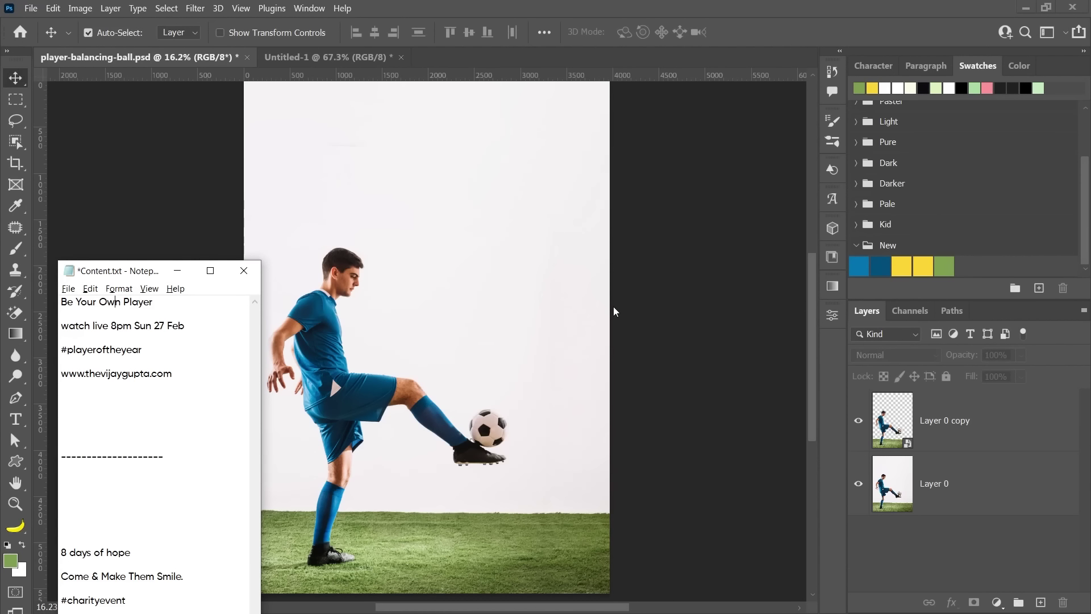
Review the 'Be Your Own Player' and watch-live event lines in the poster notes.
{"action": "left_click_drag", "start_coordinate": [61, 302], "coordinate": [153, 301]}
{"action": "left_click", "coordinate": [114, 313]}
{"action": "left_click_drag", "start_coordinate": [61, 325], "coordinate": [184, 326]}
{"action": "left_click", "coordinate": [165, 350]}
Create a new 1080 × 1080 px, 72 ppi document from the SM Standard preset.
{"action": "left_click", "coordinate": [454, 124]}
{"action": "right_click", "coordinate": [448, 57]}
{"action": "left_click", "coordinate": [512, 121]}
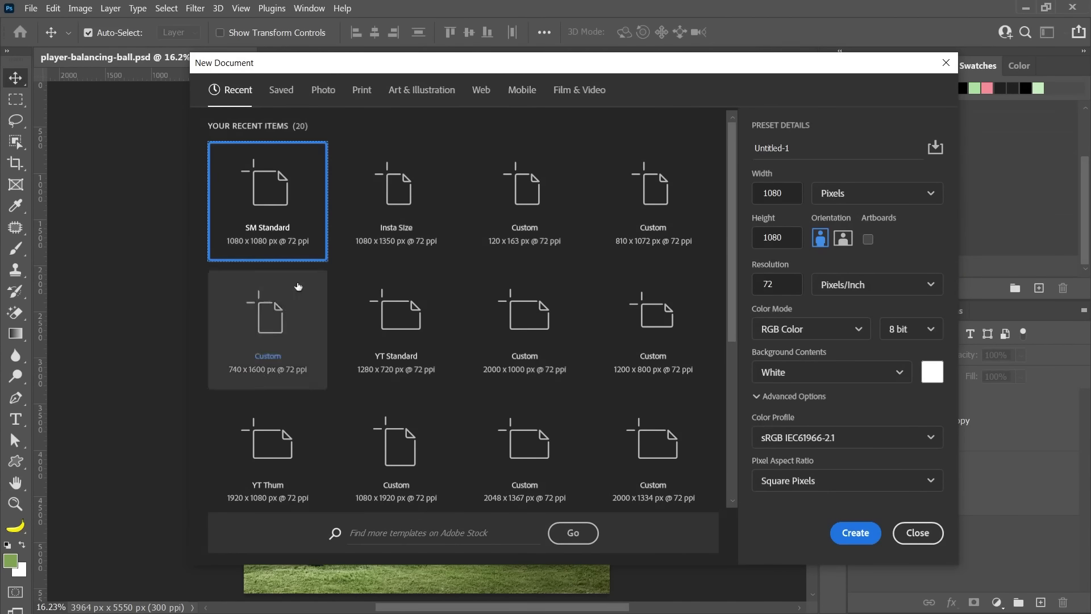
{"action": "key", "text": "Tab"}
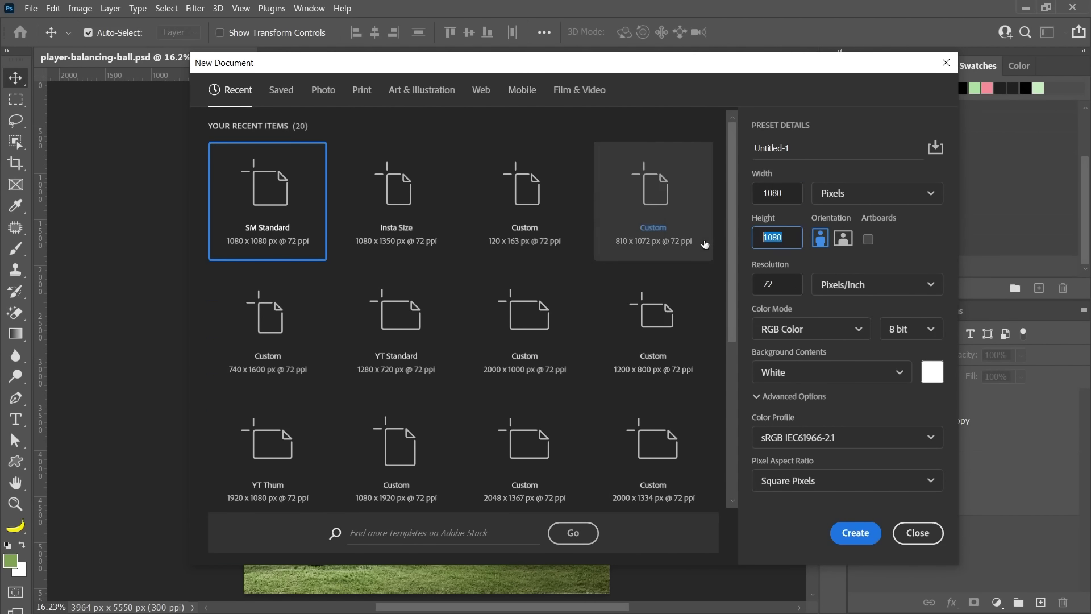
{"action": "left_click", "coordinate": [851, 540]}
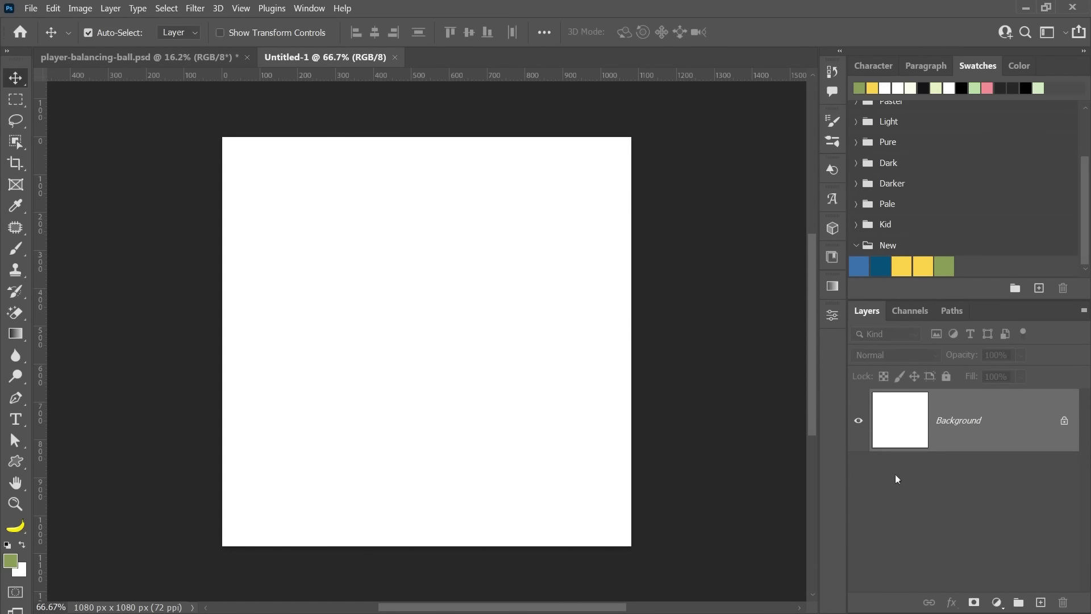
Add a dark blue Solid Color fill layer as the square poster's background.
{"action": "left_click", "coordinate": [995, 602]}
{"action": "left_click", "coordinate": [1037, 344]}
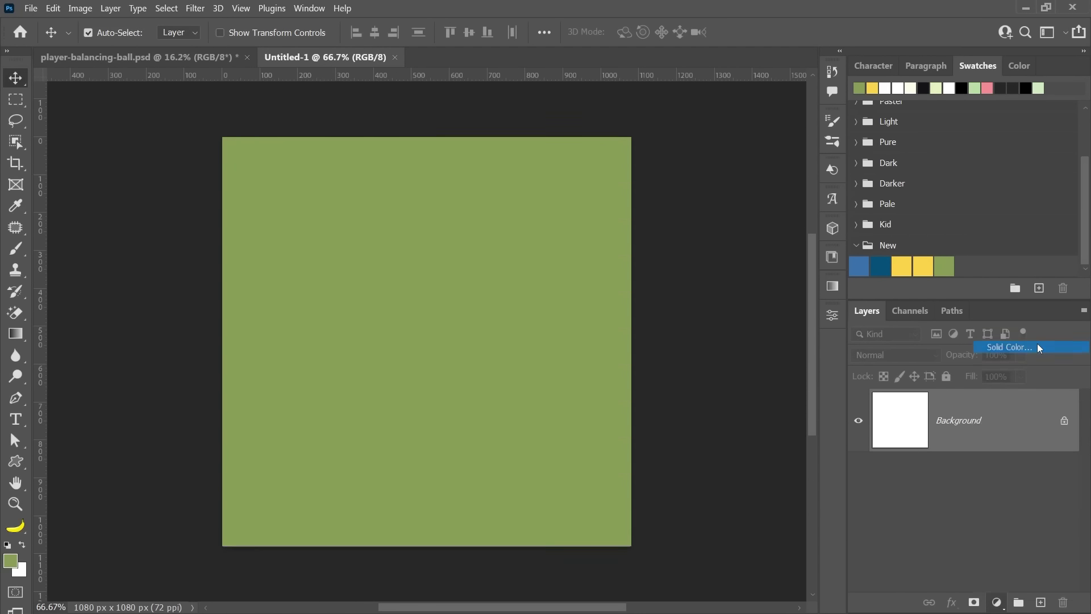
{"action": "left_click", "coordinate": [885, 264]}
{"action": "key", "text": "Return"}
{"action": "left_click", "coordinate": [136, 57]}
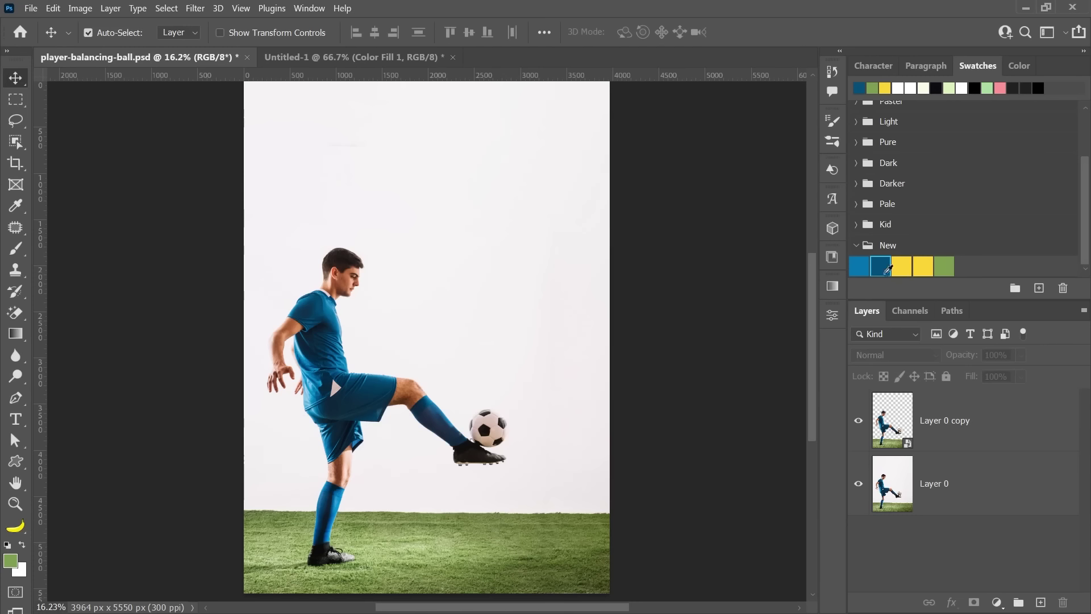
{"action": "left_click", "coordinate": [309, 57]}
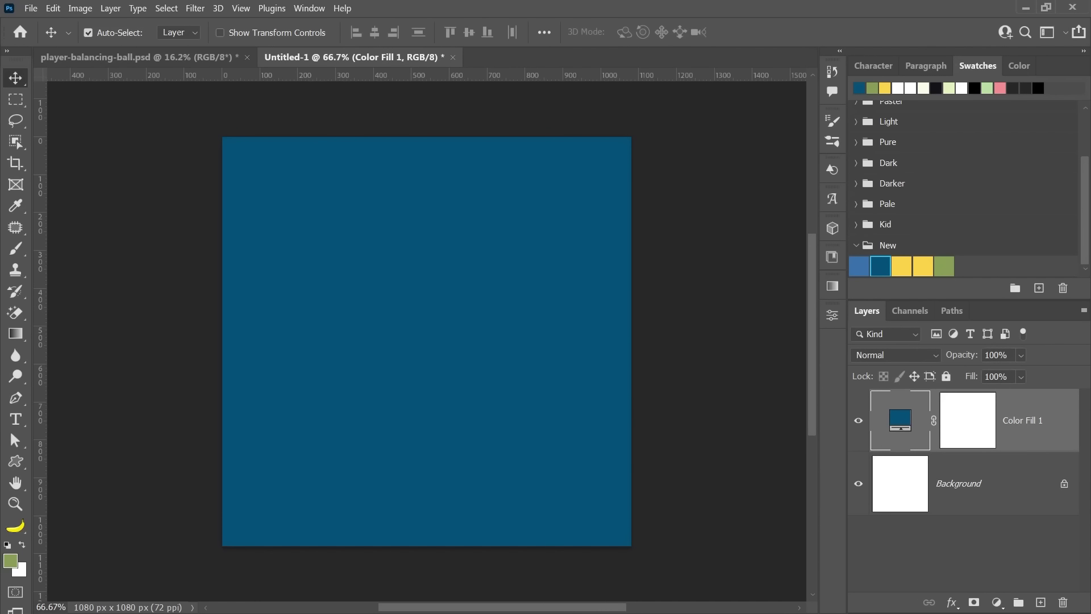
Place the crumpled paper fold image and scale it to cover the canvas.
{"action": "left_click_drag", "start_coordinate": [632, 293], "coordinate": [597, 281]}
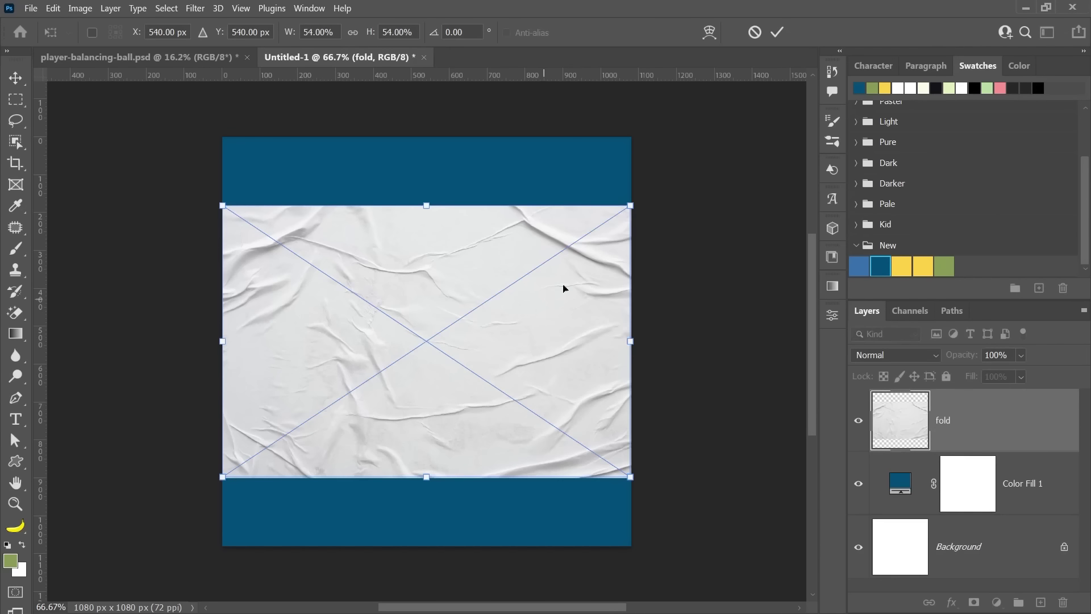
{"action": "left_click_drag", "start_coordinate": [631, 204], "coordinate": [733, 137]}
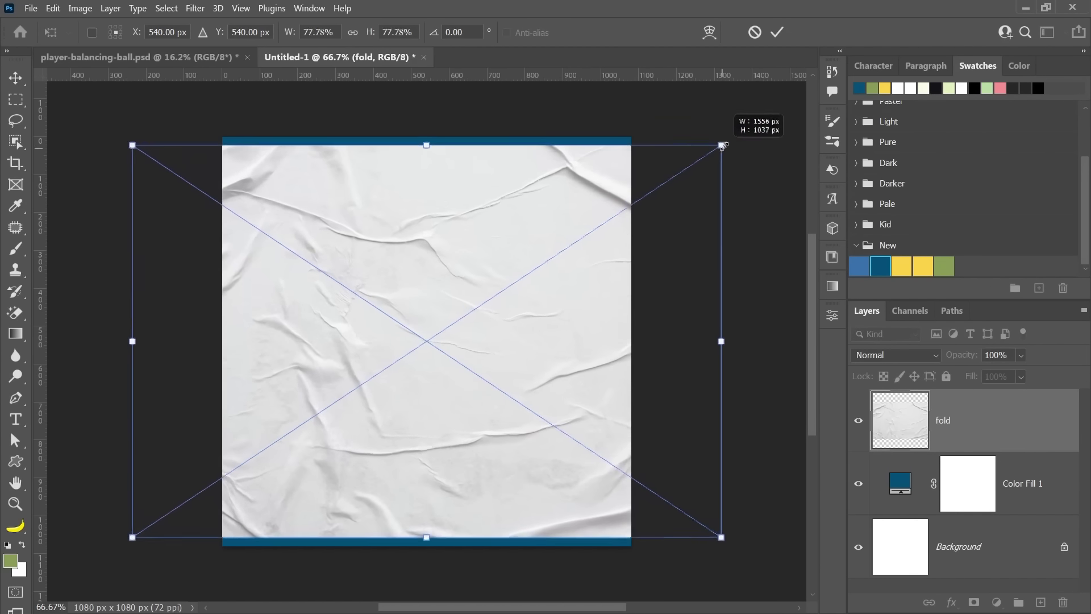
{"action": "key", "text": "Return"}
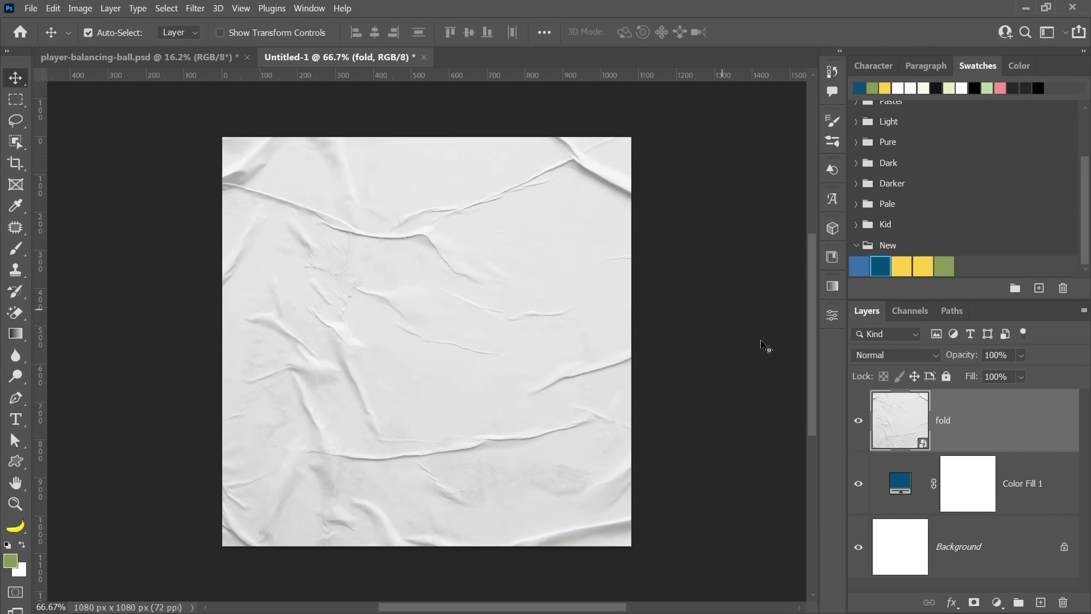
Blend the paper texture layer with Linear Burn at 53% fill.
{"action": "left_click", "coordinate": [899, 353]}
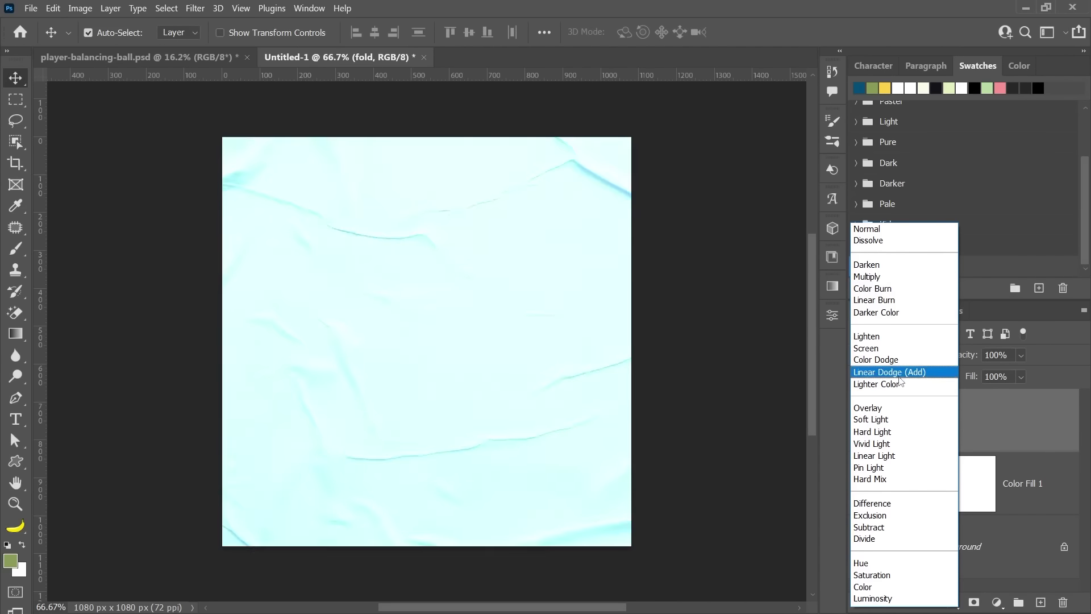
{"action": "left_click", "coordinate": [875, 300]}
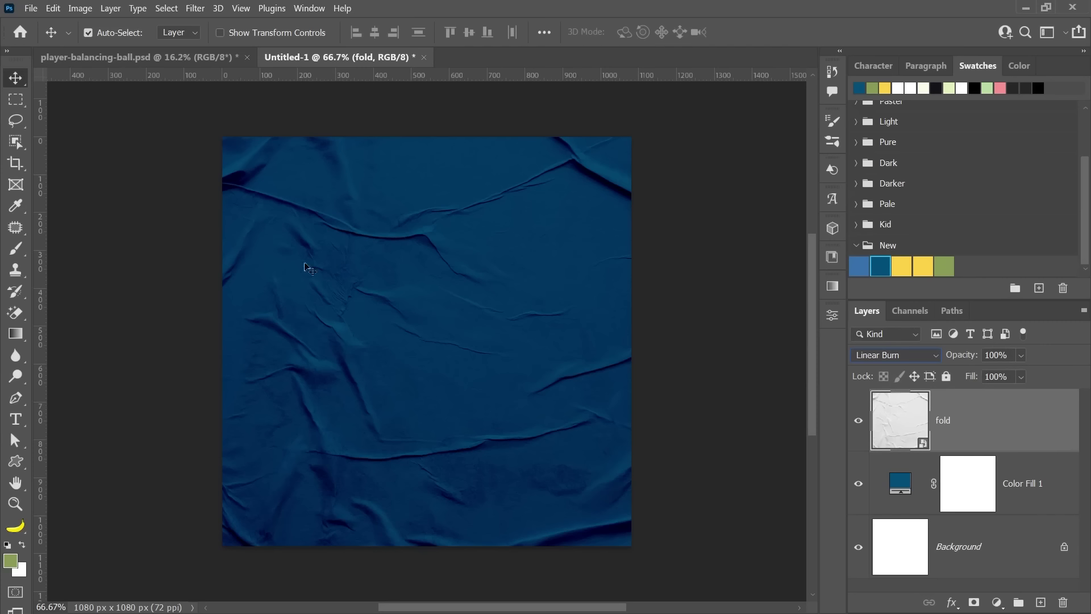
{"action": "mouse_move", "coordinate": [972, 376]}
{"action": "left_mouse_down"}
{"action": "mouse_move", "coordinate": [933, 376]}
{"action": "mouse_move", "coordinate": [943, 376]}
{"action": "left_mouse_up"}
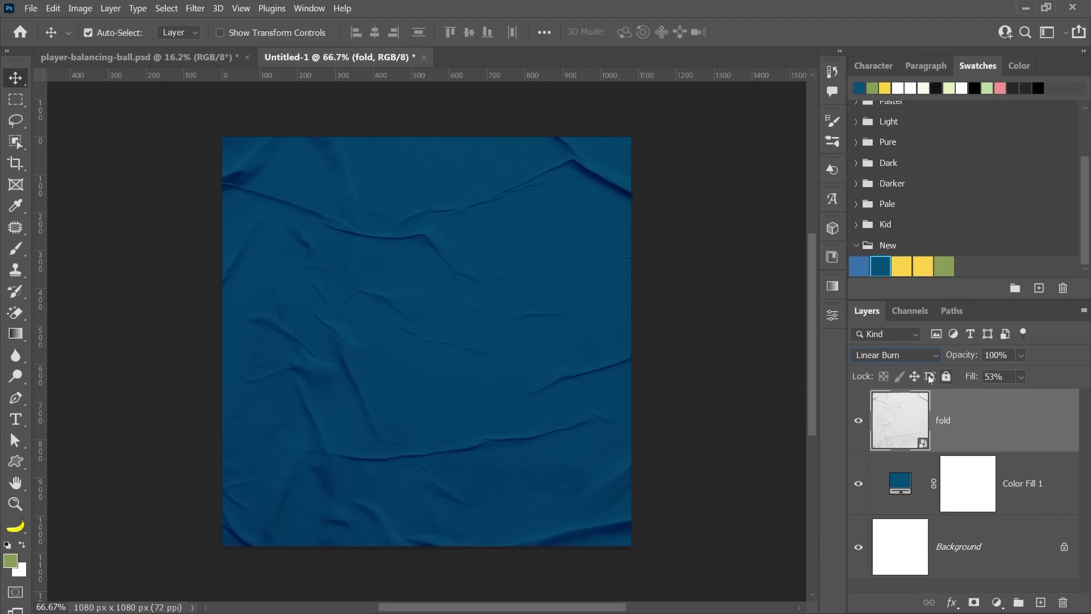
{"action": "left_click", "coordinate": [695, 331]}
{"action": "key", "text": "ctrl+0"}
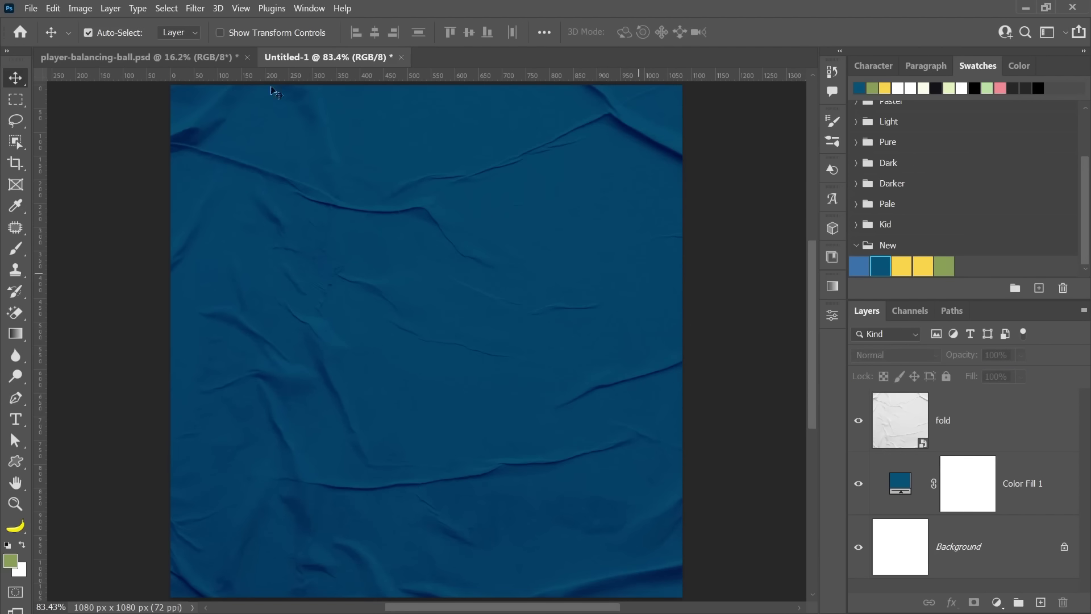
{"action": "key", "text": "ctrl+Tab"}
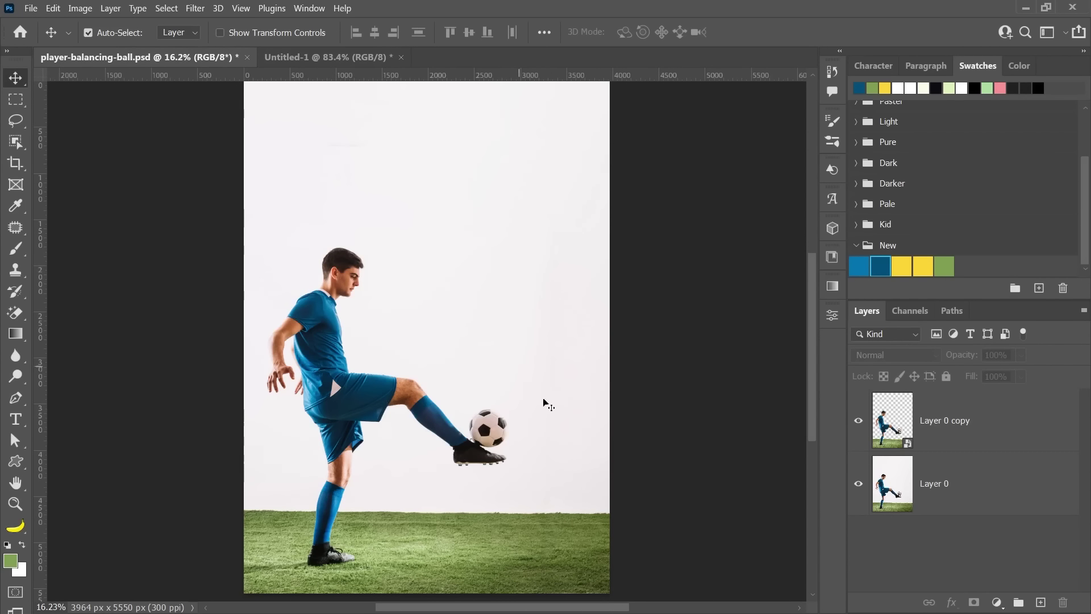
Copy the cut-out footballer into the poster, scaled down and placed at the lower left.
{"action": "left_click", "coordinate": [857, 483]}
{"action": "mouse_move", "coordinate": [980, 431]}
{"action": "left_mouse_down"}
{"action": "mouse_move", "coordinate": [374, 49]}
{"action": "mouse_move", "coordinate": [429, 367]}
{"action": "left_mouse_up"}
{"action": "key", "text": "ctrl+t"}
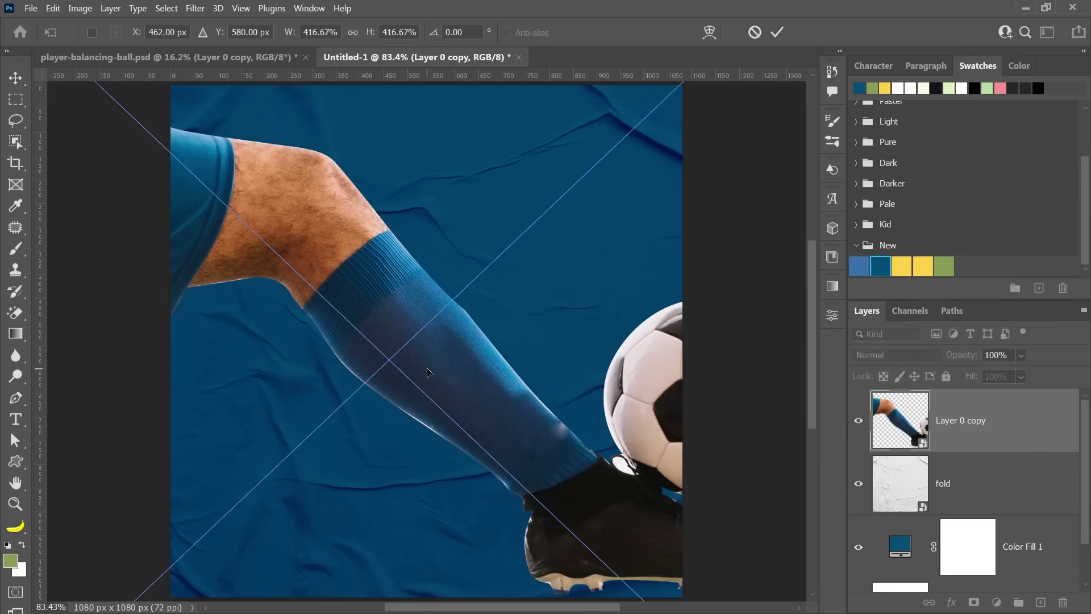
{"action": "key", "text": "ctrl+0"}
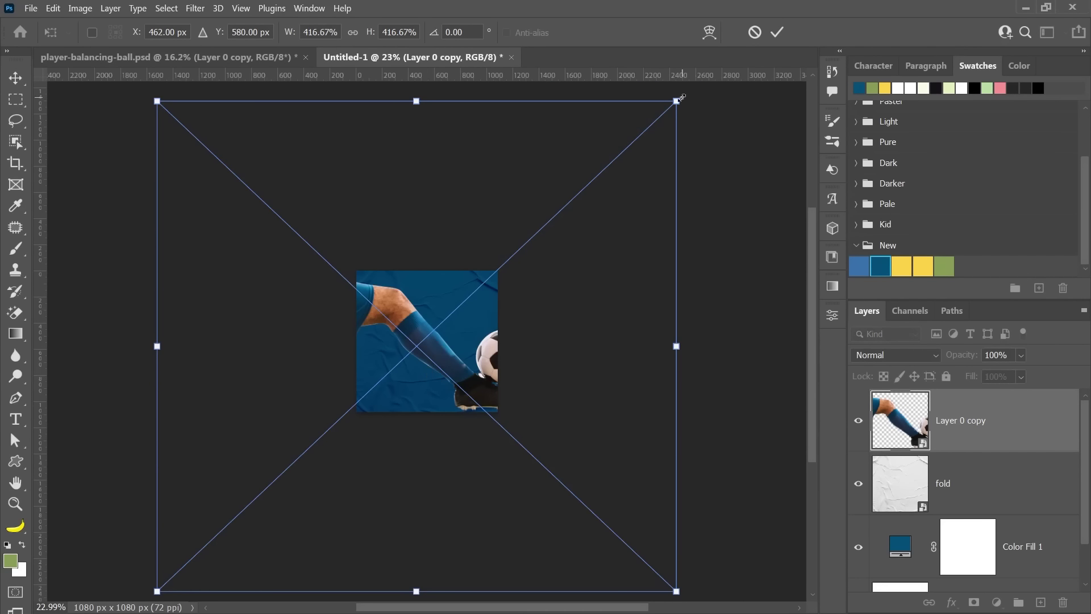
{"action": "left_click_drag", "start_coordinate": [681, 97], "coordinate": [463, 299]}
{"action": "key", "text": "ctrl+0"}
{"action": "left_click_drag", "start_coordinate": [344, 482], "coordinate": [320, 484]}
{"action": "key", "text": "Return"}
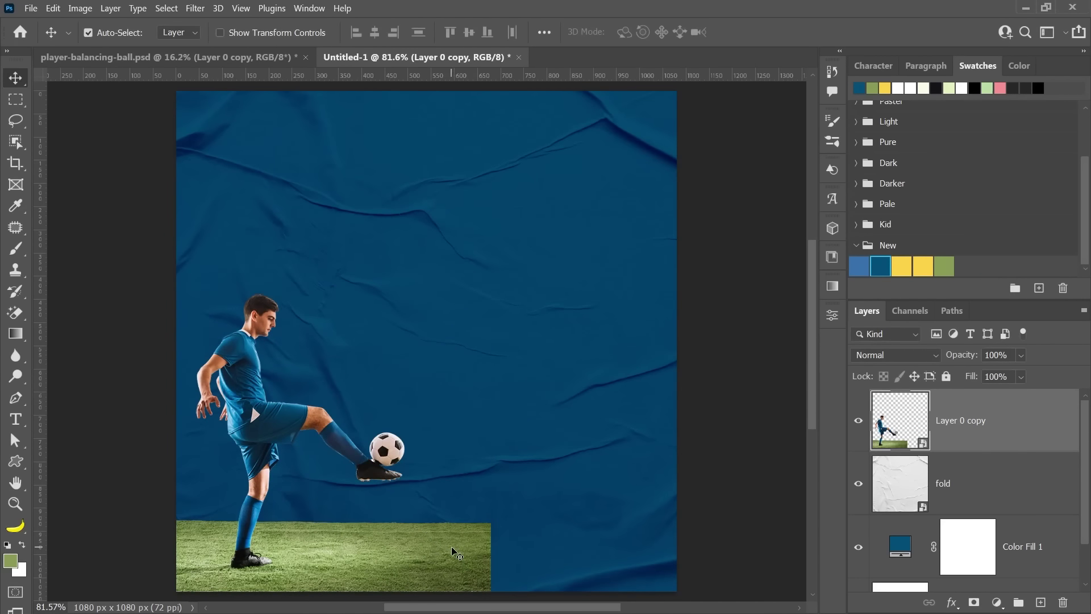
Hide the footballer layer and return to the poster text notes.
{"action": "left_click", "coordinate": [858, 421]}
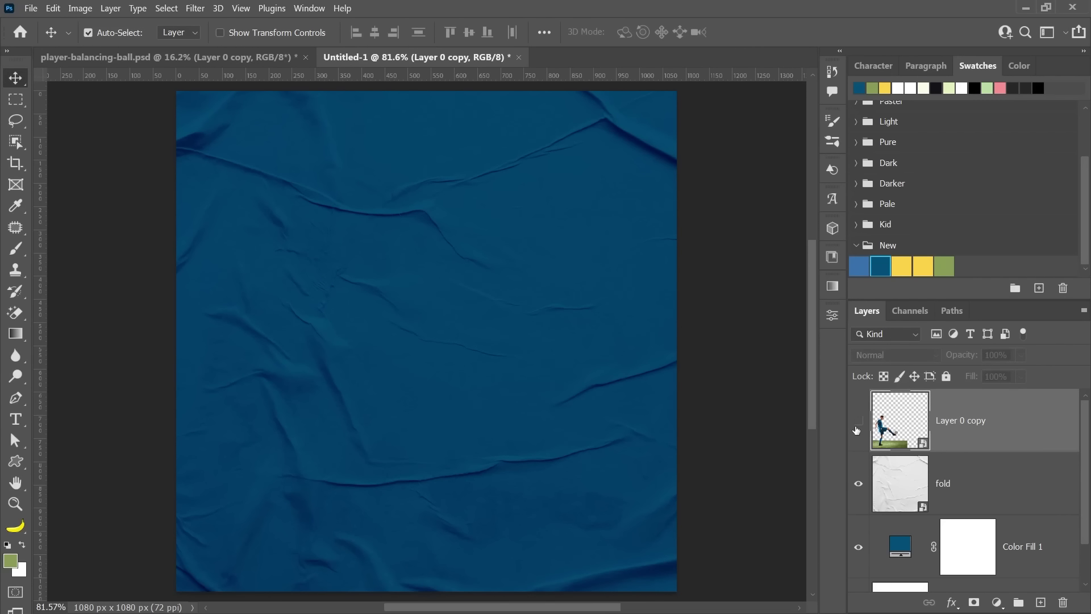
{"action": "left_click", "coordinate": [782, 476]}
{"action": "key", "text": "alt+Tab"}
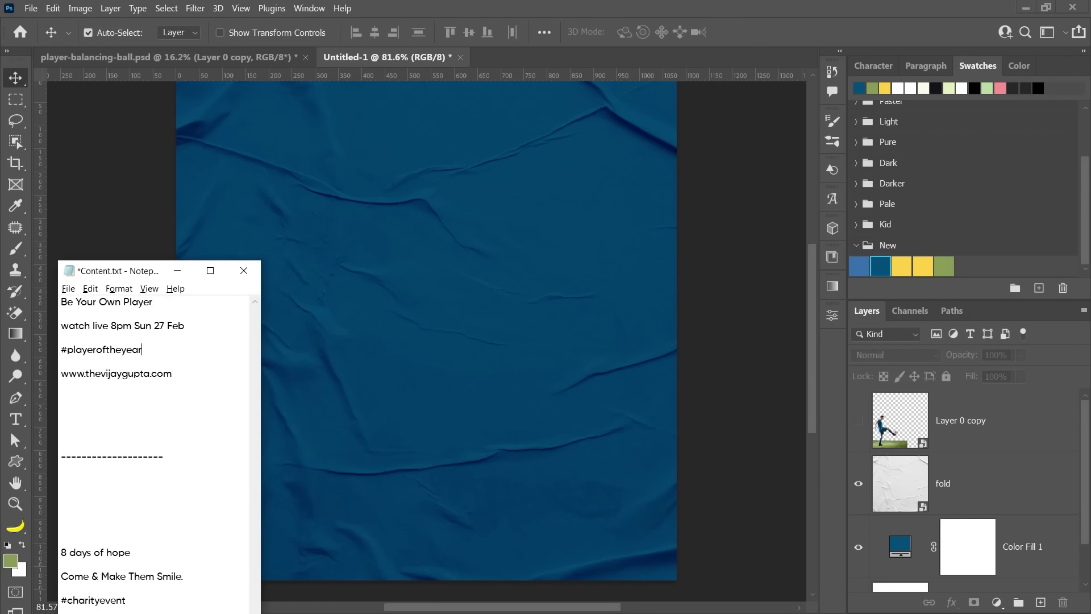
Paste 'Be Your' from the notes into a new text layer near the poster top.
{"action": "left_click_drag", "start_coordinate": [98, 300], "coordinate": [52, 299]}
{"action": "key", "text": "alt+Tab"}
{"action": "key", "text": "t"}
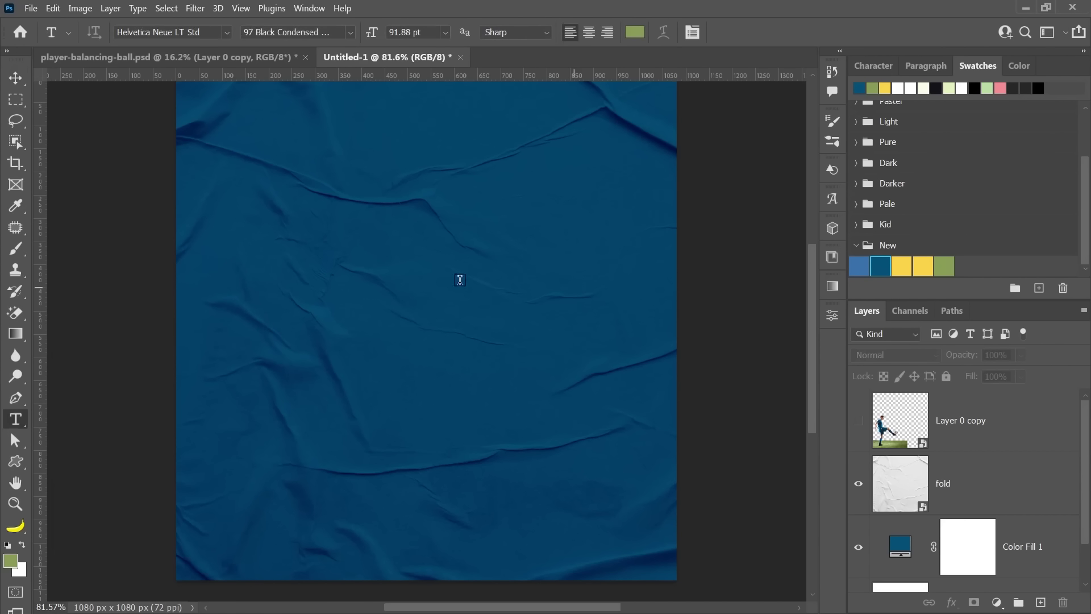
{"action": "left_click", "coordinate": [373, 226]}
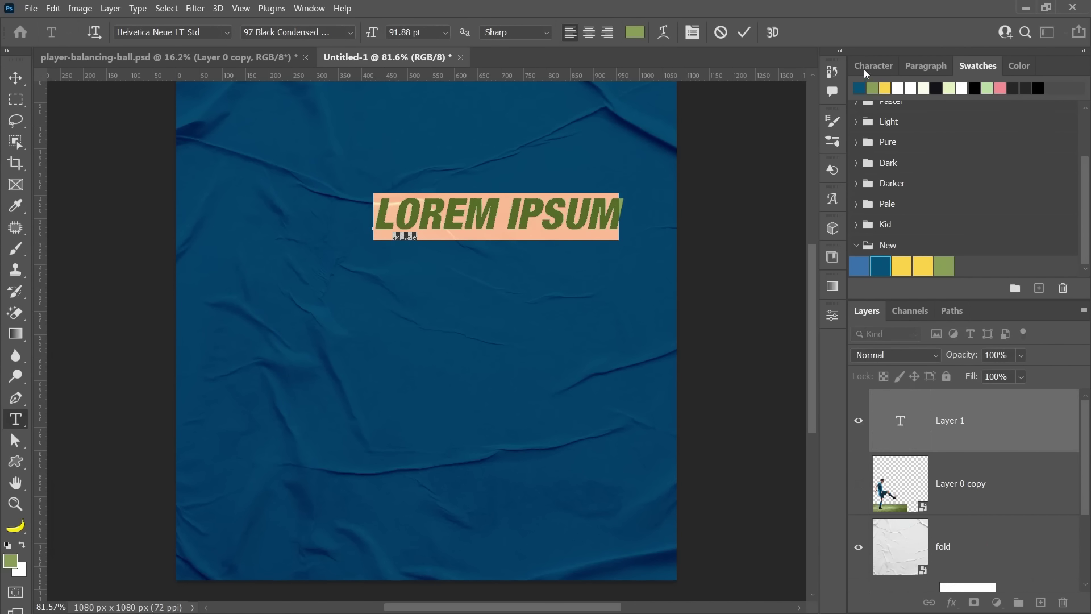
{"action": "left_click", "coordinate": [866, 67]}
{"action": "key", "text": "ctrl+v"}
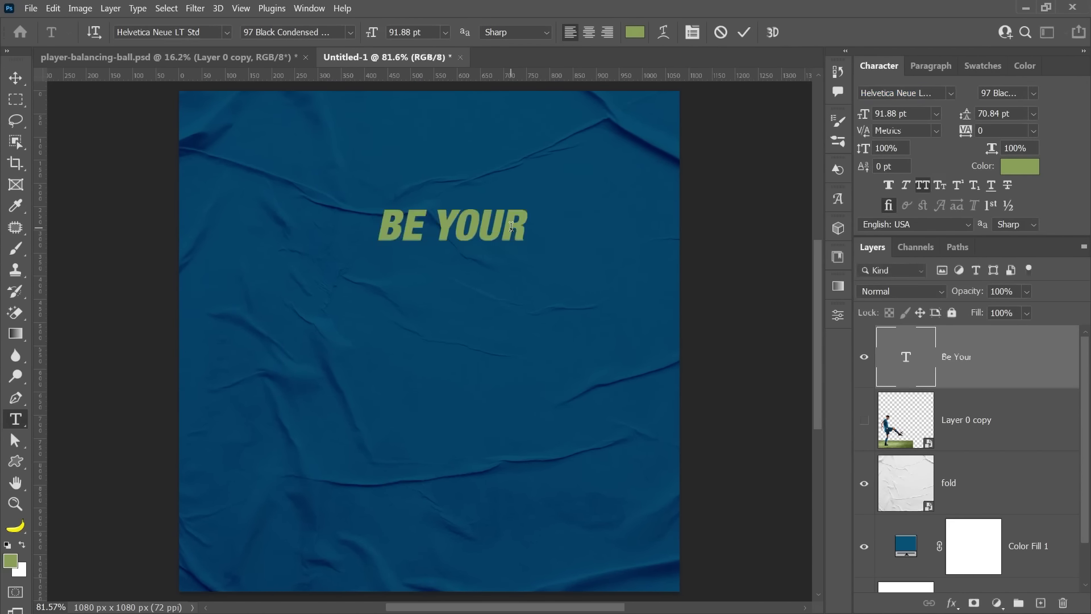
{"action": "key", "text": "ctrl+j"}
Add 'OWN' and 'PLAYER' as the second and third headline lines.
{"action": "key", "text": "alt+Tab"}
{"action": "left_click_drag", "start_coordinate": [154, 301], "coordinate": [125, 302]}
{"action": "key", "text": "ctrl+c"}
{"action": "key", "text": "alt+Tab"}
{"action": "key", "text": "ctrl+v"}
{"action": "key", "text": "ctrl+Return"}
Enlarge the OWN line and adjust the PLAYER line's position.
{"action": "left_click", "coordinate": [509, 355]}
{"action": "key", "text": "ctrl+t"}
{"action": "key", "text": "Return"}
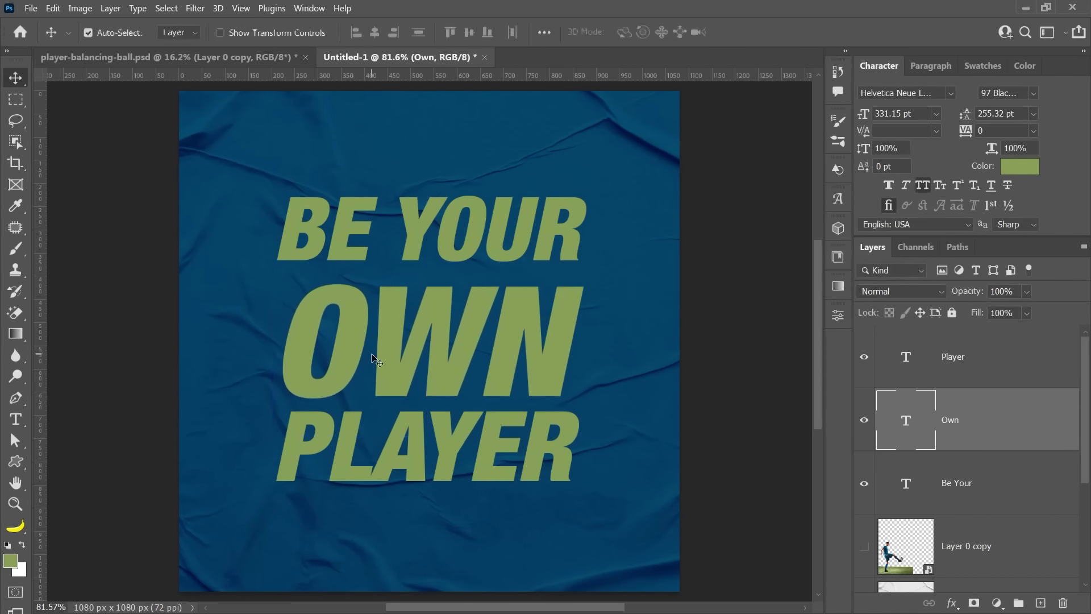
{"action": "left_click_drag", "start_coordinate": [494, 432], "coordinate": [489, 409]}
{"action": "left_click", "coordinate": [531, 390]}
{"action": "scroll", "coordinate": [560, 383], "scroll_direction": "down", "scroll_amount": 1}
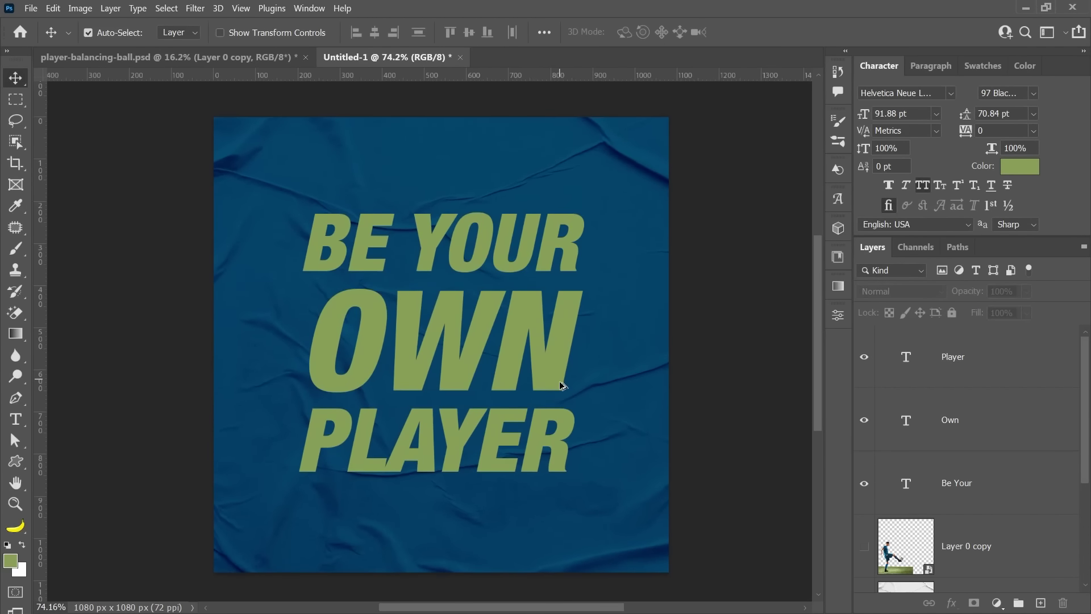
Colour the BE YOUR and PLAYER lines yellow from the swatches.
{"action": "left_click", "coordinate": [983, 67]}
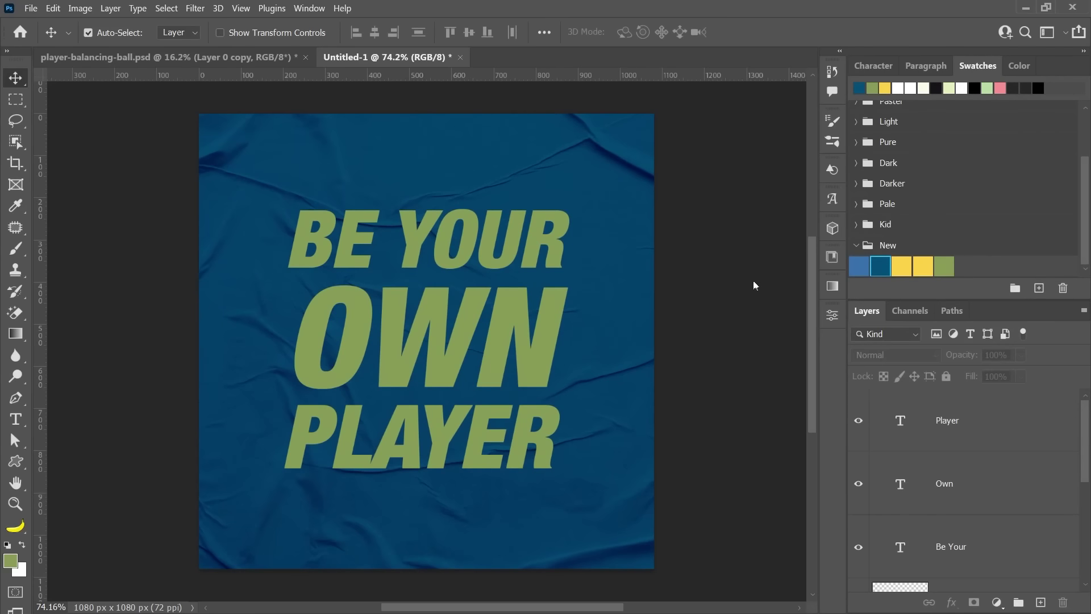
{"action": "left_click", "coordinate": [492, 238]}
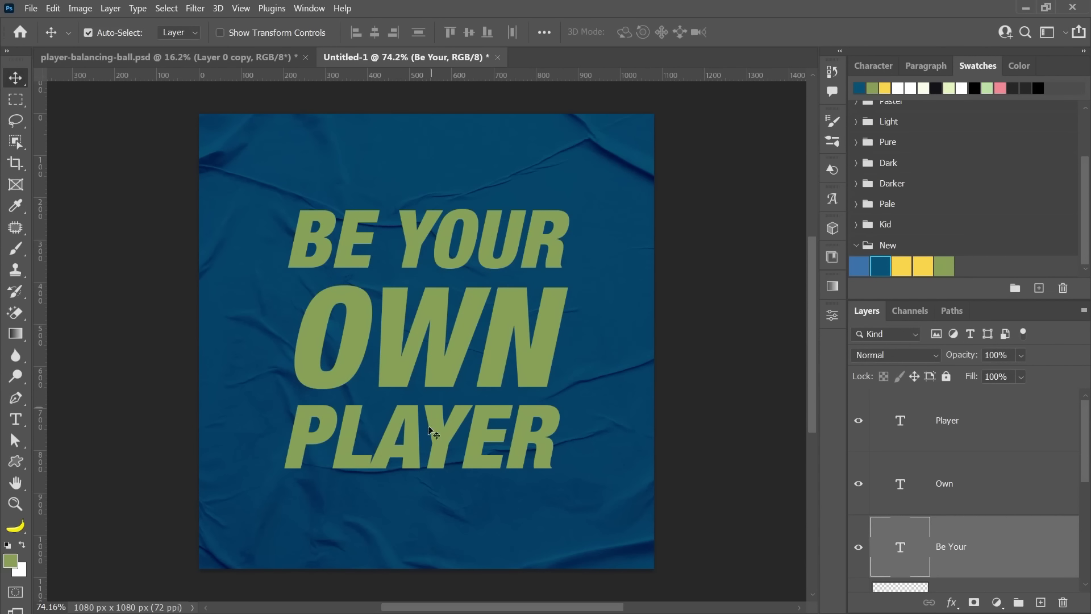
{"action": "left_click", "coordinate": [421, 452], "text": "shift"}
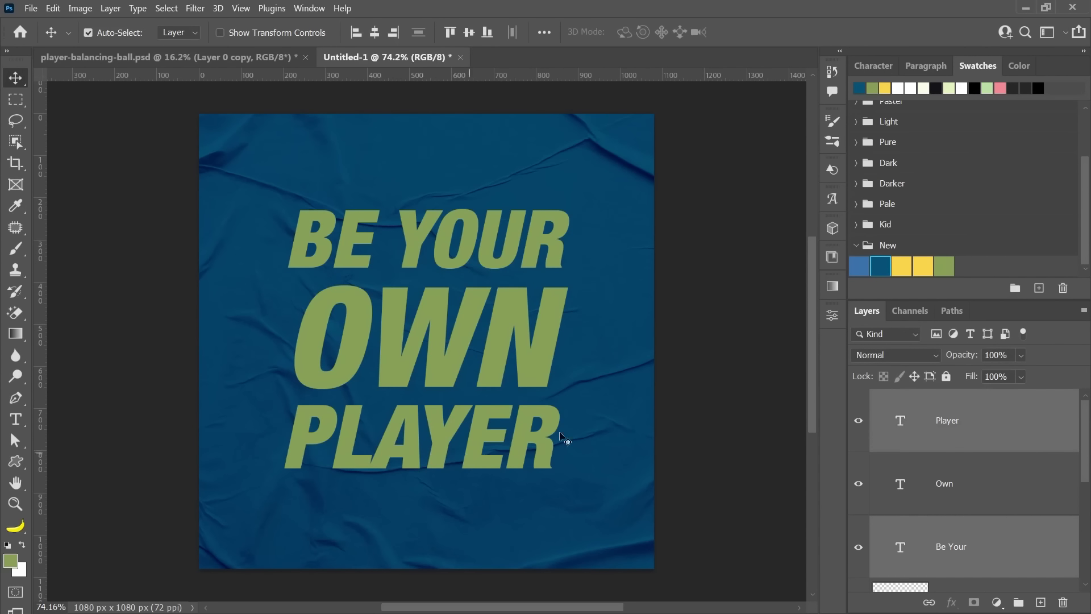
{"action": "left_click", "coordinate": [904, 263]}
{"action": "left_click", "coordinate": [501, 332]}
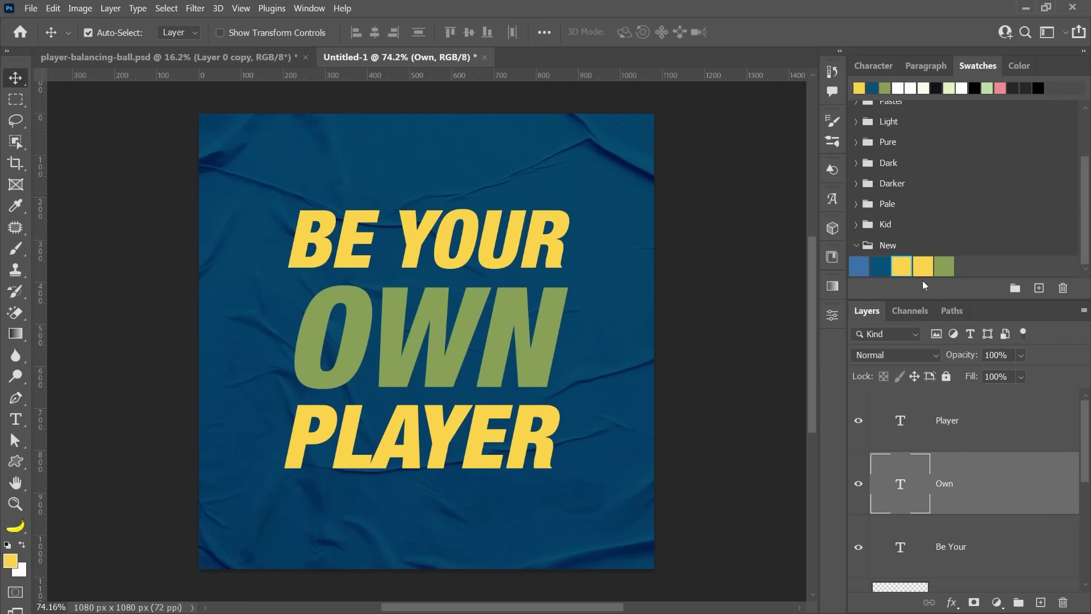
{"action": "left_click", "coordinate": [761, 311]}
{"action": "scroll", "coordinate": [714, 318], "scroll_direction": "down", "scroll_amount": 1}
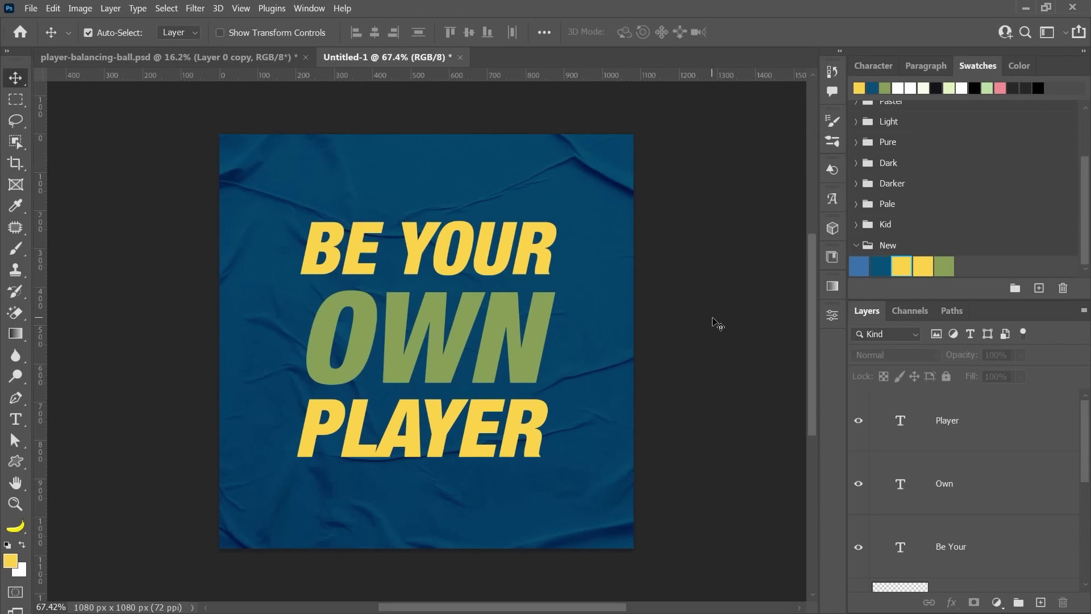
Multi-select the Be Your, Own and Player text layers.
{"action": "left_click", "coordinate": [482, 257]}
{"action": "left_click", "coordinate": [489, 354], "text": "shift"}
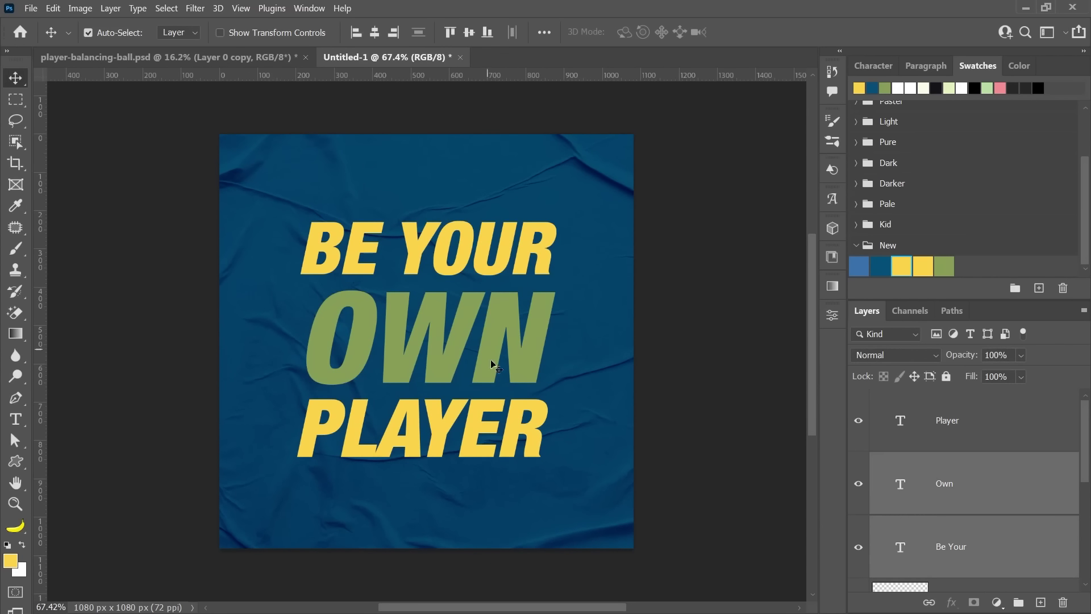
{"action": "left_click", "coordinate": [486, 419], "text": "shift"}
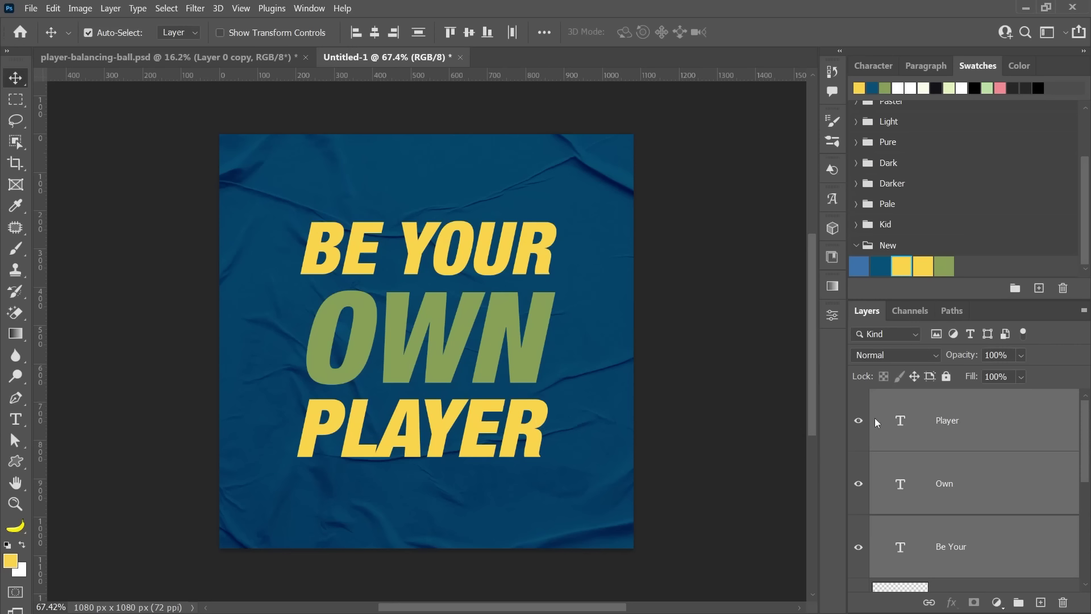
Duplicate the three headline layers and select the original layers.
{"action": "key", "text": "ctrl+j"}
{"action": "scroll", "coordinate": [905, 442], "scroll_direction": "down", "scroll_amount": 2}
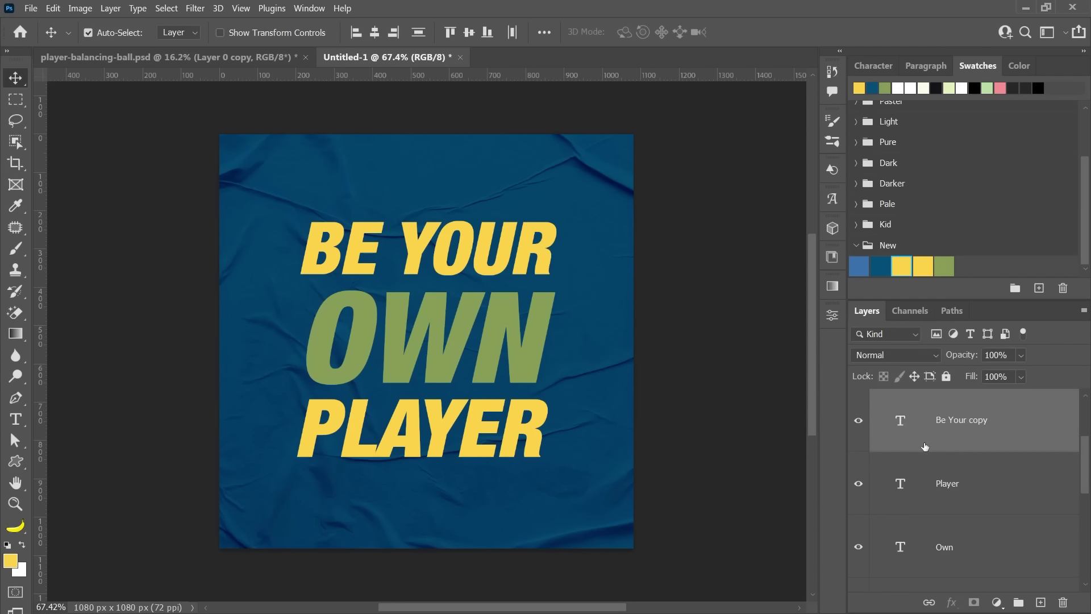
{"action": "scroll", "coordinate": [924, 446], "scroll_direction": "down", "scroll_amount": 1}
{"action": "key", "text": "alt+bracketleft"}
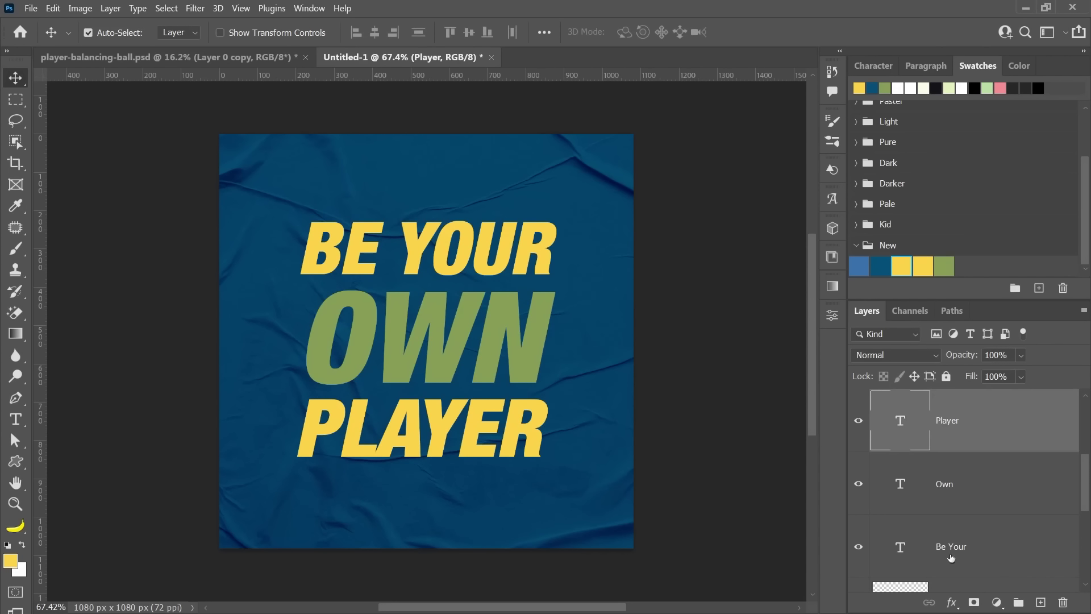
{"action": "left_click", "coordinate": [986, 525], "text": "shift"}
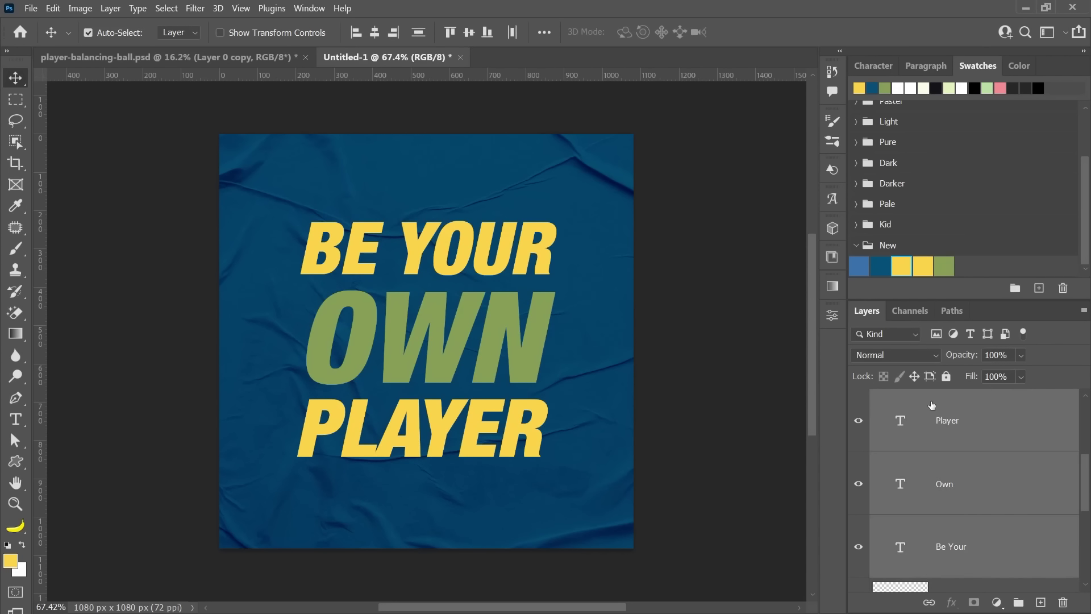
Nudge the original headline layers right and slightly down to thicken the lettering.
{"action": "key", "text": "shift+Right"}
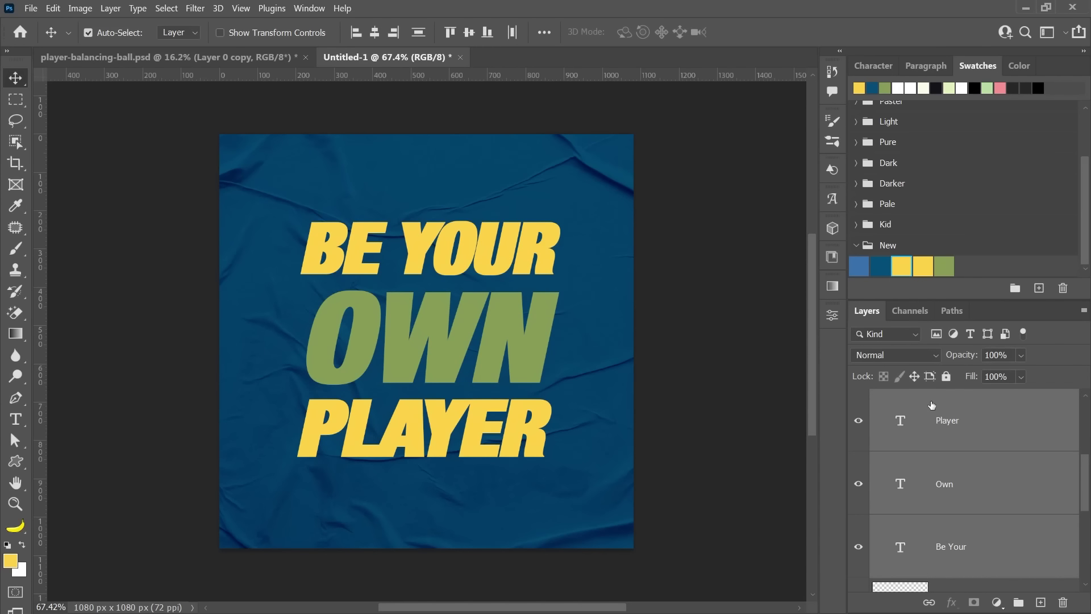
{"action": "key", "text": "Right"}
{"action": "key", "text": "Right"}
{"action": "key", "text": "Right"}
{"action": "key", "text": "Right"}
{"action": "key", "text": "Right"}
{"action": "key", "text": "Right"}
{"action": "key", "text": "Down"}
{"action": "key", "text": "Down"}
{"action": "key", "text": "Up"}
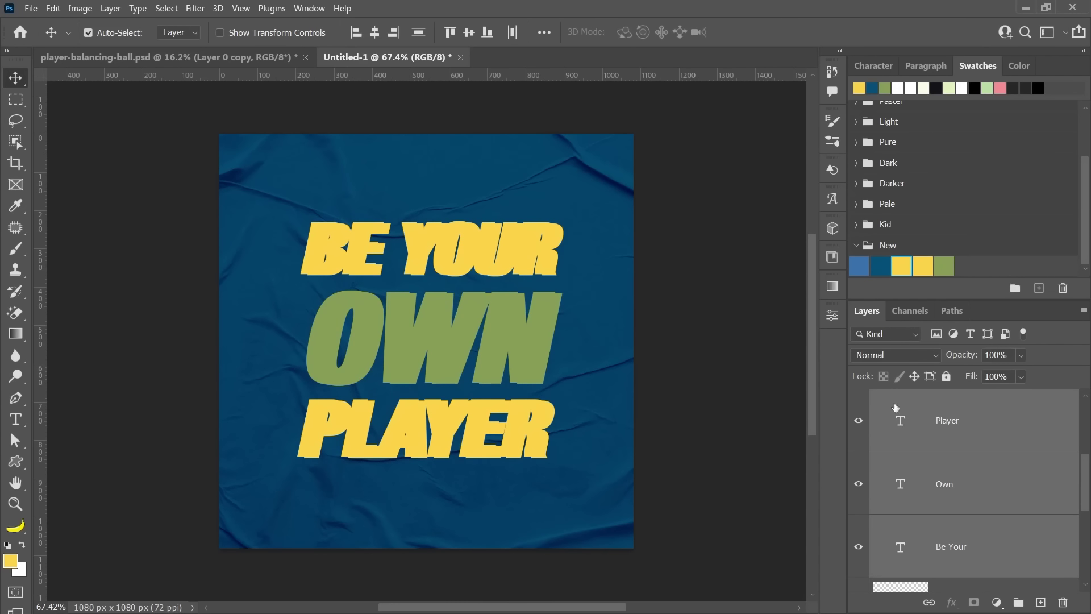
{"action": "scroll", "coordinate": [722, 368], "scroll_direction": "up", "scroll_amount": 2}
{"action": "left_click", "coordinate": [658, 356]}
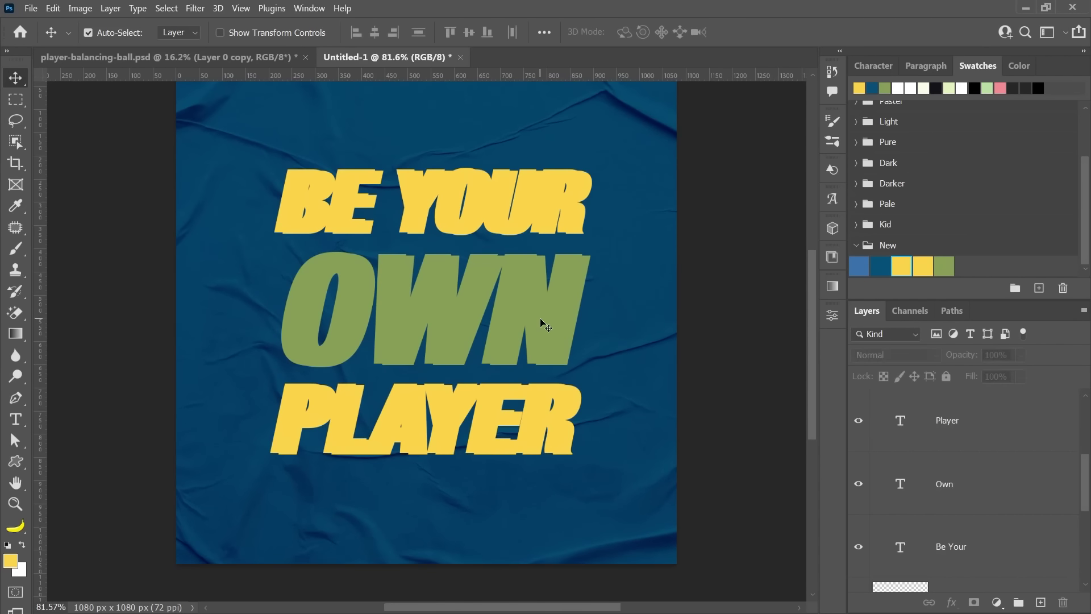
Give the Own copy a 4 px white stroke and drop its fill to 0%.
{"action": "left_click", "coordinate": [546, 326]}
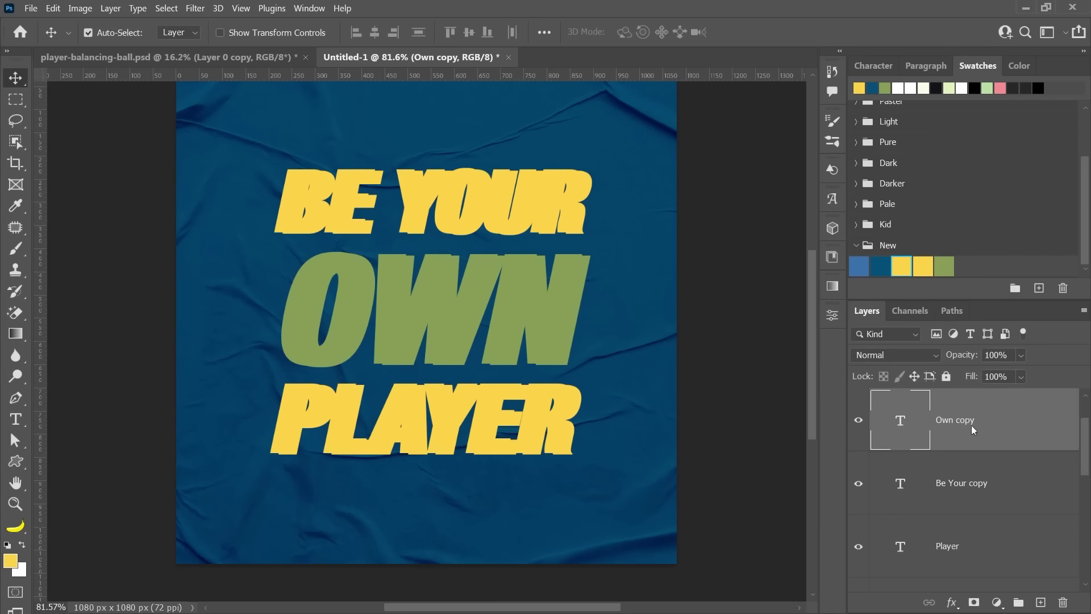
{"action": "left_click", "coordinate": [951, 604]}
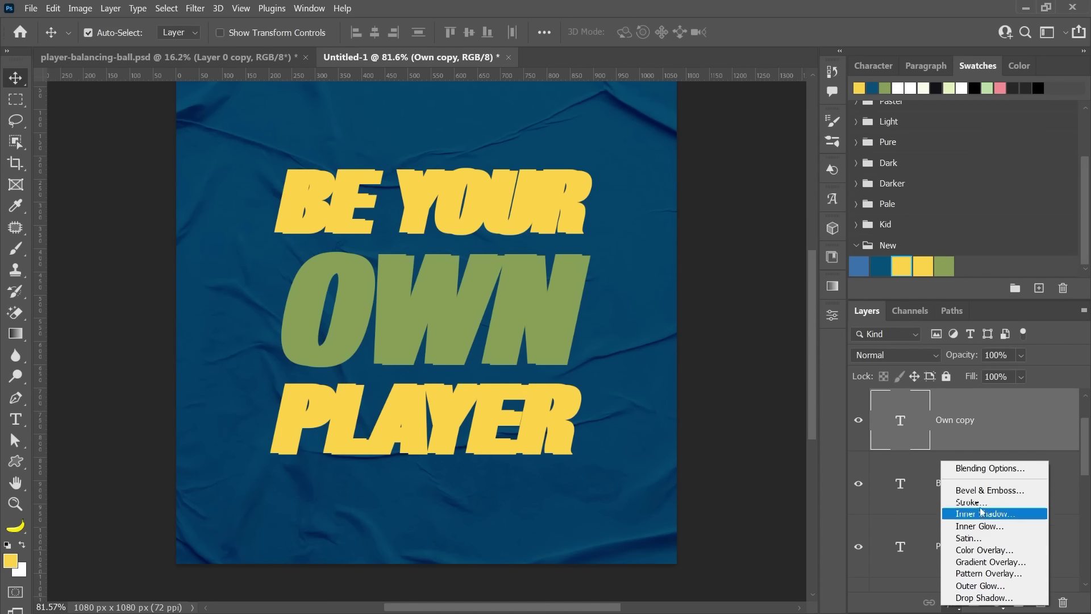
{"action": "key", "text": "Escape"}
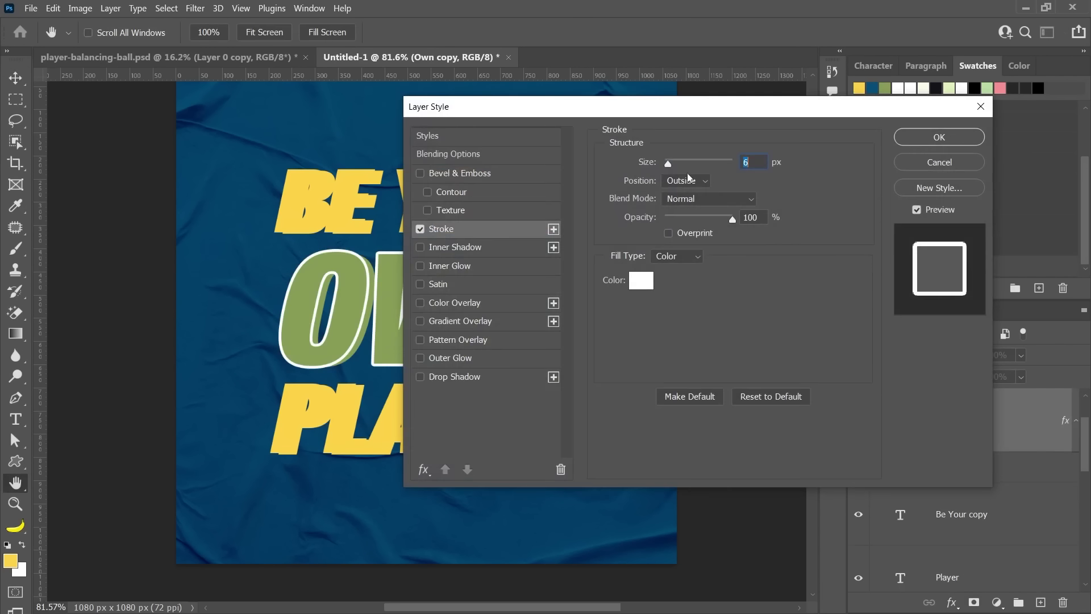
{"action": "key", "text": "Down"}
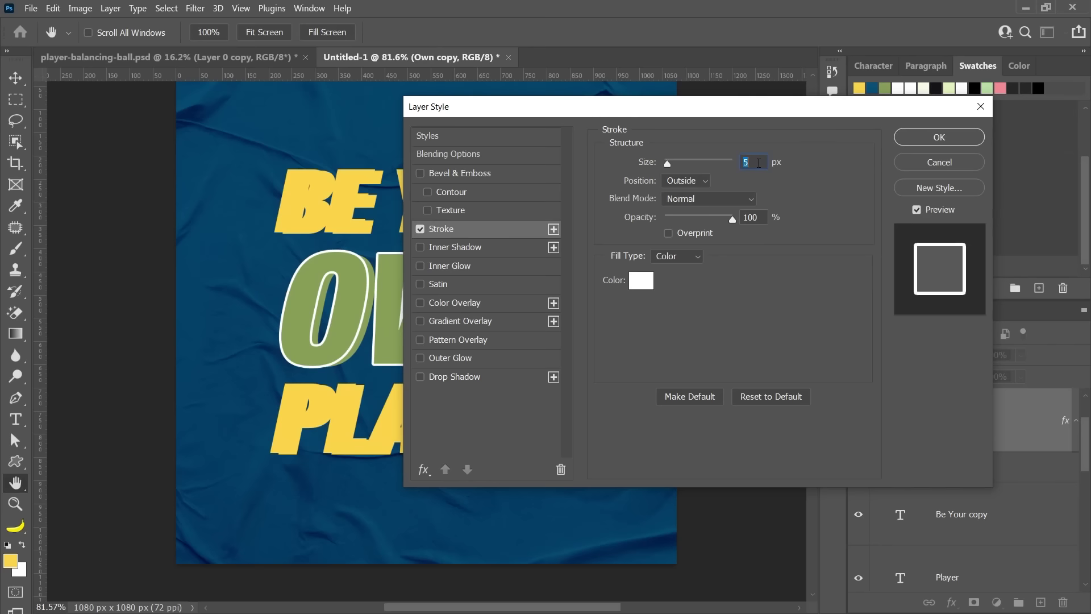
{"action": "key", "text": "Down"}
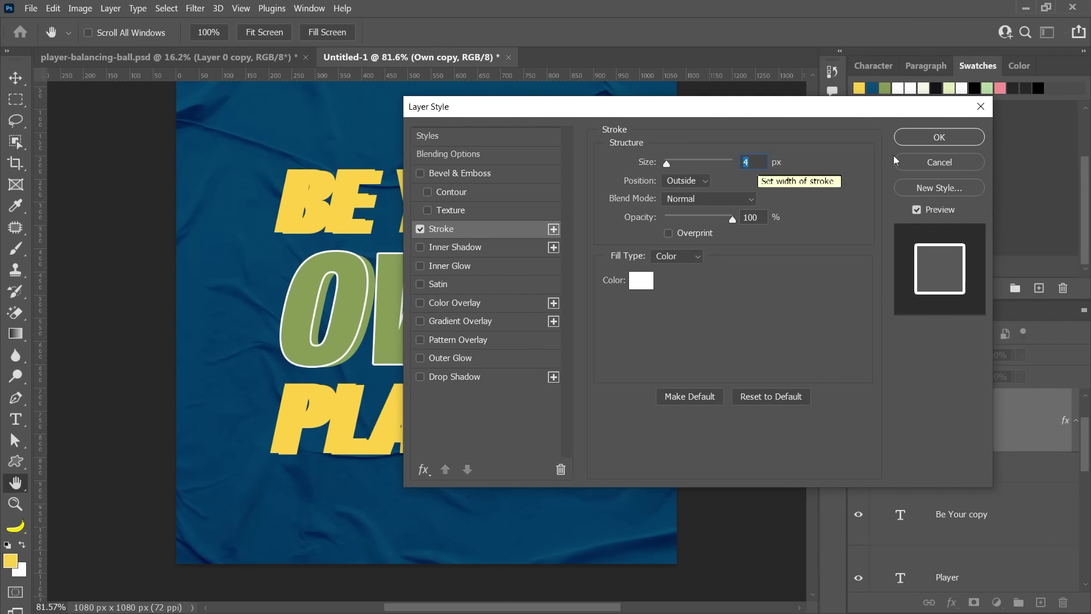
{"action": "left_click", "coordinate": [920, 138]}
{"action": "left_click_drag", "start_coordinate": [975, 379], "coordinate": [500, 402]}
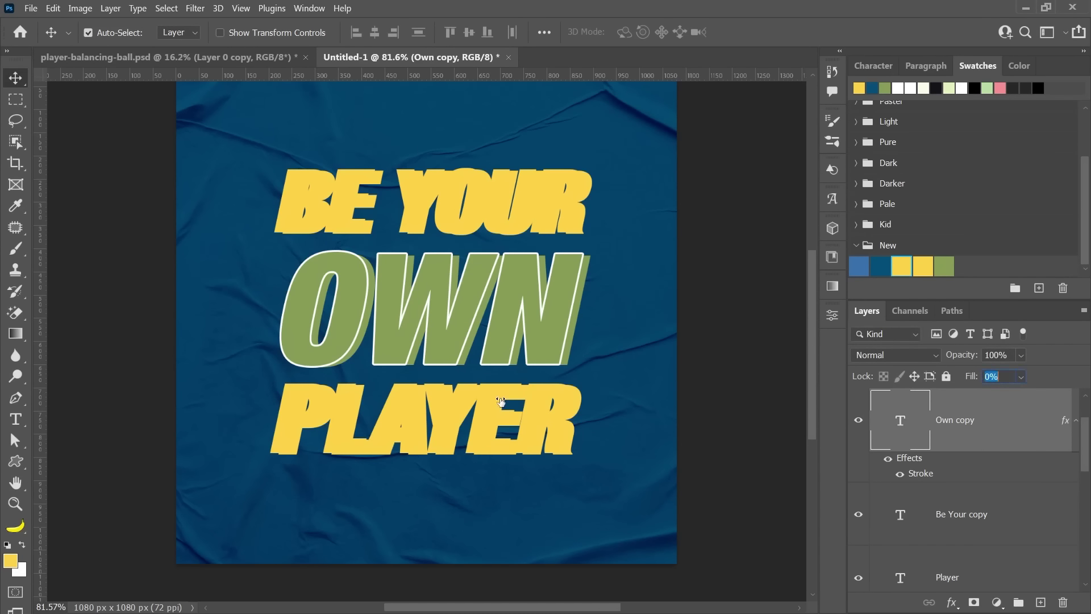
{"action": "scroll", "coordinate": [659, 358], "scroll_direction": "down", "scroll_amount": 1}
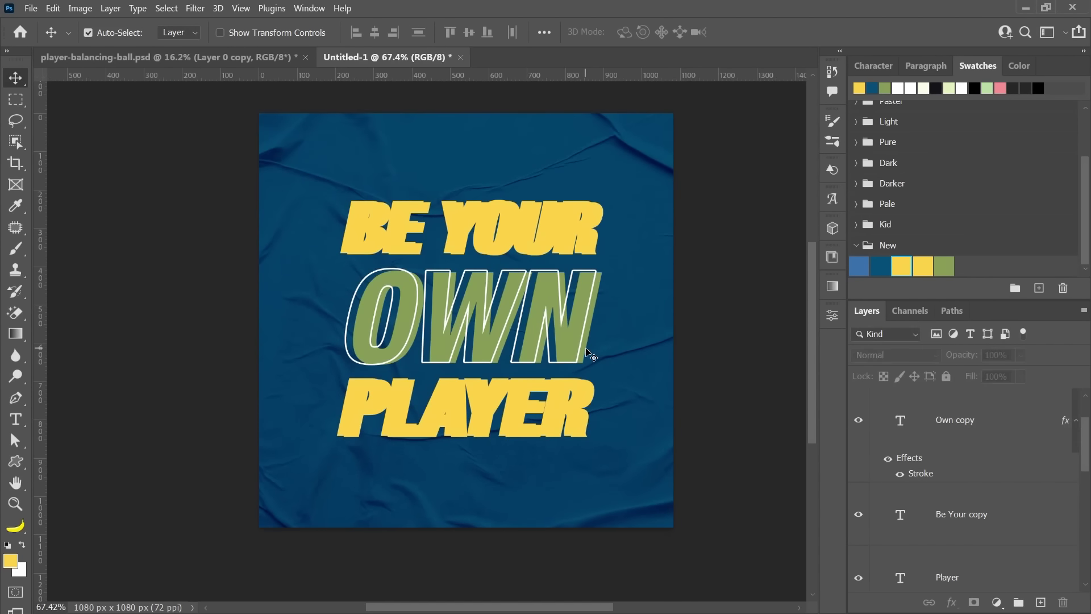
{"action": "scroll", "coordinate": [995, 445], "scroll_direction": "up", "scroll_amount": 1}
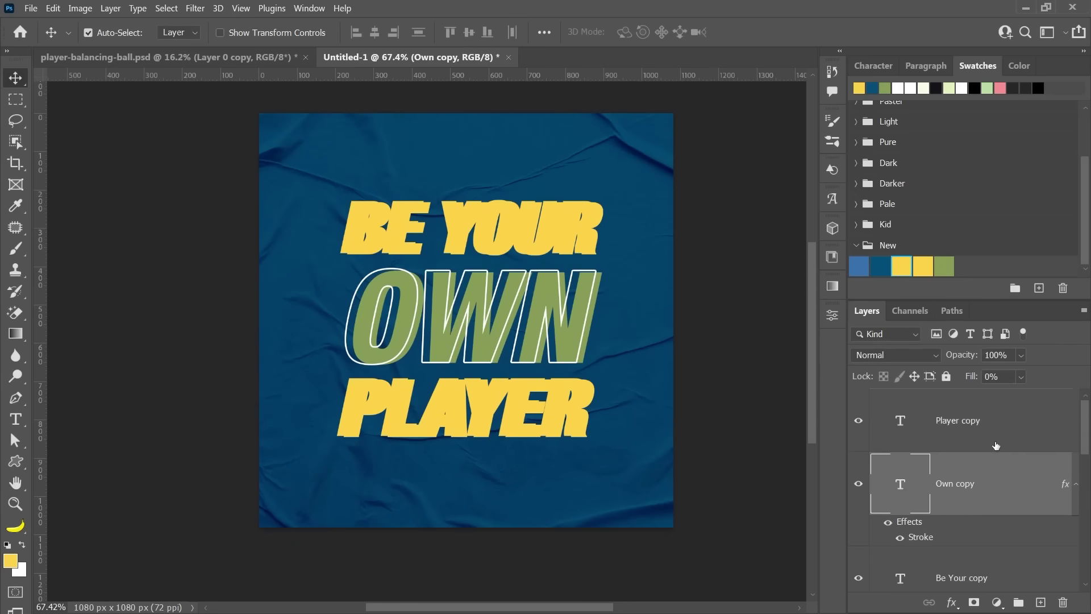
{"action": "left_click", "coordinate": [1076, 486]}
{"action": "left_click", "coordinate": [859, 484]}
{"action": "left_click", "coordinate": [859, 484]}
Add a layer mask to the original Own layer.
{"action": "right_click", "coordinate": [594, 352]}
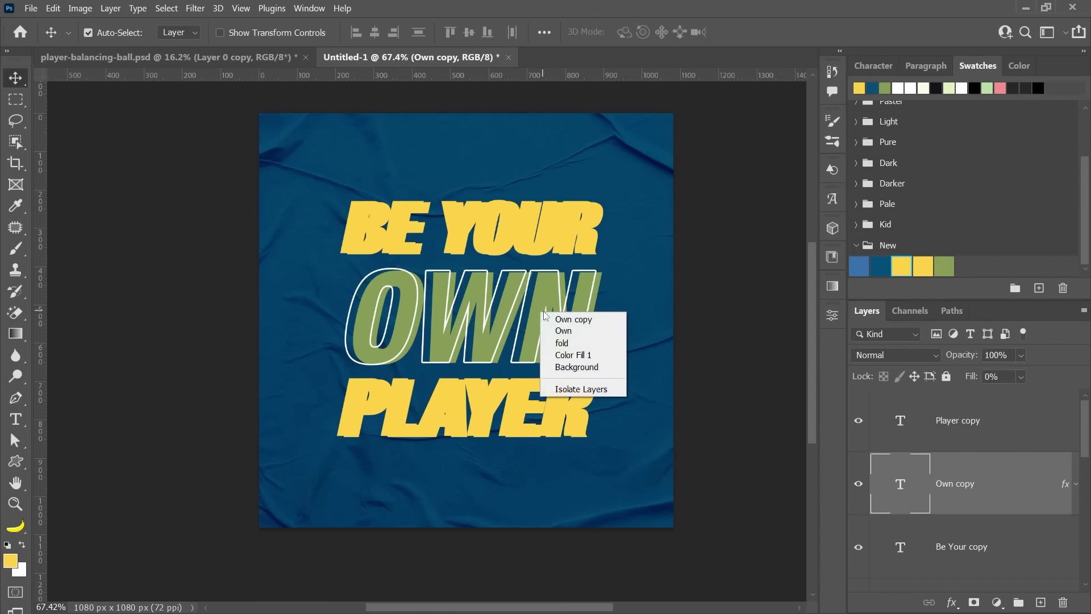
{"action": "left_click", "coordinate": [565, 331]}
{"action": "scroll", "coordinate": [950, 531], "scroll_direction": "up", "scroll_amount": 1}
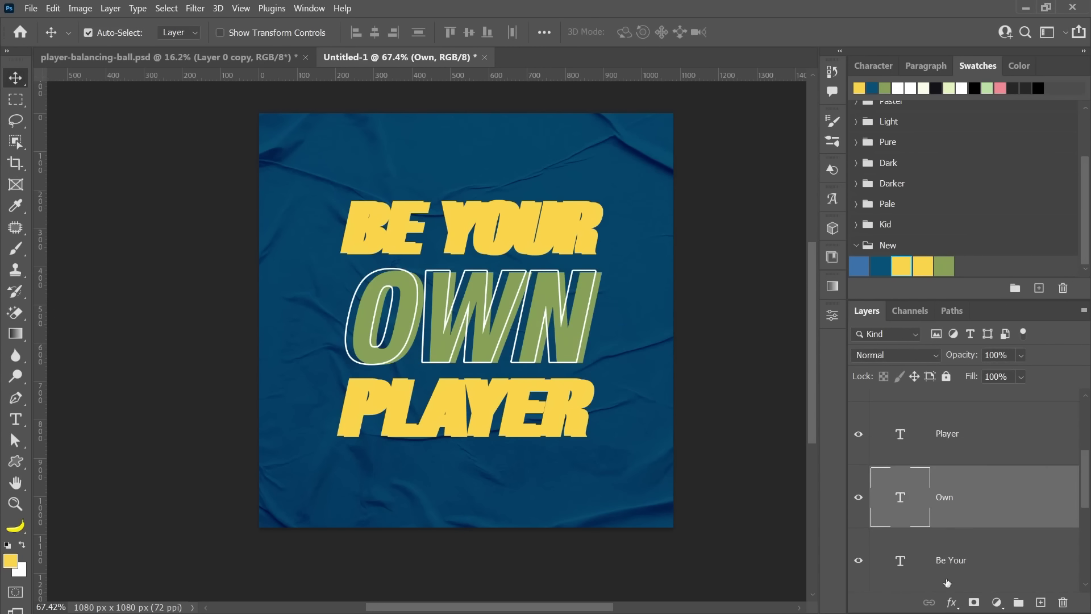
{"action": "left_click", "coordinate": [973, 603]}
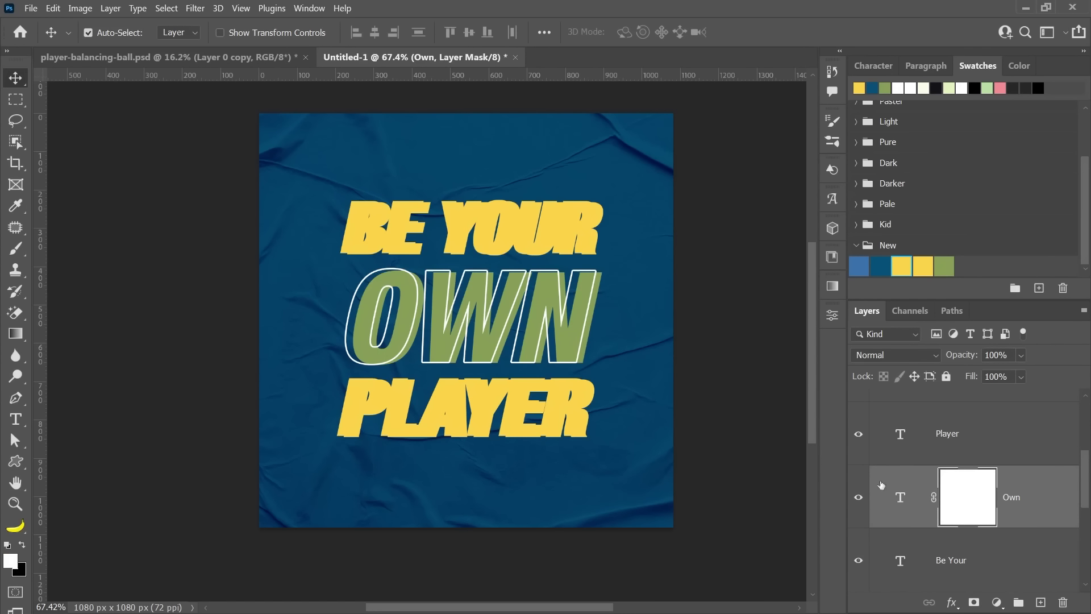
Fade the top of the offset Own layer with a soft round black brush.
{"action": "key", "text": "b"}
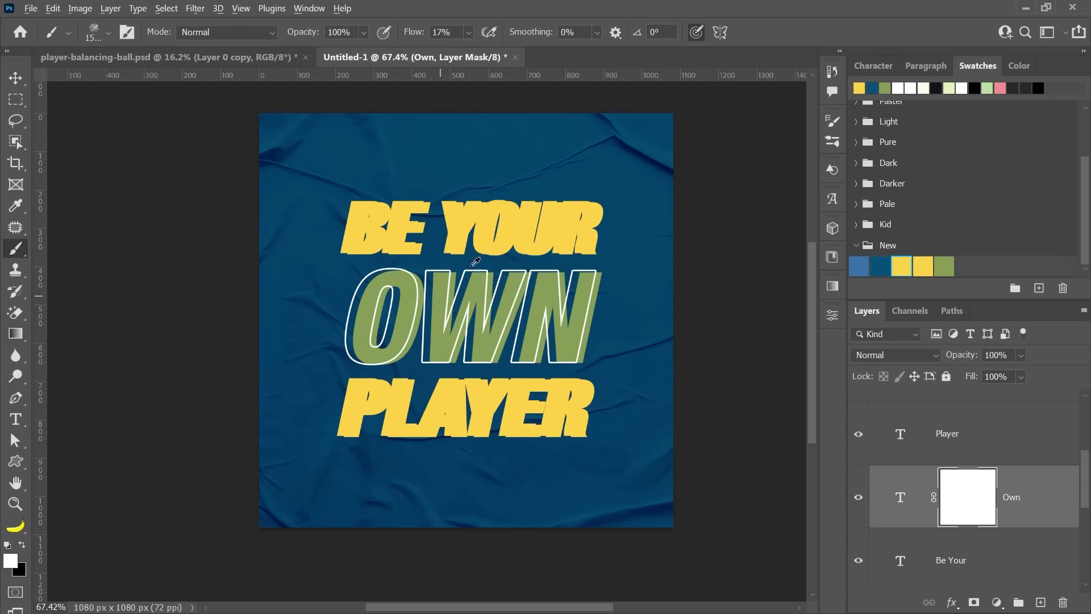
{"action": "right_click", "coordinate": [554, 415]}
{"action": "left_click", "coordinate": [523, 435]}
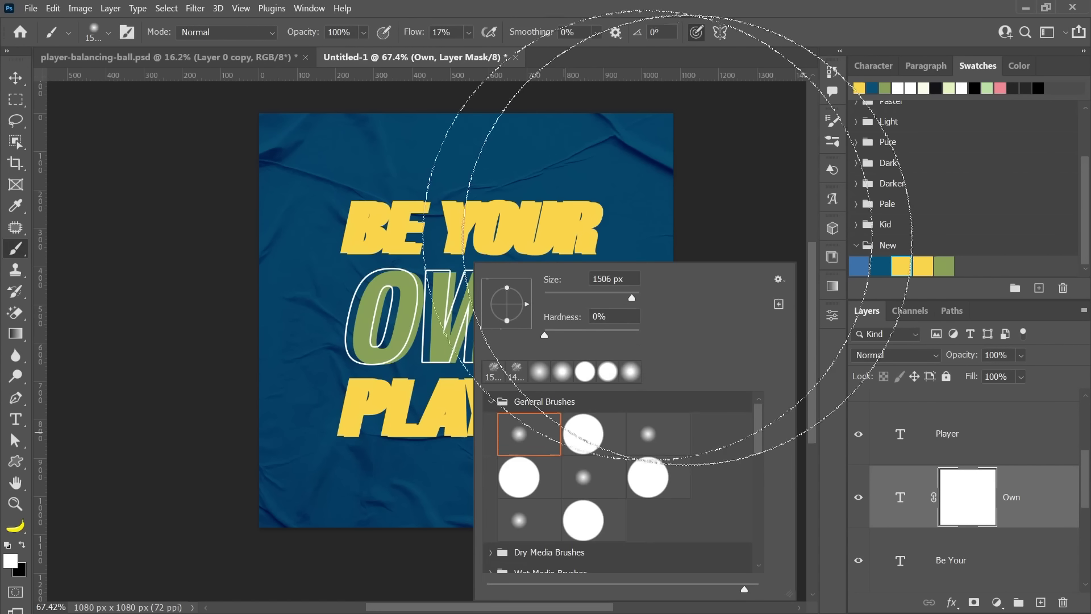
{"action": "left_click_drag", "start_coordinate": [420, 36], "coordinate": [438, 35]}
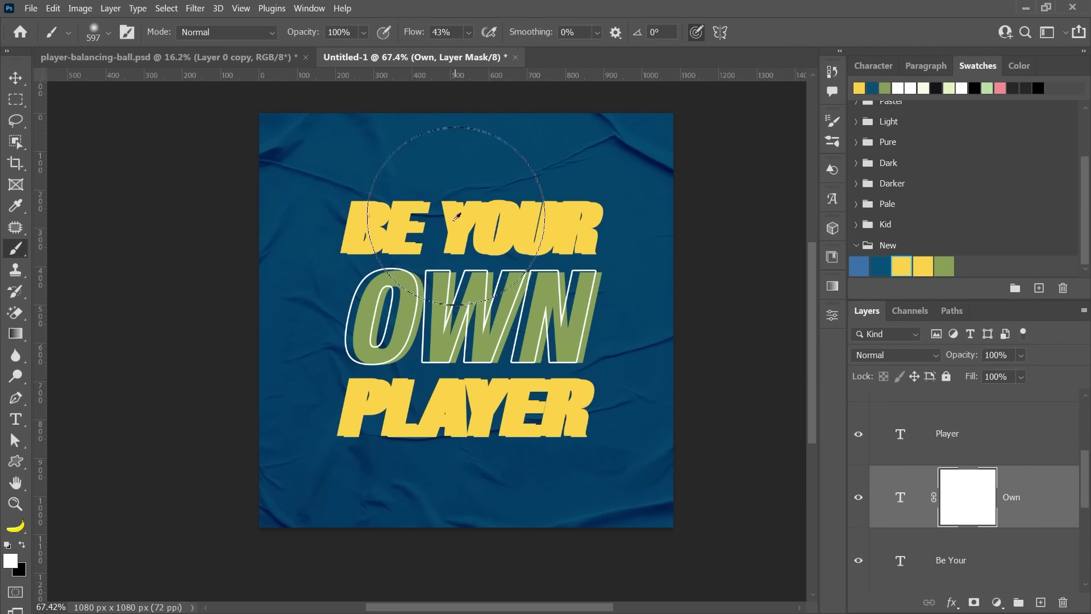
{"action": "key", "text": "x"}
{"action": "left_click_drag", "start_coordinate": [378, 277], "coordinate": [625, 275]}
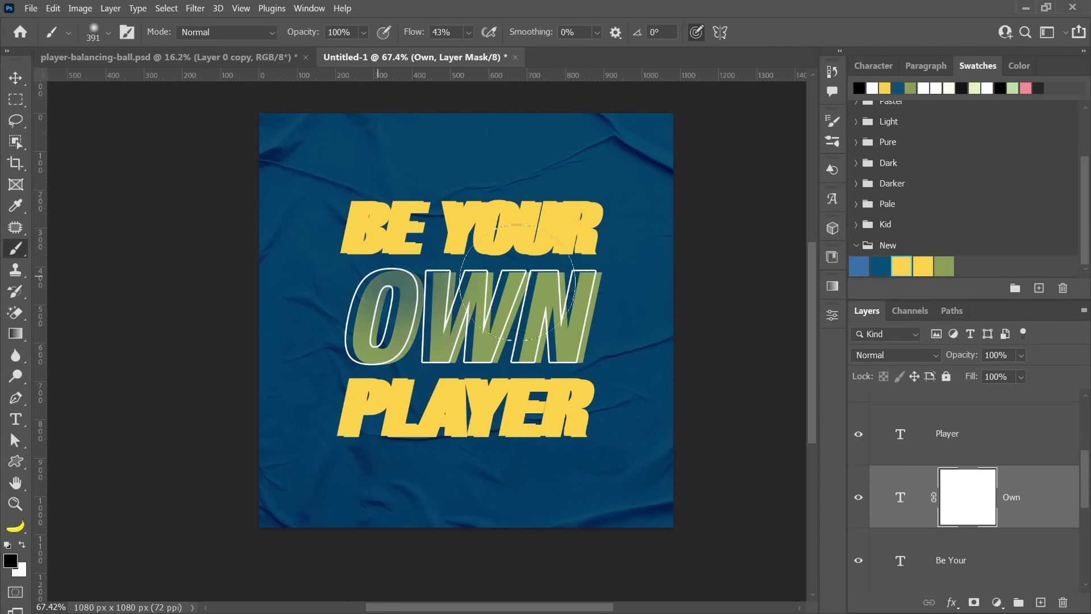
Mask the Player layer and fade the top of the offset Be Your layer.
{"action": "key", "text": "v"}
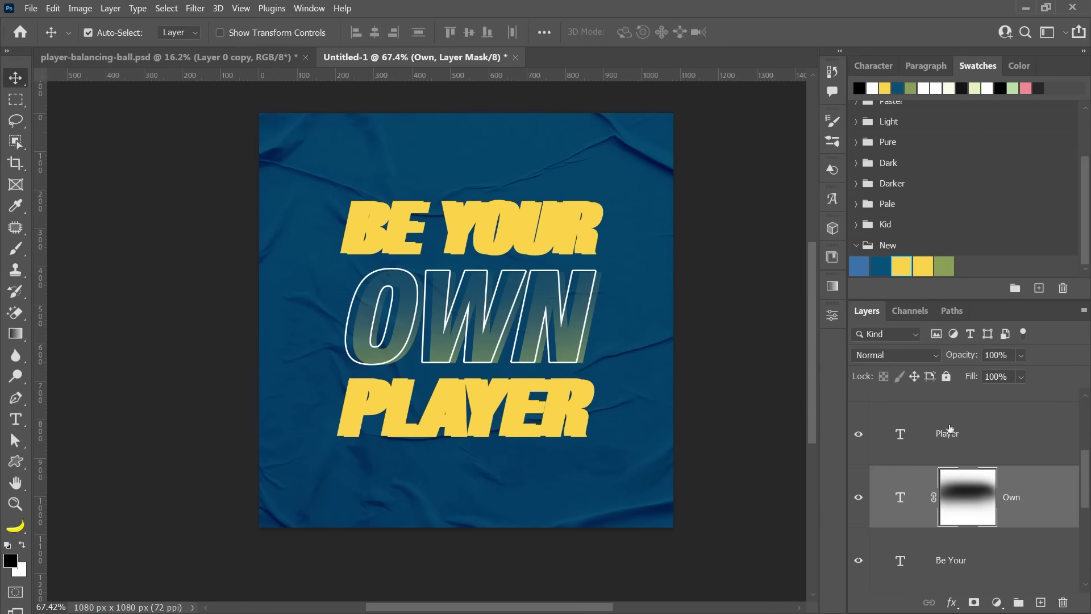
{"action": "left_click", "coordinate": [962, 425]}
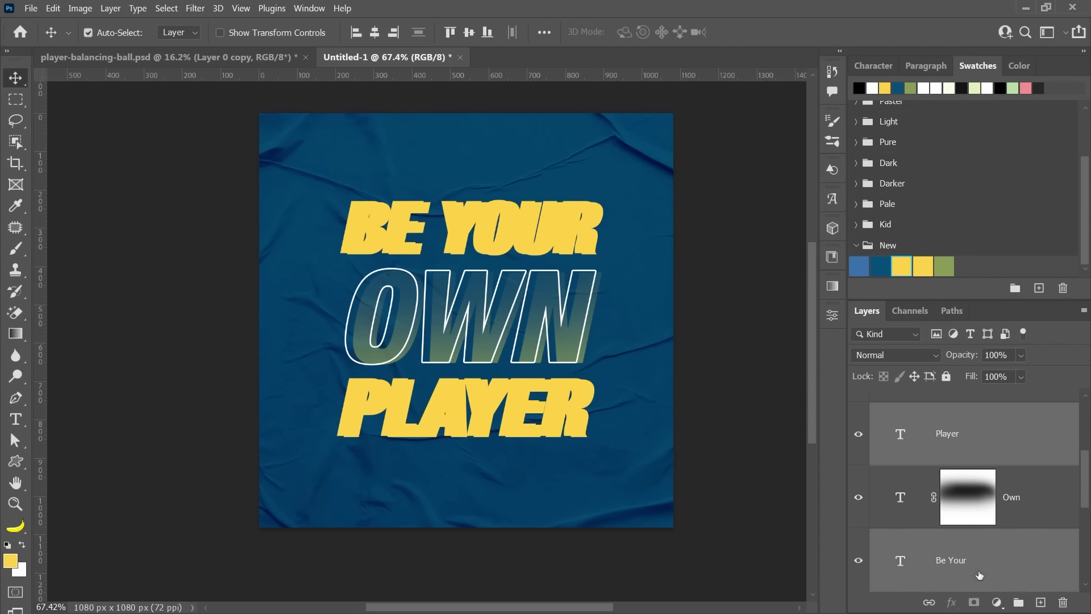
{"action": "left_click", "coordinate": [973, 601]}
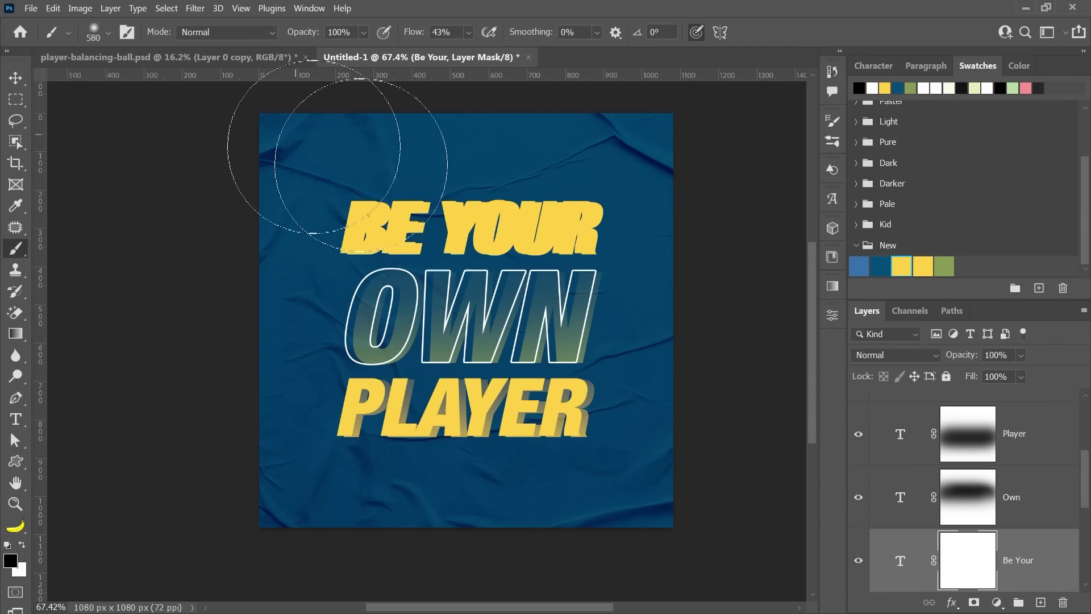
{"action": "left_click_drag", "start_coordinate": [292, 134], "coordinate": [268, 182]}
{"action": "key", "text": "v"}
{"action": "key", "text": "ctrl+j"}
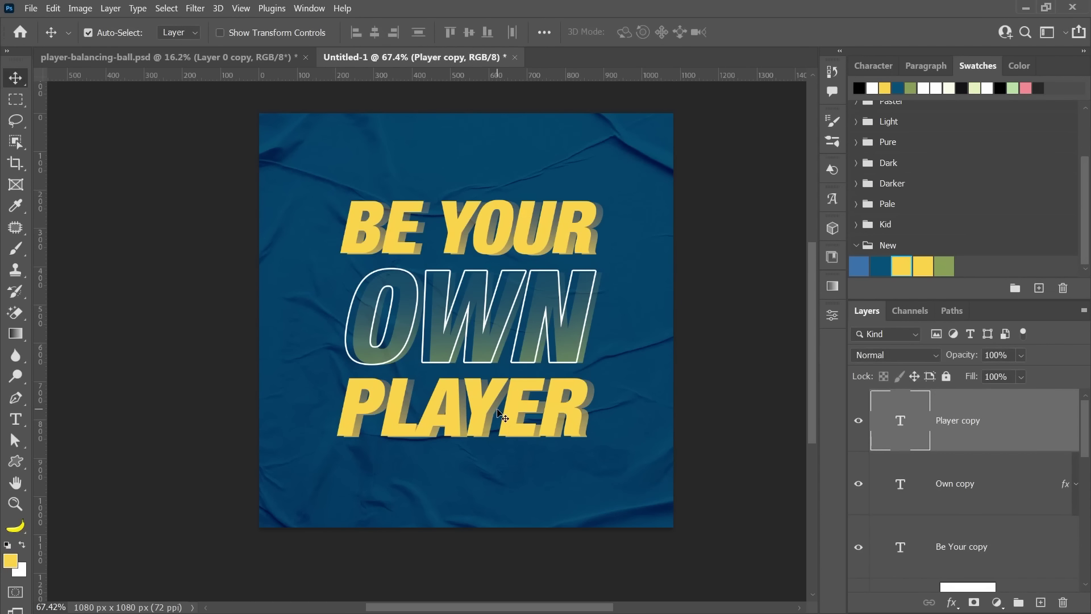
Group the three headline copy layers into Group 1 and toggle it to preview the shadows.
{"action": "left_click", "coordinate": [464, 223], "text": "shift"}
{"action": "key", "text": "ctrl+g"}
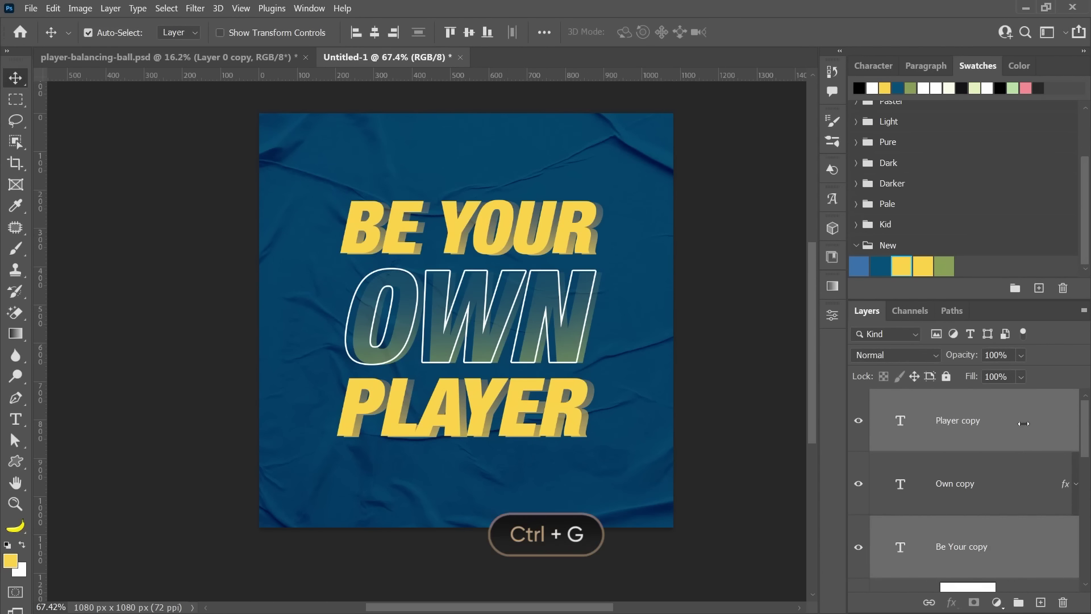
{"action": "left_click", "coordinate": [857, 397]}
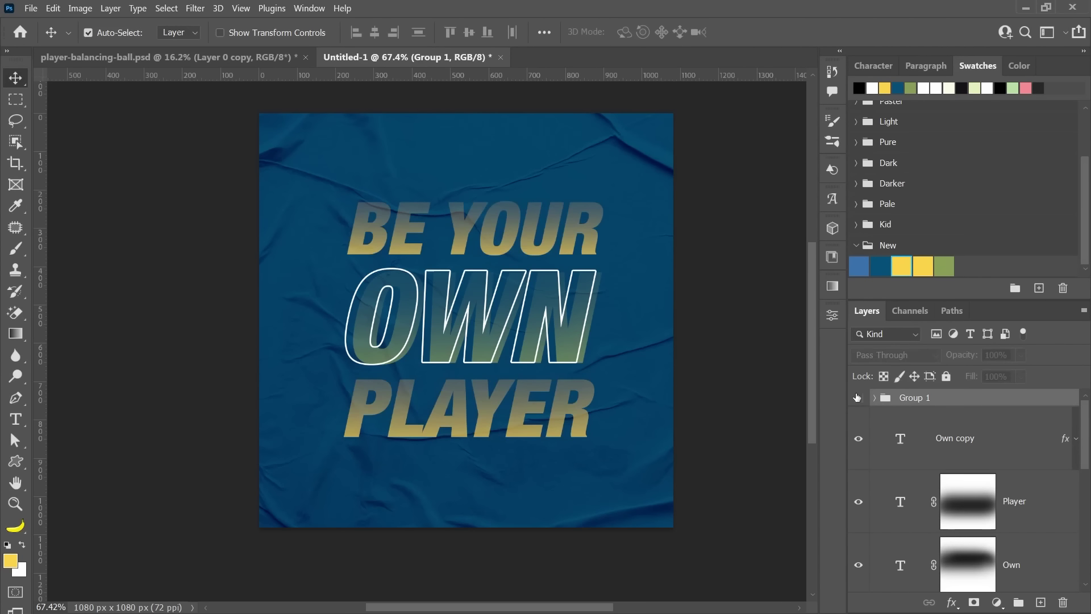
{"action": "left_click", "coordinate": [857, 397]}
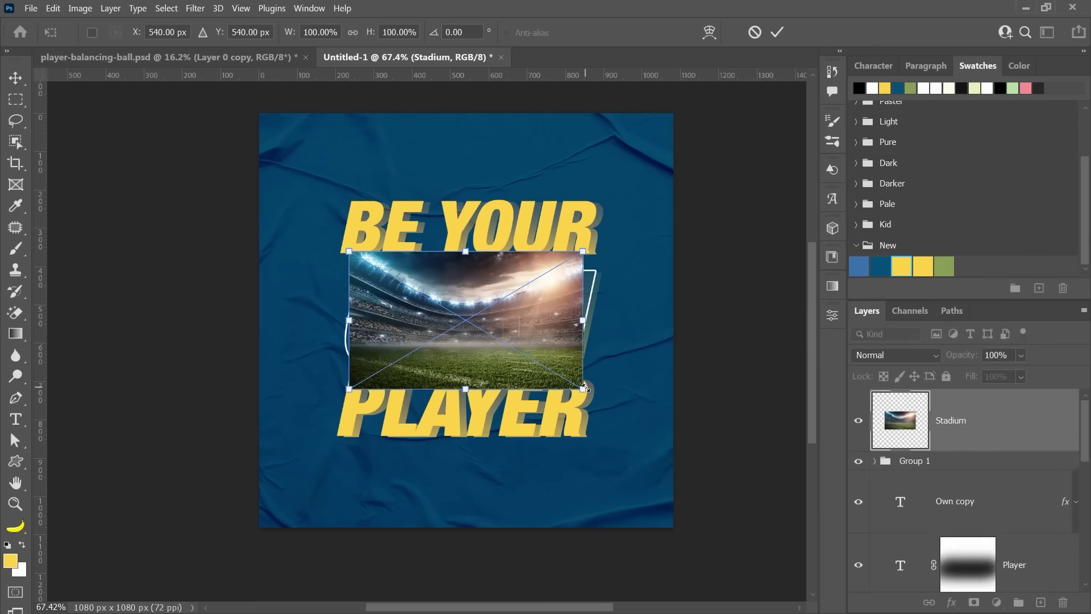
Stretch the stadium photo to canvas width, clip it to Group 1, and blend it in Overlay.
{"action": "left_click_drag", "start_coordinate": [583, 388], "coordinate": [674, 442]}
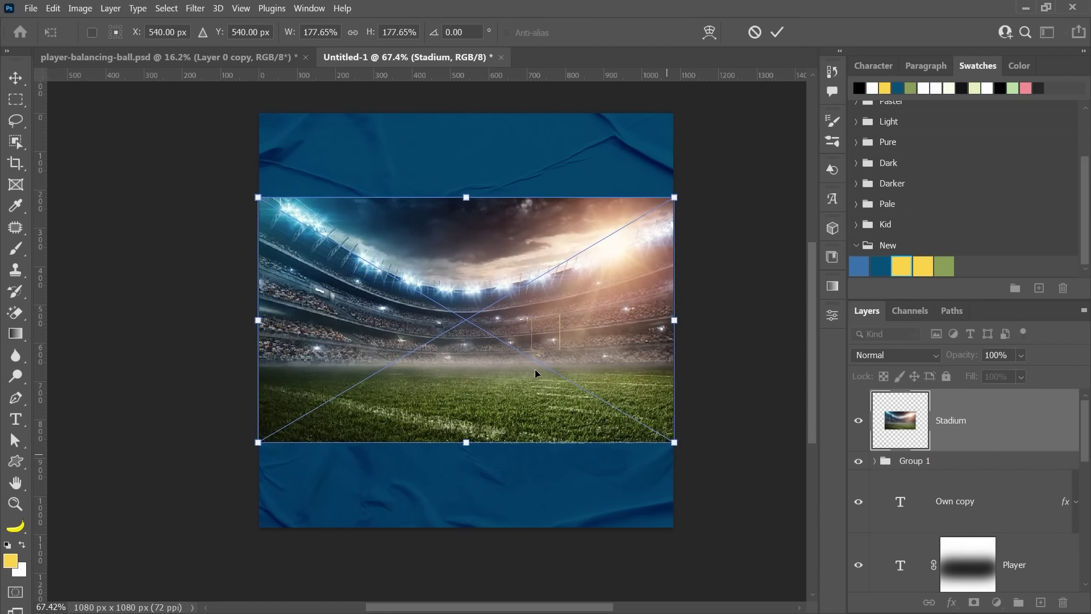
{"action": "key", "text": "Return"}
{"action": "left_click", "coordinate": [997, 450], "text": "alt"}
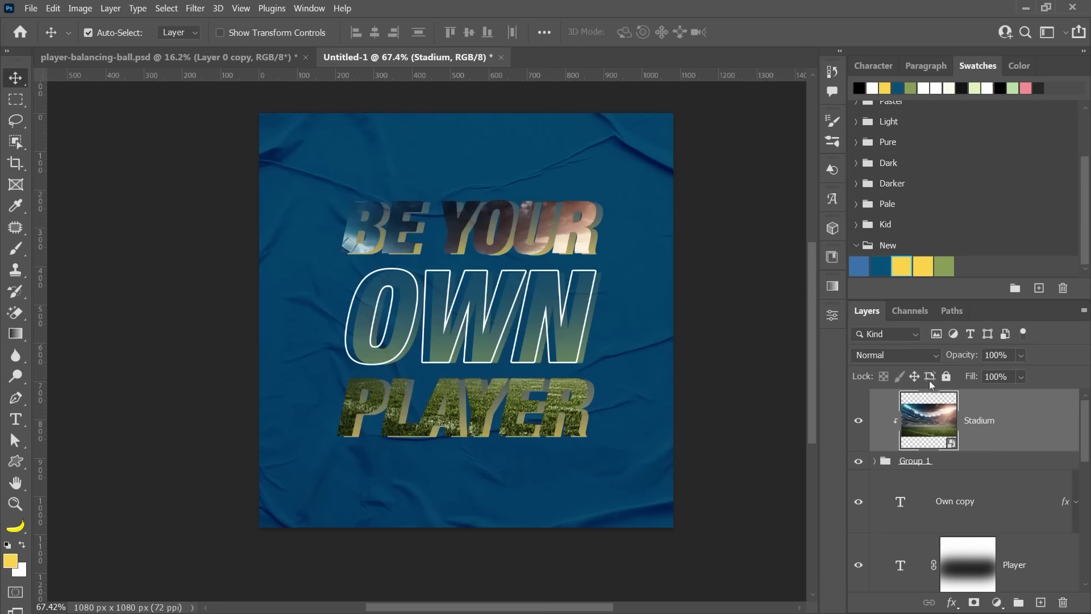
{"action": "left_click", "coordinate": [888, 359]}
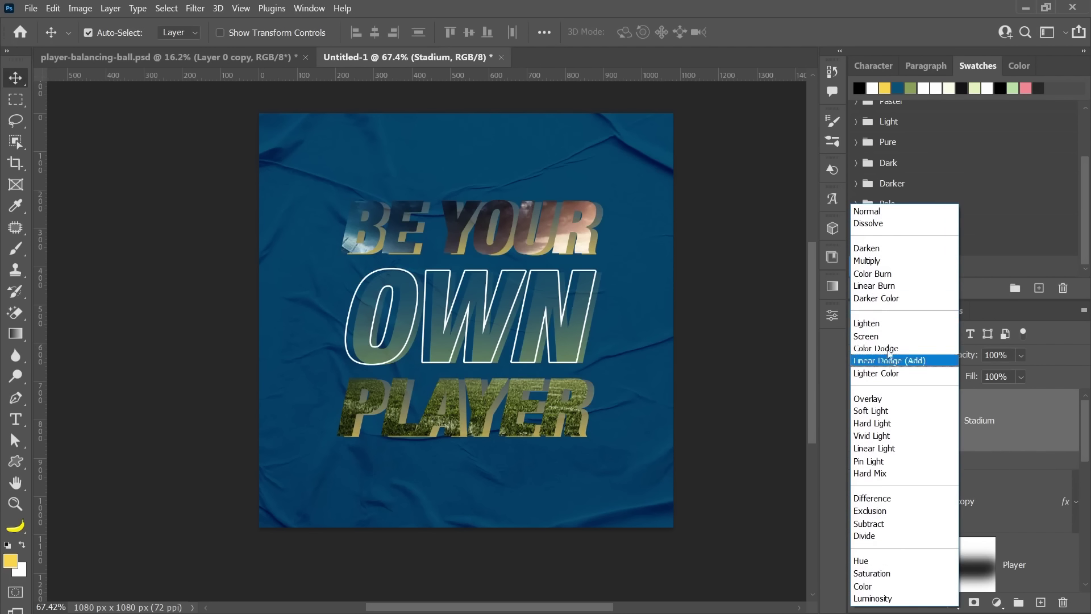
{"action": "left_click", "coordinate": [887, 397]}
Select the Own copy outline layer, then the Player text layer.
{"action": "scroll", "coordinate": [739, 398], "scroll_direction": "down", "scroll_amount": 1}
{"action": "left_click", "coordinate": [525, 334]}
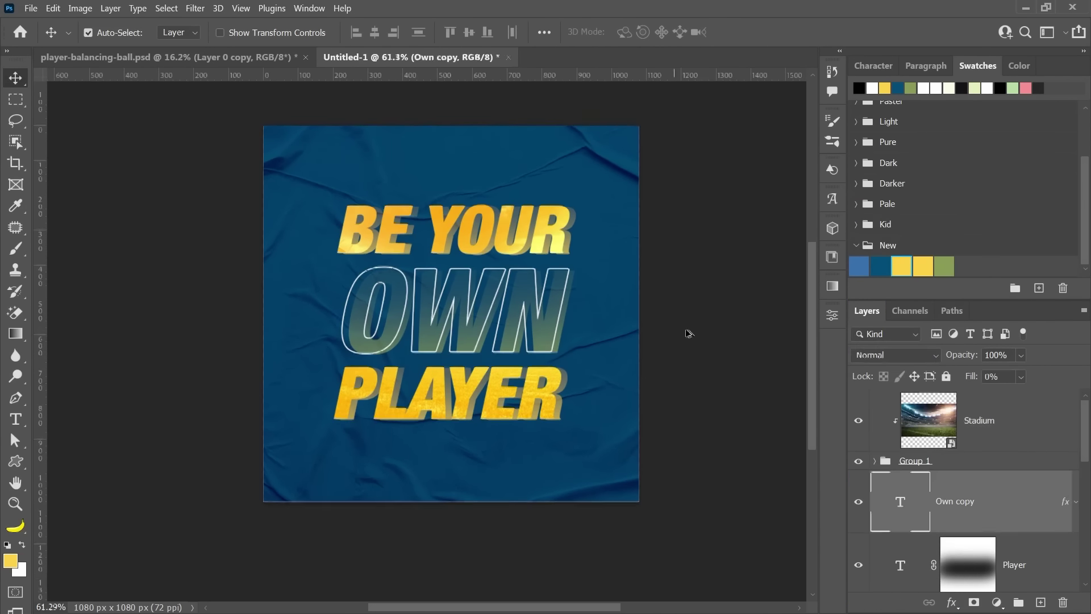
{"action": "scroll", "coordinate": [1040, 546], "scroll_direction": "down", "scroll_amount": 3}
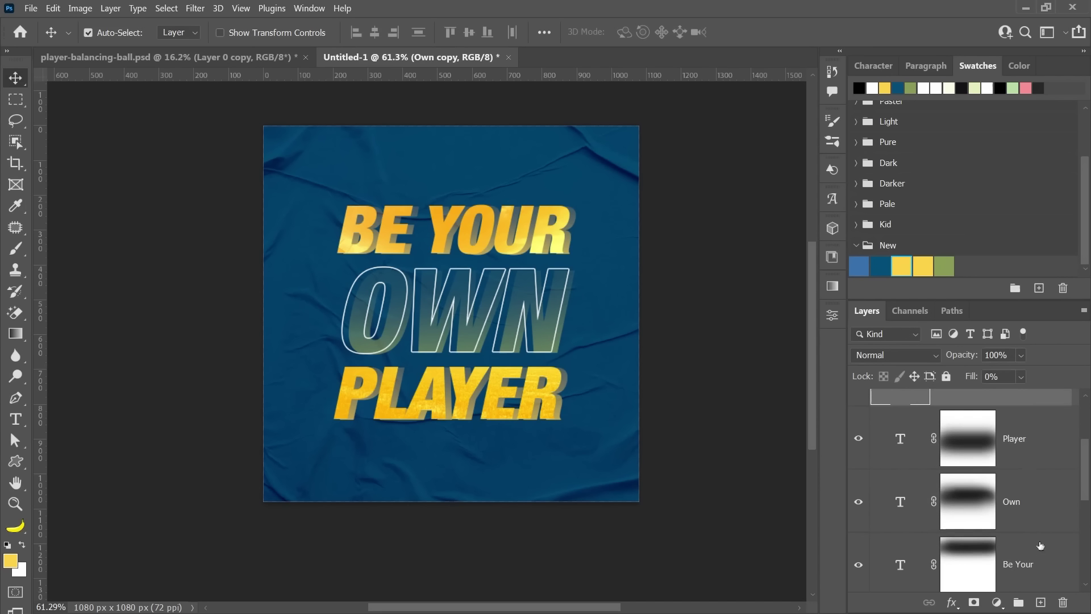
{"action": "left_click", "coordinate": [1028, 454]}
{"action": "scroll", "coordinate": [1029, 455], "scroll_direction": "up", "scroll_amount": 3}
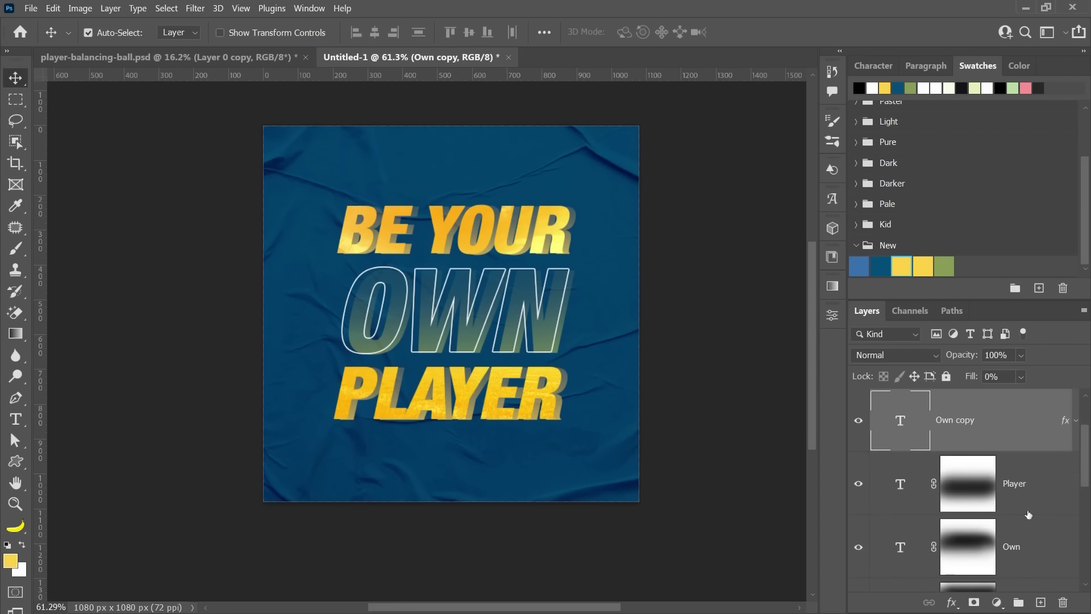
{"action": "scroll", "coordinate": [711, 341], "scroll_direction": "up", "scroll_amount": 2}
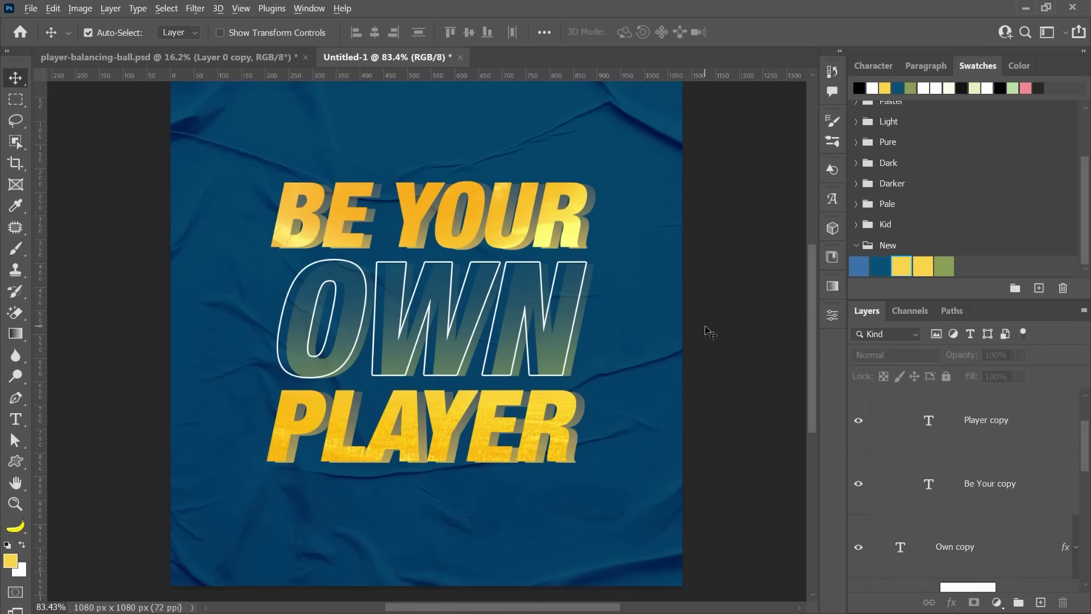
{"action": "scroll", "coordinate": [738, 426], "scroll_direction": "down", "scroll_amount": 1}
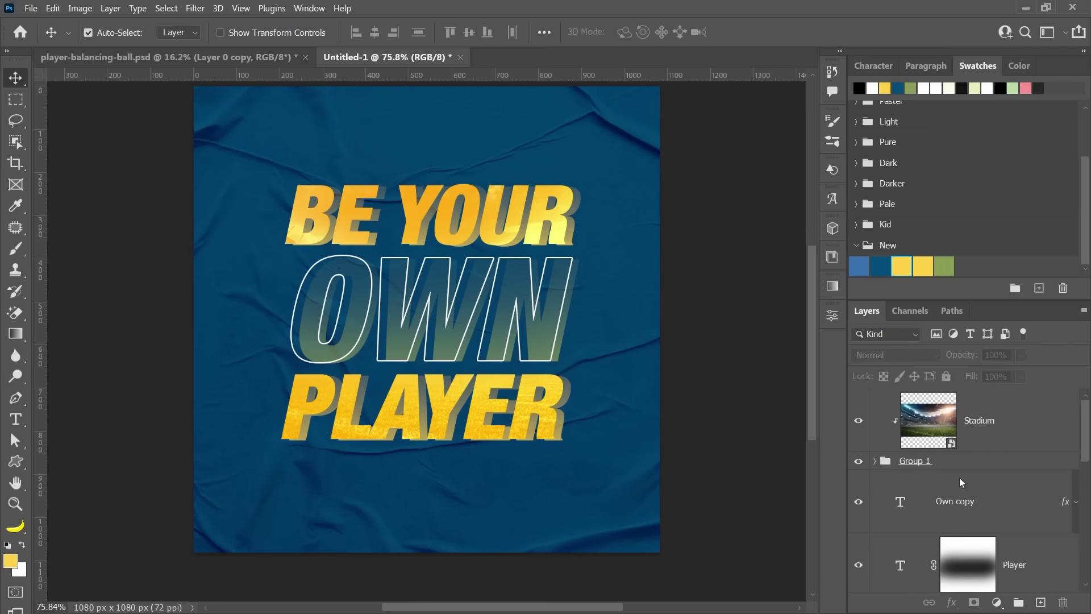
{"action": "scroll", "coordinate": [960, 481], "scroll_direction": "down", "scroll_amount": 5}
{"action": "scroll", "coordinate": [950, 482], "scroll_direction": "up", "scroll_amount": 1}
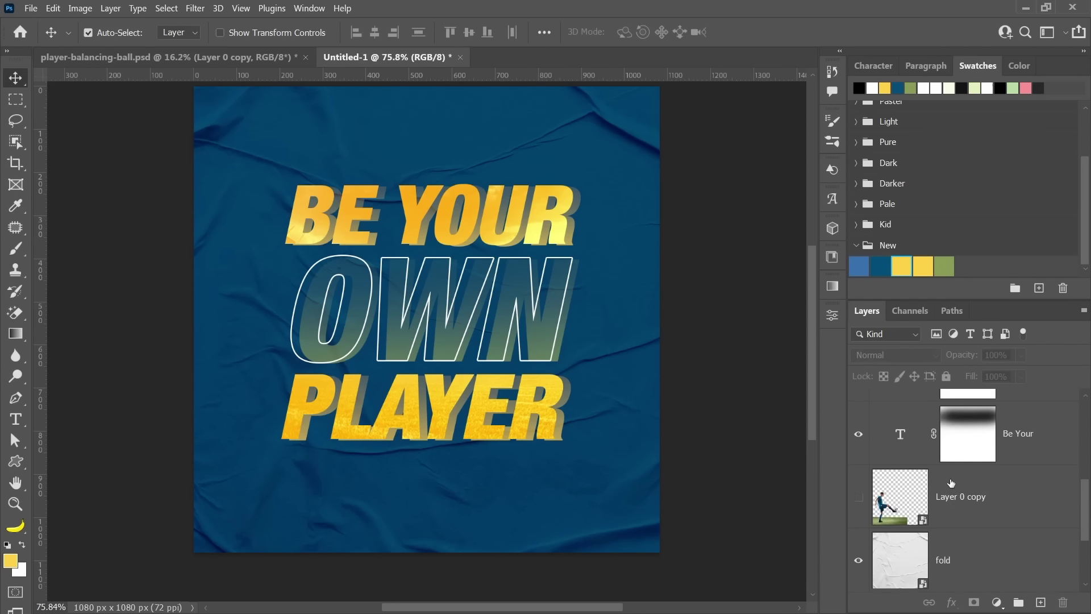
Show the footballer photo, move its layer to the top, and place it at lower left.
{"action": "left_click", "coordinate": [859, 496]}
{"action": "scroll", "coordinate": [750, 488], "scroll_direction": "down", "scroll_amount": 2}
{"action": "left_click_drag", "start_coordinate": [958, 498], "coordinate": [971, 255]}
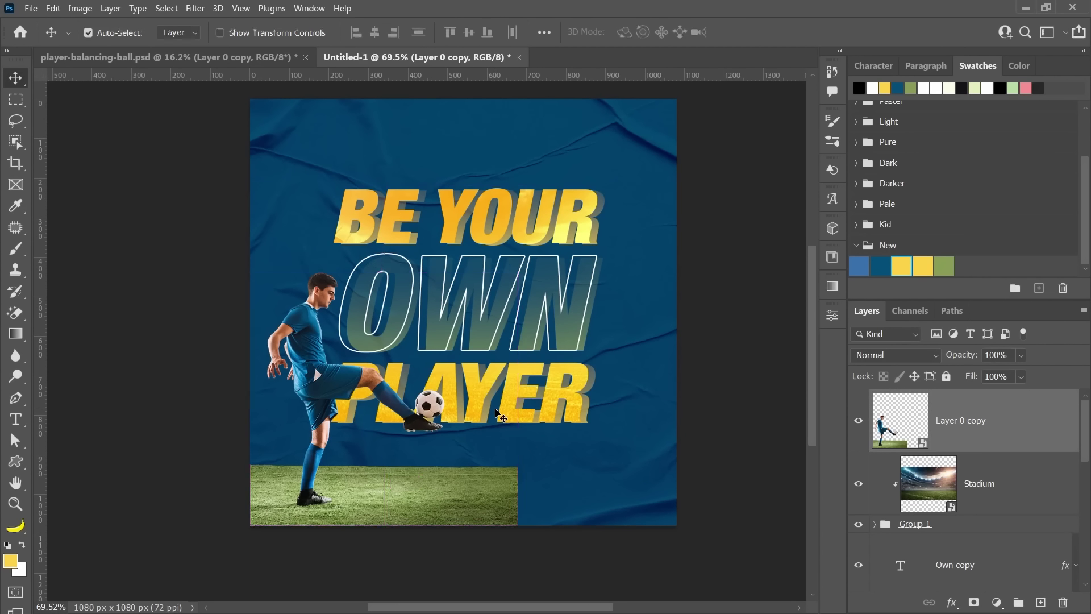
{"action": "key", "text": "ctrl+t"}
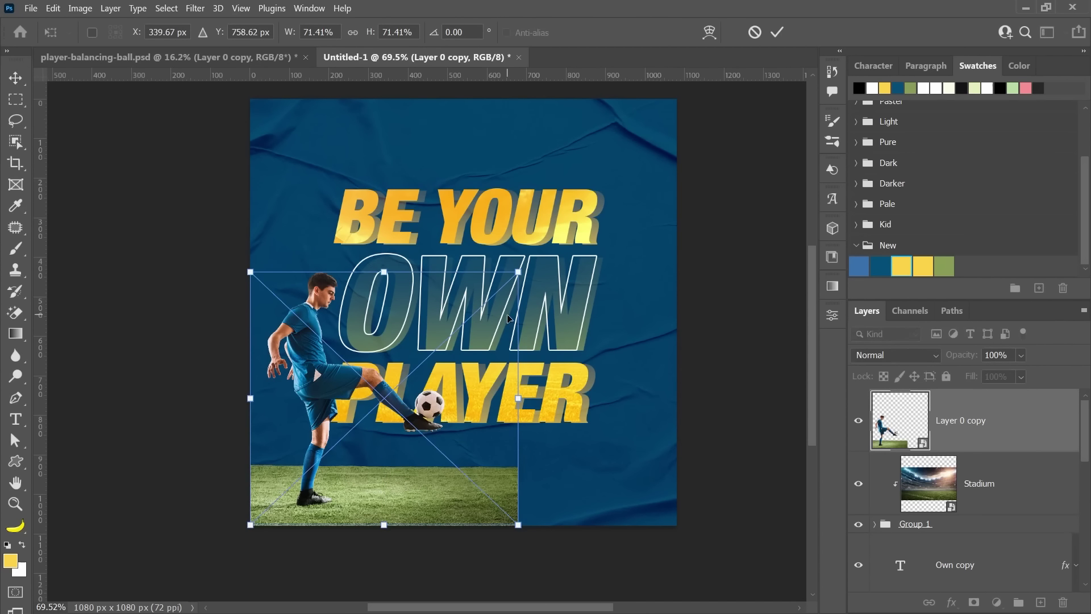
{"action": "key", "text": "Return"}
Reselect the footballer layer and add a new empty layer for the grass.
{"action": "left_click", "coordinate": [576, 502]}
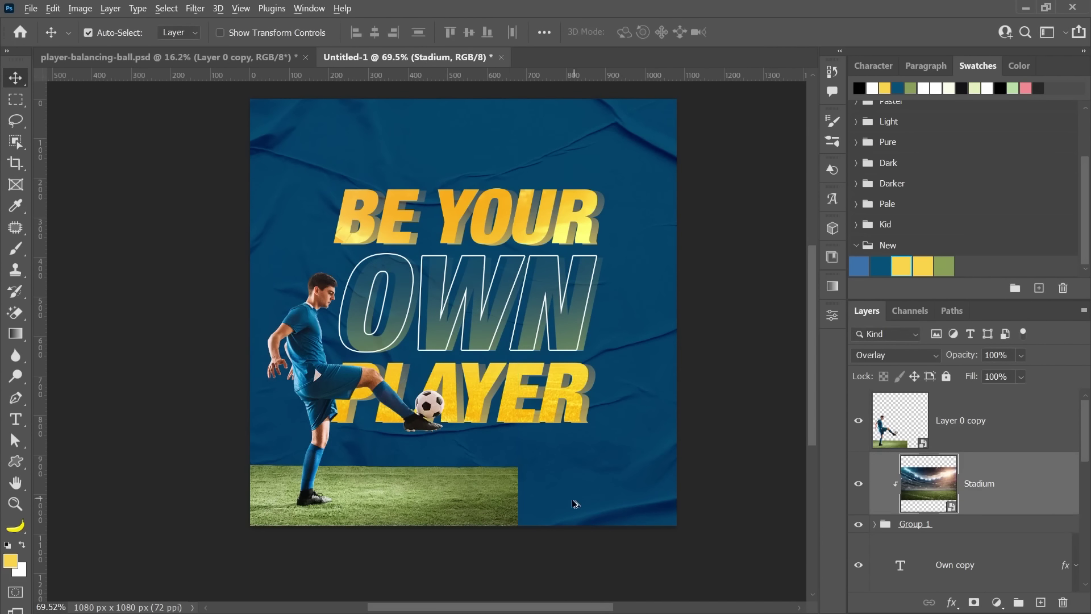
{"action": "scroll", "coordinate": [570, 499], "scroll_direction": "up", "scroll_amount": 2}
{"action": "left_click", "coordinate": [378, 488]}
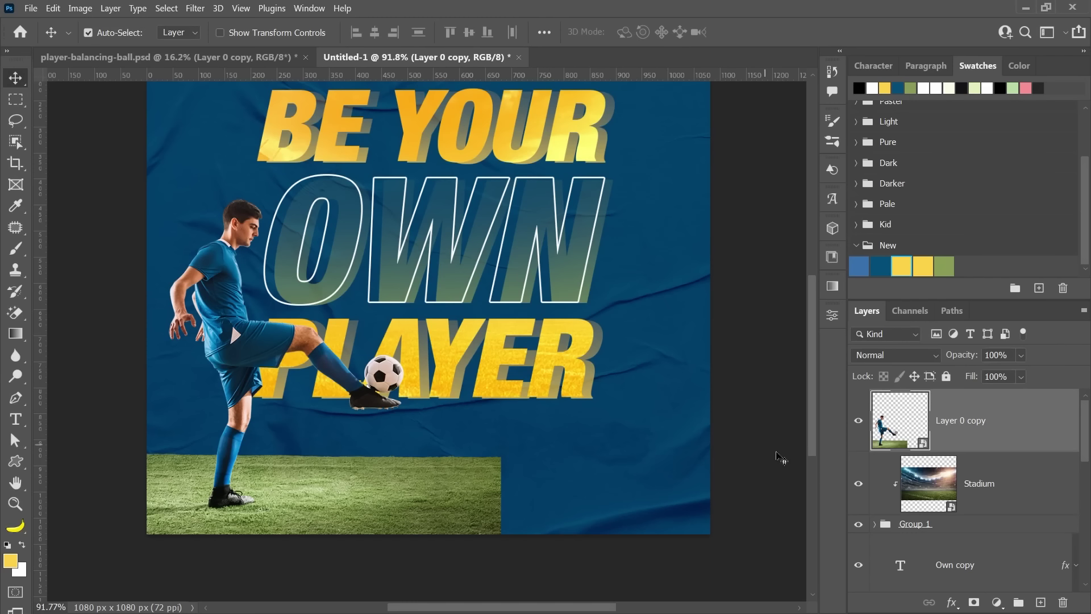
{"action": "left_click", "coordinate": [1040, 603]}
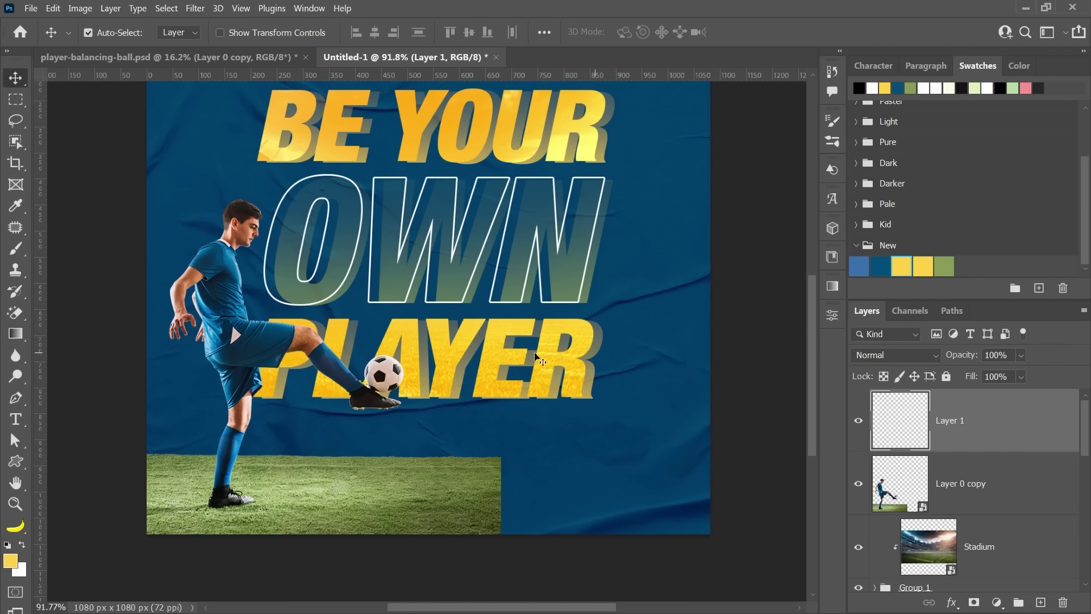
Set up the Clone Stamp tool sampling All Layers with a brush of about 120 px.
{"action": "left_click", "coordinate": [14, 272]}
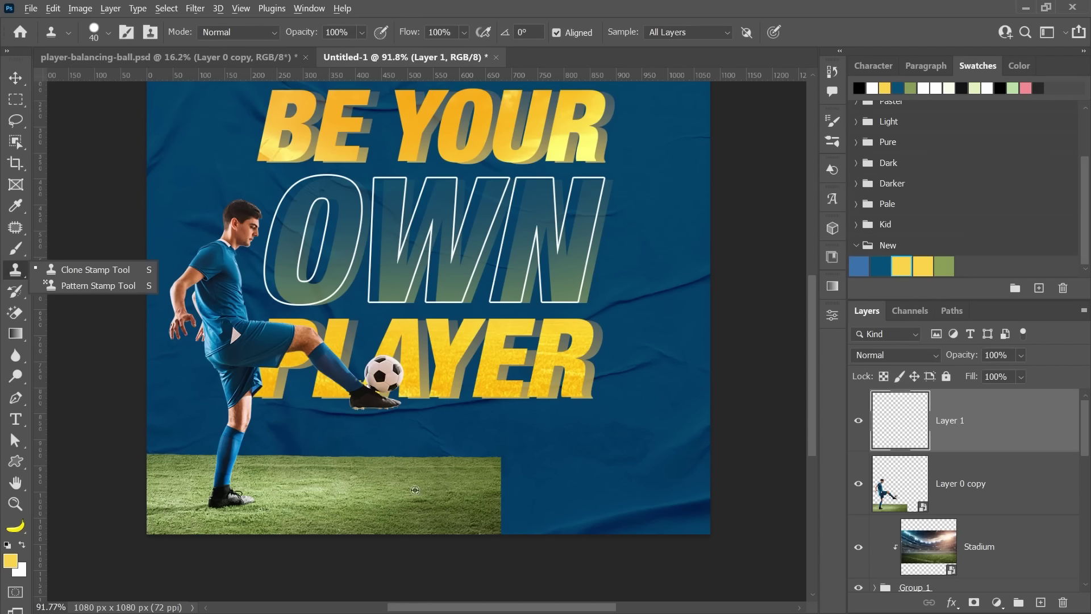
{"action": "left_click", "coordinate": [446, 492]}
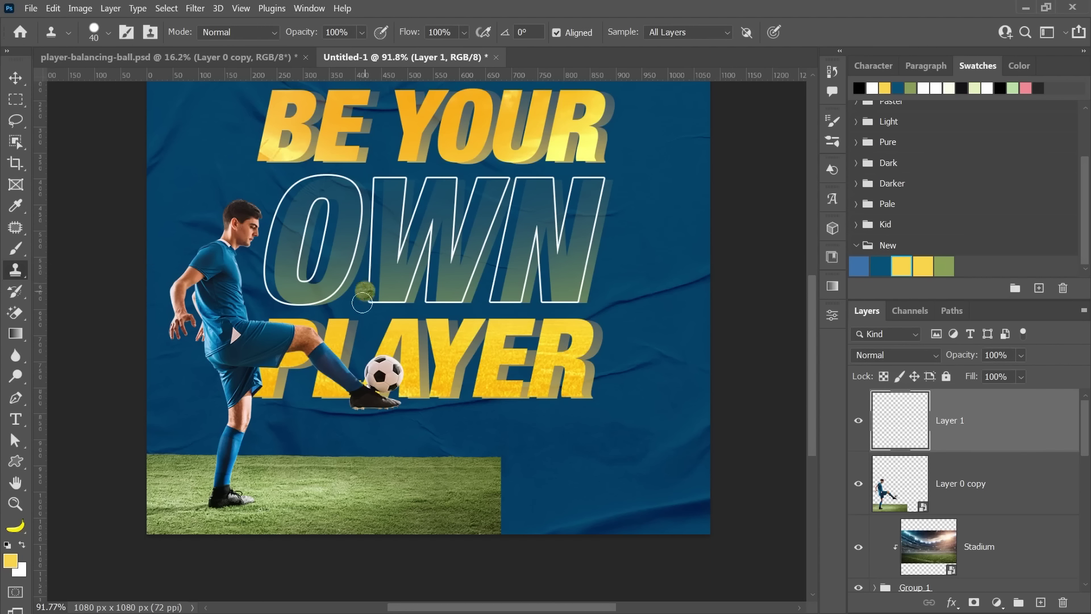
{"action": "left_click", "coordinate": [673, 34]}
{"action": "left_click", "coordinate": [673, 34]}
{"action": "left_click", "coordinate": [667, 68]}
{"action": "right_click", "coordinate": [471, 488], "text": "alt"}
{"action": "right_click", "coordinate": [481, 507], "text": "alt"}
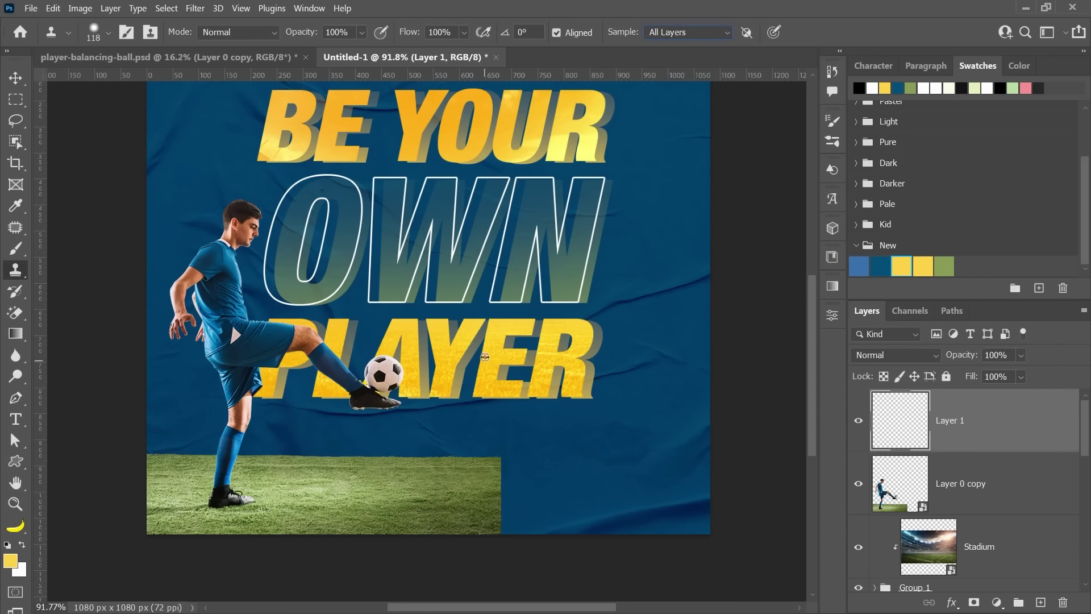
Clone the grass rightward to the poster's right edge, enlarging the brush to 193.
{"action": "left_click", "coordinate": [460, 493], "text": "alt"}
{"action": "left_click_drag", "start_coordinate": [463, 490], "coordinate": [521, 492]}
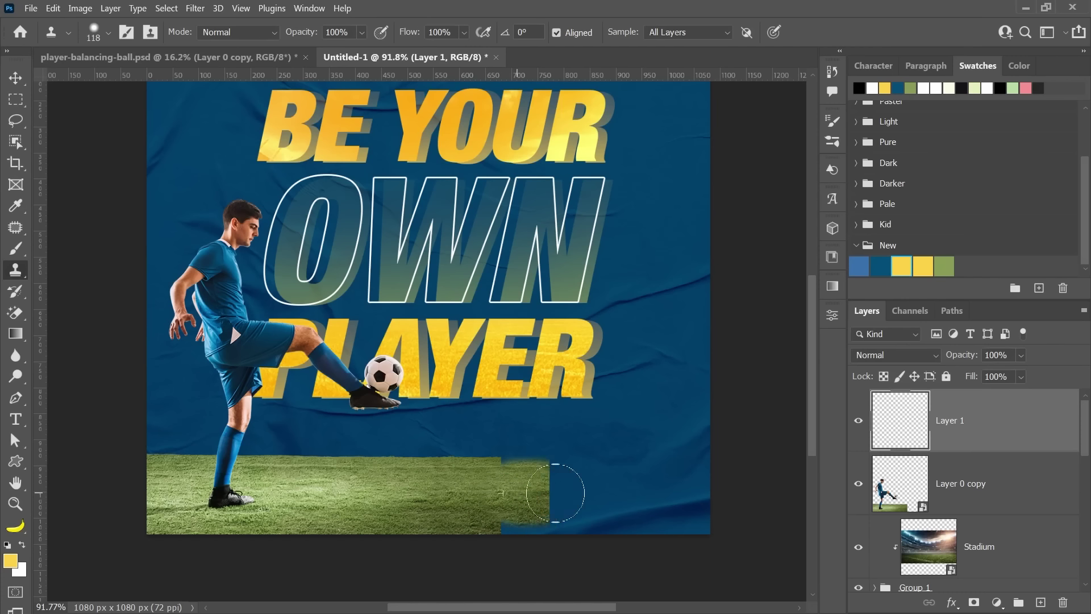
{"action": "key", "text": "bracketright"}
{"action": "key", "text": "bracketright"}
{"action": "key", "text": "bracketright"}
{"action": "left_click_drag", "start_coordinate": [557, 490], "coordinate": [608, 499]}
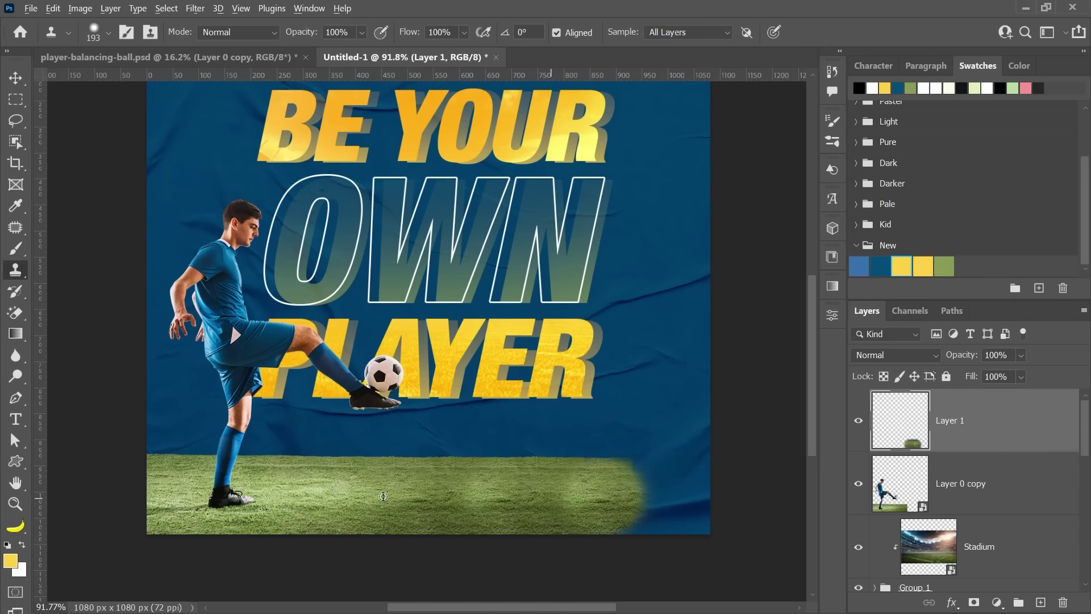
{"action": "mouse_move", "coordinate": [482, 487]}
{"action": "left_mouse_down"}
{"action": "mouse_move", "coordinate": [676, 487]}
{"action": "mouse_move", "coordinate": [568, 500]}
{"action": "mouse_move", "coordinate": [743, 502]}
{"action": "left_mouse_up"}
{"action": "scroll", "coordinate": [743, 501], "scroll_direction": "down", "scroll_amount": 2}
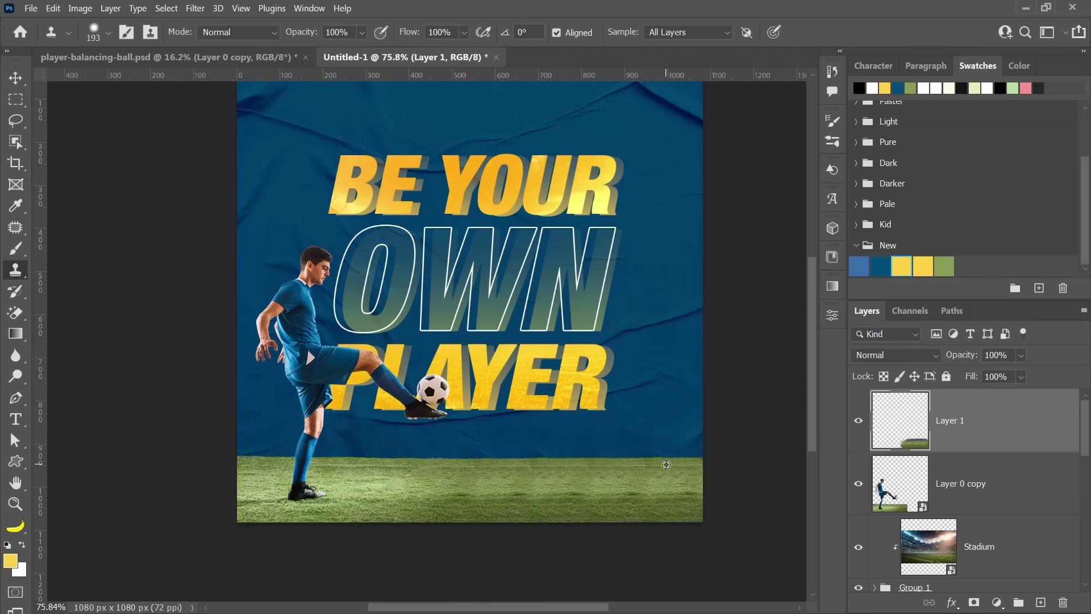
{"action": "key", "text": "v"}
{"action": "scroll", "coordinate": [693, 475], "scroll_direction": "down", "scroll_amount": 1}
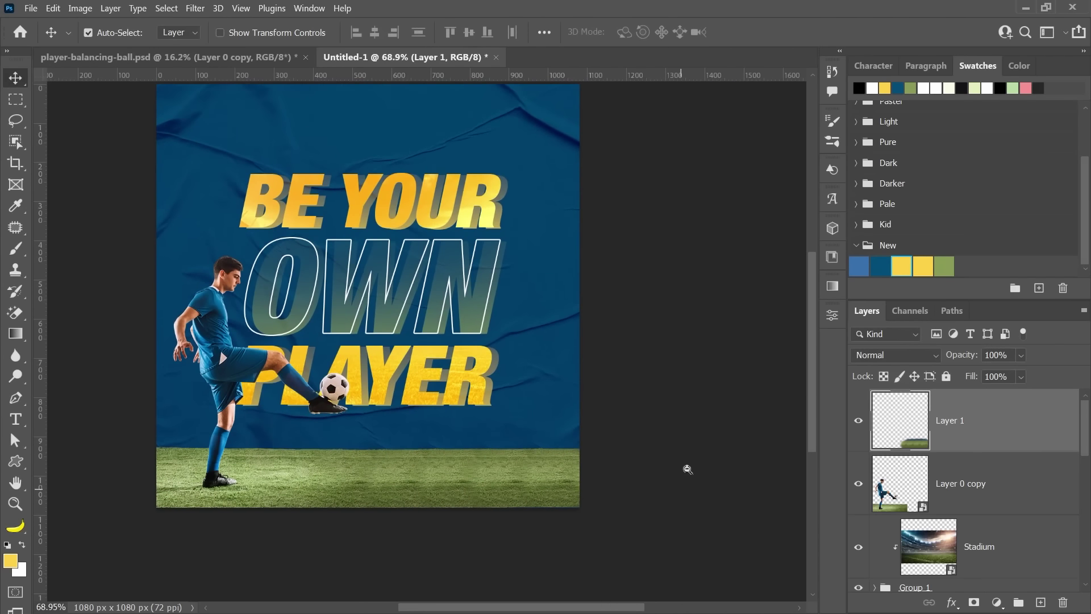
Select the headline group Group 1 and its layers together.
{"action": "scroll", "coordinate": [708, 475], "scroll_direction": "left", "scroll_amount": 1}
{"action": "scroll", "coordinate": [713, 479], "scroll_direction": "down", "scroll_amount": 1}
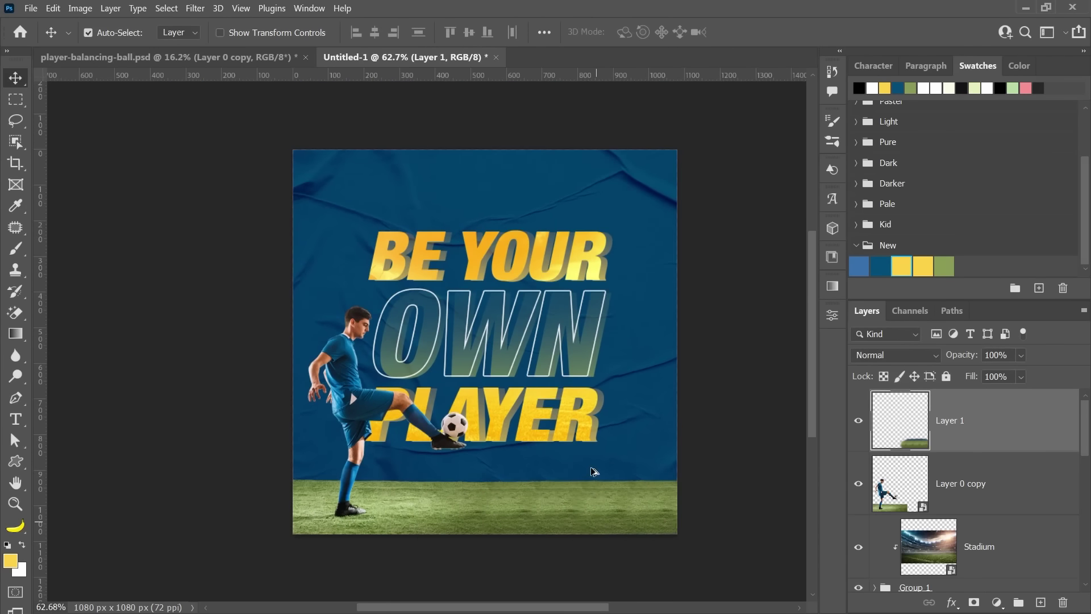
{"action": "scroll", "coordinate": [595, 475], "scroll_direction": "up", "scroll_amount": 2}
{"action": "right_click", "coordinate": [517, 414]}
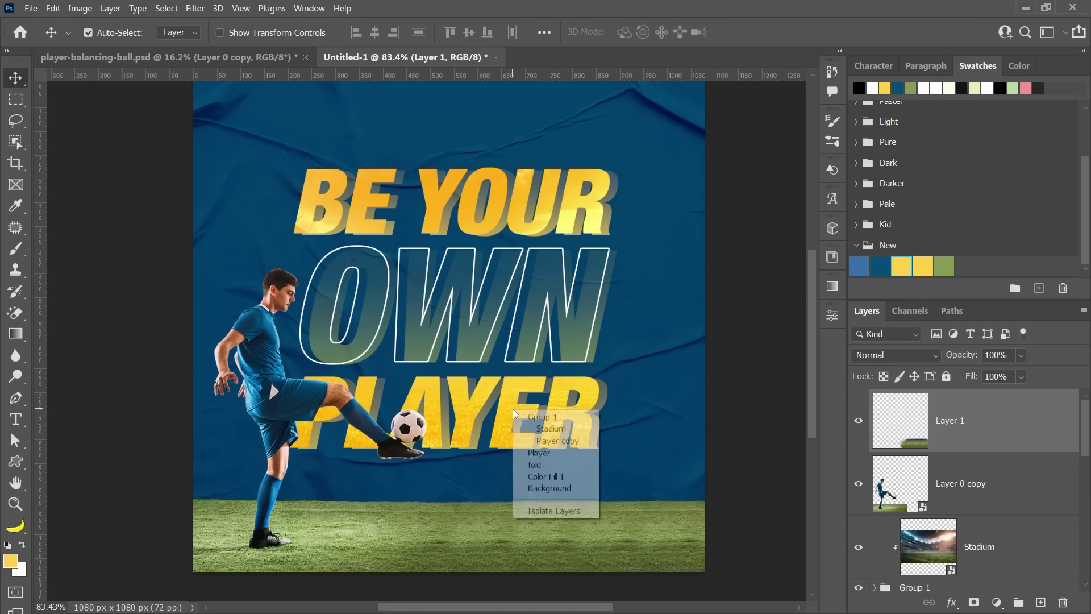
{"action": "left_click", "coordinate": [534, 426]}
{"action": "scroll", "coordinate": [1039, 533], "scroll_direction": "down", "scroll_amount": 5}
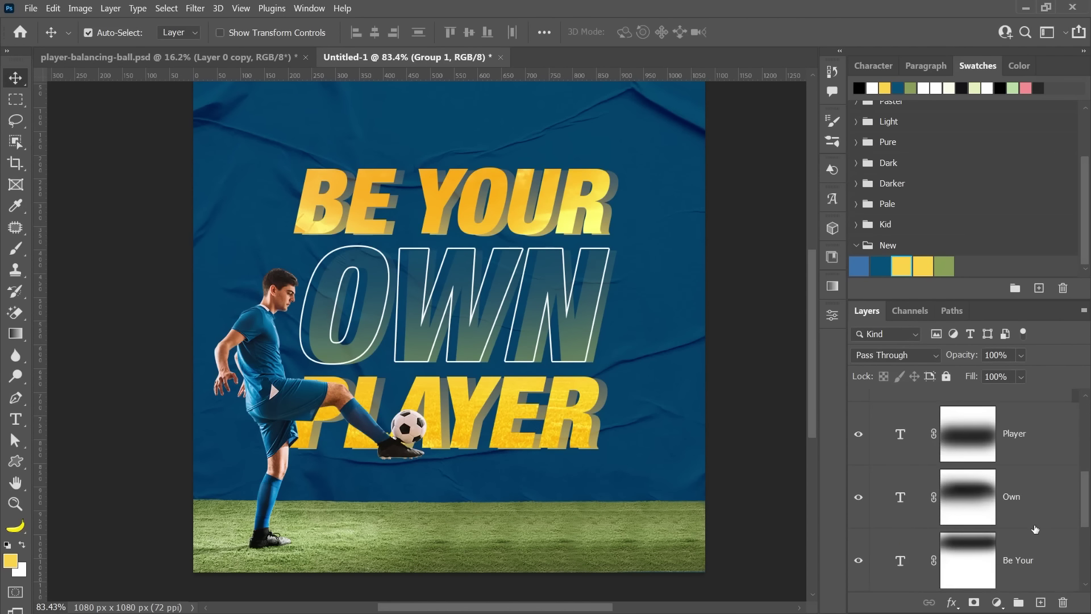
{"action": "left_click", "coordinate": [1030, 518], "text": "shift"}
{"action": "scroll", "coordinate": [1030, 518], "scroll_direction": "up", "scroll_amount": 2}
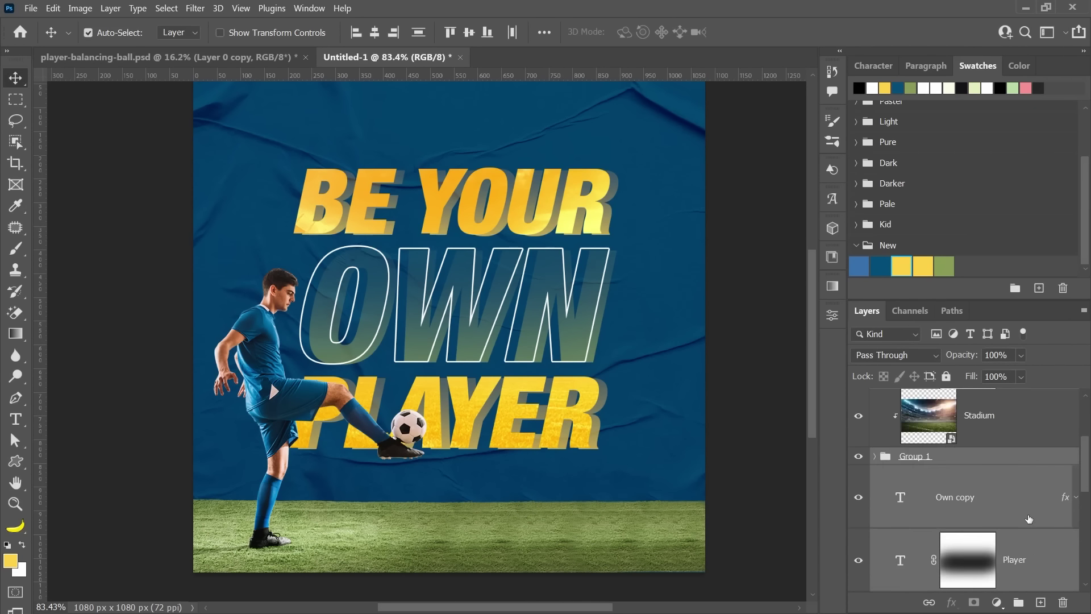
Skew the headline about -6.9° so it slants upward to the right.
{"action": "key", "text": "ctrl+t"}
{"action": "scroll", "coordinate": [630, 420], "scroll_direction": "up", "scroll_amount": 1}
{"action": "right_click", "coordinate": [485, 295]}
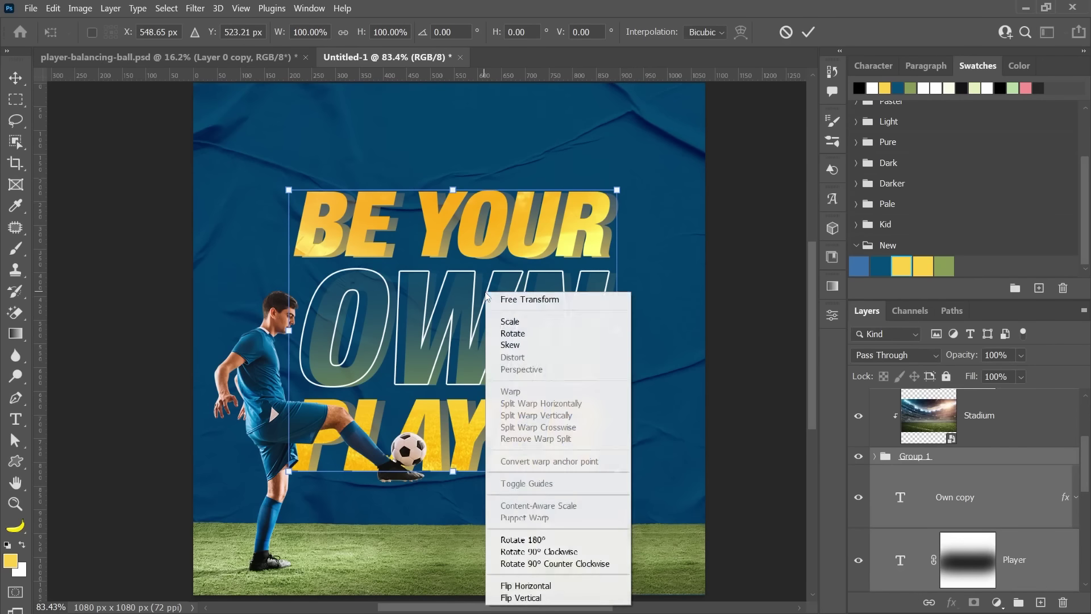
{"action": "left_click", "coordinate": [625, 342]}
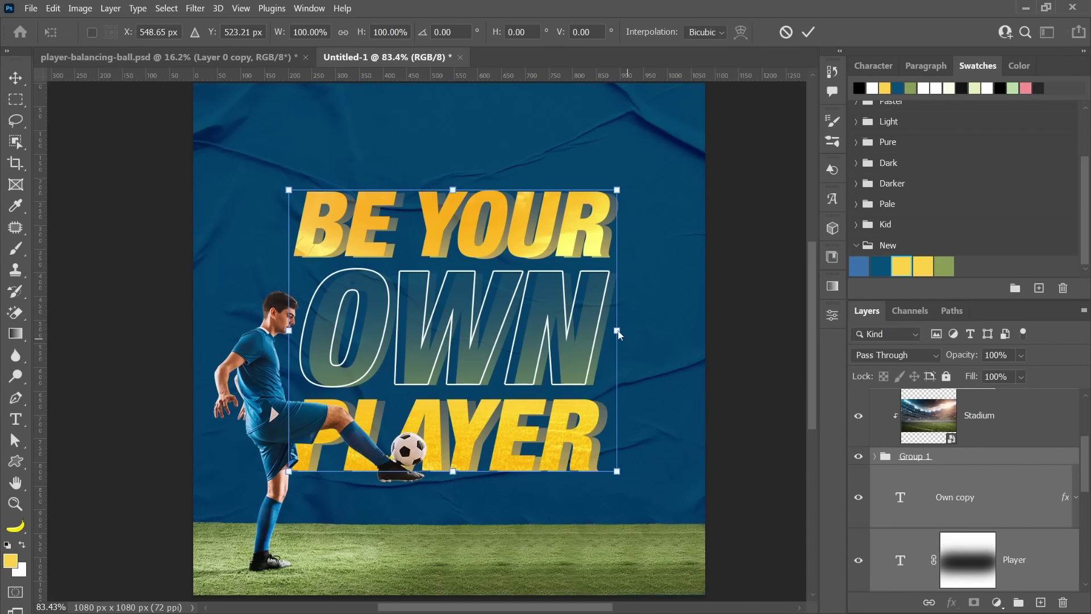
{"action": "left_click_drag", "start_coordinate": [618, 329], "coordinate": [612, 311]}
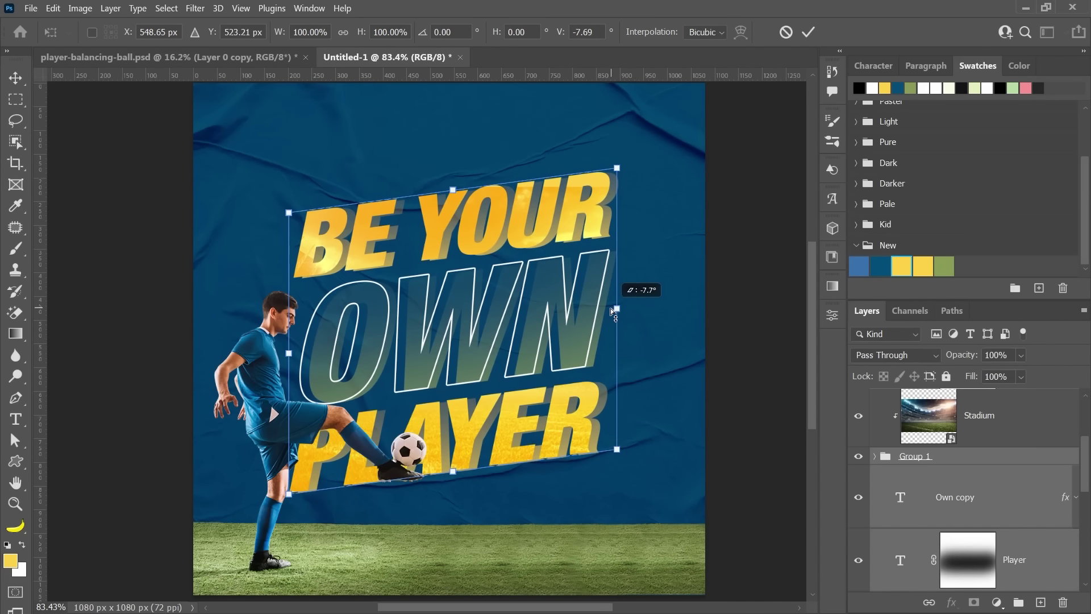
{"action": "left_click_drag", "start_coordinate": [611, 308], "coordinate": [618, 313]}
{"action": "key", "text": "Return"}
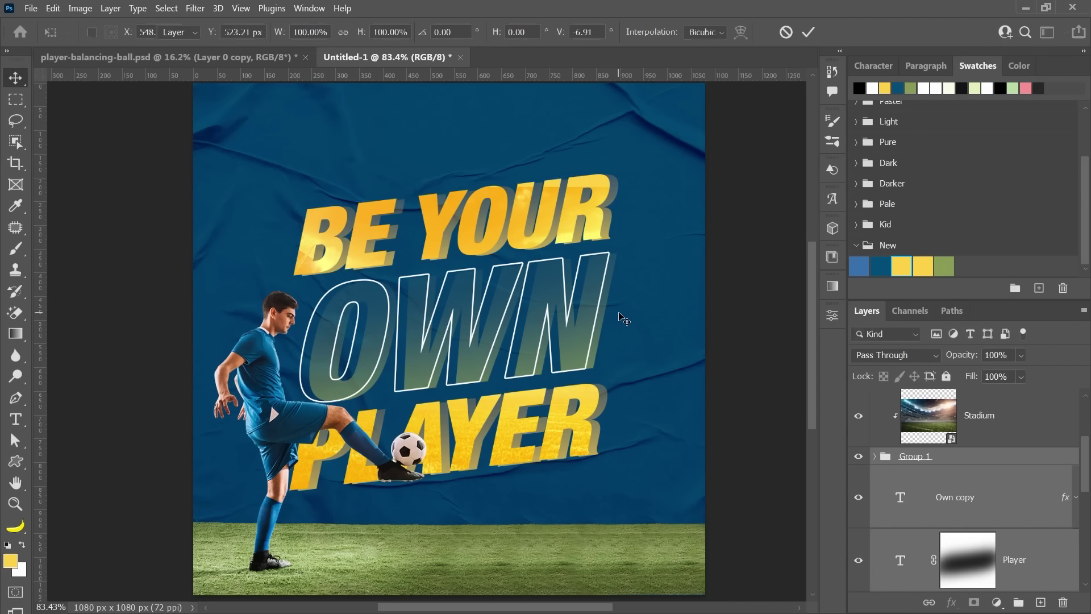
{"action": "right_click", "coordinate": [586, 339]}
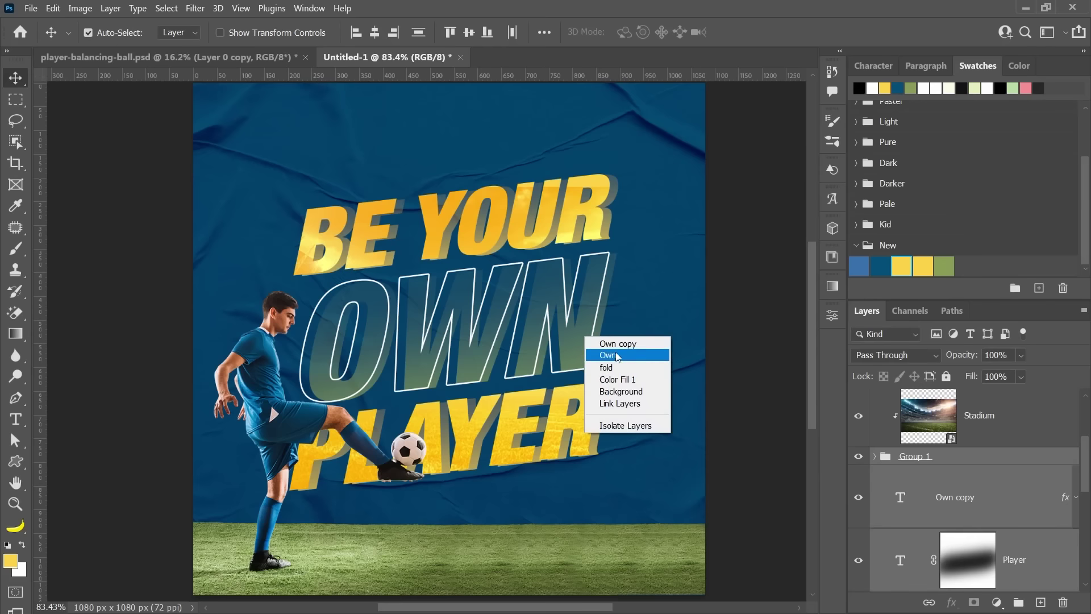
Select the Own, Player and Be Your headline layers, then deselect all layers.
{"action": "left_click", "coordinate": [619, 354]}
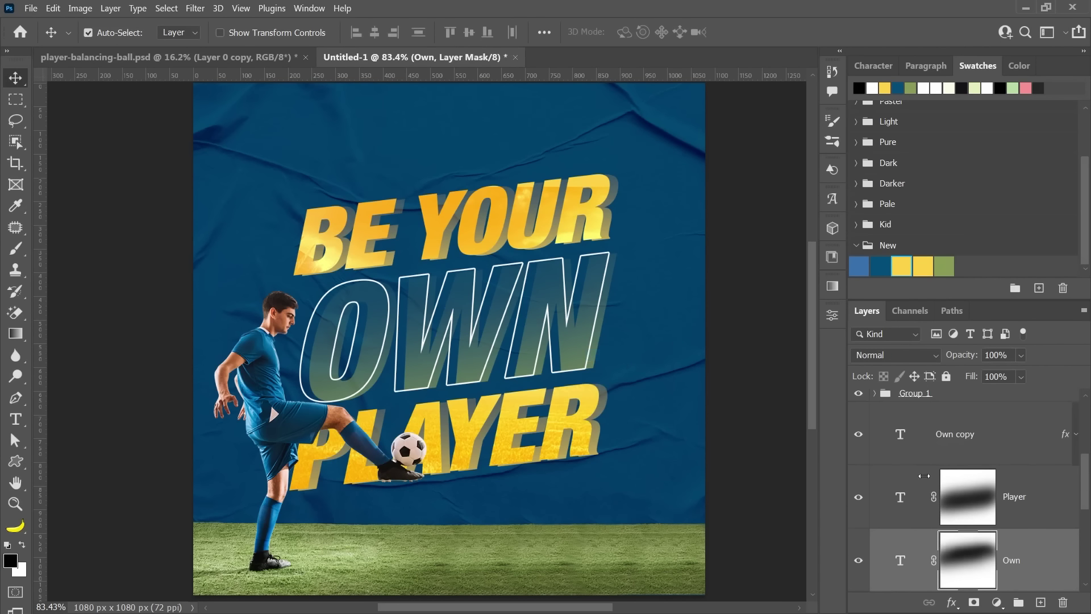
{"action": "left_click", "coordinate": [1046, 499], "text": "shift"}
{"action": "scroll", "coordinate": [1045, 503], "scroll_direction": "down", "scroll_amount": 2}
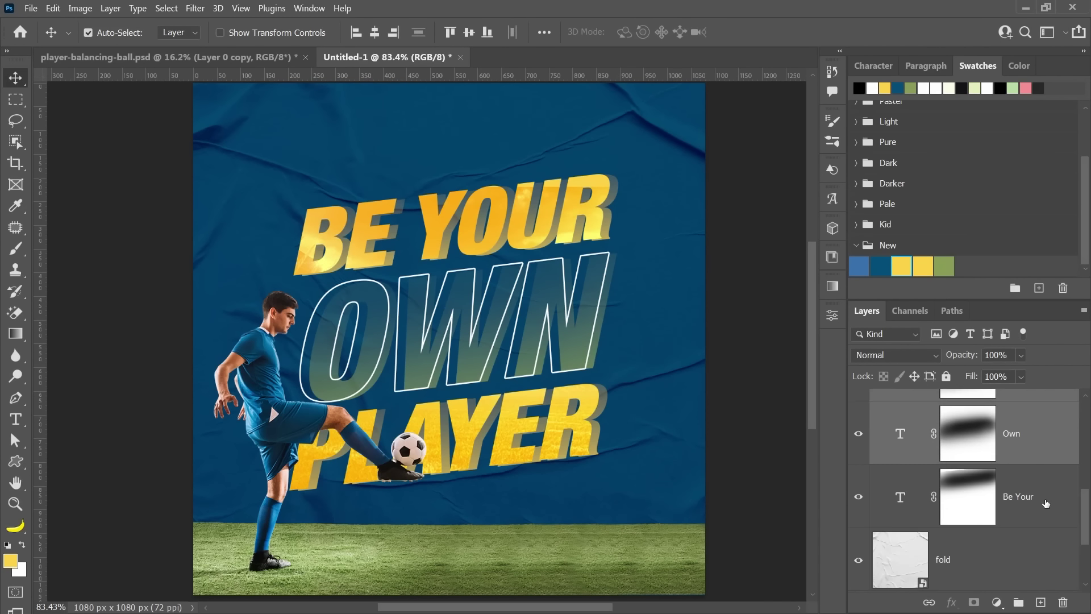
{"action": "left_click", "coordinate": [1045, 496], "text": "ctrl"}
{"action": "scroll", "coordinate": [1046, 494], "scroll_direction": "up", "scroll_amount": 1}
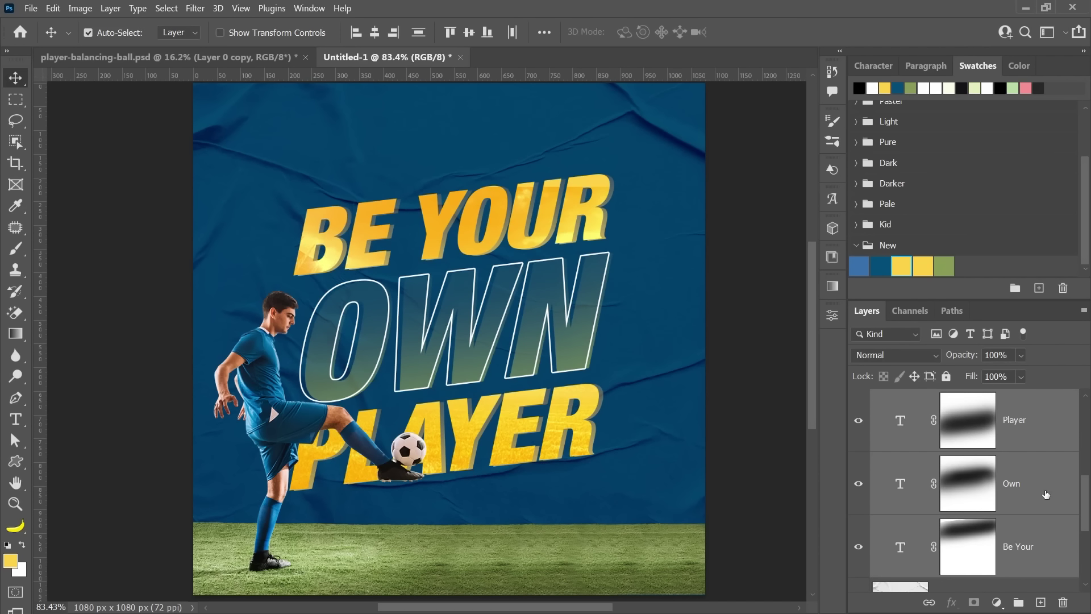
{"action": "left_click", "coordinate": [750, 376]}
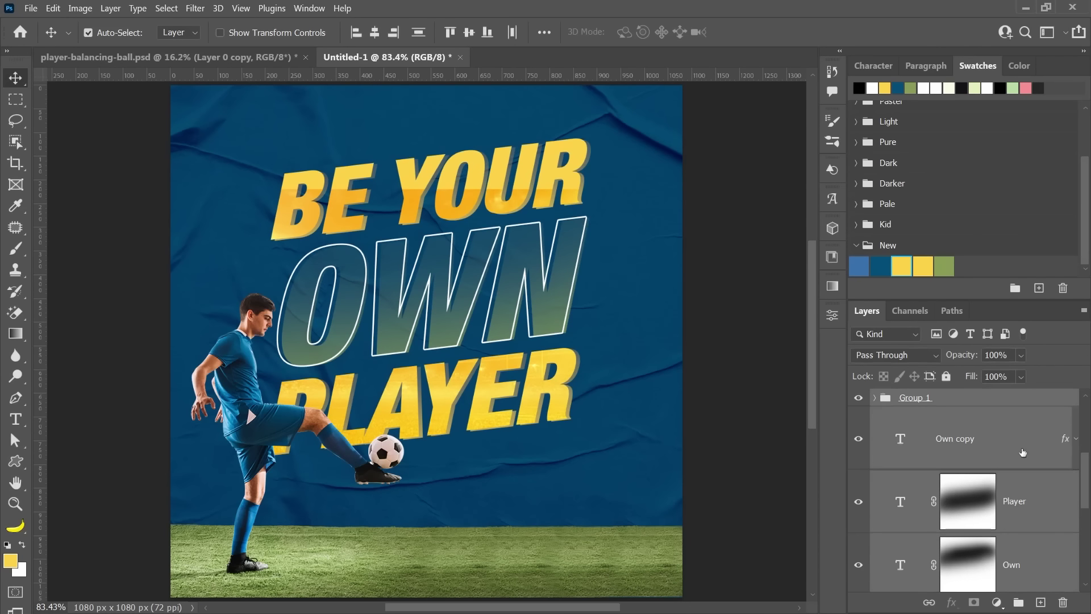
Select the Stadium layer and move it about 88 px up with Free Transform.
{"action": "right_click", "coordinate": [492, 392]}
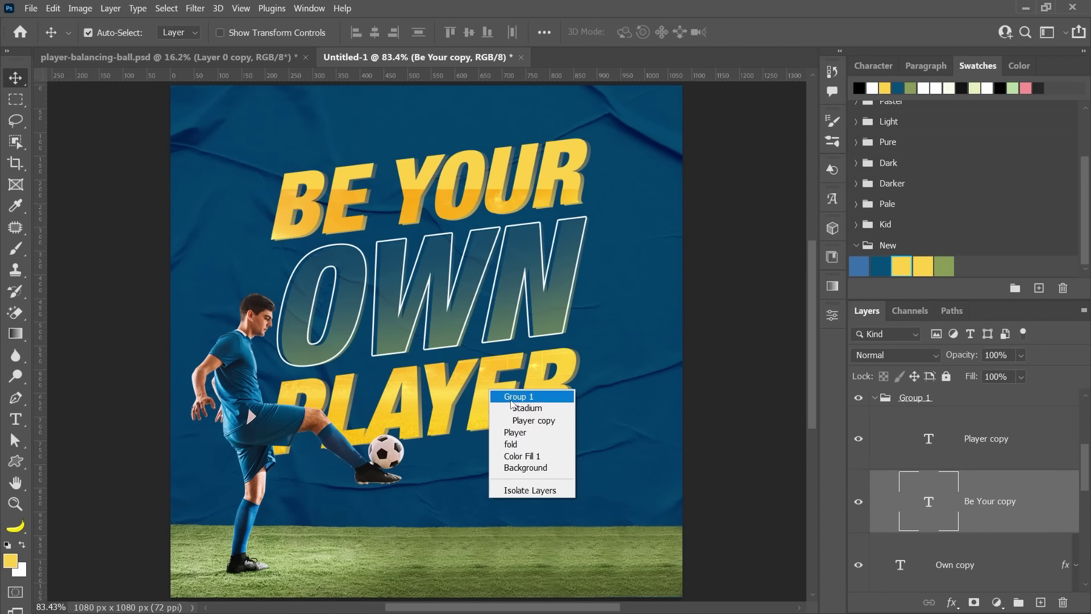
{"action": "key", "text": "Escape"}
{"action": "scroll", "coordinate": [995, 459], "scroll_direction": "up", "scroll_amount": 3}
{"action": "left_click", "coordinate": [997, 487]}
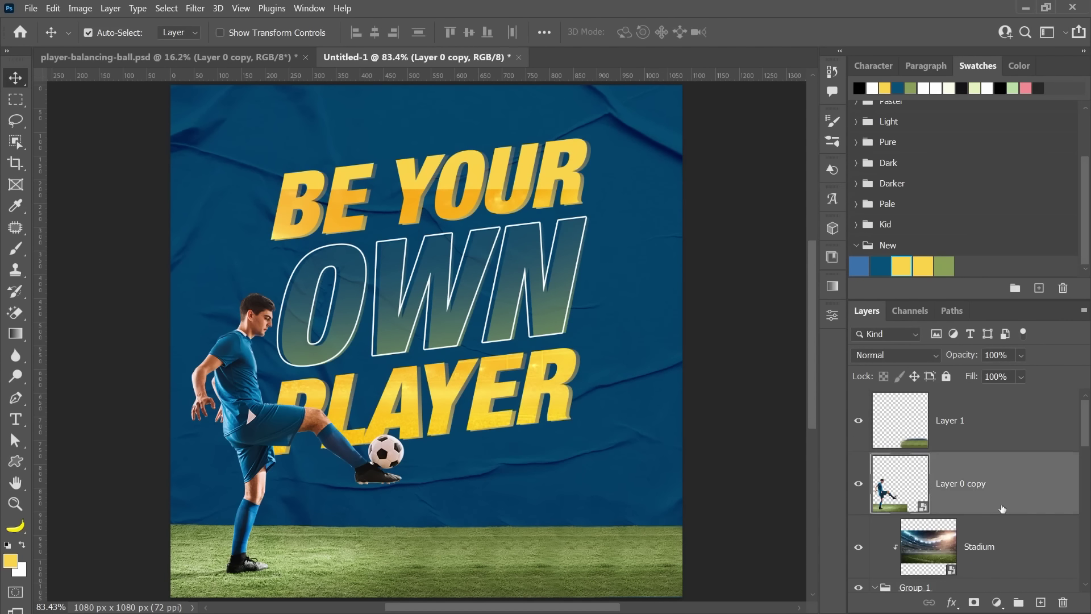
{"action": "left_click", "coordinate": [999, 537]}
{"action": "key", "text": "ctrl+t"}
{"action": "left_click_drag", "start_coordinate": [477, 362], "coordinate": [484, 312]}
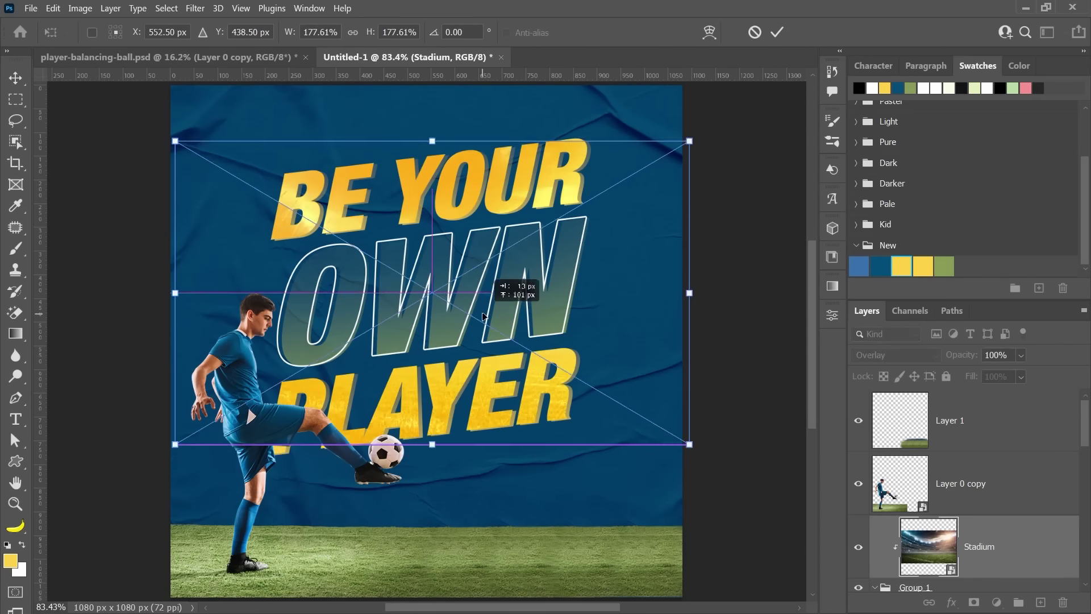
Rotate the Stadium image to -4.81°, commit it, and reselect the Layer 0 copy layer.
{"action": "left_click_drag", "start_coordinate": [714, 313], "coordinate": [730, 274]}
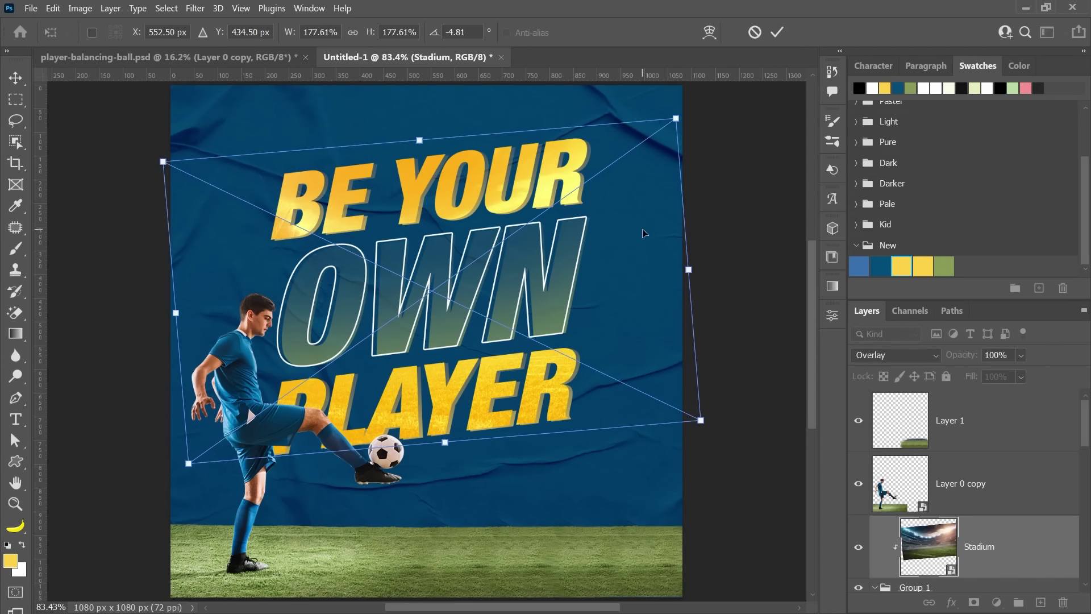
{"action": "key", "text": "Return"}
{"action": "scroll", "coordinate": [681, 331], "scroll_direction": "down", "scroll_amount": 2}
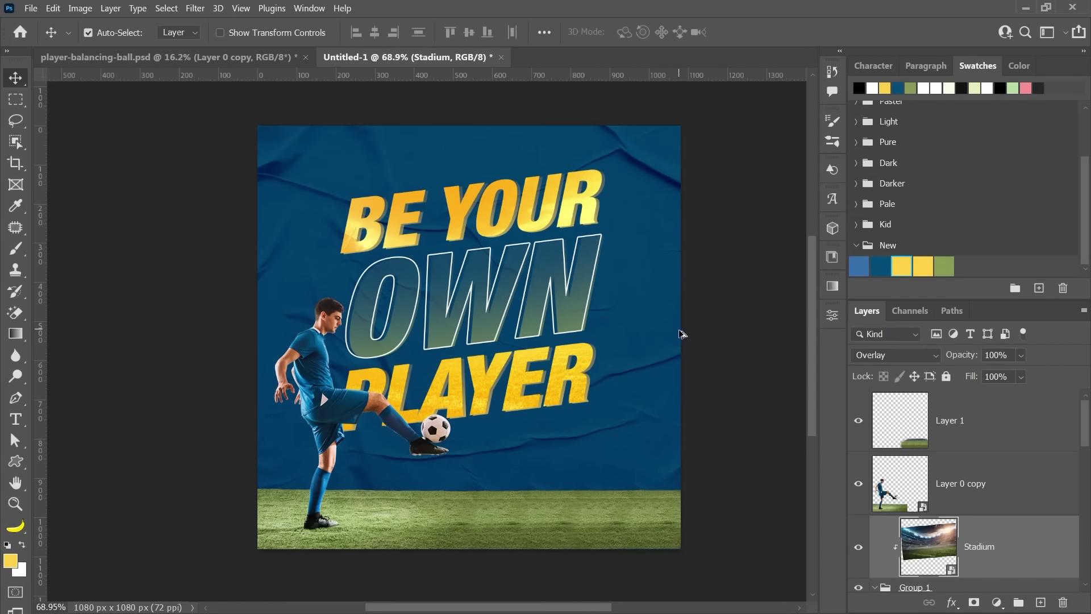
{"action": "scroll", "coordinate": [705, 397], "scroll_direction": "up", "scroll_amount": 1}
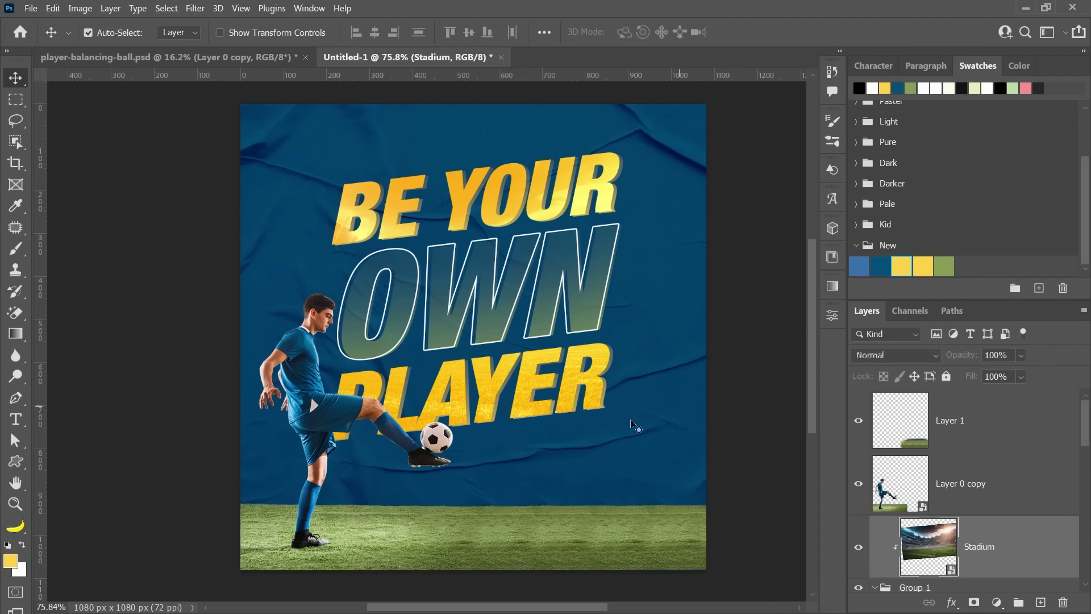
{"action": "left_click", "coordinate": [426, 421]}
{"action": "scroll", "coordinate": [344, 364], "scroll_direction": "up", "scroll_amount": 1}
{"action": "left_click", "coordinate": [312, 319]}
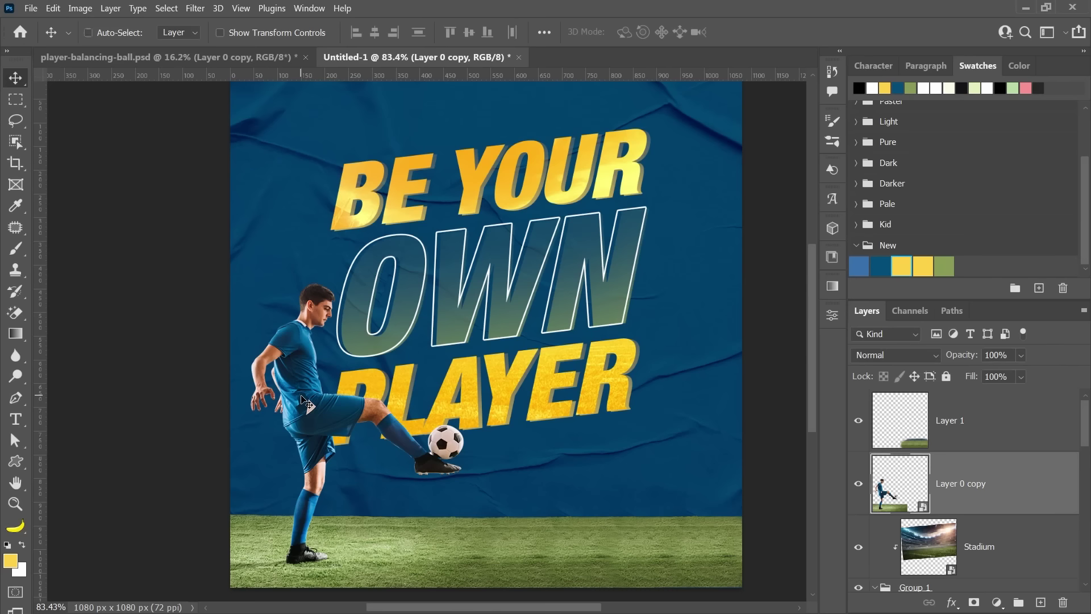
Apply a Levels smart filter with input levels 13 and 240 to the footballer layer.
{"action": "key", "text": "ctrl+l"}
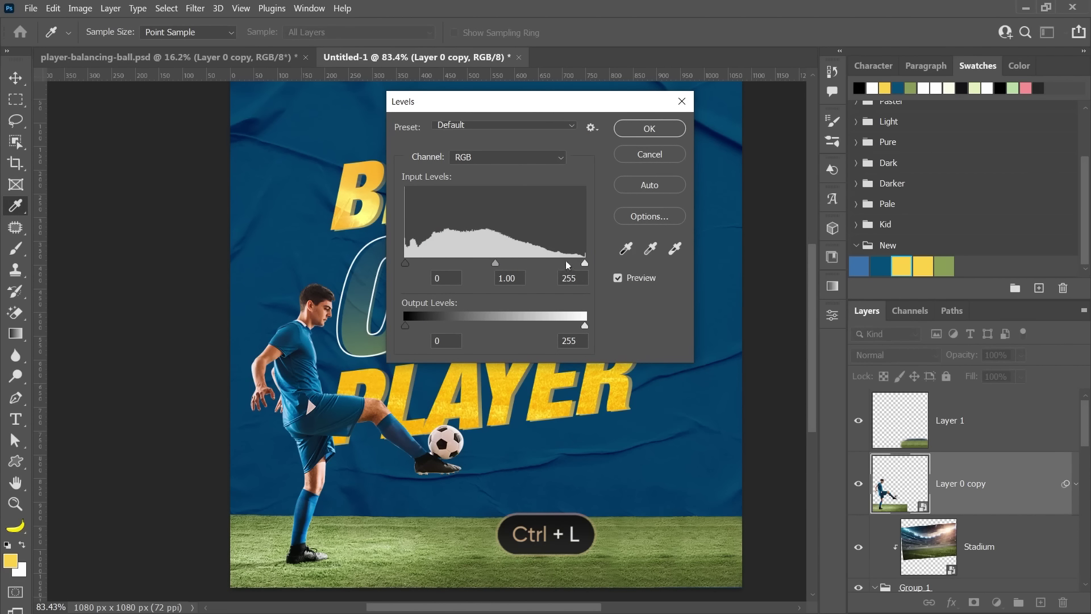
{"action": "left_click_drag", "start_coordinate": [584, 263], "coordinate": [574, 263]}
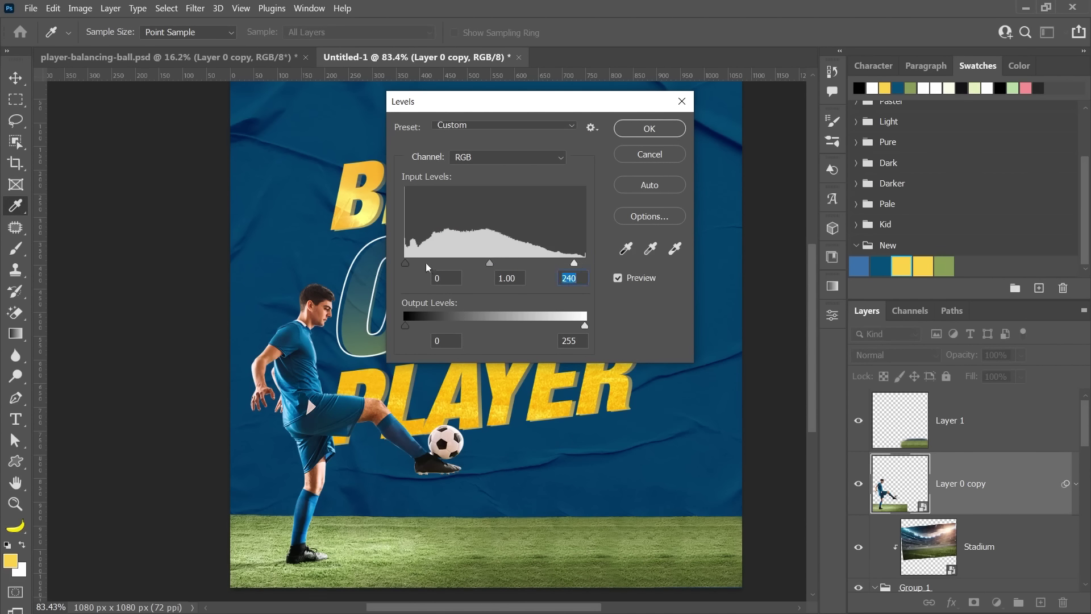
{"action": "left_click_drag", "start_coordinate": [407, 262], "coordinate": [414, 264]}
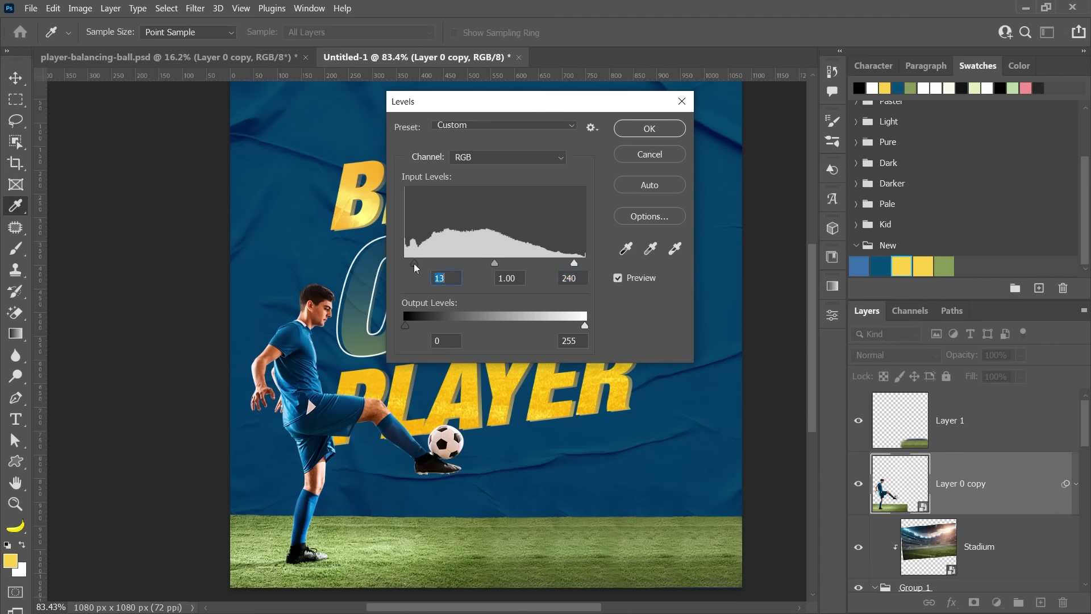
{"action": "left_click", "coordinate": [659, 131]}
{"action": "left_click", "coordinate": [888, 544]}
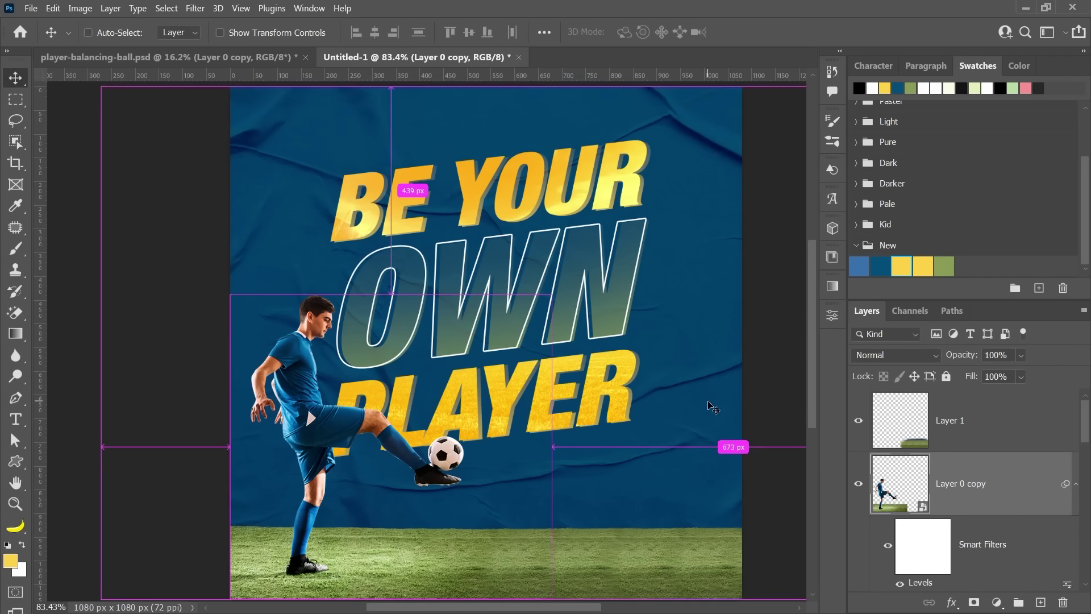
{"action": "scroll", "coordinate": [710, 408], "scroll_direction": "right", "scroll_amount": 2}
{"action": "left_click", "coordinate": [751, 379]}
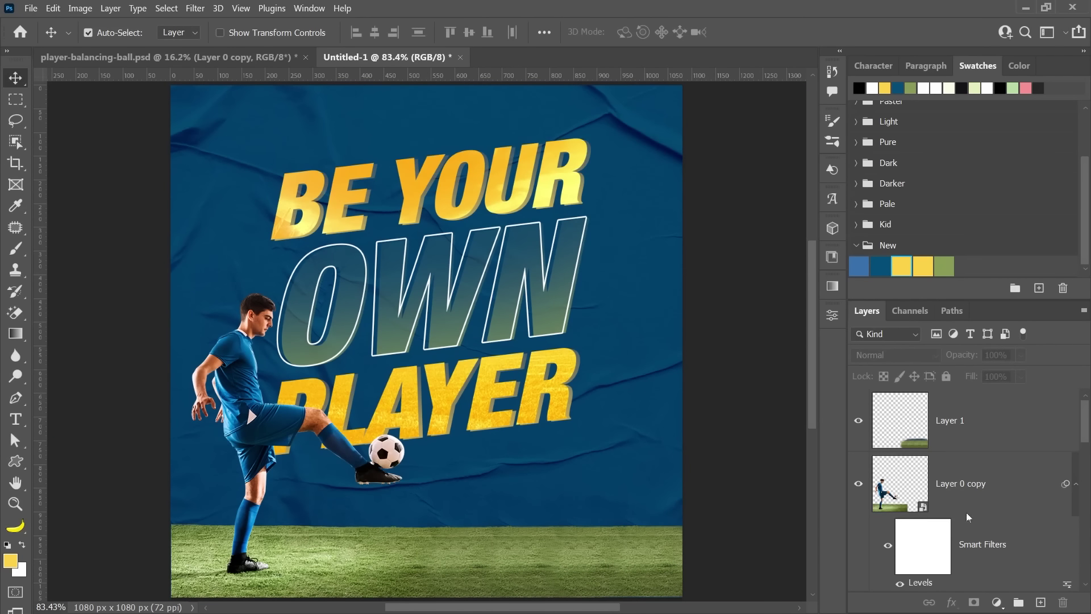
Add an Exposure adjustment layer set to -1.15 to darken the whole poster.
{"action": "left_click", "coordinate": [997, 602]}
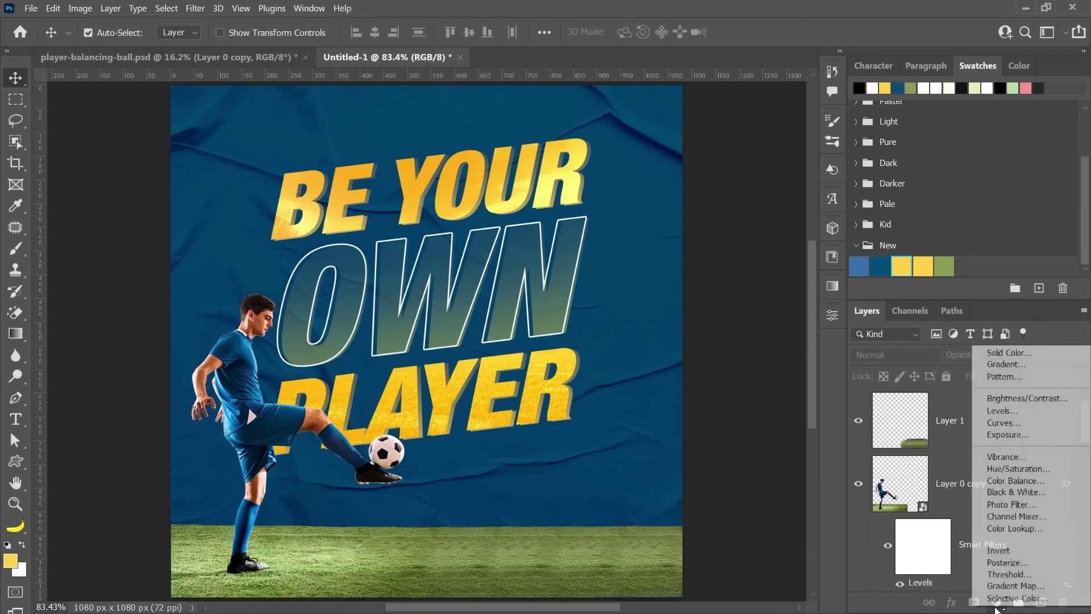
{"action": "left_click", "coordinate": [1017, 435]}
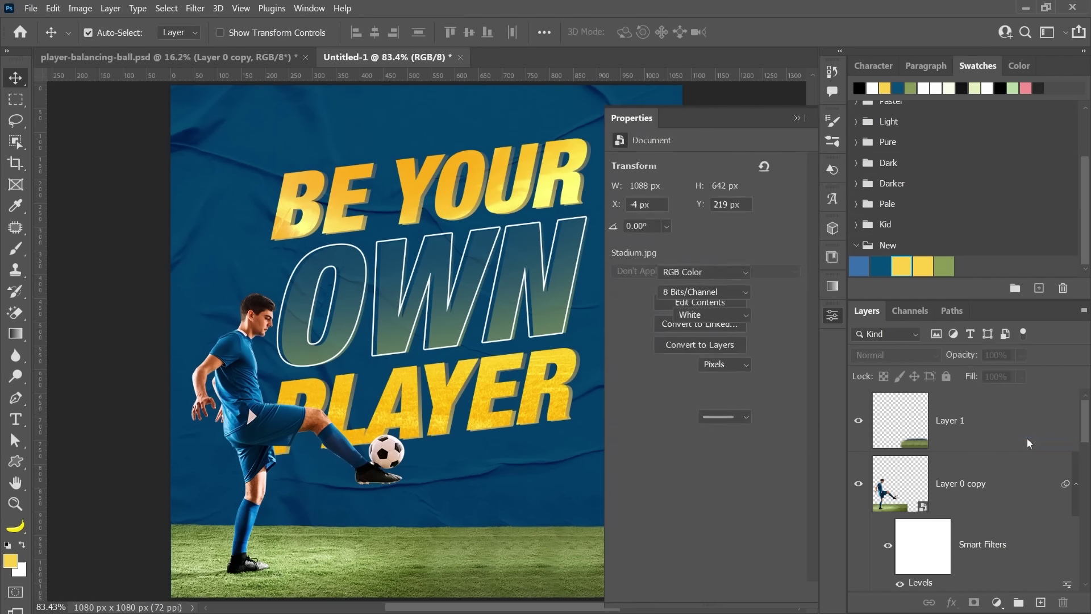
{"action": "left_click_drag", "start_coordinate": [707, 206], "coordinate": [690, 208]}
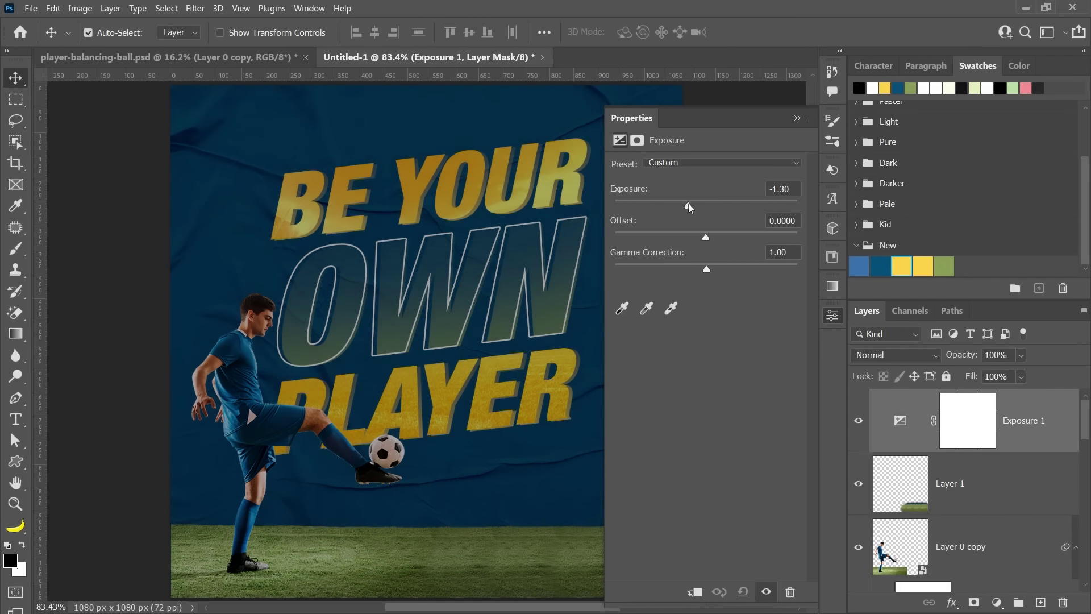
{"action": "left_click", "coordinate": [797, 117]}
{"action": "scroll", "coordinate": [596, 325], "scroll_direction": "down", "scroll_amount": 2}
{"action": "scroll", "coordinate": [597, 325], "scroll_direction": "down", "scroll_amount": 2}
{"action": "scroll", "coordinate": [598, 328], "scroll_direction": "down", "scroll_amount": 2}
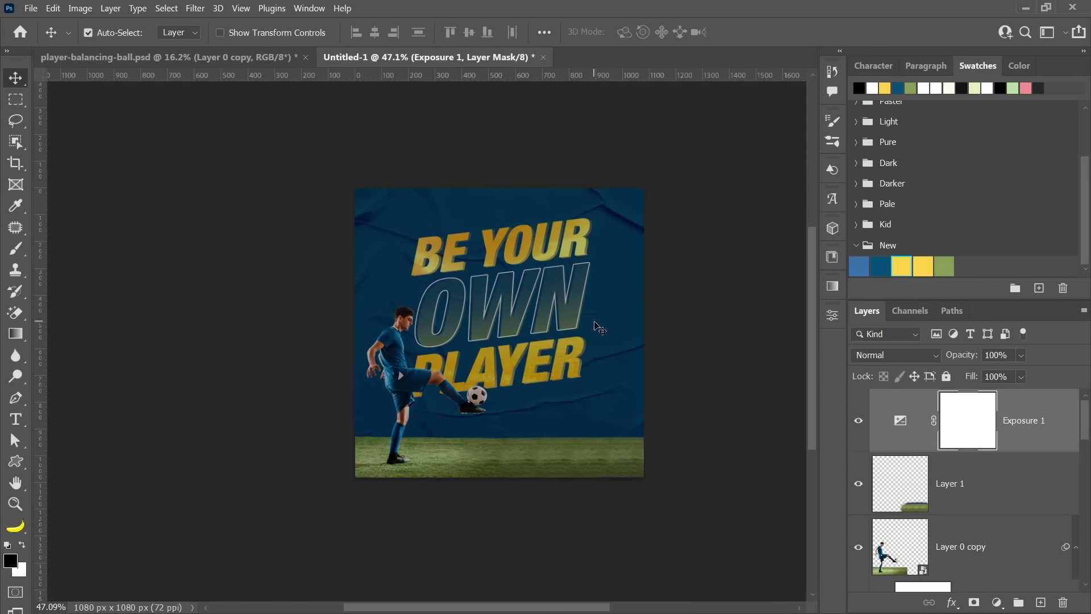
{"action": "left_click_drag", "start_coordinate": [650, 348], "coordinate": [616, 337]}
Paint a wide diagonal band into the Exposure mask with a brush of about 599 px.
{"action": "key", "text": "b"}
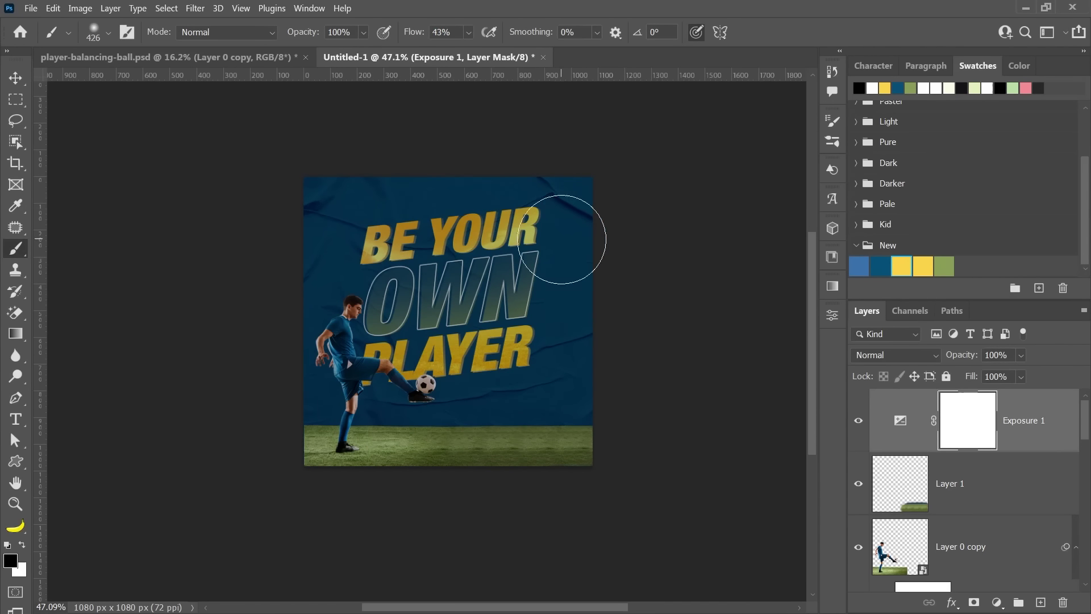
{"action": "left_click_drag", "start_coordinate": [577, 189], "coordinate": [304, 469]}
{"action": "right_click", "coordinate": [418, 324], "text": "alt"}
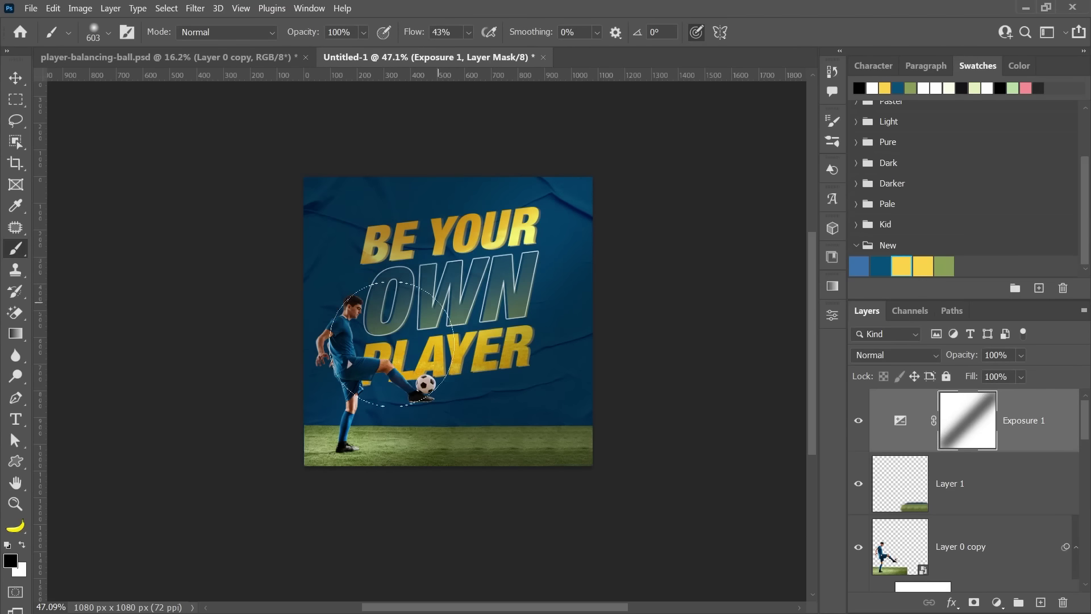
{"action": "right_click", "coordinate": [450, 319], "text": "alt"}
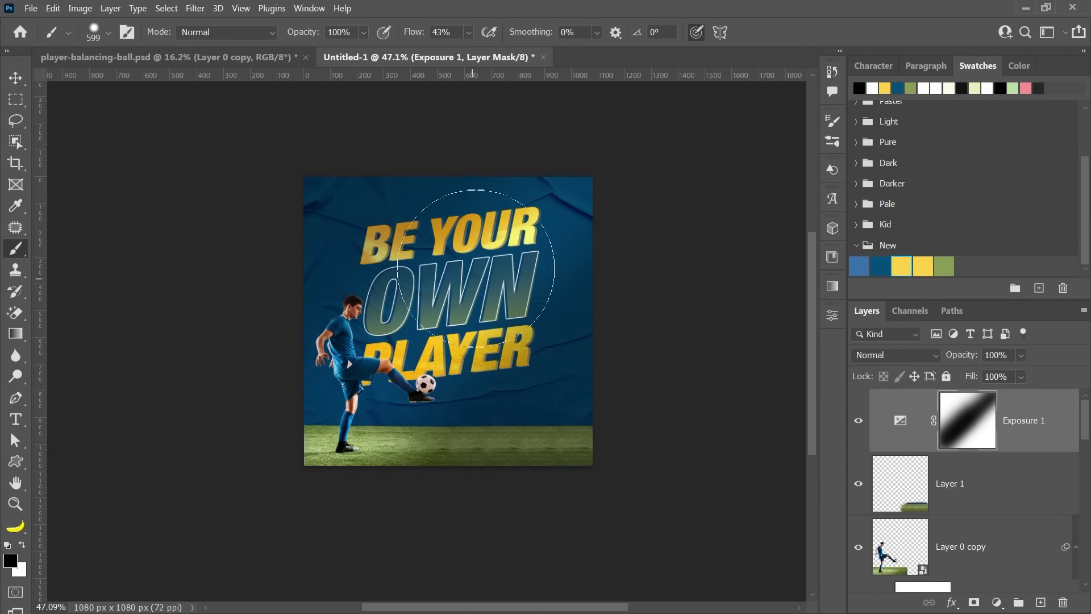
{"action": "left_click_drag", "start_coordinate": [584, 194], "coordinate": [287, 455]}
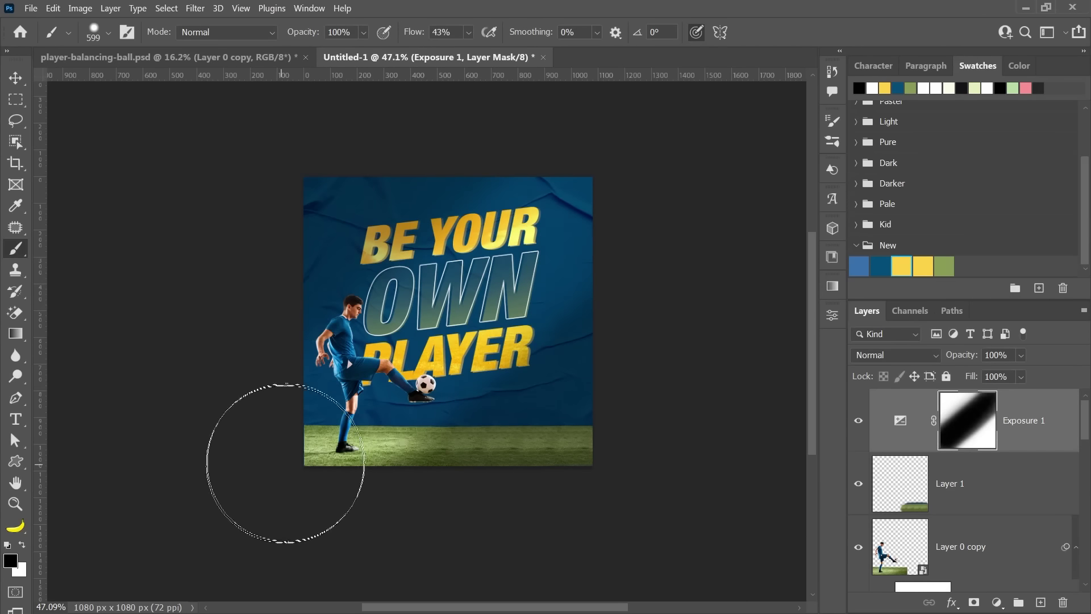
{"action": "scroll", "coordinate": [652, 292], "scroll_direction": "up", "scroll_amount": 2}
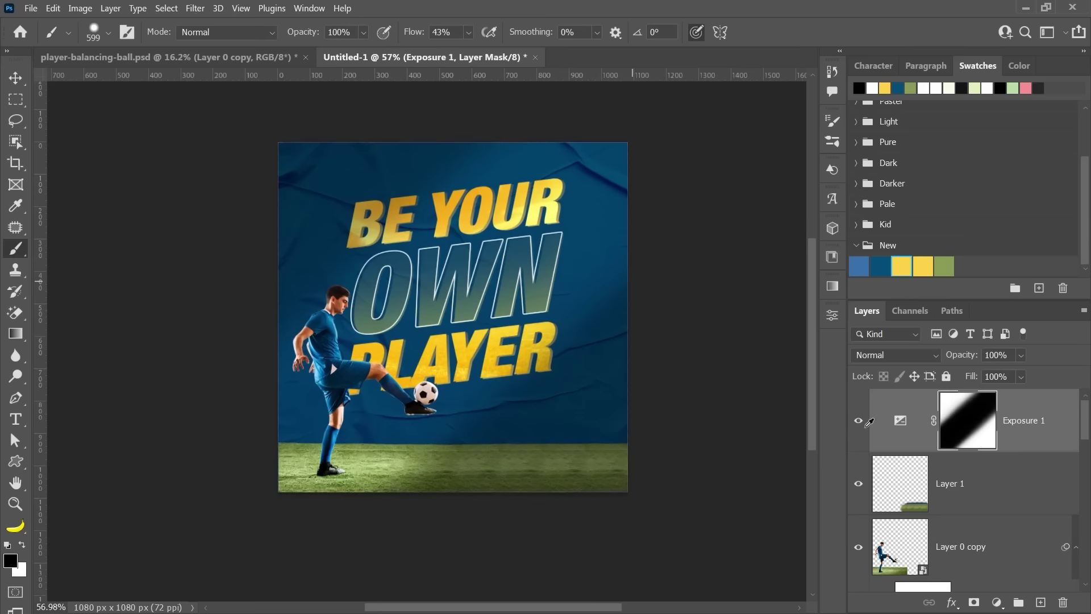
{"action": "left_click", "coordinate": [858, 420]}
{"action": "left_click", "coordinate": [859, 420]}
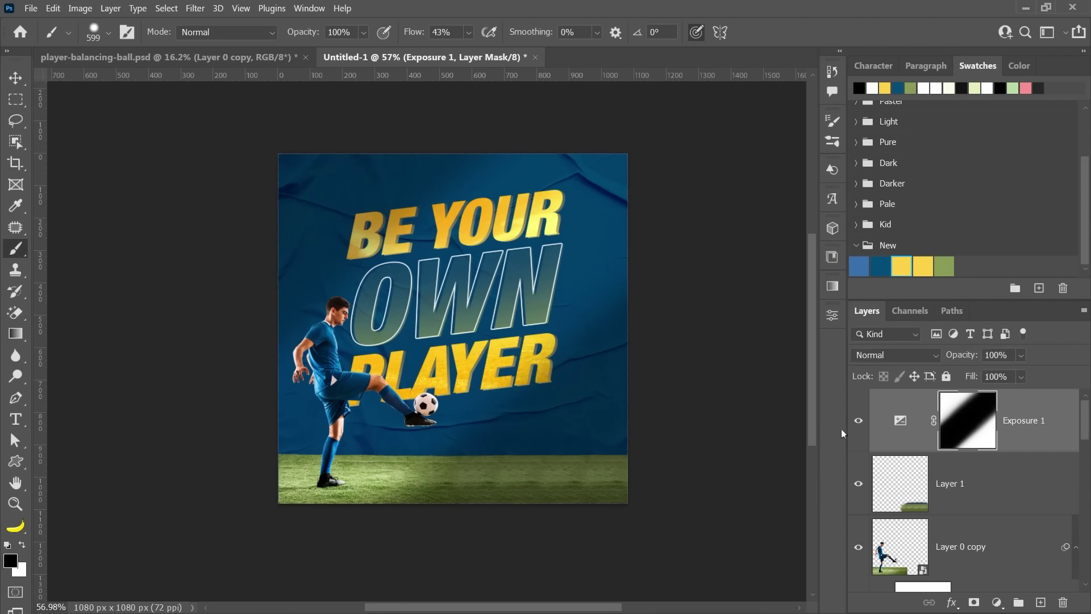
{"action": "key", "text": "v"}
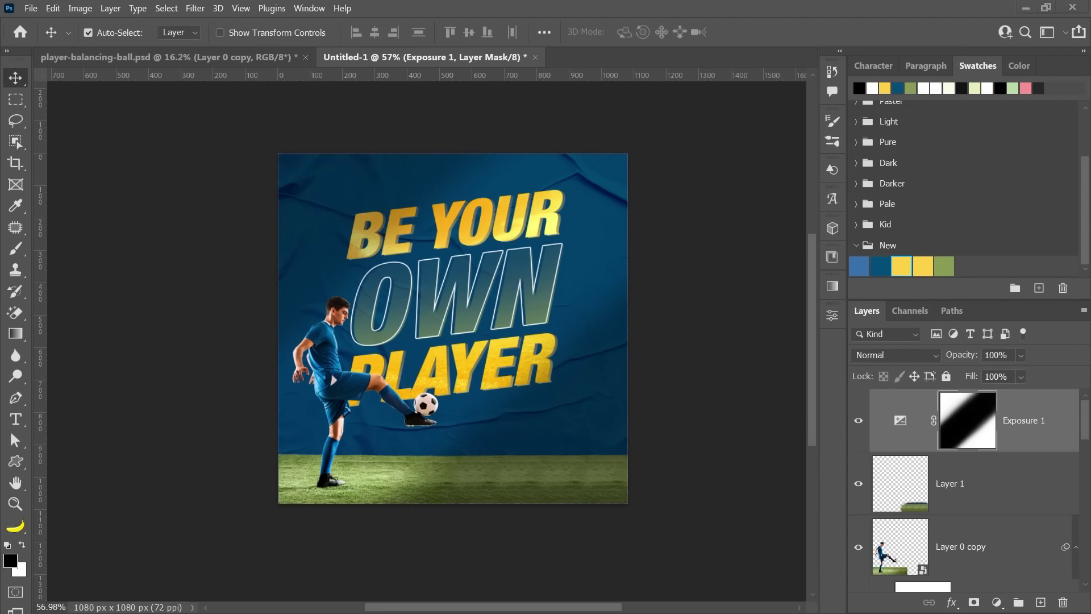
Drag Highlight.jpg from the Flares folder onto the Photoshop poster.
{"action": "key", "text": "alt+Tab"}
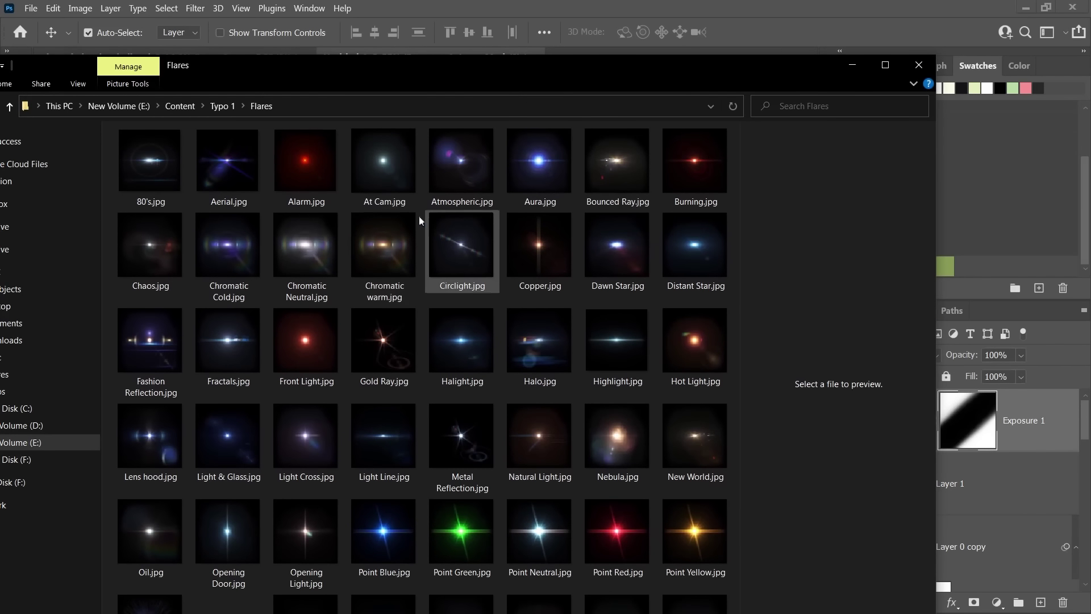
{"action": "left_click", "coordinate": [631, 344]}
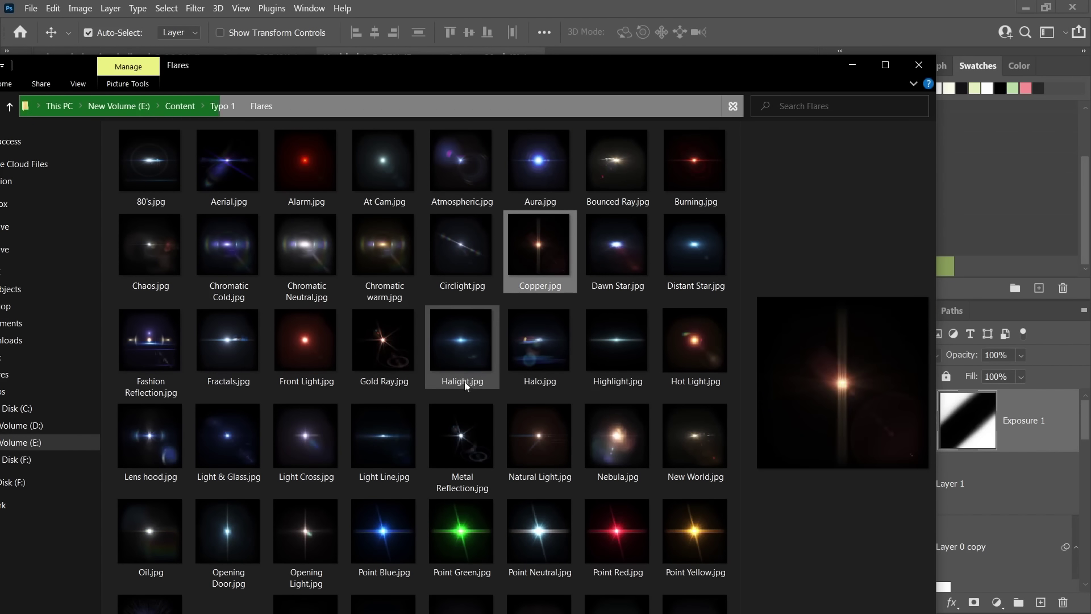
{"action": "left_click", "coordinate": [633, 340]}
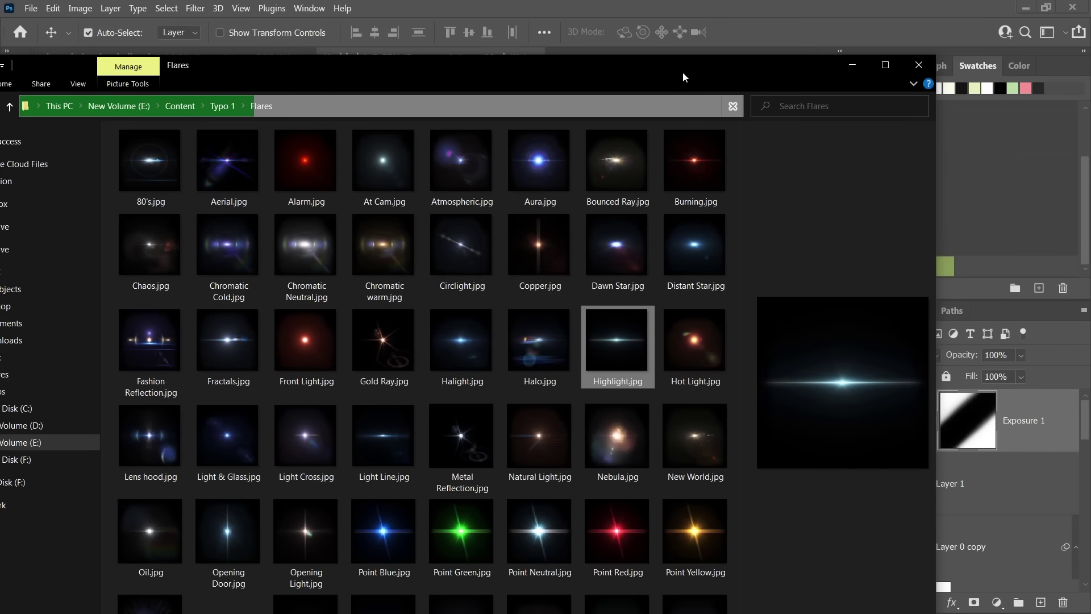
{"action": "left_click_drag", "start_coordinate": [683, 73], "coordinate": [342, 95]}
{"action": "left_click_drag", "start_coordinate": [272, 367], "coordinate": [681, 360]}
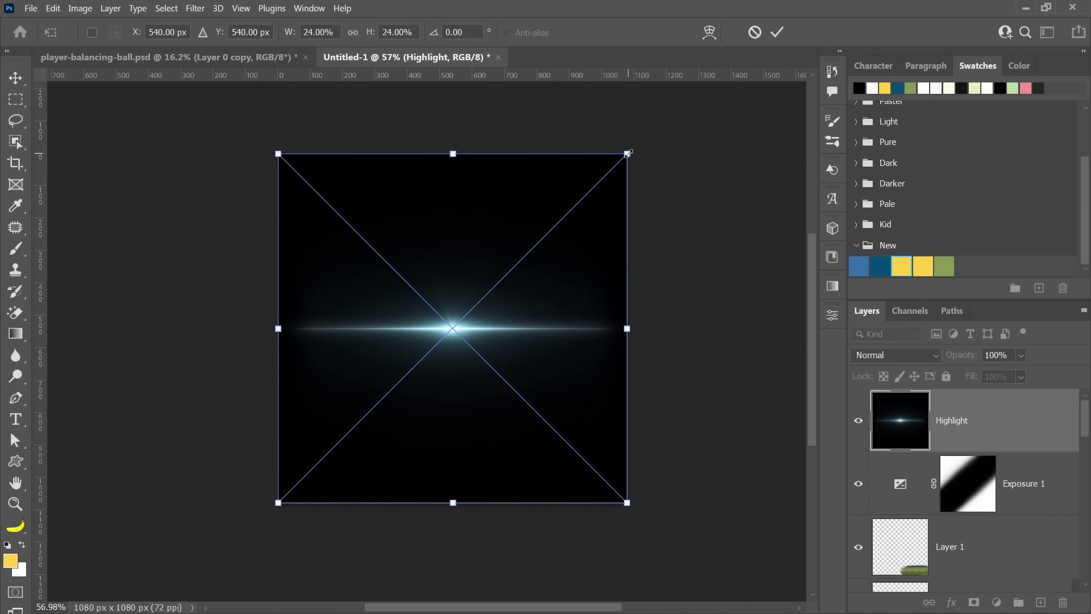
Scale the flare to 15%, rotate it -15°, and blend it with Linear Dodge (Add).
{"action": "left_click_drag", "start_coordinate": [627, 154], "coordinate": [564, 217]}
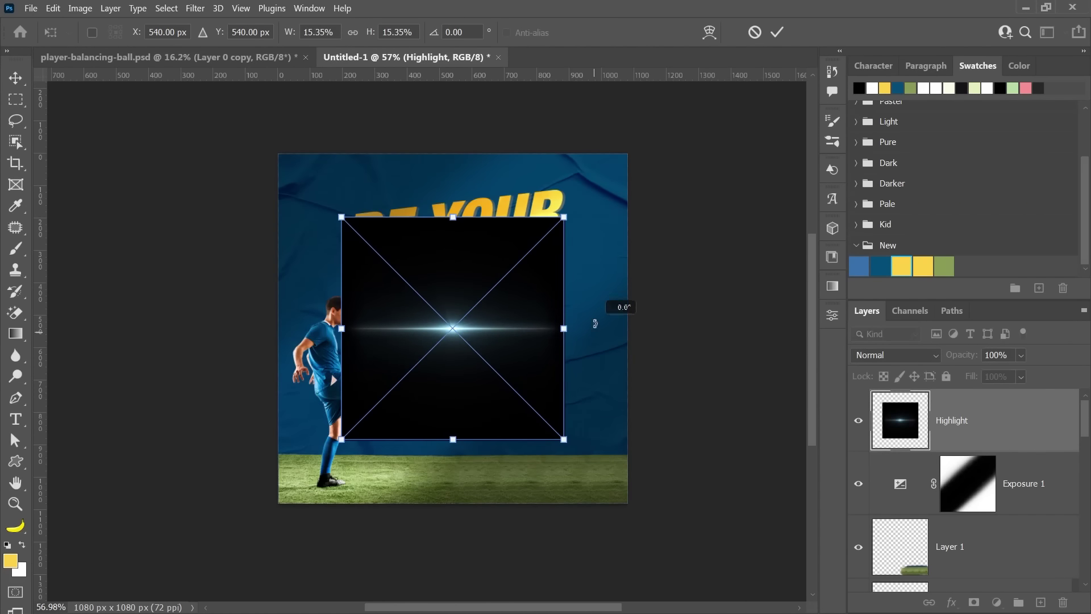
{"action": "left_click_drag", "start_coordinate": [594, 328], "coordinate": [593, 306]}
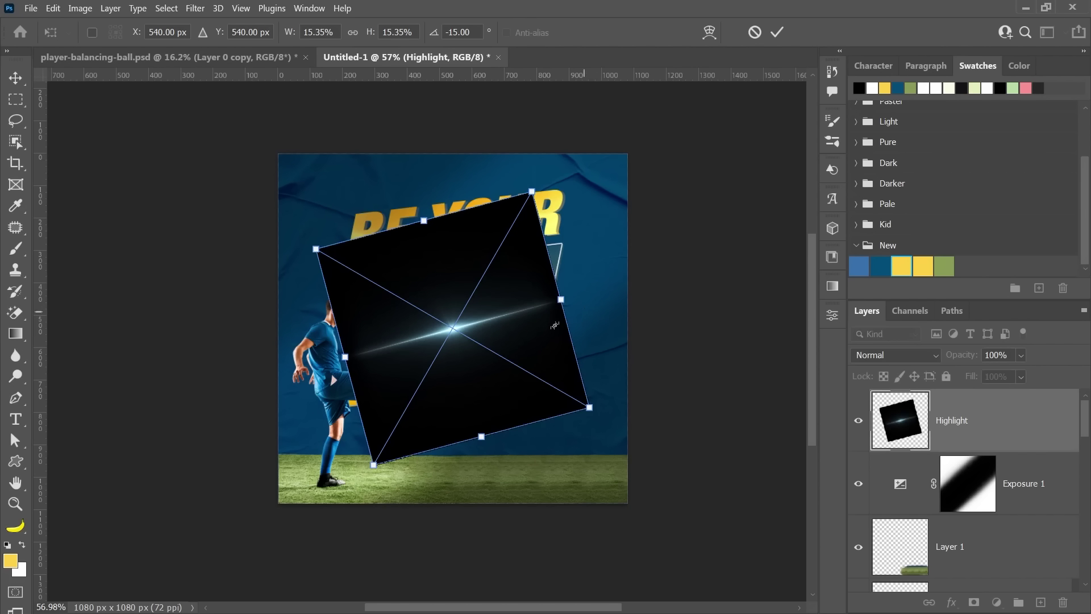
{"action": "key", "text": "Return"}
{"action": "left_click", "coordinate": [859, 356]}
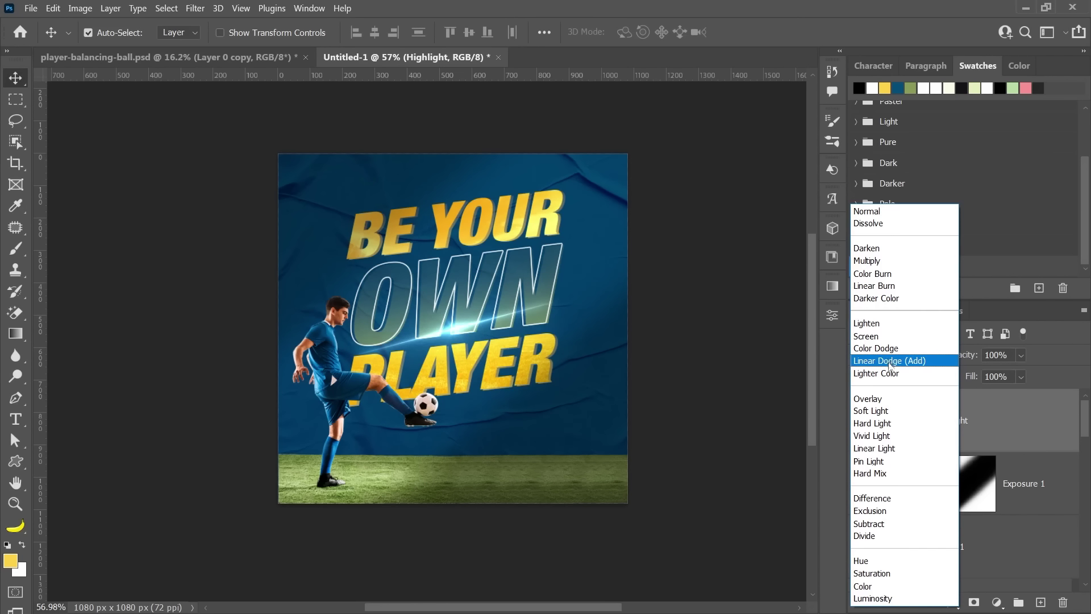
{"action": "left_click", "coordinate": [899, 363]}
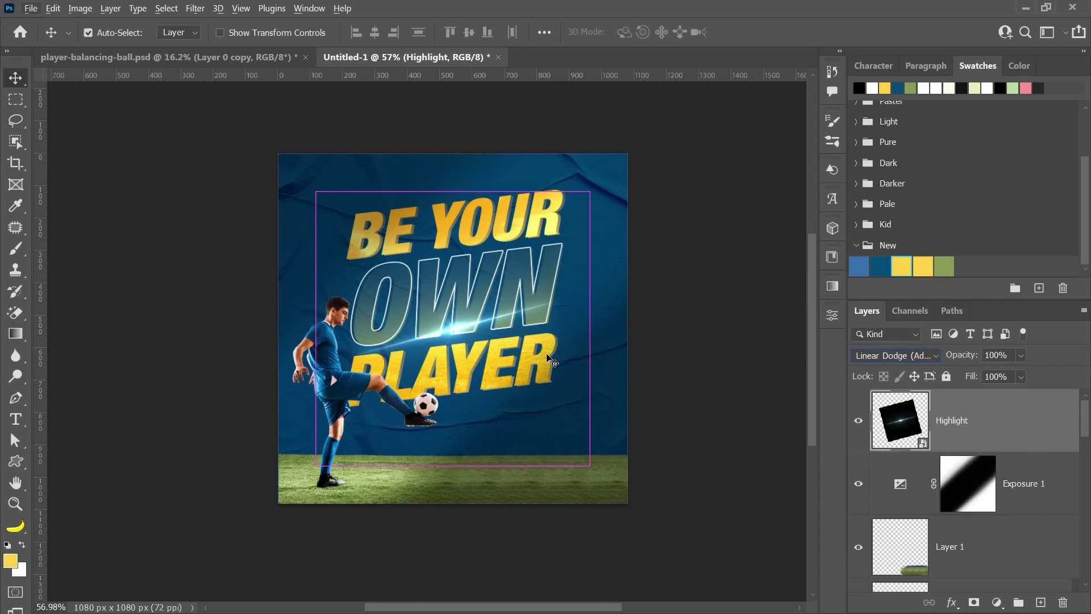
{"action": "left_click_drag", "start_coordinate": [574, 365], "coordinate": [577, 373]}
Reshape the flare, then duplicate it up-left and nudge the copy into place.
{"action": "key", "text": "ctrl+t"}
{"action": "left_click_drag", "start_coordinate": [662, 358], "coordinate": [570, 236]}
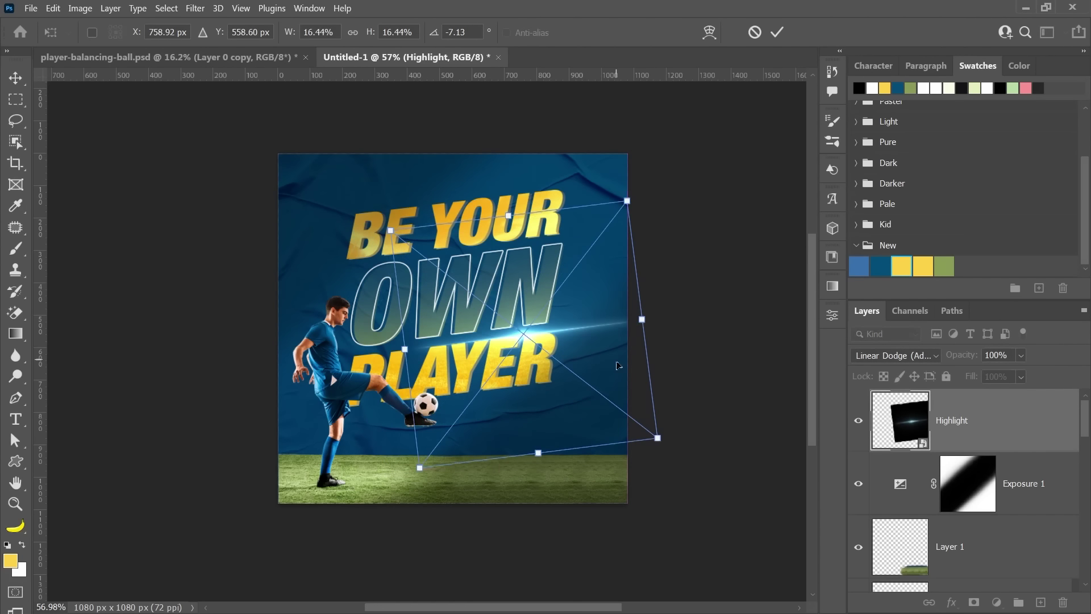
{"action": "key", "text": "Return"}
{"action": "scroll", "coordinate": [597, 378], "scroll_direction": "up", "scroll_amount": 3}
{"action": "left_click_drag", "start_coordinate": [596, 392], "coordinate": [408, 283]}
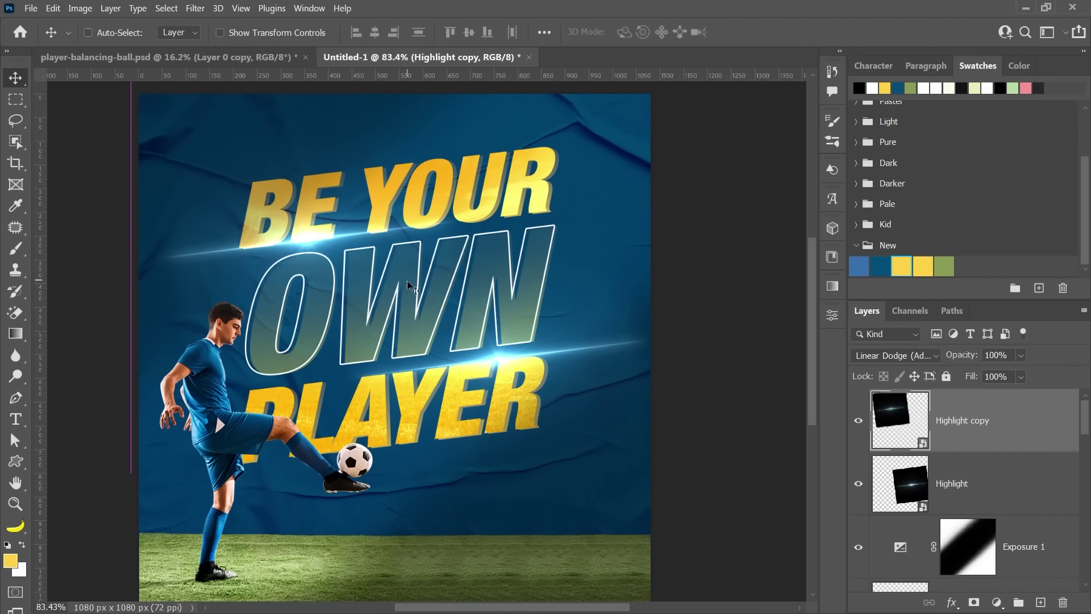
{"action": "key", "text": "shift+Right"}
{"action": "key", "text": "shift+Right"}
{"action": "key", "text": "shift+Right"}
{"action": "key", "text": "shift+Right"}
{"action": "key", "text": "shift+Right"}
{"action": "key", "text": "shift+Right"}
{"action": "key", "text": "shift+Down"}
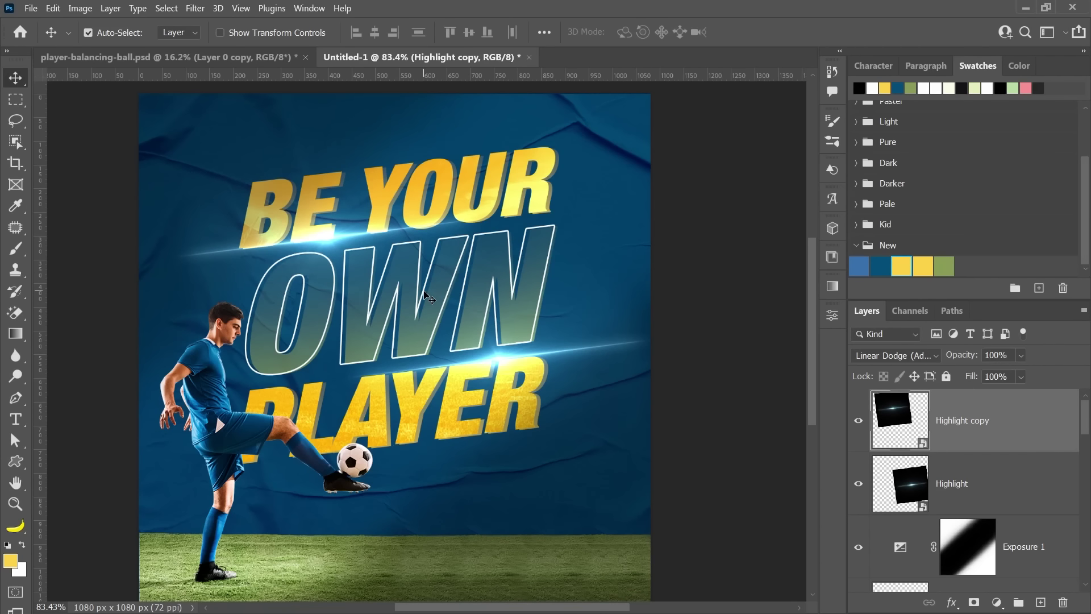
Deselect the flare copy and select the Exposure 1 layer.
{"action": "scroll", "coordinate": [428, 295], "scroll_direction": "left", "scroll_amount": 1}
{"action": "left_click", "coordinate": [733, 303], "text": "ctrl"}
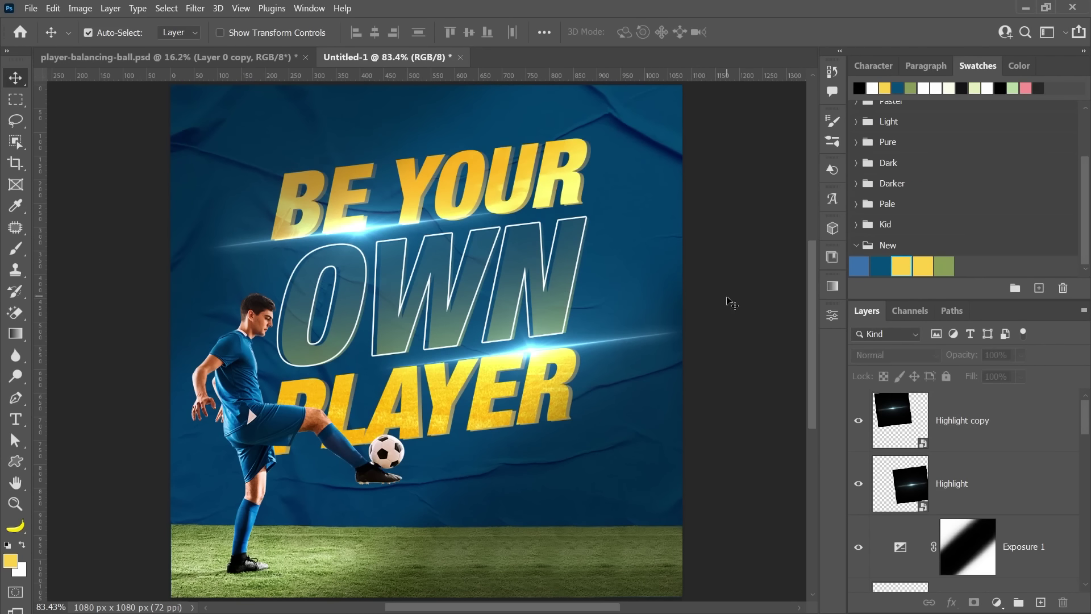
{"action": "scroll", "coordinate": [699, 322], "scroll_direction": "down", "scroll_amount": 2}
{"action": "scroll", "coordinate": [698, 322], "scroll_direction": "up", "scroll_amount": 1}
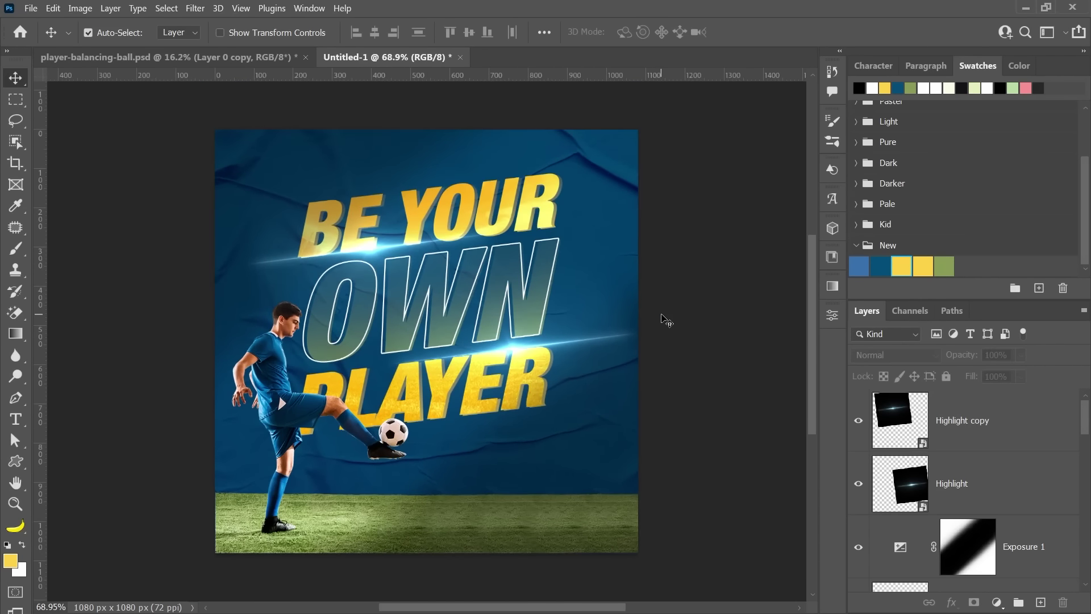
{"action": "scroll", "coordinate": [898, 471], "scroll_direction": "down", "scroll_amount": 1}
{"action": "scroll", "coordinate": [894, 472], "scroll_direction": "up", "scroll_amount": 1}
{"action": "left_click", "coordinate": [895, 483]}
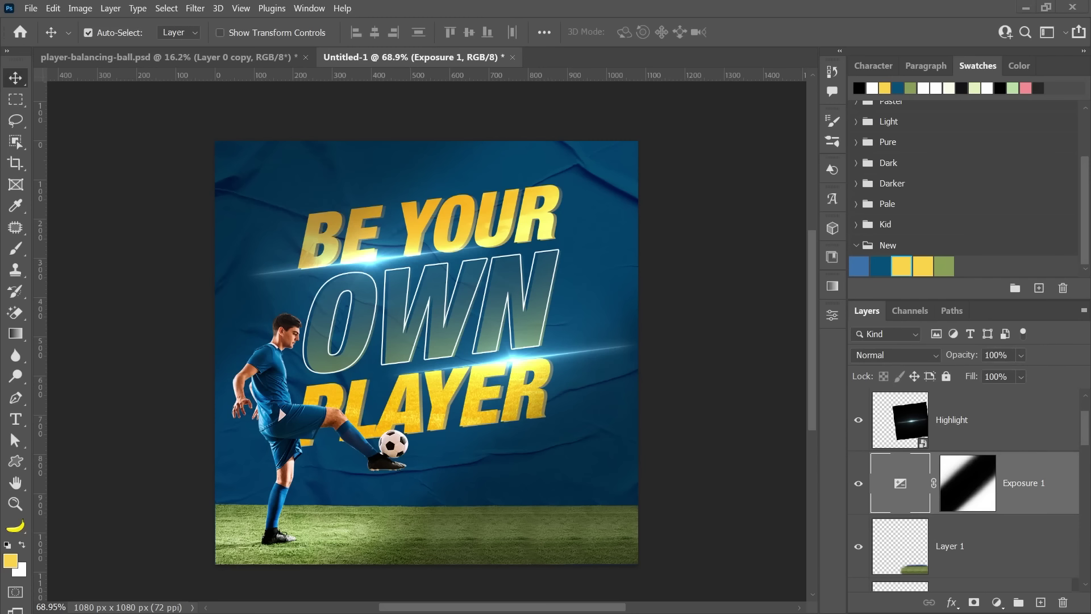
Place the spotlight image, move its layer to the top and blend it with Linear Dodge (Add).
{"action": "left_click_drag", "start_coordinate": [281, 415], "coordinate": [392, 256]}
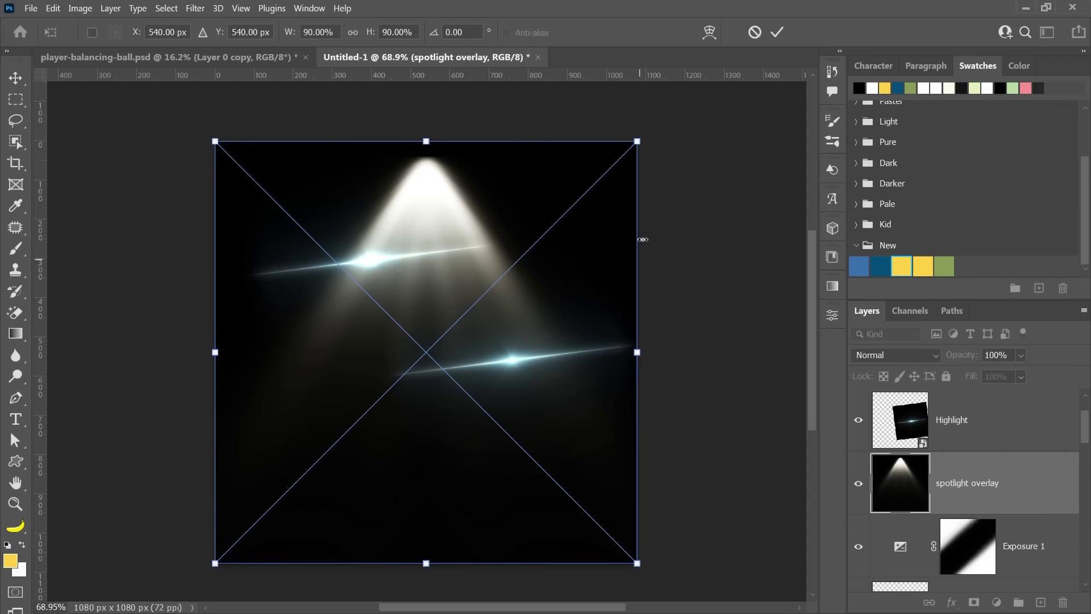
{"action": "key", "text": "Return"}
{"action": "left_click_drag", "start_coordinate": [933, 402], "coordinate": [936, 411]}
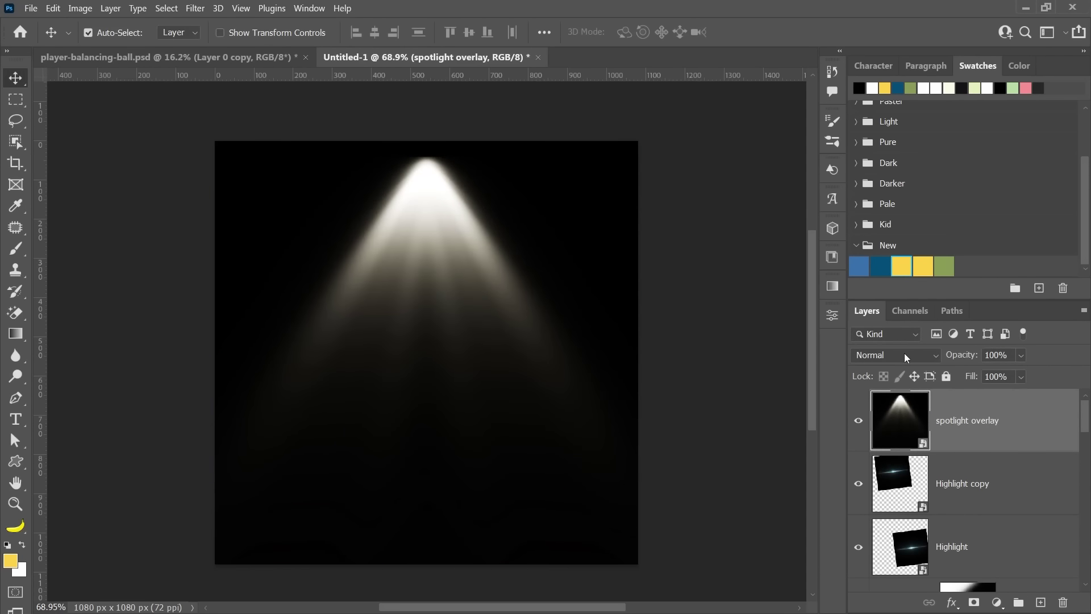
{"action": "left_click", "coordinate": [905, 354]}
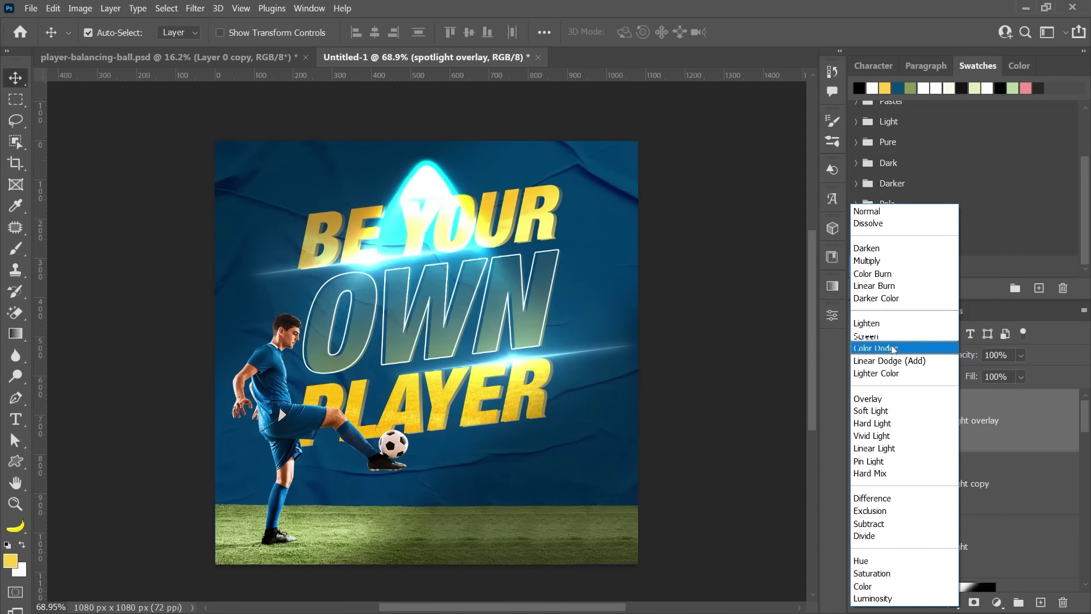
{"action": "left_click", "coordinate": [893, 362]}
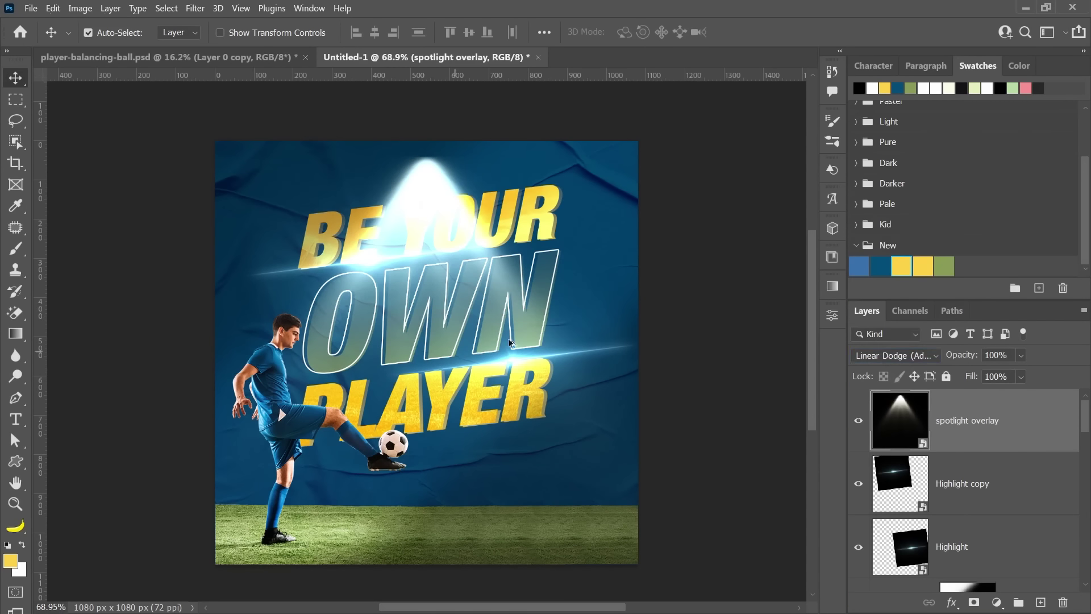
{"action": "scroll", "coordinate": [508, 339], "scroll_direction": "down", "scroll_amount": 1}
Rotate the spotlight 45° and stretch it into a diagonal beam.
{"action": "key", "text": "ctrl+t"}
{"action": "left_click_drag", "start_coordinate": [646, 280], "coordinate": [636, 432]}
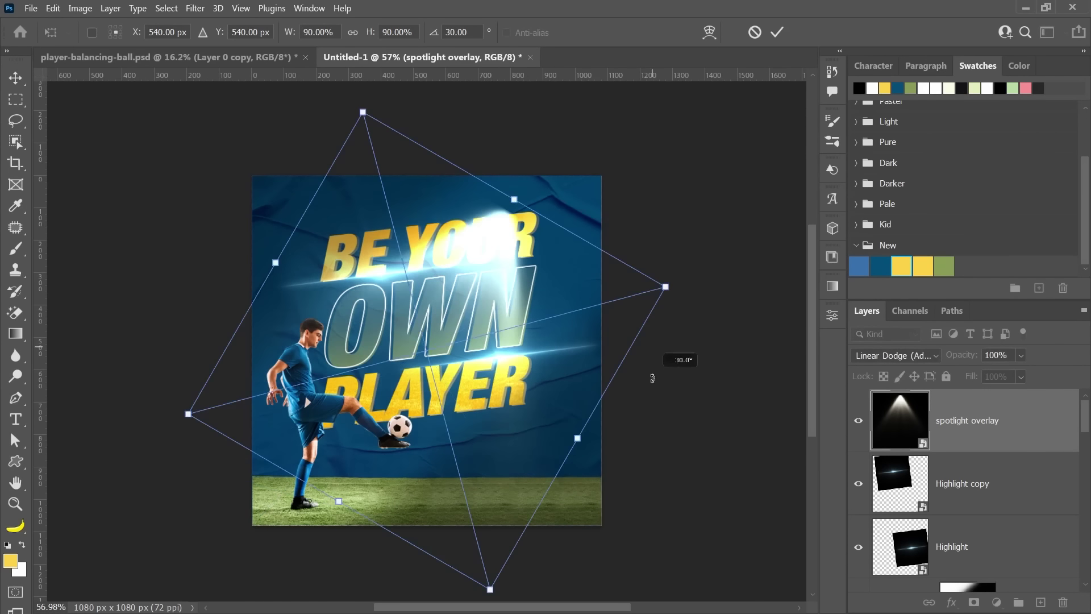
{"action": "scroll", "coordinate": [446, 373], "scroll_direction": "down", "scroll_amount": 1}
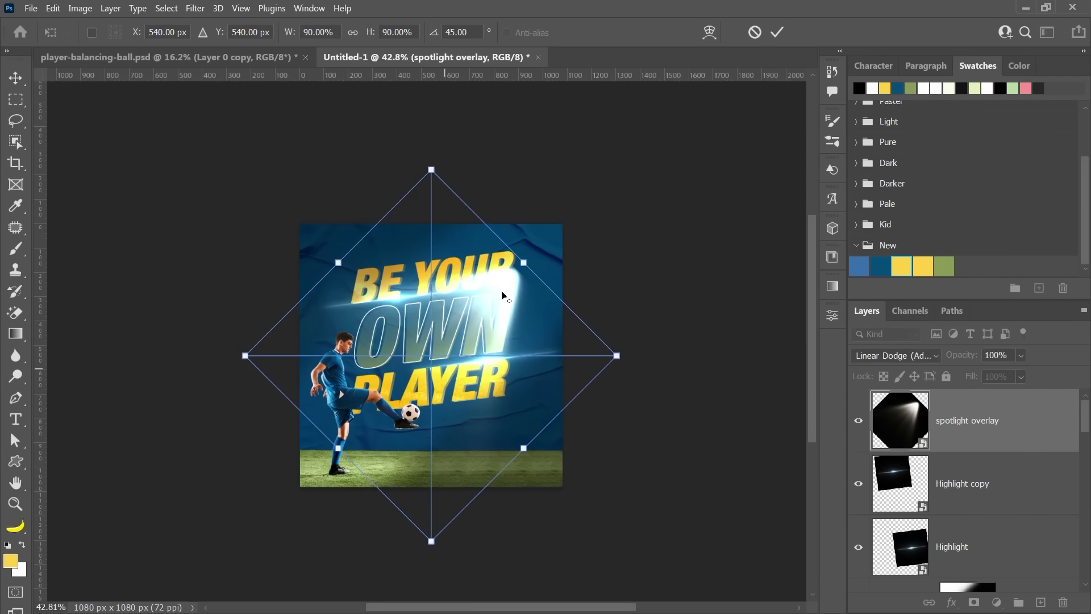
{"action": "scroll", "coordinate": [529, 260], "scroll_direction": "down", "scroll_amount": 1}
{"action": "mouse_move", "coordinate": [523, 240]}
{"action": "left_mouse_down"}
{"action": "mouse_move", "coordinate": [407, 534]}
{"action": "mouse_move", "coordinate": [216, 494]}
{"action": "left_mouse_up"}
{"action": "scroll", "coordinate": [407, 534], "scroll_direction": "down", "scroll_amount": 1}
{"action": "left_click_drag", "start_coordinate": [705, 214], "coordinate": [743, 214]}
{"action": "key", "text": "Return"}
Reapply the Linear Dodge (Add) blend mode to the spotlight layer.
{"action": "scroll", "coordinate": [443, 318], "scroll_direction": "up", "scroll_amount": 2}
{"action": "left_click", "coordinate": [895, 355]}
{"action": "left_click", "coordinate": [890, 369]}
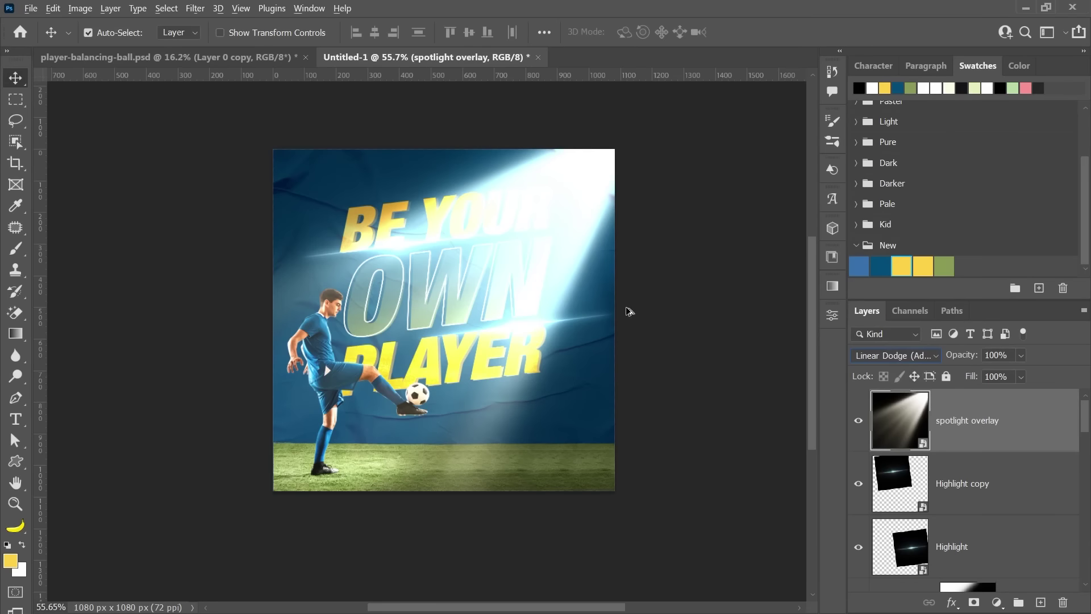
{"action": "scroll", "coordinate": [653, 254], "scroll_direction": "up", "scroll_amount": 1}
Enlarge the spotlight so the beam covers the headline, then nudge it down and right.
{"action": "key", "text": "ctrl+t"}
{"action": "scroll", "coordinate": [653, 254], "scroll_direction": "down", "scroll_amount": 1}
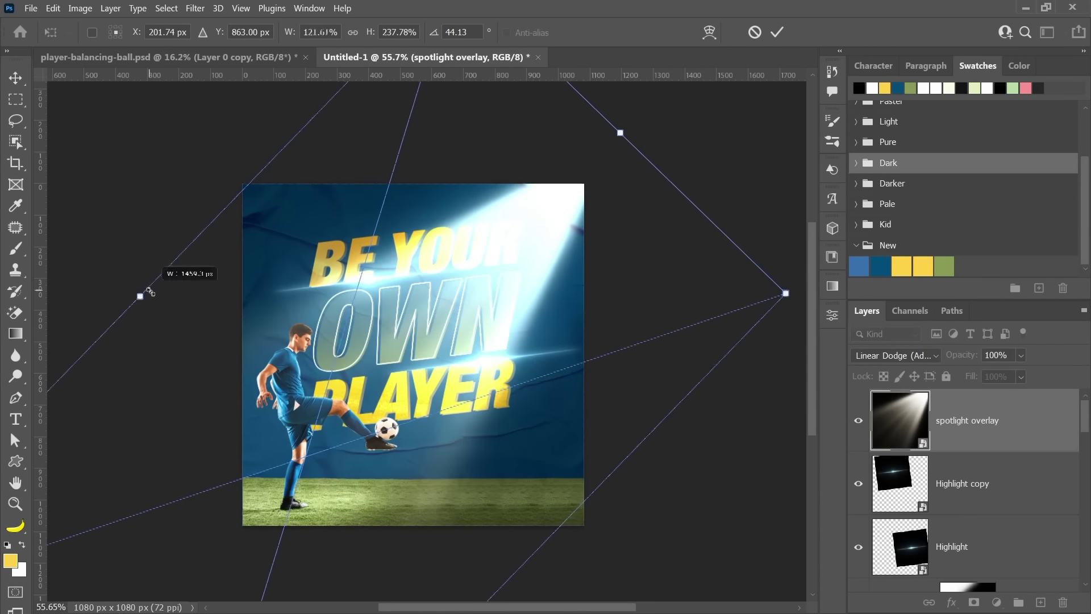
{"action": "scroll", "coordinate": [700, 349], "scroll_direction": "up", "scroll_amount": 1}
{"action": "scroll", "coordinate": [752, 320], "scroll_direction": "down", "scroll_amount": 2}
{"action": "left_click_drag", "start_coordinate": [580, 153], "coordinate": [475, 139]}
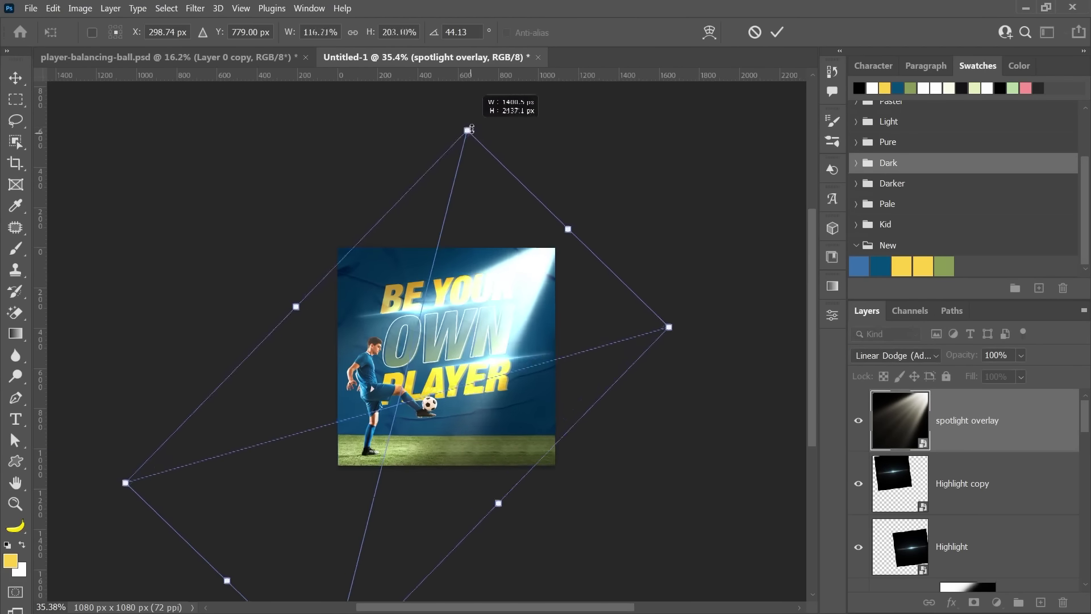
{"action": "key", "text": "Return"}
{"action": "scroll", "coordinate": [636, 301], "scroll_direction": "up", "scroll_amount": 2}
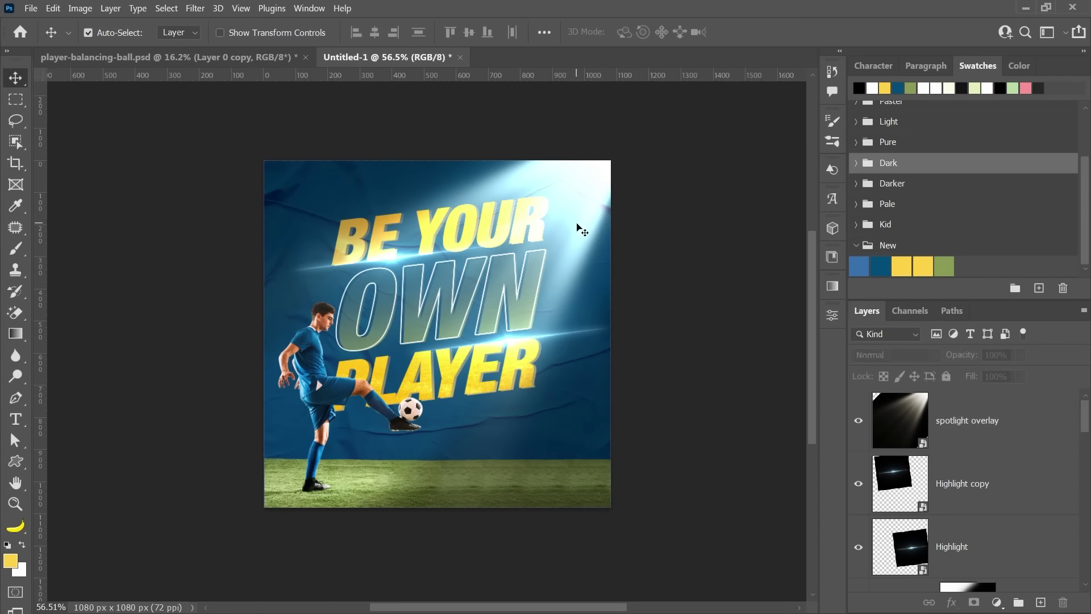
{"action": "left_click_drag", "start_coordinate": [580, 229], "coordinate": [571, 231]}
{"action": "key", "text": "ctrl+u"}
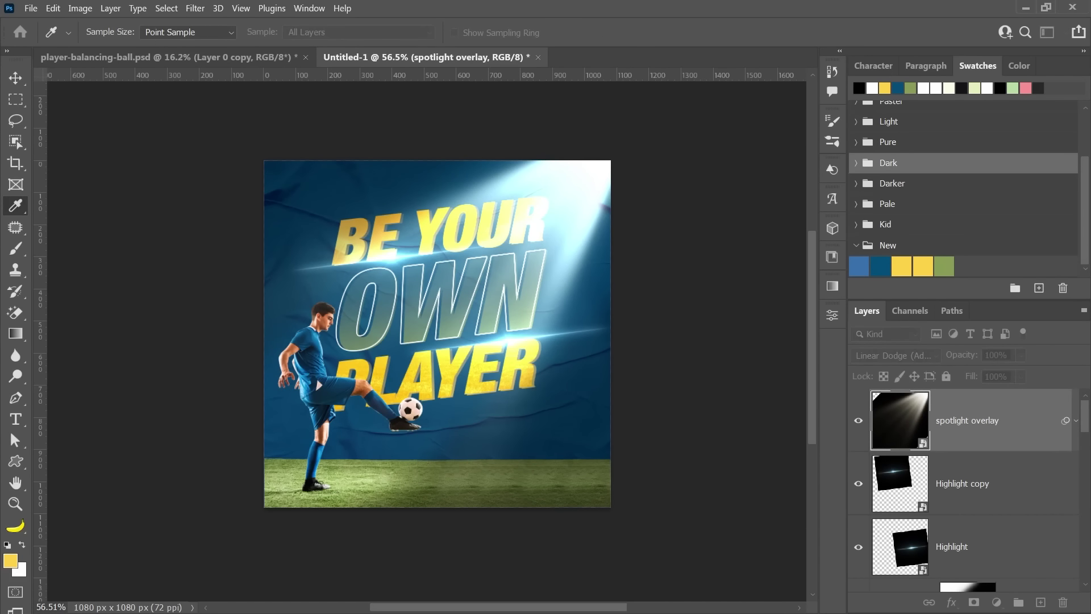
Apply Hue/Saturation to the spotlight: hue -22, saturation -16, lightness -12.
{"action": "left_click_drag", "start_coordinate": [315, 128], "coordinate": [645, 103]}
{"action": "left_click_drag", "start_coordinate": [725, 96], "coordinate": [834, 95]}
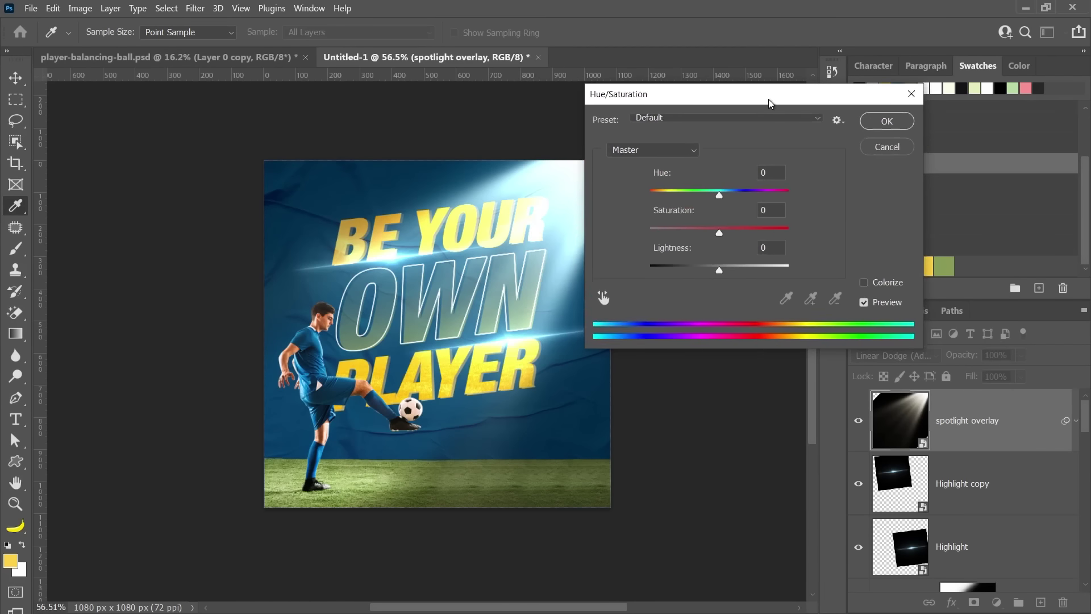
{"action": "left_click_drag", "start_coordinate": [788, 230], "coordinate": [770, 232]}
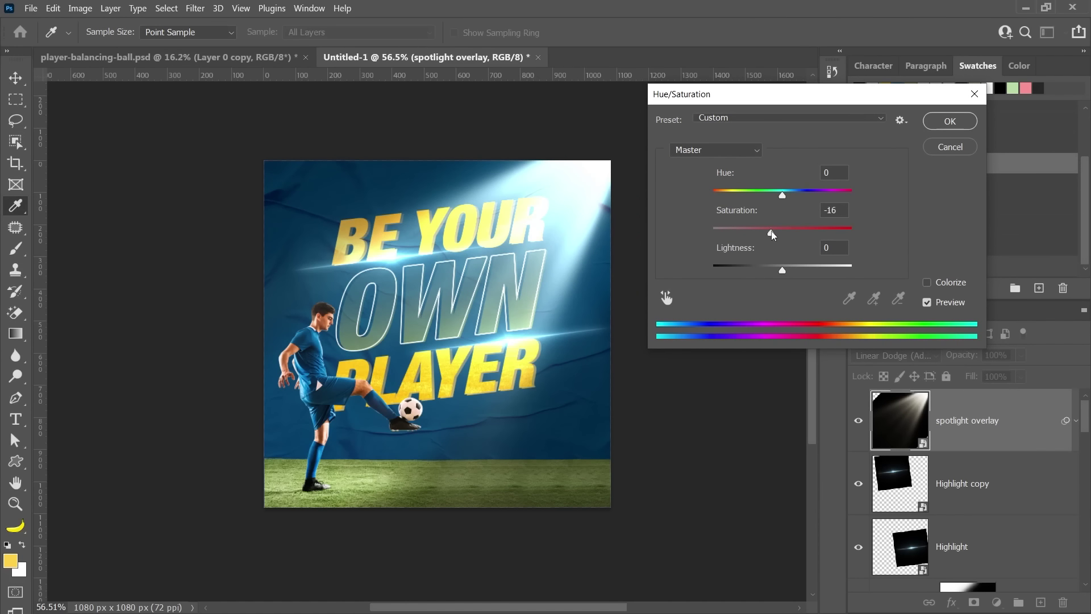
{"action": "left_click_drag", "start_coordinate": [783, 272], "coordinate": [776, 274]}
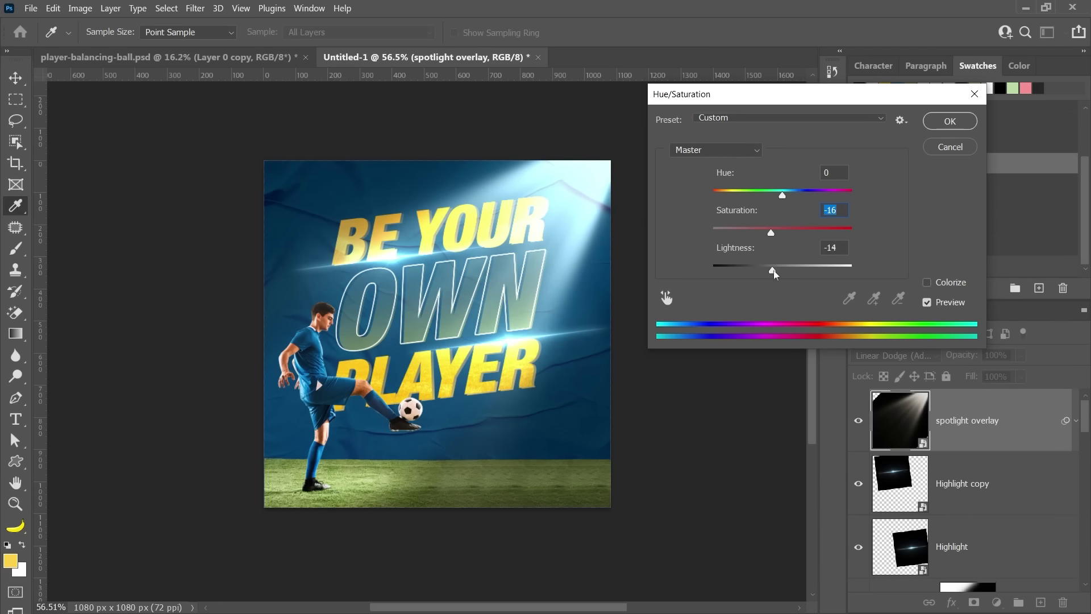
{"action": "left_click_drag", "start_coordinate": [776, 274], "coordinate": [774, 272]}
{"action": "left_click_drag", "start_coordinate": [780, 196], "coordinate": [773, 202]}
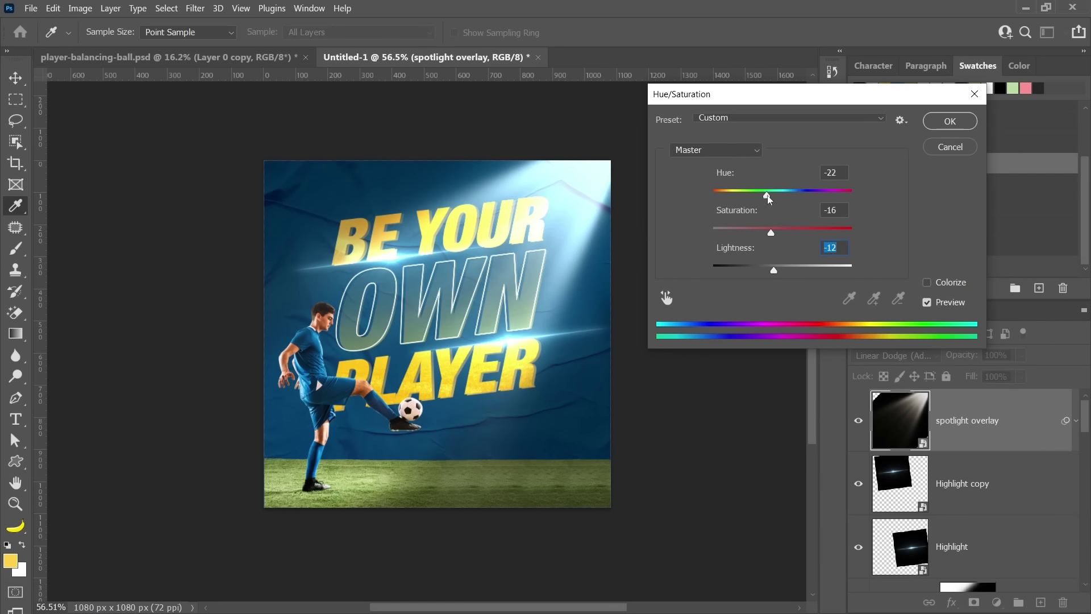
{"action": "left_click", "coordinate": [949, 121]}
Shift the toned spotlight beam slightly with Free Transform.
{"action": "scroll", "coordinate": [505, 352], "scroll_direction": "down", "scroll_amount": 1}
{"action": "key", "text": "ctrl+t"}
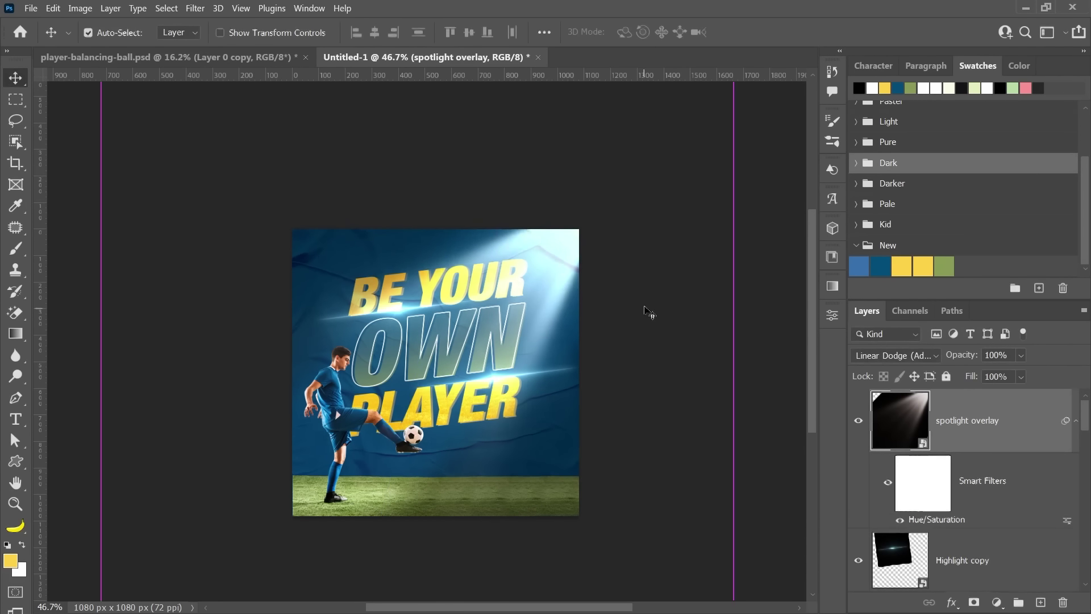
{"action": "left_click_drag", "start_coordinate": [582, 370], "coordinate": [622, 480]}
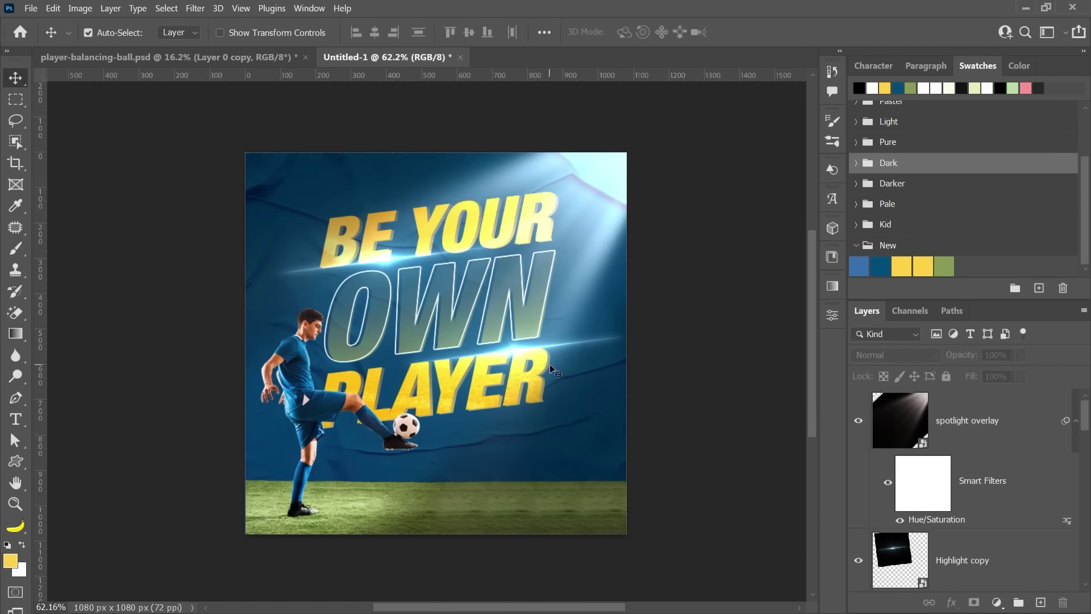
{"action": "scroll", "coordinate": [491, 390], "scroll_direction": "up", "scroll_amount": 2}
{"action": "scroll", "coordinate": [490, 390], "scroll_direction": "down", "scroll_amount": 1}
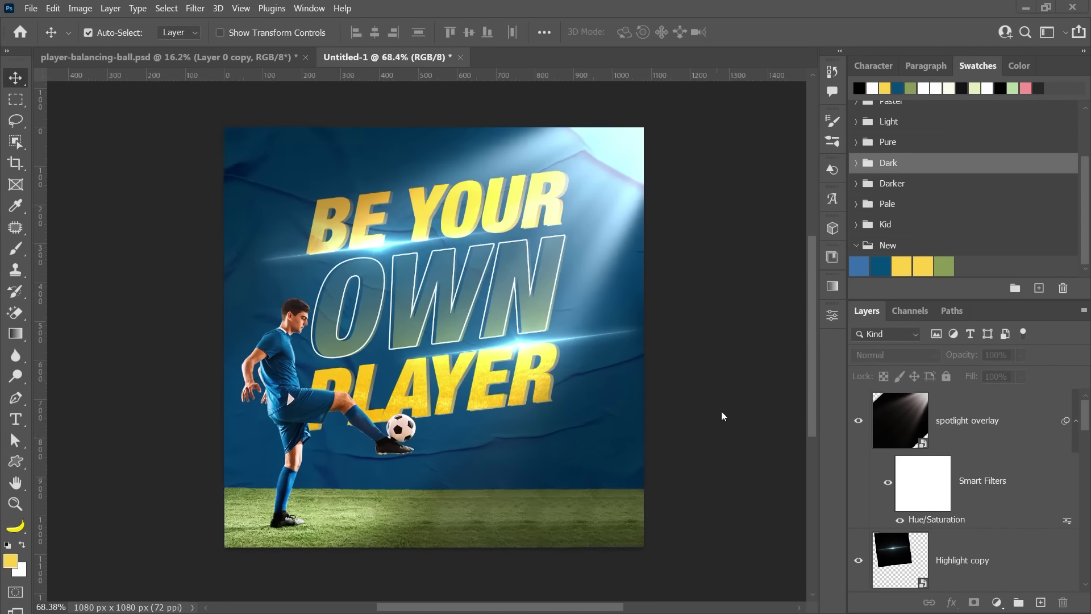
{"action": "left_click", "coordinate": [16, 399]}
Draw a straight line below PLAYER with the Pen tool in Shape mode.
{"action": "right_click", "coordinate": [18, 403]}
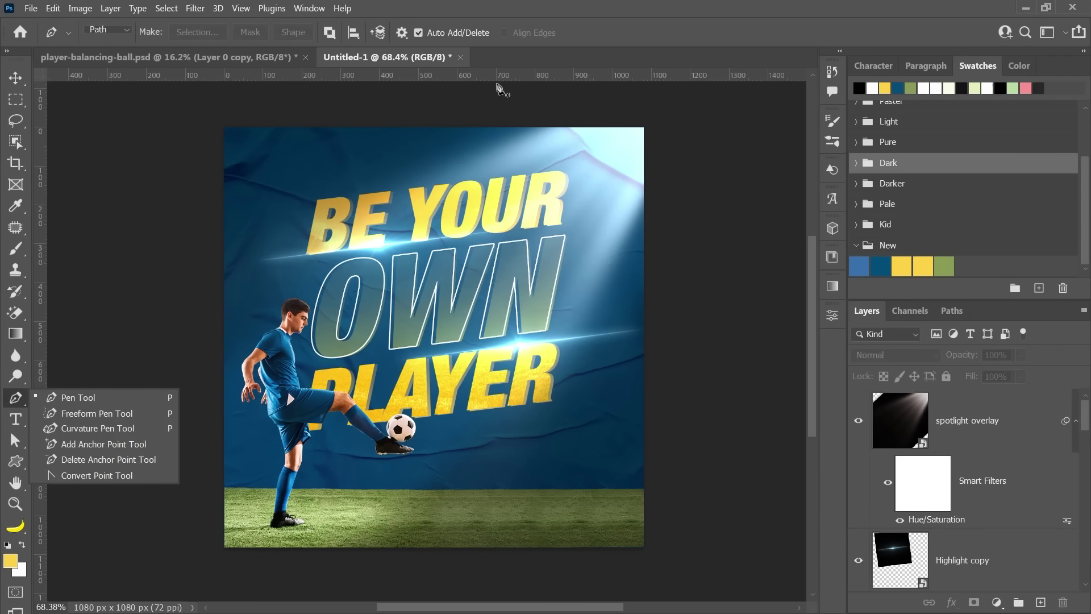
{"action": "left_click", "coordinate": [108, 29]}
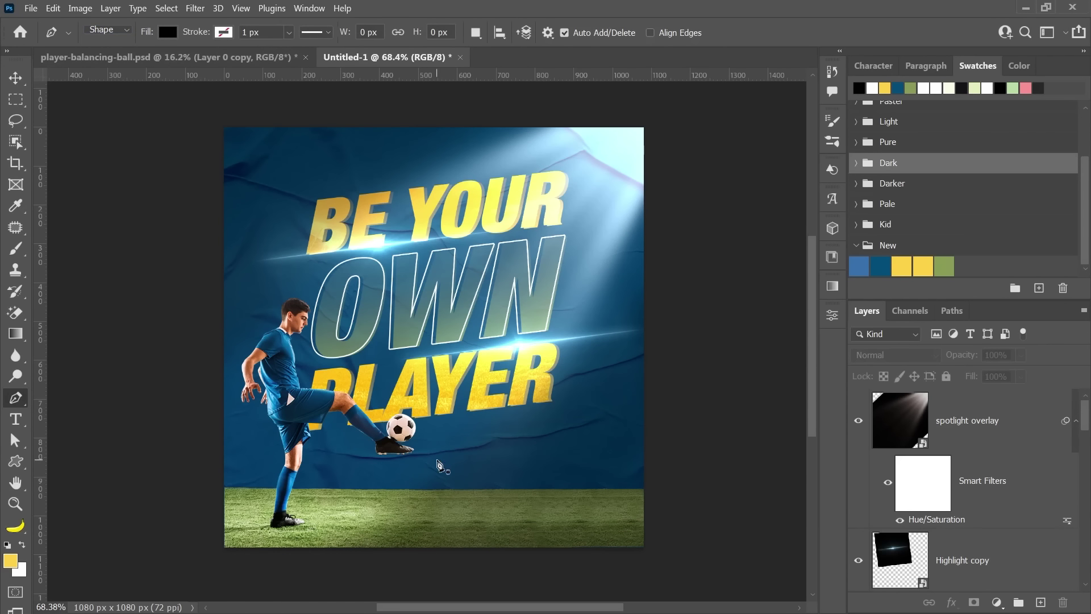
{"action": "left_click", "coordinate": [436, 459]}
{"action": "left_click", "coordinate": [604, 459]}
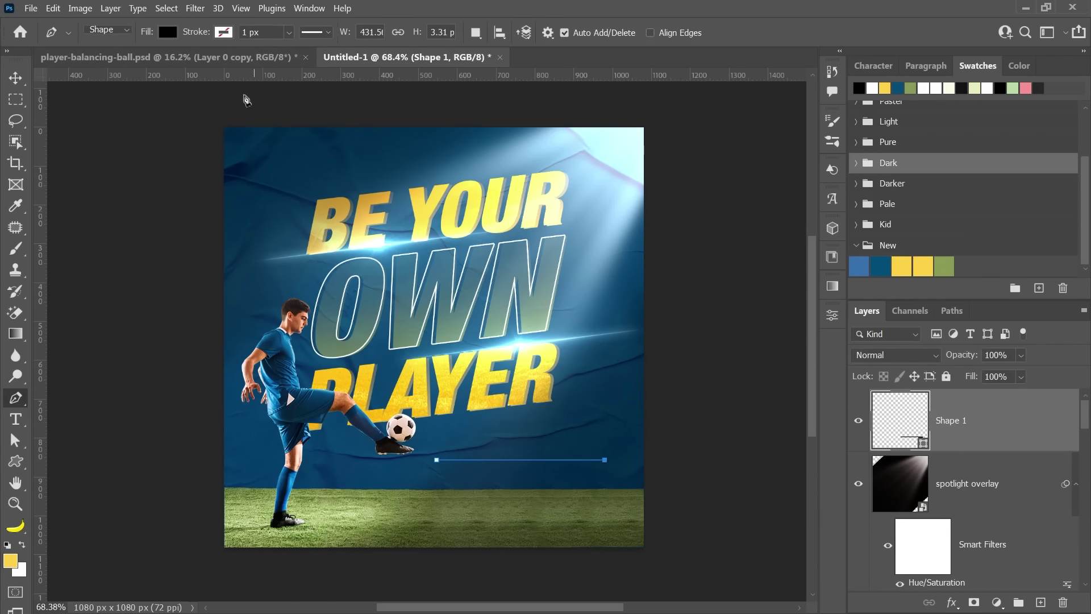
Give the line a white 5 px dashed stroke with custom dash and gap spacing.
{"action": "left_click", "coordinate": [222, 33]}
{"action": "left_click", "coordinate": [147, 112]}
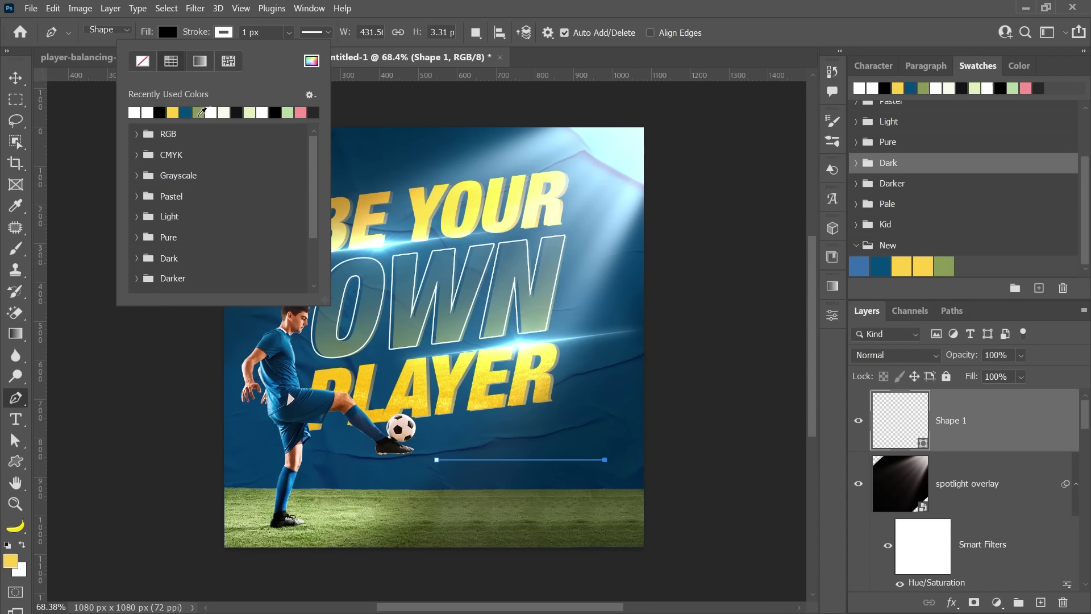
{"action": "left_click", "coordinate": [277, 33]}
{"action": "type", "text": "5"}
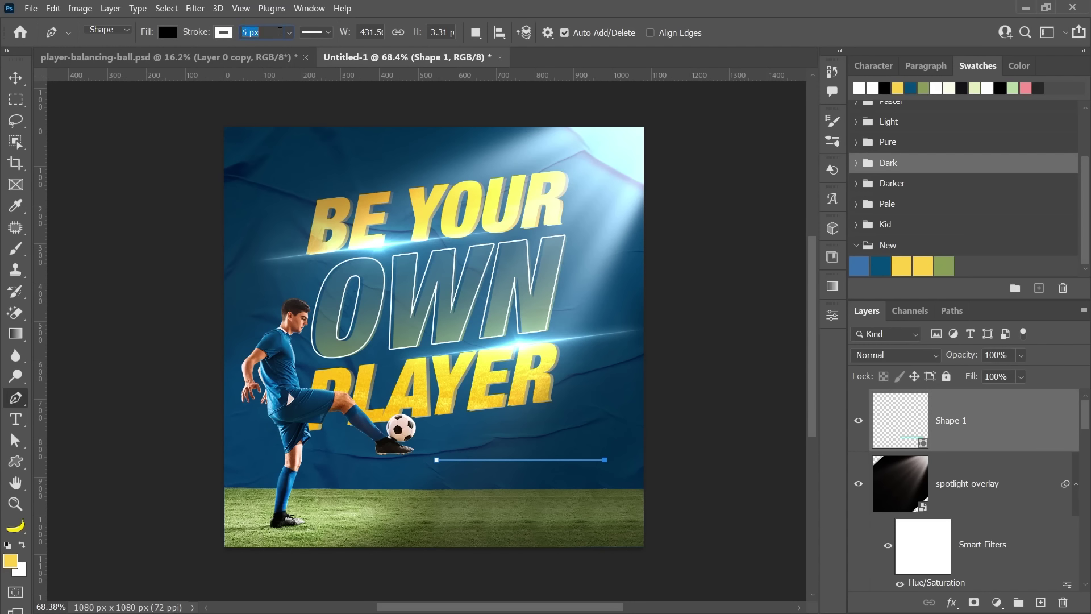
{"action": "key", "text": "Return"}
{"action": "left_click", "coordinate": [320, 33]}
{"action": "left_click", "coordinate": [311, 100]}
{"action": "left_click", "coordinate": [320, 211]}
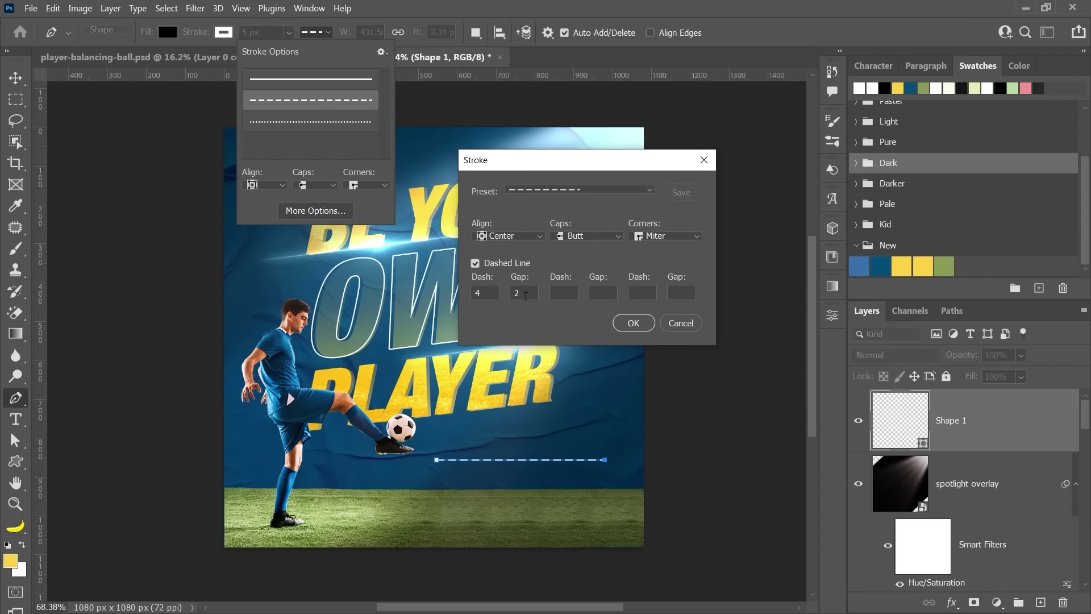
{"action": "key", "text": "Return"}
Shorten the dashed line and tilt it slightly upward to the right.
{"action": "key", "text": "v"}
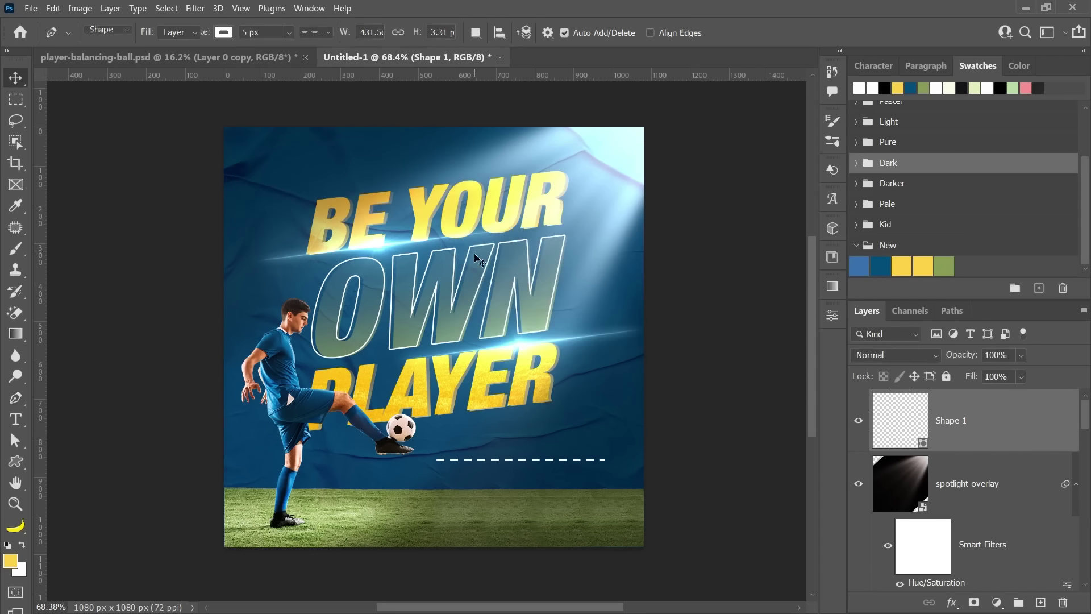
{"action": "scroll", "coordinate": [635, 483], "scroll_direction": "down", "scroll_amount": 2}
{"action": "key", "text": "ctrl+t"}
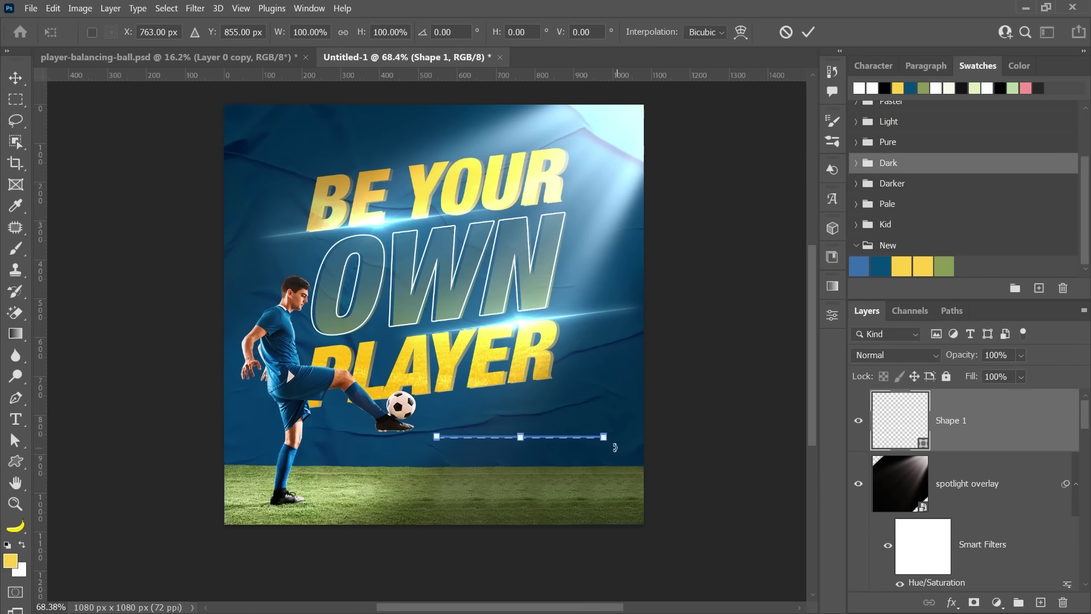
{"action": "mouse_move", "coordinate": [607, 439]}
{"action": "left_mouse_down"}
{"action": "mouse_move", "coordinate": [538, 437]}
{"action": "mouse_move", "coordinate": [572, 432]}
{"action": "mouse_move", "coordinate": [561, 407]}
{"action": "left_mouse_up"}
{"action": "key", "text": "Return"}
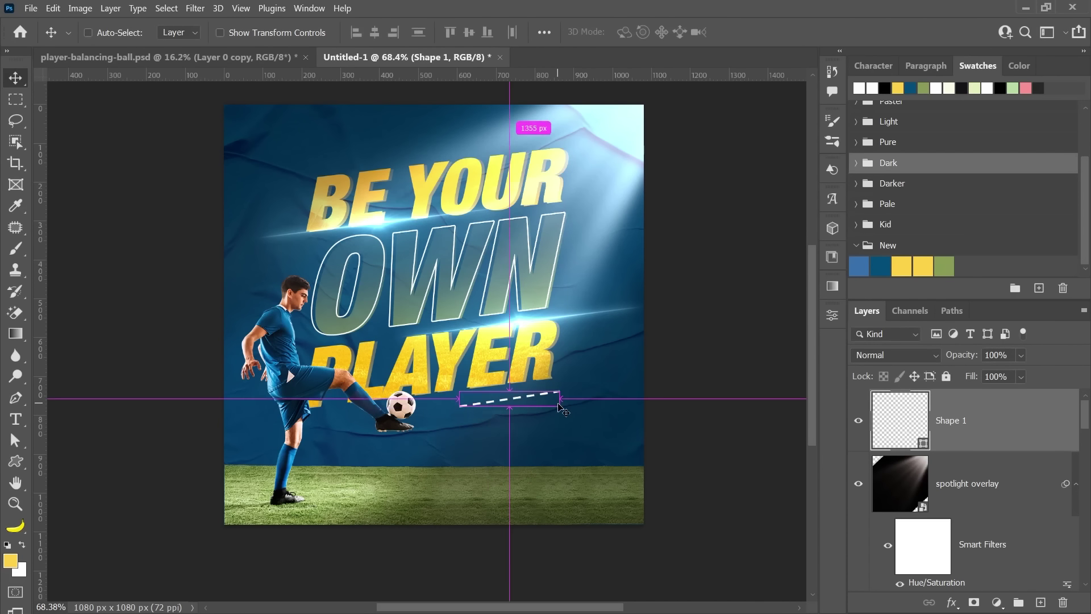
{"action": "key", "text": "a"}
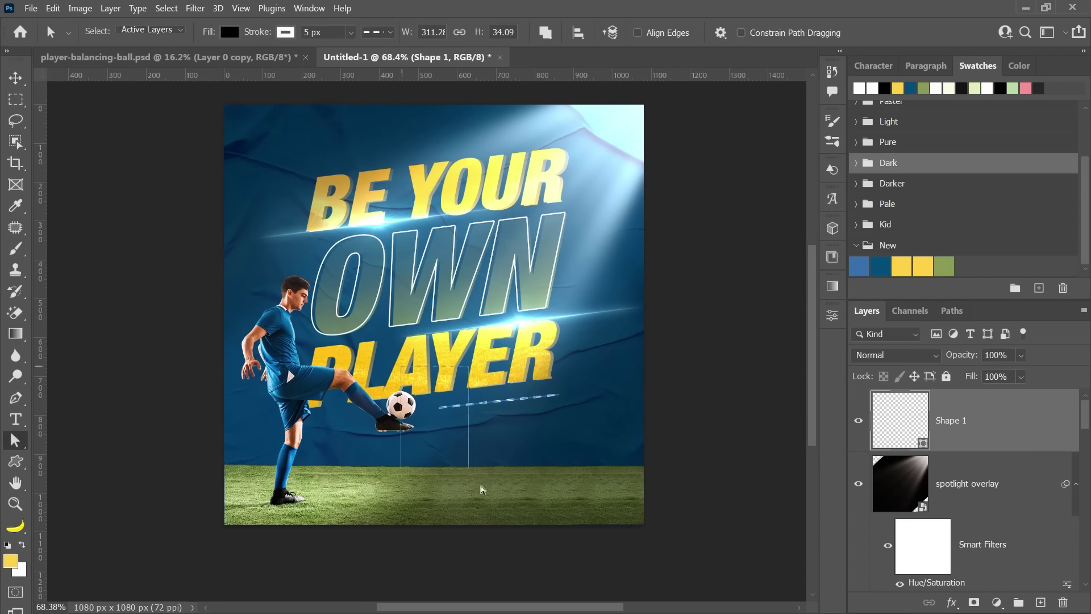
{"action": "key", "text": "v"}
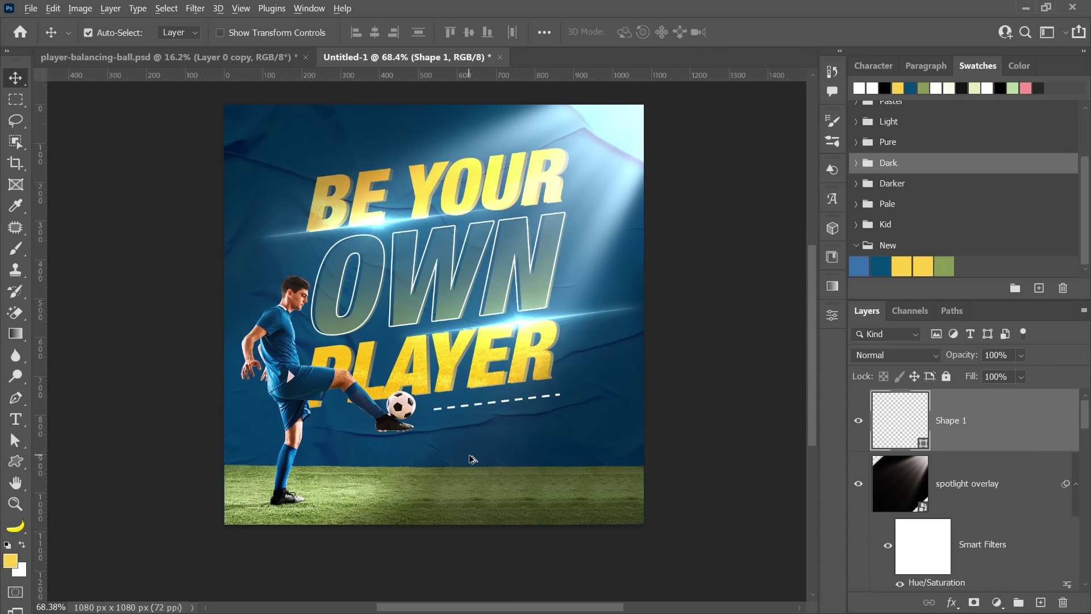
{"action": "scroll", "coordinate": [603, 483], "scroll_direction": "up", "scroll_amount": 1}
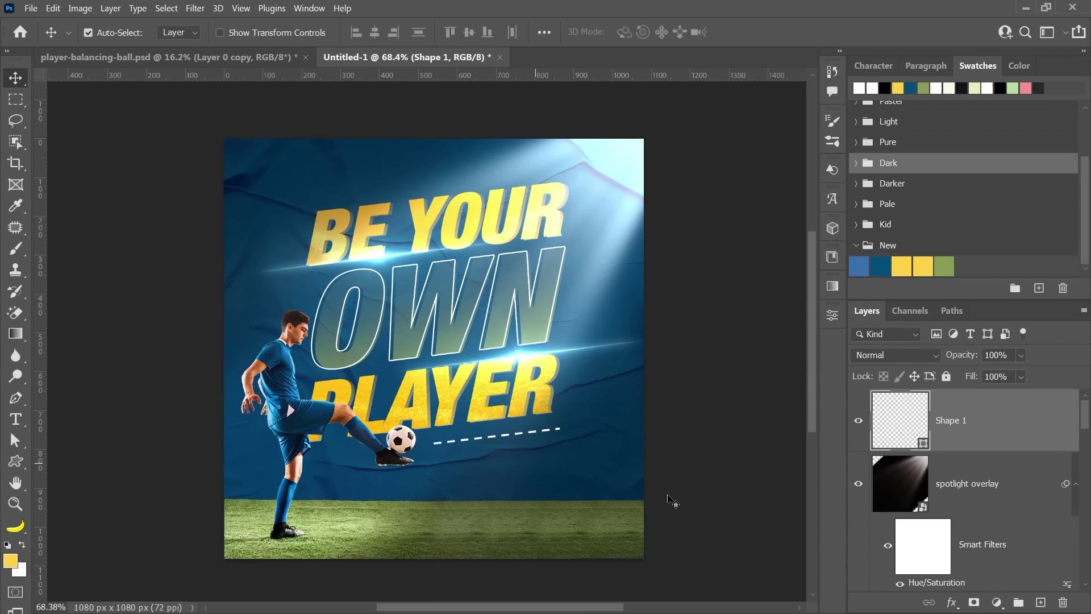
Mask Shape 1 and brush black over the right end so the line fades out.
{"action": "left_click", "coordinate": [974, 604]}
{"action": "key", "text": "b"}
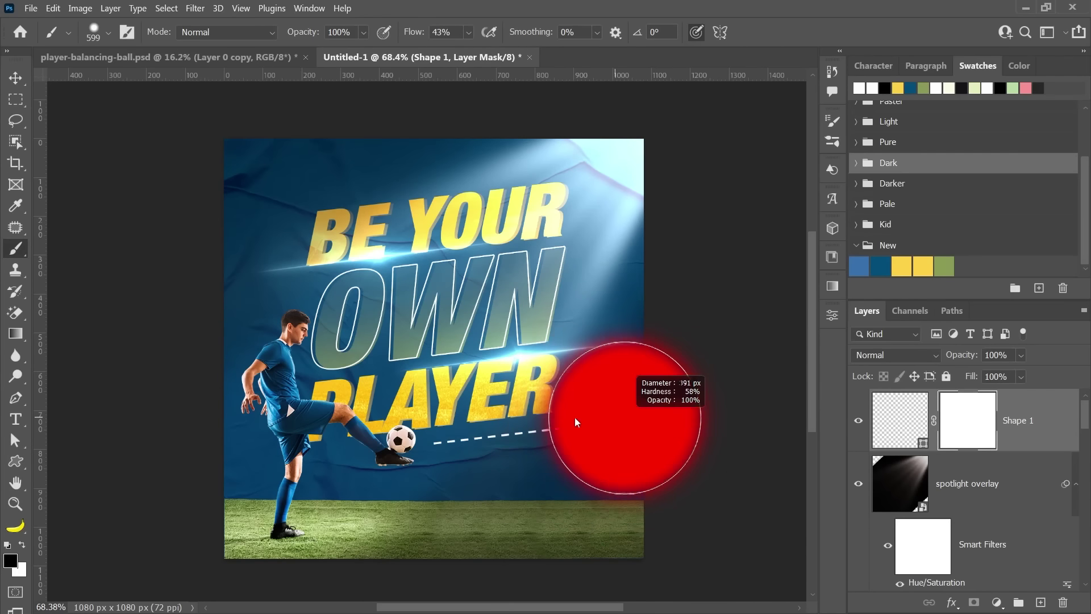
{"action": "left_click_drag", "start_coordinate": [585, 324], "coordinate": [585, 500]}
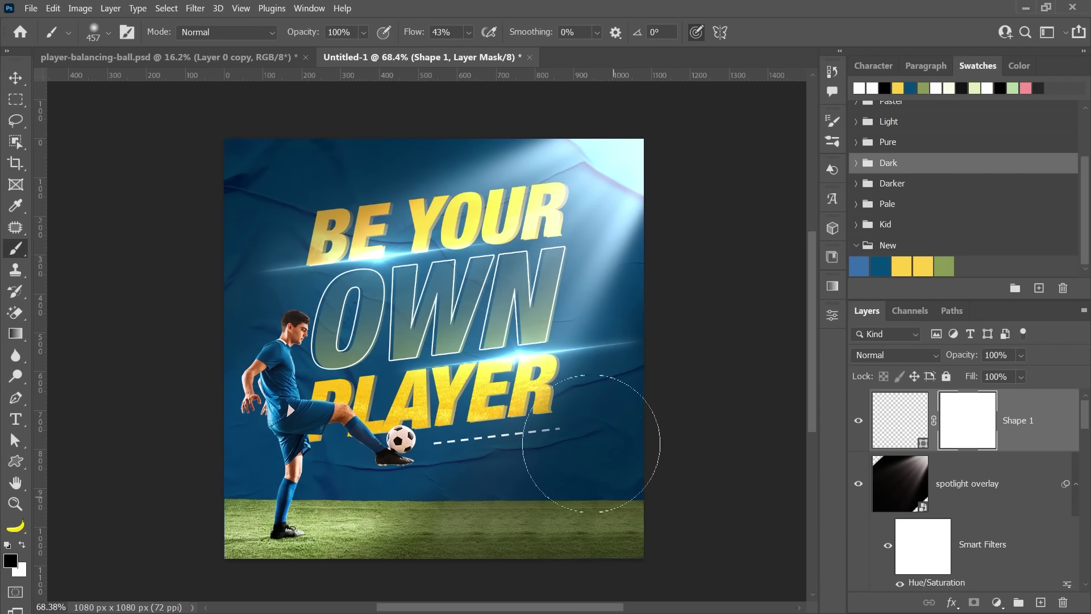
{"action": "left_click_drag", "start_coordinate": [593, 369], "coordinate": [593, 438]}
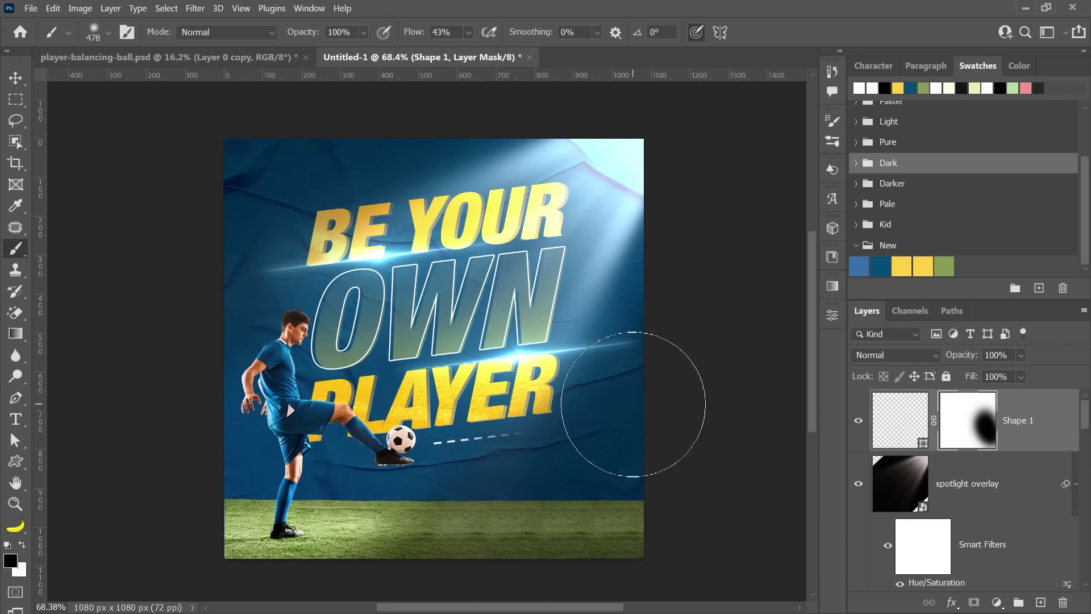
{"action": "key", "text": "v"}
Lengthen the faded dashed line and tilt it slightly upward.
{"action": "key", "text": "ctrl+t"}
{"action": "left_click_drag", "start_coordinate": [565, 430], "coordinate": [596, 418]}
{"action": "key", "text": "Return"}
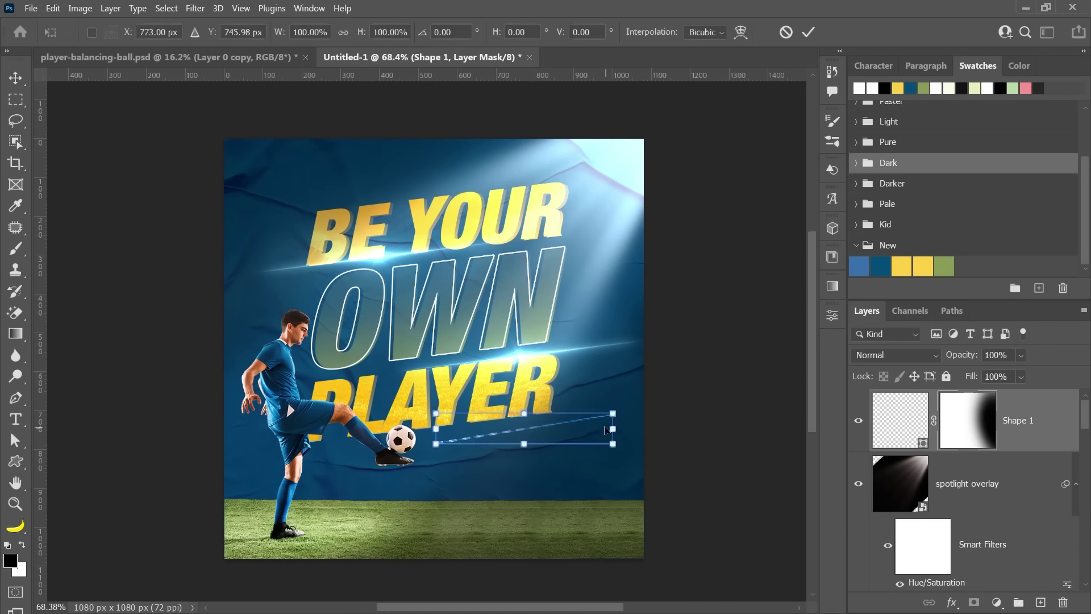
{"action": "scroll", "coordinate": [531, 500], "scroll_direction": "up", "scroll_amount": 1}
{"action": "scroll", "coordinate": [531, 500], "scroll_direction": "up", "scroll_amount": 1}
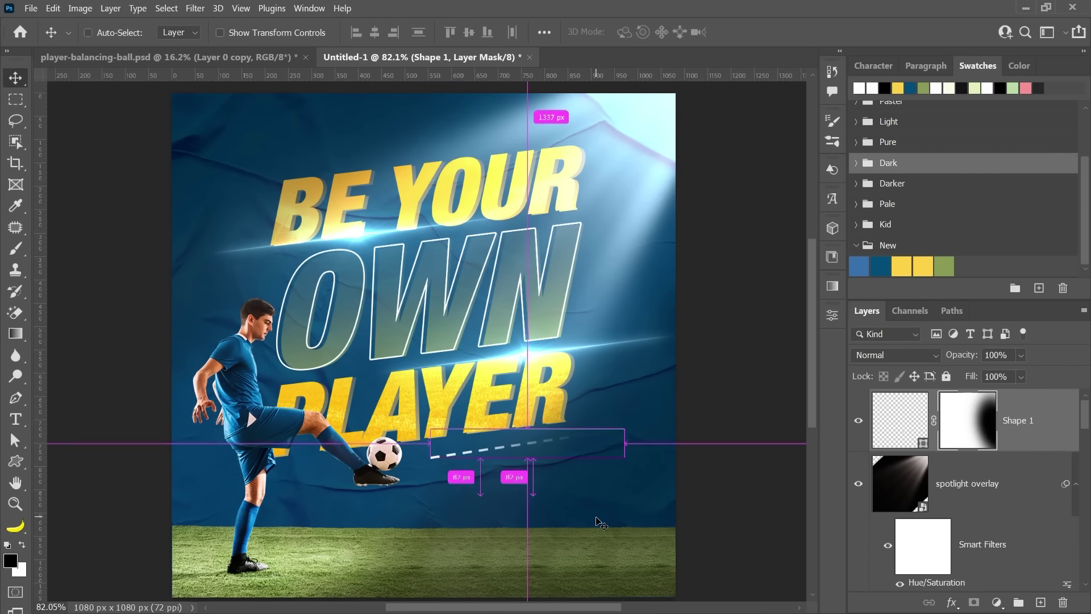
{"action": "key", "text": "ctrl+j"}
Move the Shape 1 copy above BE YOUR and rotate it 180° to mirror the line.
{"action": "key", "text": "ctrl+t"}
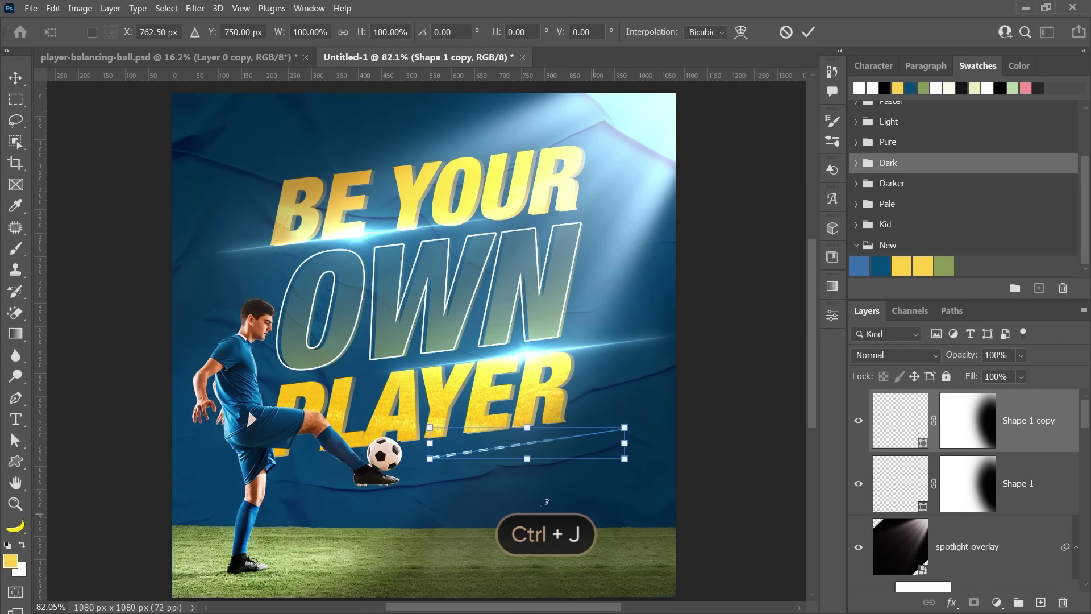
{"action": "scroll", "coordinate": [509, 500], "scroll_direction": "up", "scroll_amount": 2}
{"action": "left_click_drag", "start_coordinate": [506, 495], "coordinate": [346, 210]}
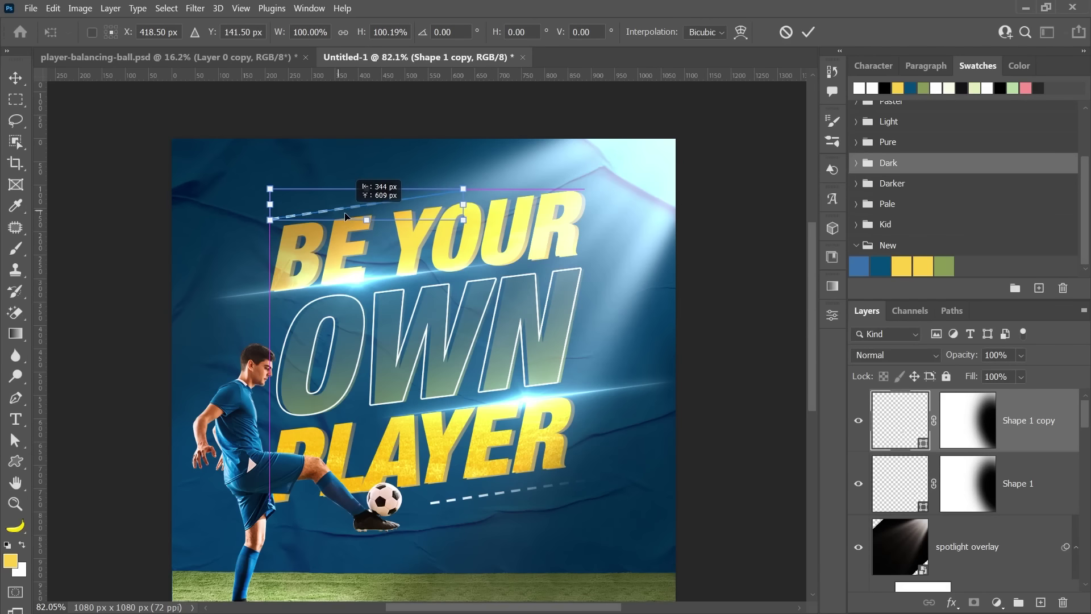
{"action": "left_click_drag", "start_coordinate": [380, 173], "coordinate": [535, 276]}
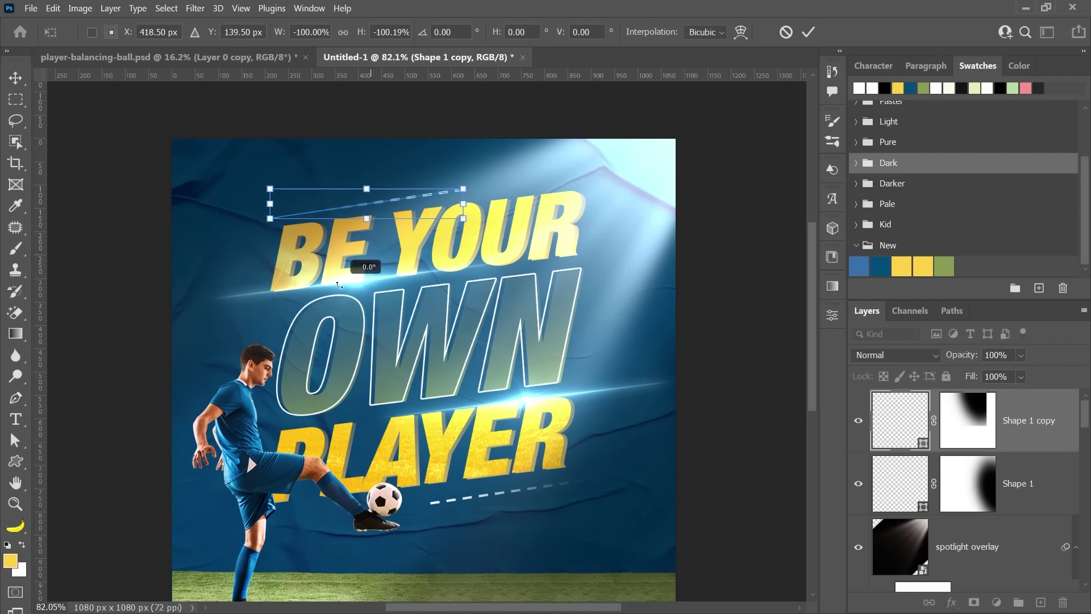
{"action": "left_click_drag", "start_coordinate": [535, 277], "coordinate": [540, 282]}
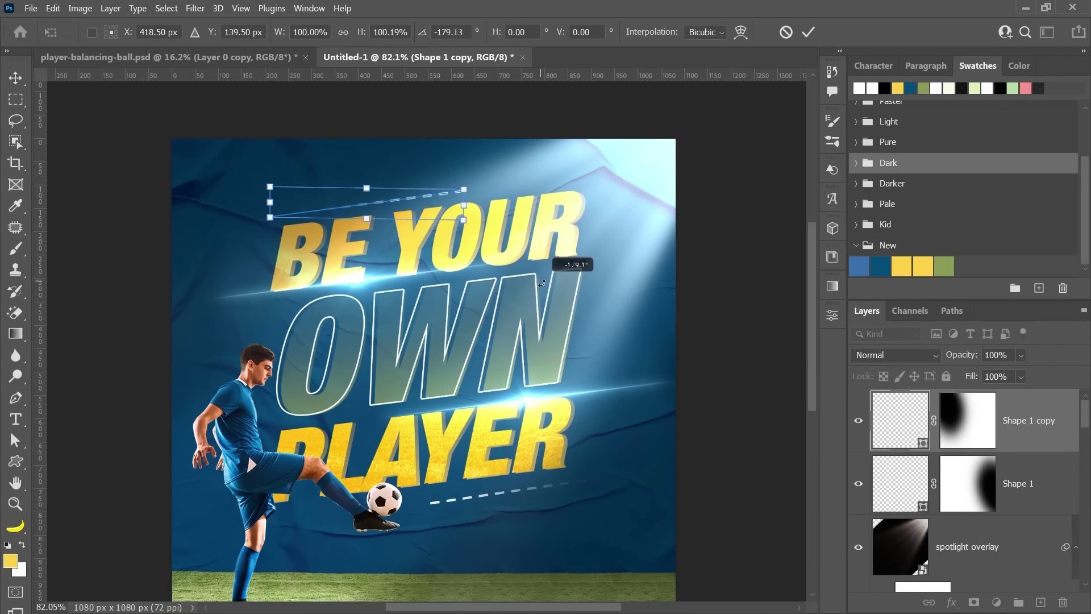
{"action": "key", "text": "Return"}
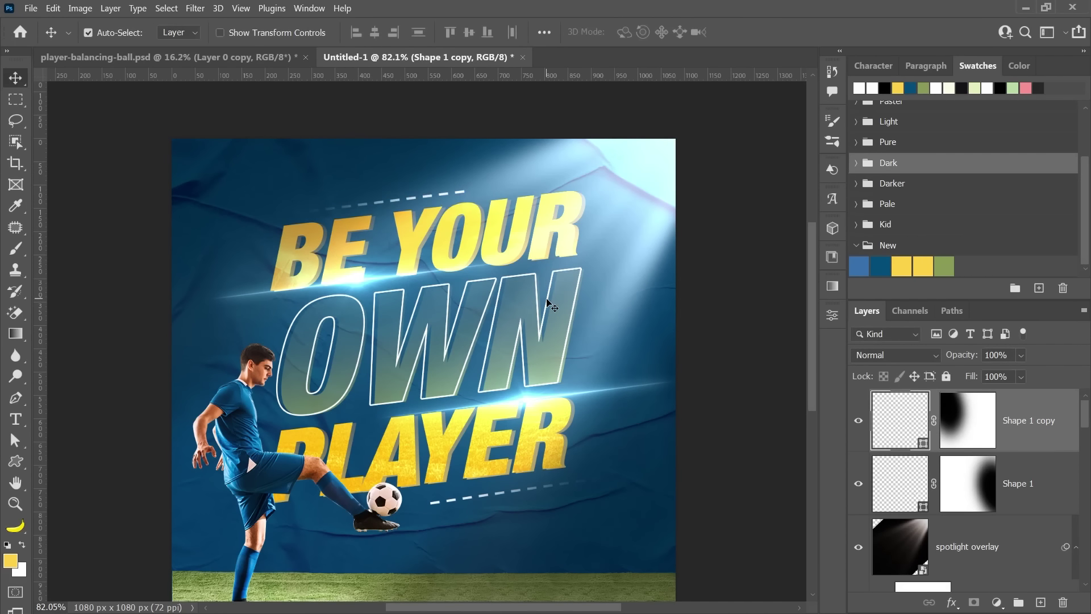
{"action": "scroll", "coordinate": [605, 317], "scroll_direction": "down", "scroll_amount": 2}
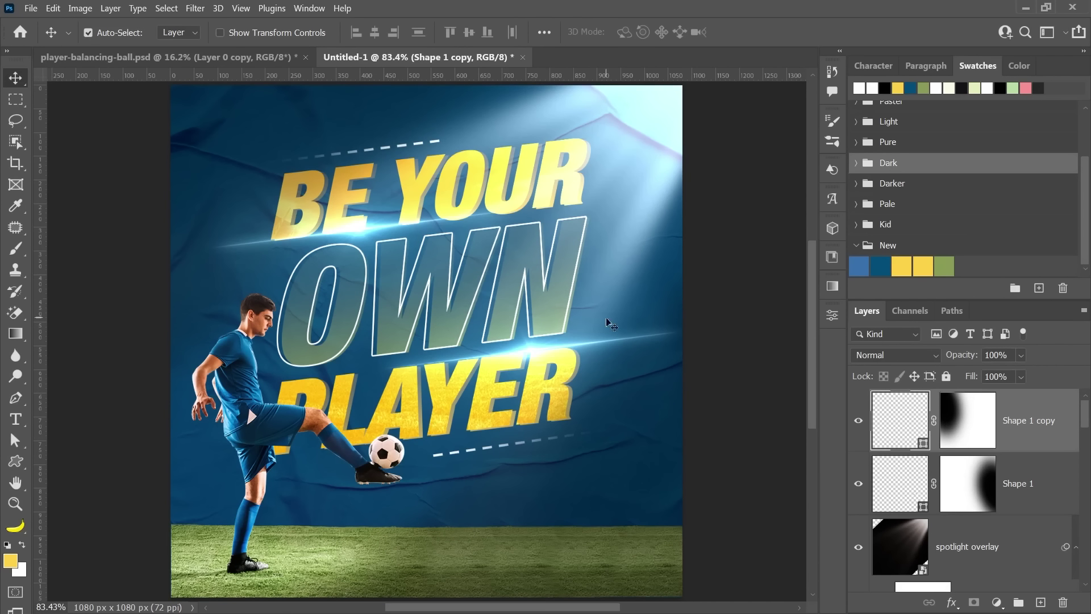
{"action": "left_click", "coordinate": [606, 317]}
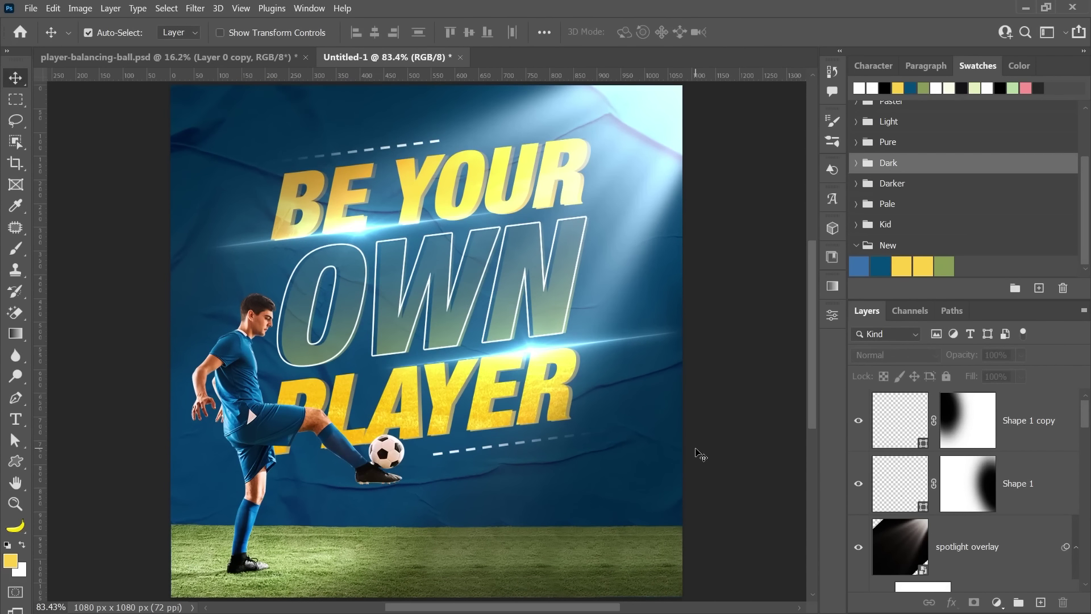
{"action": "scroll", "coordinate": [723, 432], "scroll_direction": "down", "scroll_amount": 1}
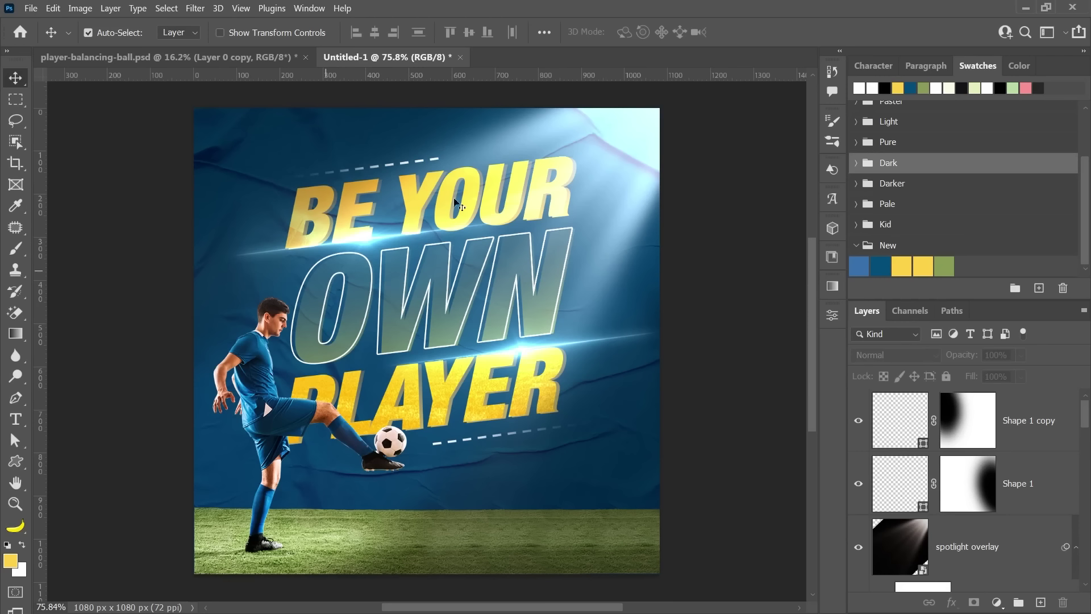
{"action": "left_click", "coordinate": [259, 421]}
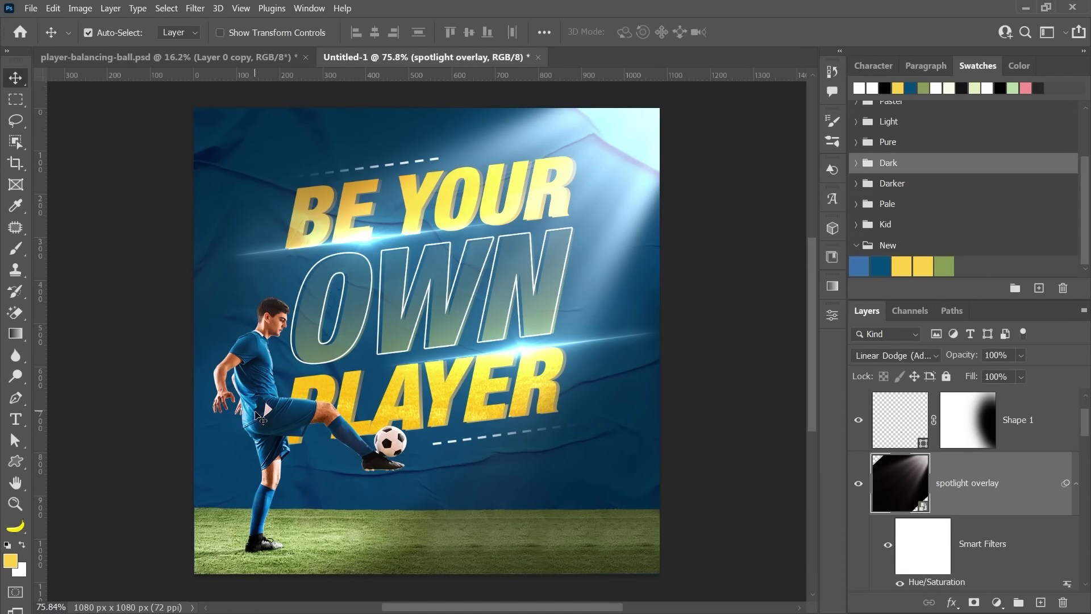
Group Layer 0 copy and Layer 1 into Group 2.
{"action": "right_click", "coordinate": [264, 419]}
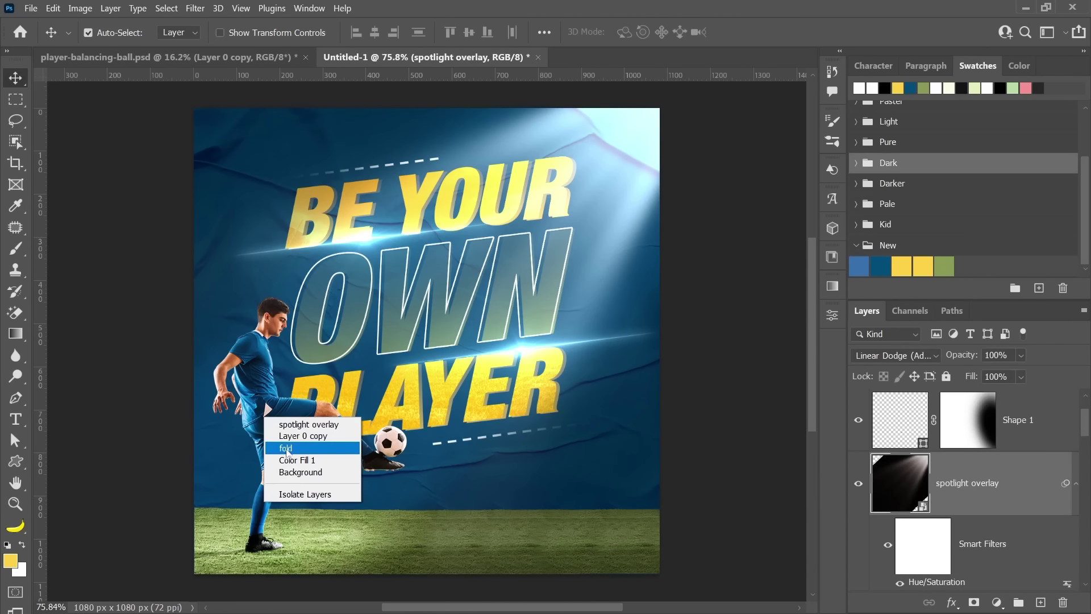
{"action": "left_click", "coordinate": [301, 436]}
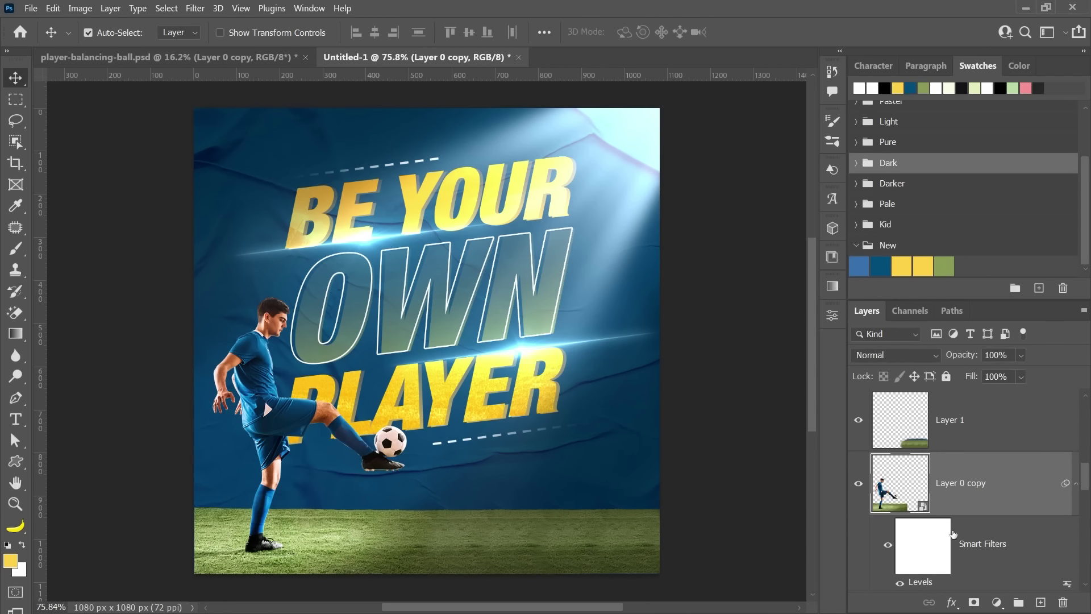
{"action": "left_click", "coordinate": [984, 445]}
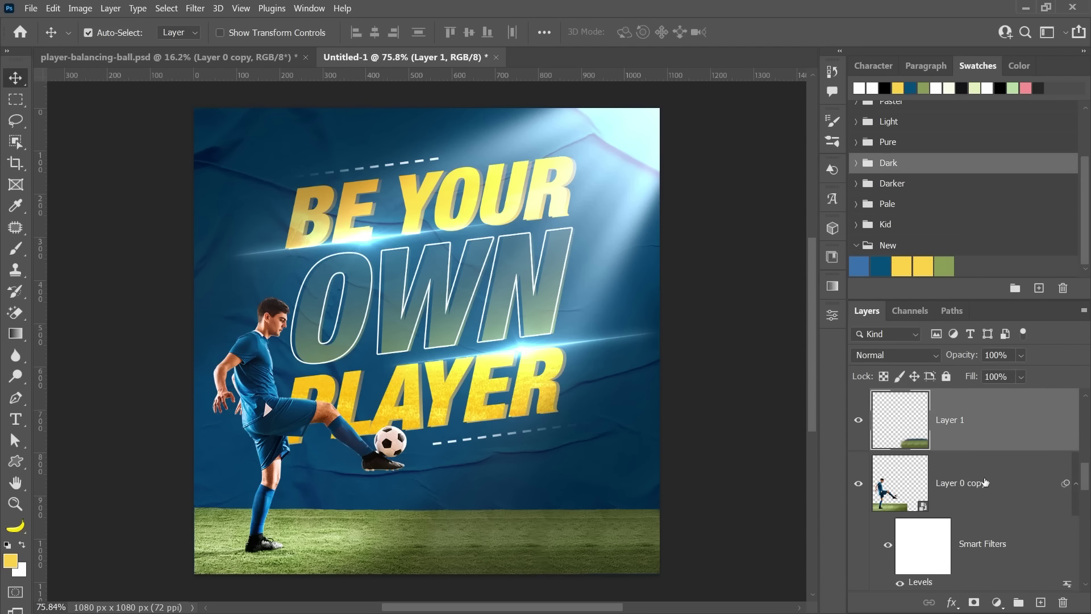
{"action": "left_click", "coordinate": [984, 483], "text": "shift"}
{"action": "key", "text": "ctrl+g"}
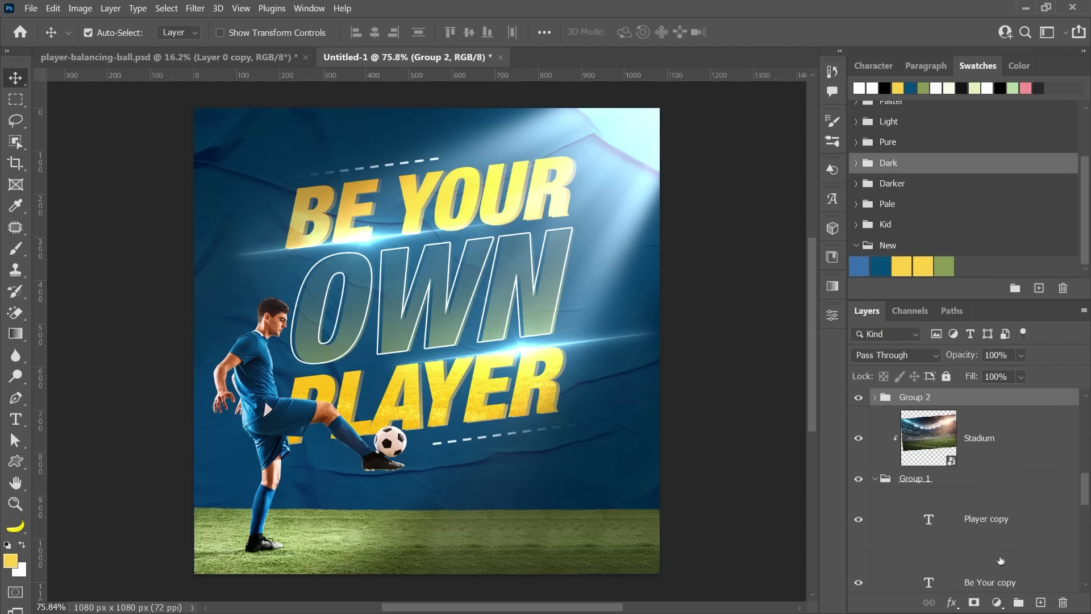
Add an Exposure adjustment layer clipped to Group 2.
{"action": "left_click", "coordinate": [997, 602]}
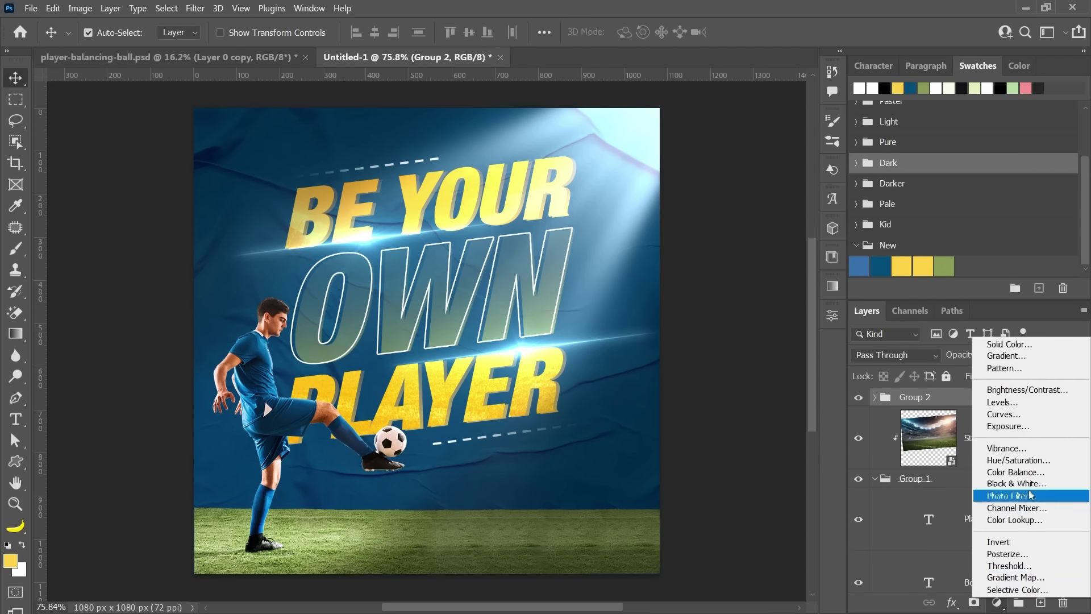
{"action": "left_click", "coordinate": [1033, 426]}
{"action": "left_click", "coordinate": [695, 593]}
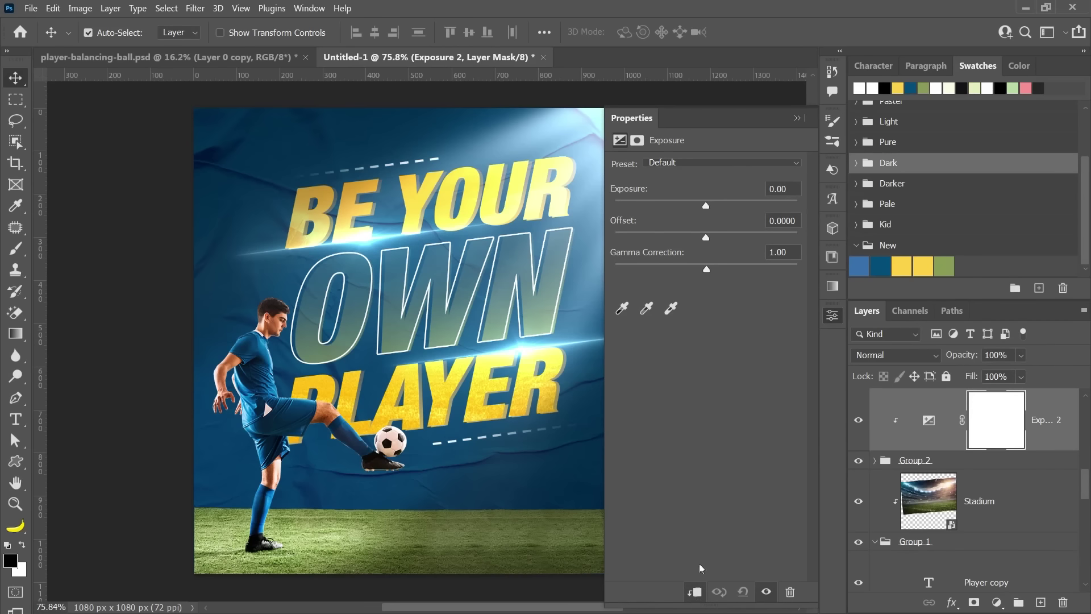
Set Exposure 2 to -1.82 and invert its mask to hide the effect.
{"action": "left_click_drag", "start_coordinate": [703, 211], "coordinate": [683, 211]}
{"action": "left_click", "coordinate": [810, 120]}
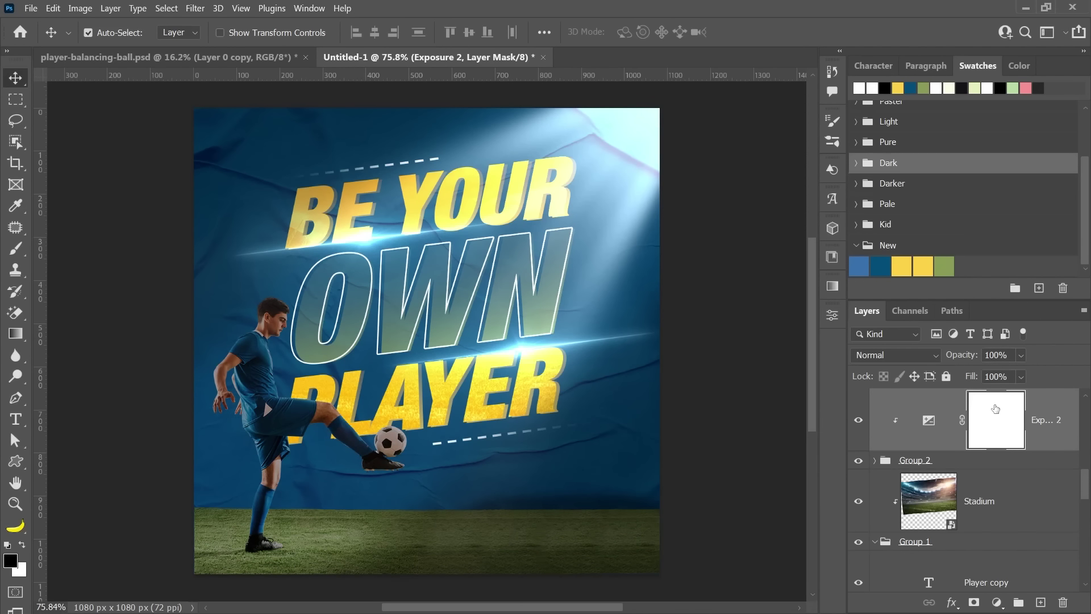
{"action": "key", "text": "ctrl+i"}
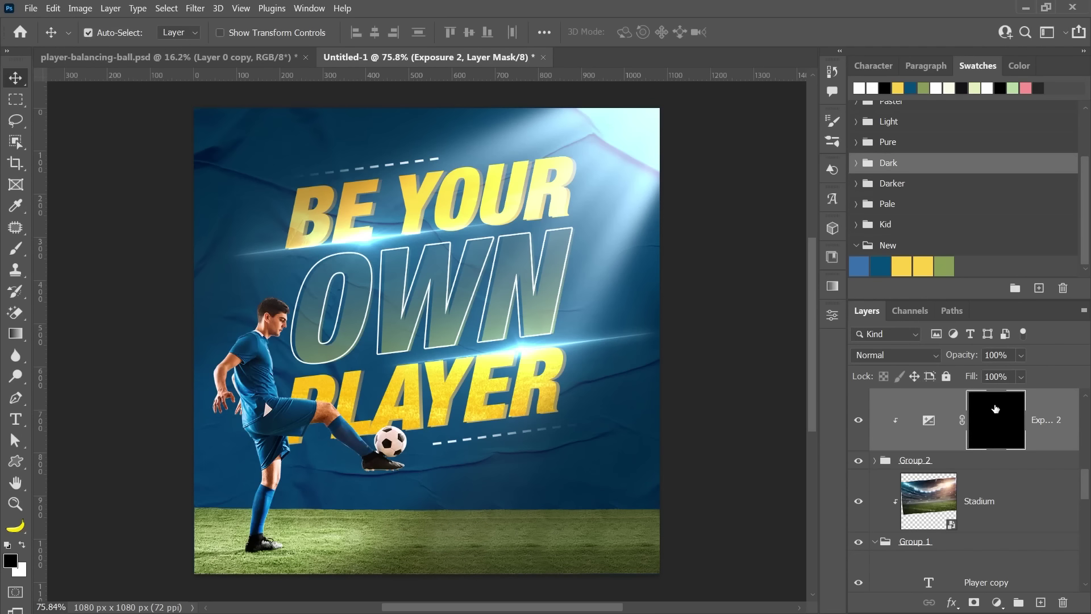
Paint white on the mask over the player's shorts and leg with a smaller brush.
{"action": "key", "text": "b"}
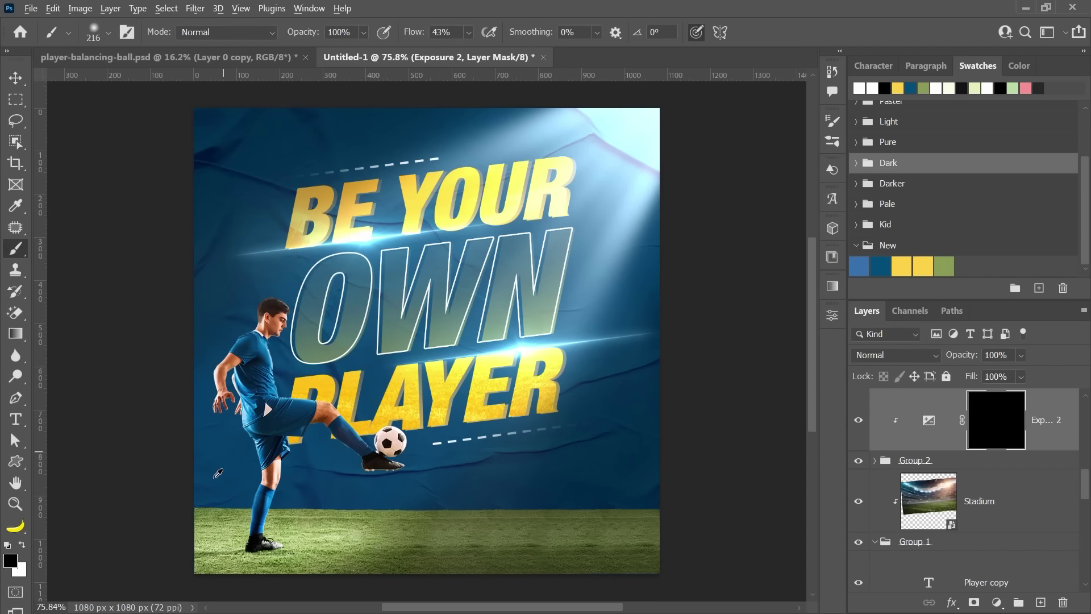
{"action": "scroll", "coordinate": [218, 474], "scroll_direction": "up", "scroll_amount": 3}
{"action": "key", "text": "bracketleft"}
{"action": "key", "text": "bracketleft"}
{"action": "key", "text": "bracketleft"}
{"action": "key", "text": "x"}
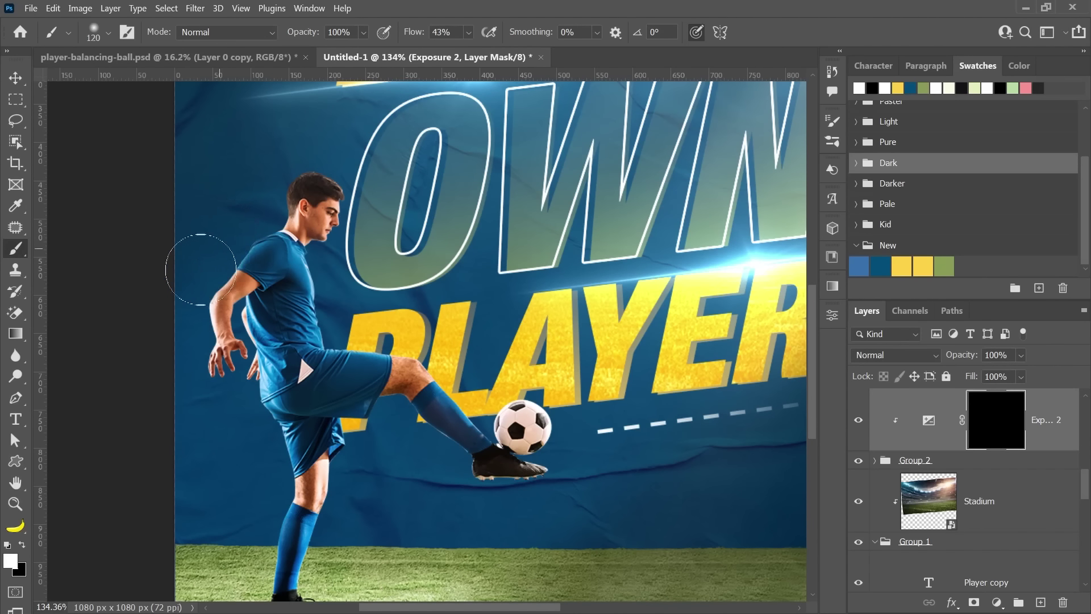
{"action": "left_click_drag", "start_coordinate": [227, 386], "coordinate": [273, 447]}
{"action": "left_click_drag", "start_coordinate": [281, 489], "coordinate": [259, 591]}
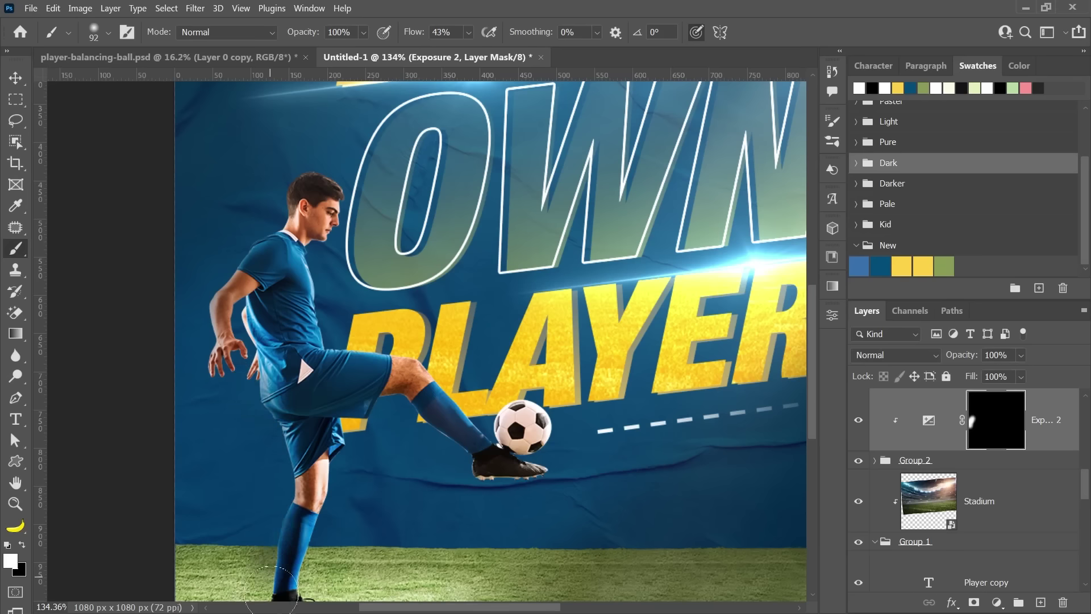
{"action": "scroll", "coordinate": [293, 501], "scroll_direction": "down", "scroll_amount": 2}
{"action": "scroll", "coordinate": [301, 497], "scroll_direction": "down", "scroll_amount": 2}
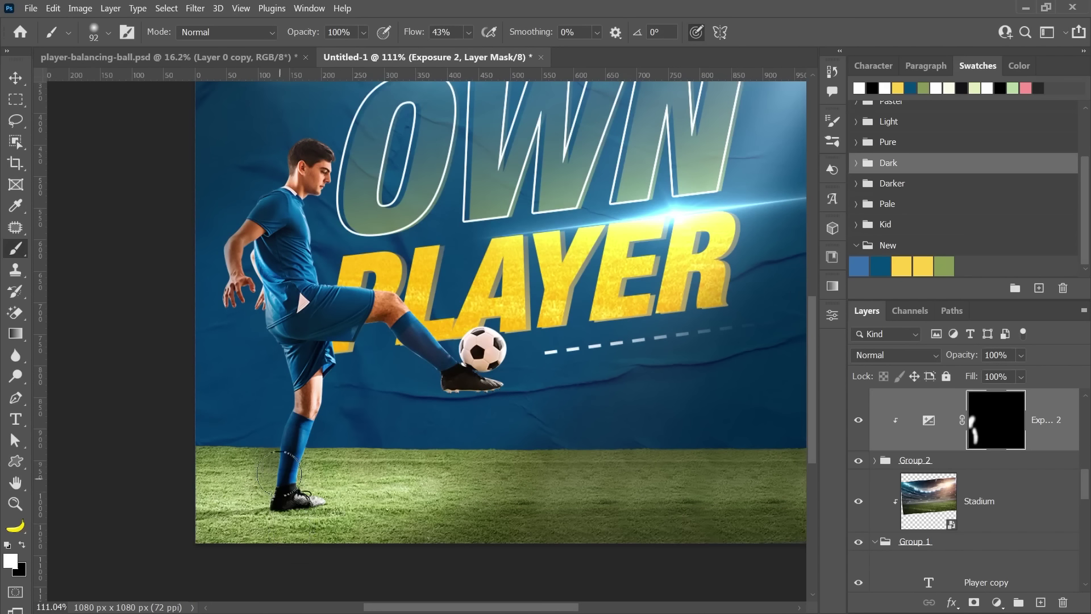
Touch up the mask edges and paint the exposure onto the leg near the ball.
{"action": "key", "text": "x"}
{"action": "key", "text": "bracketleft"}
{"action": "key", "text": "bracketleft"}
{"action": "key", "text": "bracketleft"}
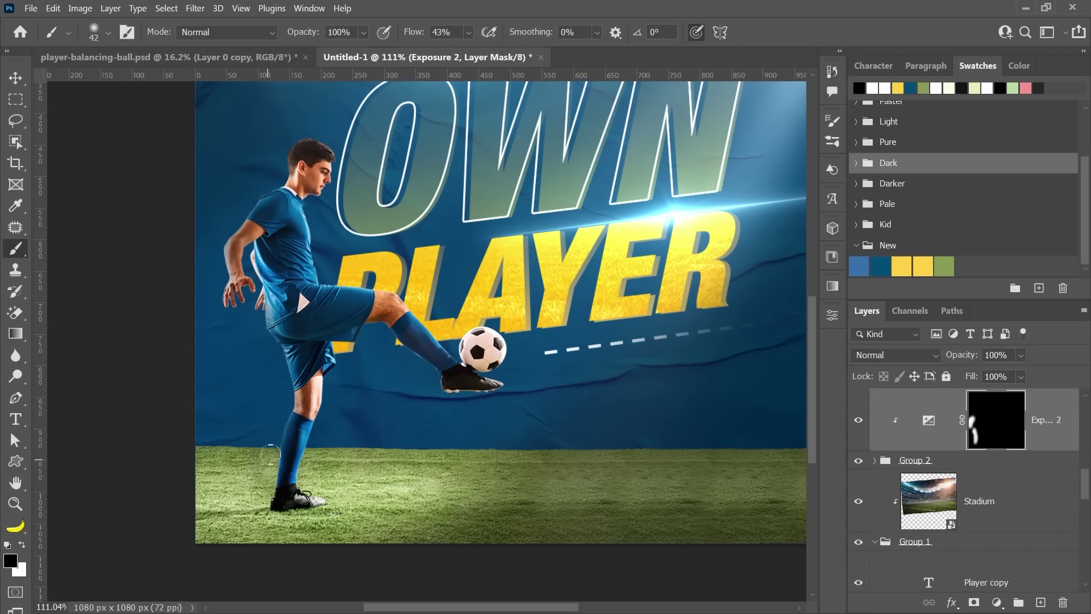
{"action": "scroll", "coordinate": [272, 456], "scroll_direction": "down", "scroll_amount": 2}
{"action": "key", "text": "x"}
{"action": "key", "text": "bracketright"}
{"action": "key", "text": "bracketright"}
{"action": "key", "text": "bracketright"}
{"action": "left_click_drag", "start_coordinate": [417, 369], "coordinate": [429, 400]}
{"action": "key", "text": "v"}
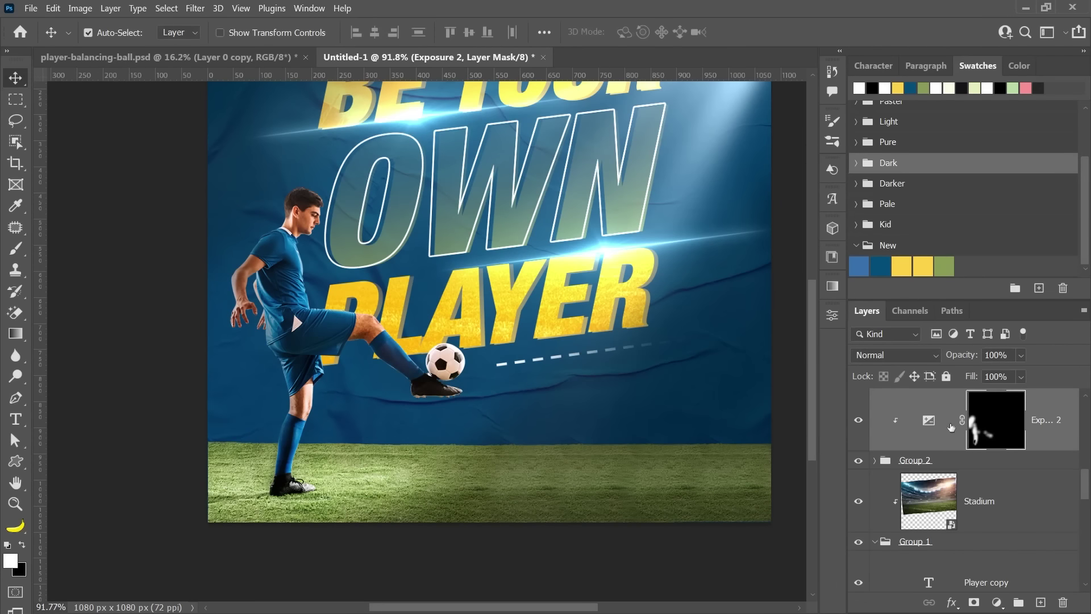
Toggle Exposure 2 off and on to compare, and fit the poster on screen.
{"action": "left_click", "coordinate": [866, 420]}
{"action": "left_click", "coordinate": [865, 420]}
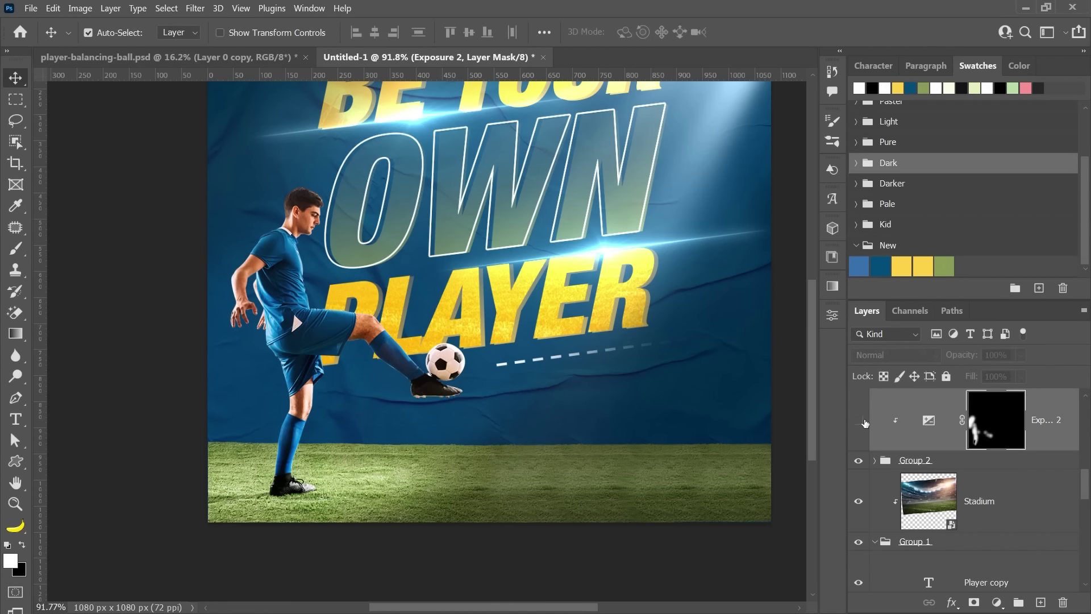
{"action": "key", "text": "ctrl+0"}
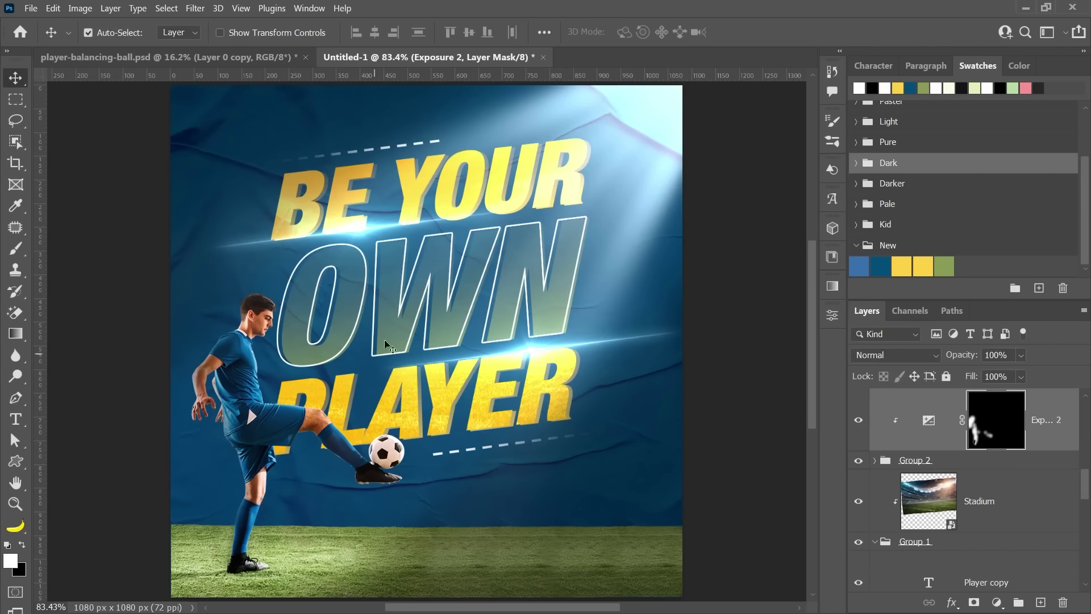
{"action": "scroll", "coordinate": [405, 383], "scroll_direction": "down", "scroll_amount": 1}
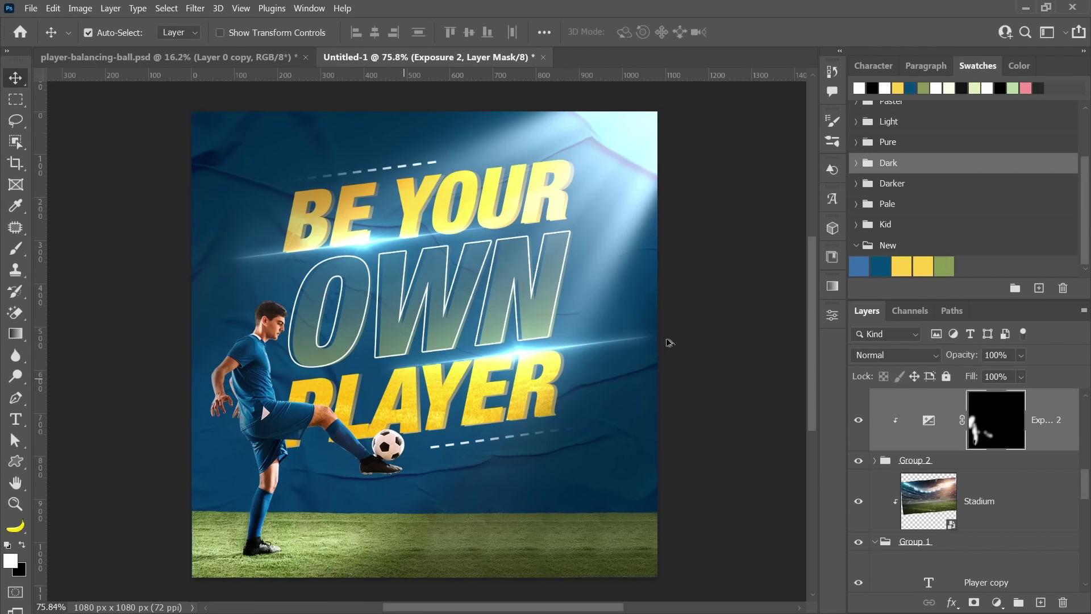
{"action": "left_click", "coordinate": [707, 341]}
{"action": "scroll", "coordinate": [707, 341], "scroll_direction": "down", "scroll_amount": 1}
{"action": "left_click", "coordinate": [15, 461]}
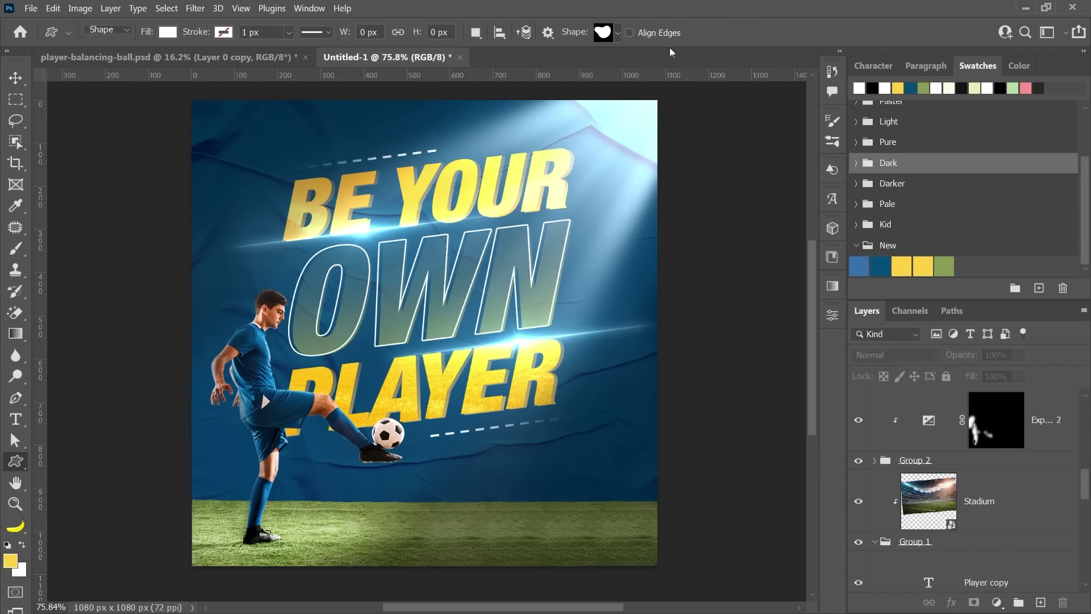
Draw the VG custom shape logo at the top-left and fill it yellow.
{"action": "left_click", "coordinate": [604, 32]}
{"action": "left_click", "coordinate": [367, 171]}
{"action": "scroll", "coordinate": [512, 199], "scroll_direction": "down", "scroll_amount": 3}
{"action": "double_click", "coordinate": [578, 210]}
{"action": "left_click_drag", "start_coordinate": [209, 121], "coordinate": [236, 143]}
{"action": "key", "text": "v"}
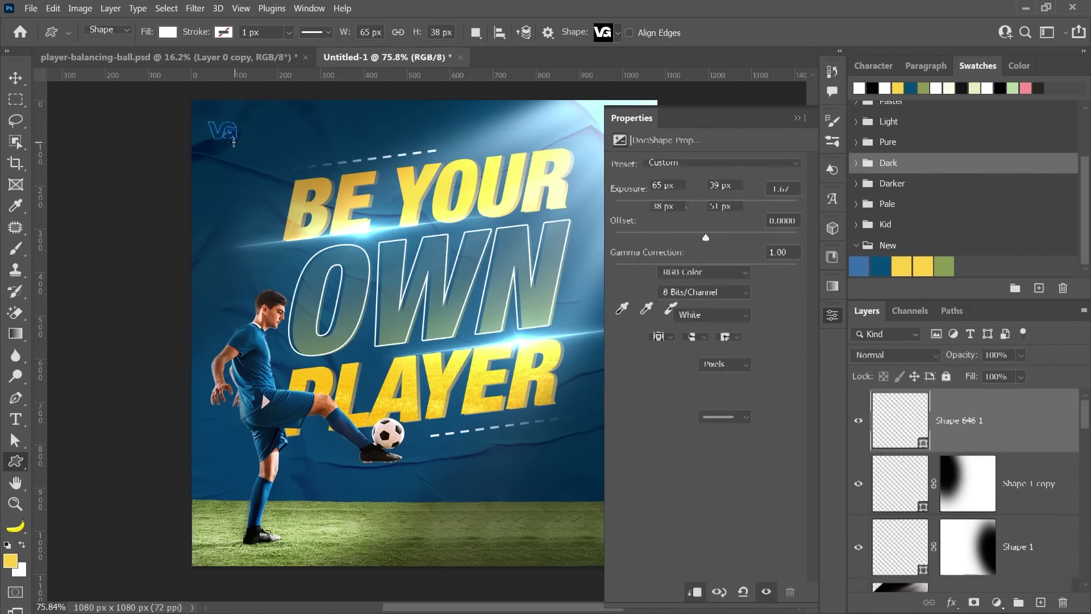
{"action": "left_click", "coordinate": [923, 266]}
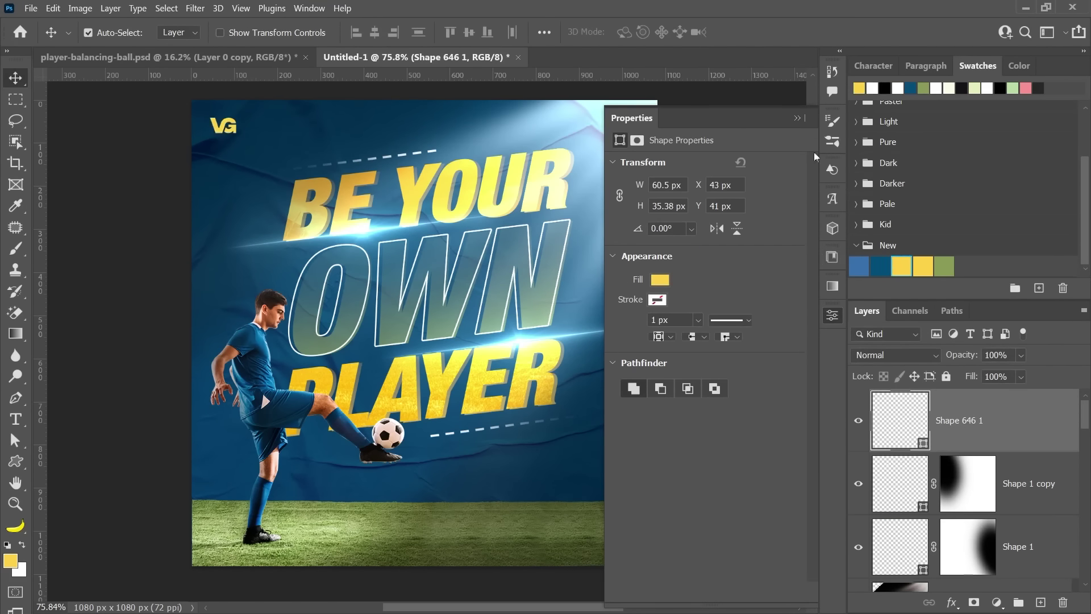
{"action": "left_click", "coordinate": [797, 119]}
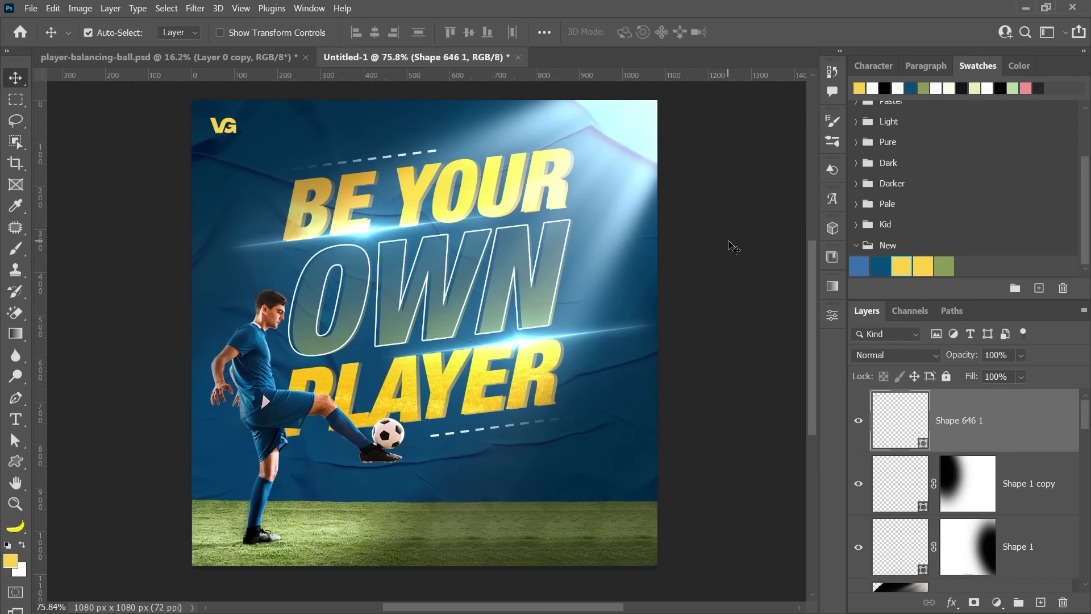
Paste the #playeroftheyear line from the notes into a new text layer.
{"action": "key", "text": "alt+Tab"}
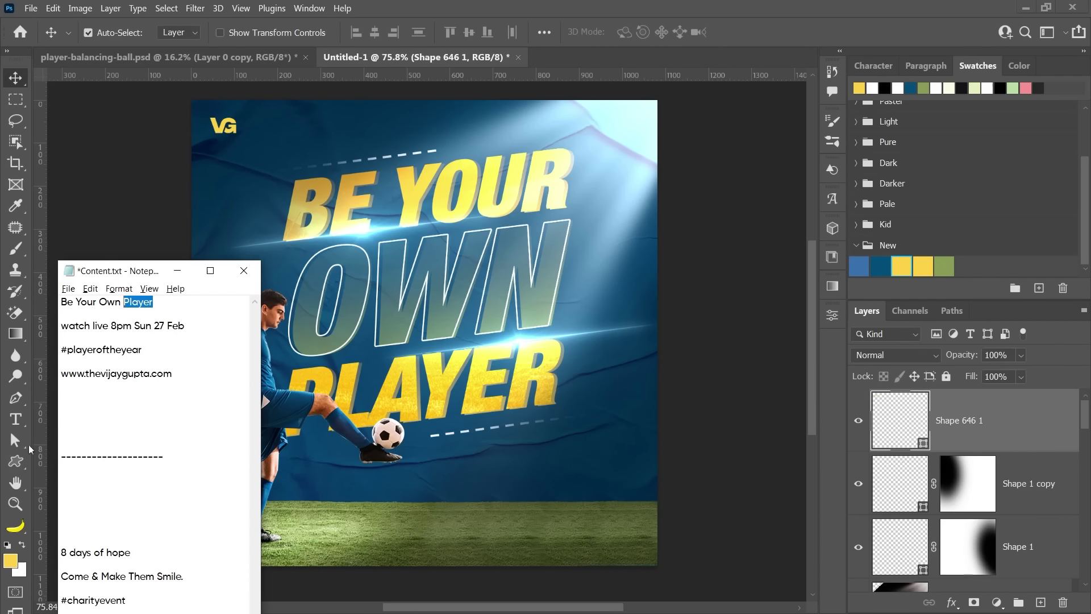
{"action": "left_click_drag", "start_coordinate": [60, 349], "coordinate": [143, 349]}
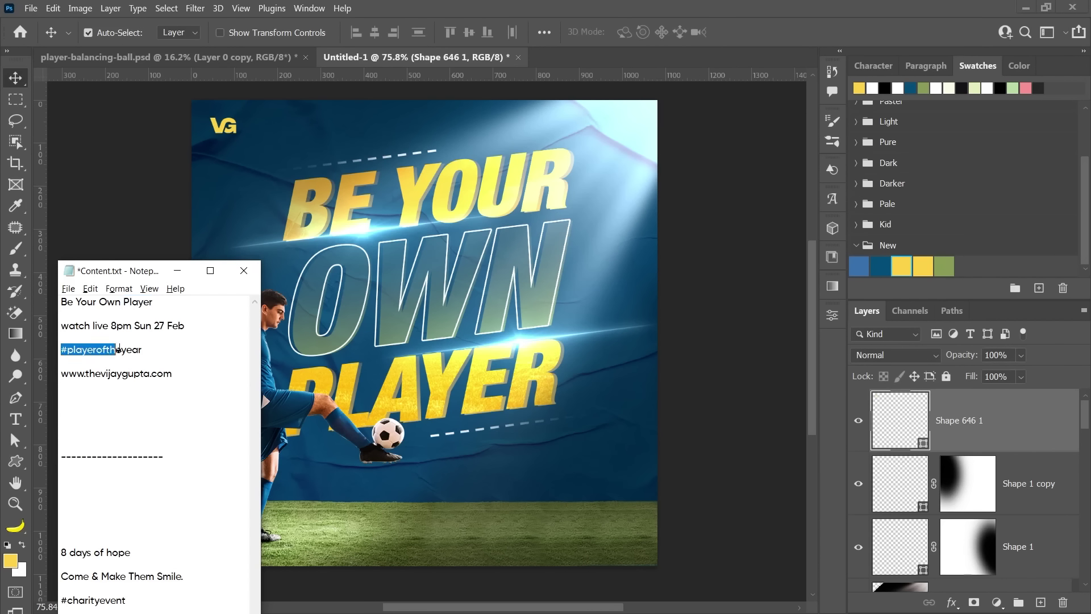
{"action": "key", "text": "alt+Tab"}
{"action": "key", "text": "t"}
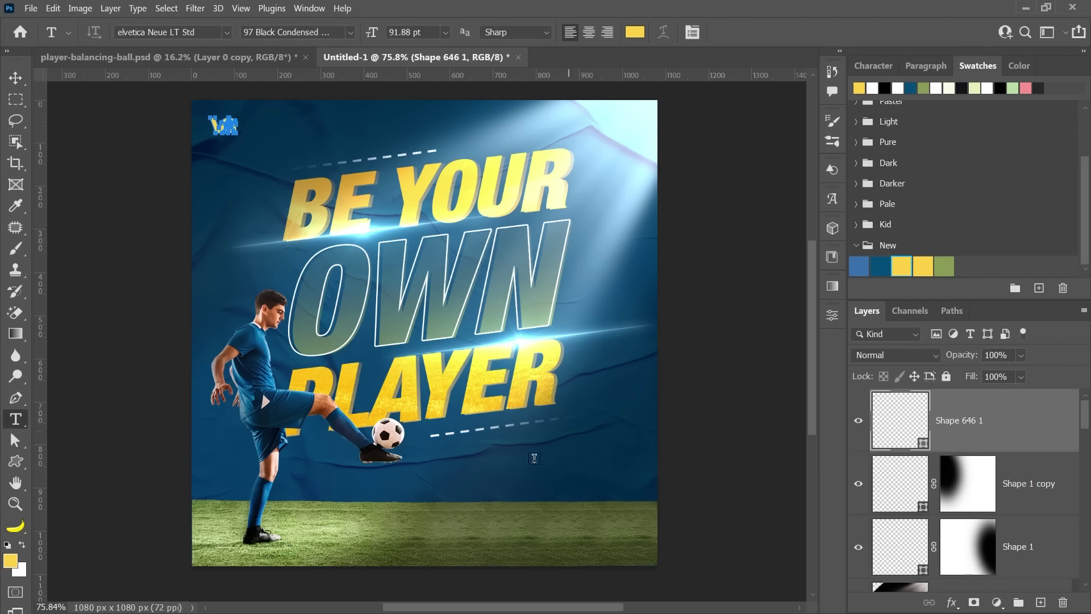
{"action": "left_click", "coordinate": [508, 487]}
{"action": "key", "text": "ctrl+v"}
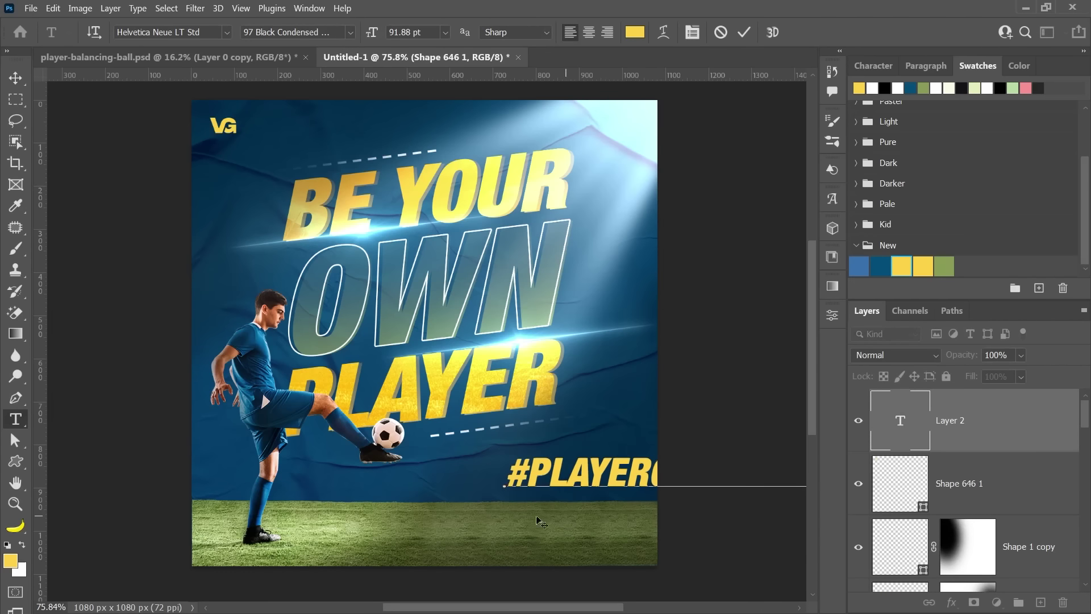
Set the hashtag to 47 Light Condensed Oblique, tracking 500, 23 pt.
{"action": "left_click", "coordinate": [873, 66]}
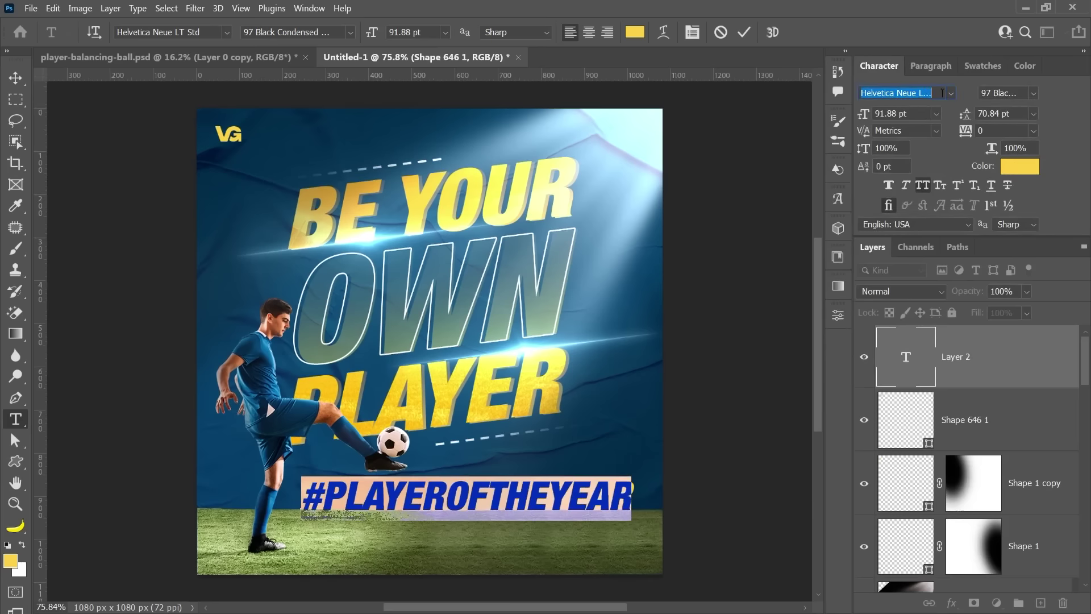
{"action": "left_click", "coordinate": [1012, 94]}
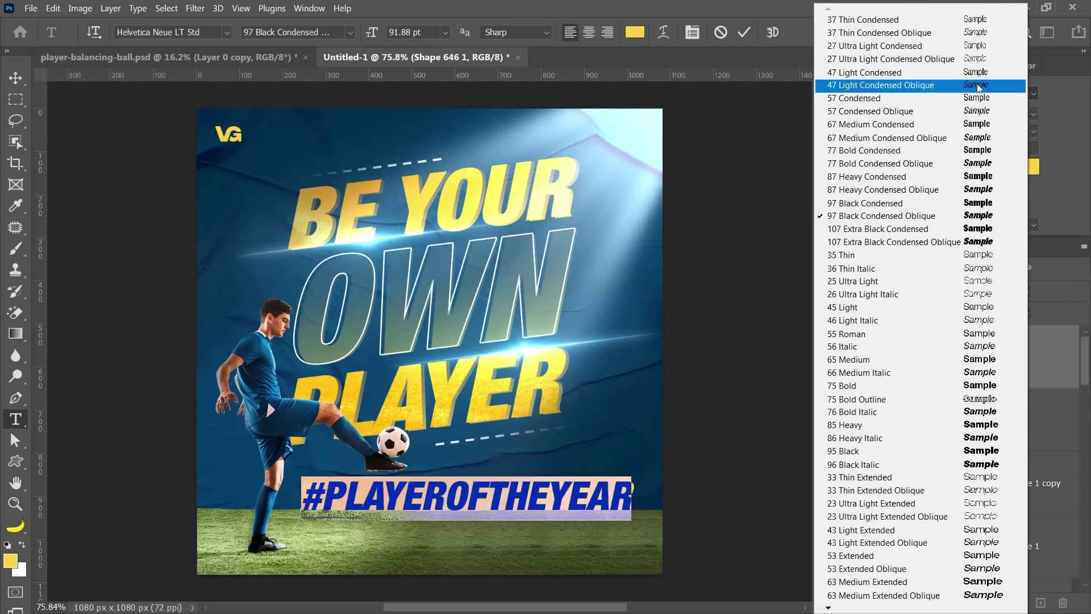
{"action": "left_click", "coordinate": [974, 85]}
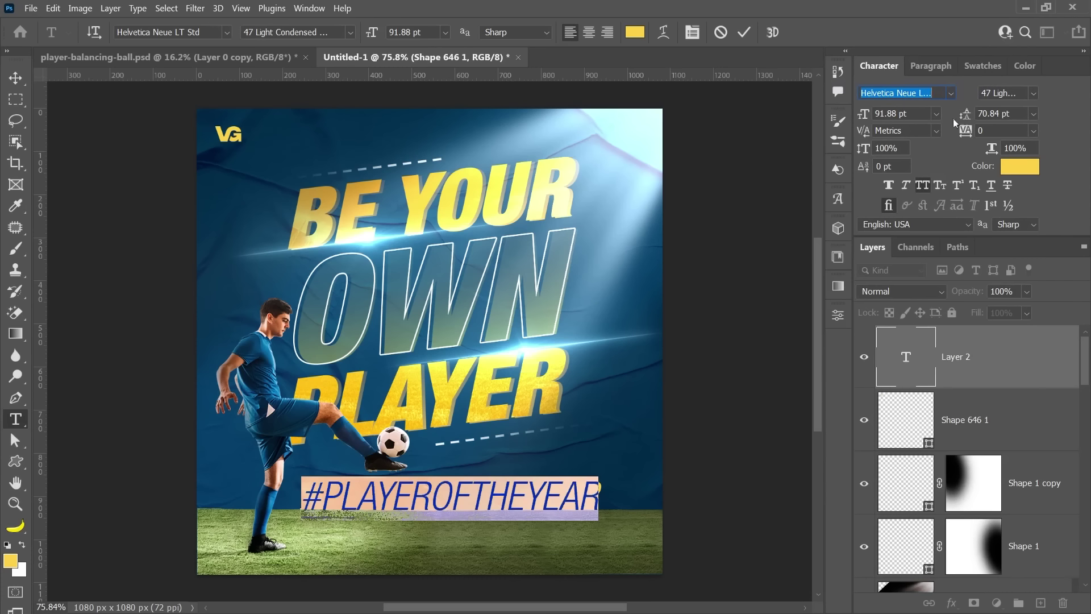
{"action": "left_click", "coordinate": [996, 129]}
{"action": "left_click", "coordinate": [1033, 131]}
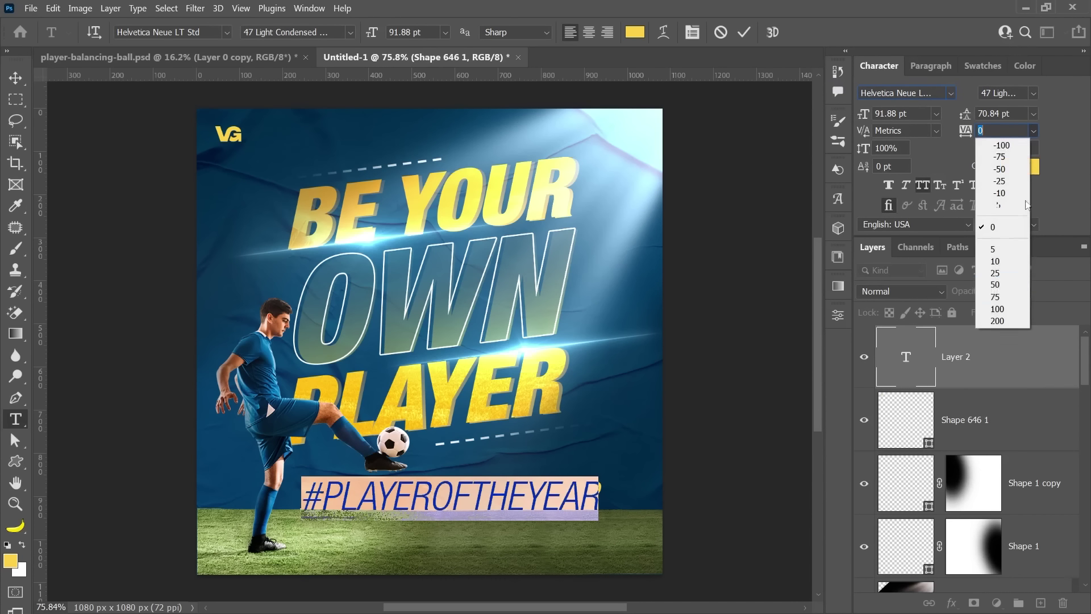
{"action": "left_click", "coordinate": [995, 312]}
{"action": "left_click", "coordinate": [904, 113]}
{"action": "type", "text": "23"}
{"action": "key", "text": "Return"}
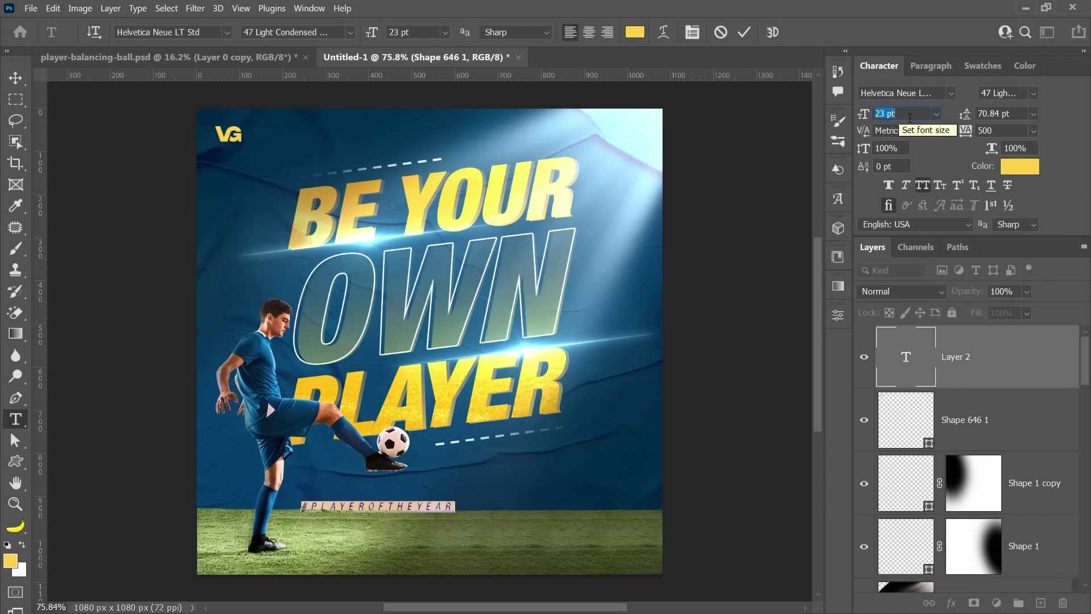
Rotate the hashtag -90° so it runs vertically along the left edge.
{"action": "key", "text": "ctrl+t"}
{"action": "mouse_move", "coordinate": [466, 489]}
{"action": "left_mouse_down"}
{"action": "mouse_move", "coordinate": [384, 419]}
{"action": "mouse_move", "coordinate": [221, 205]}
{"action": "left_mouse_up"}
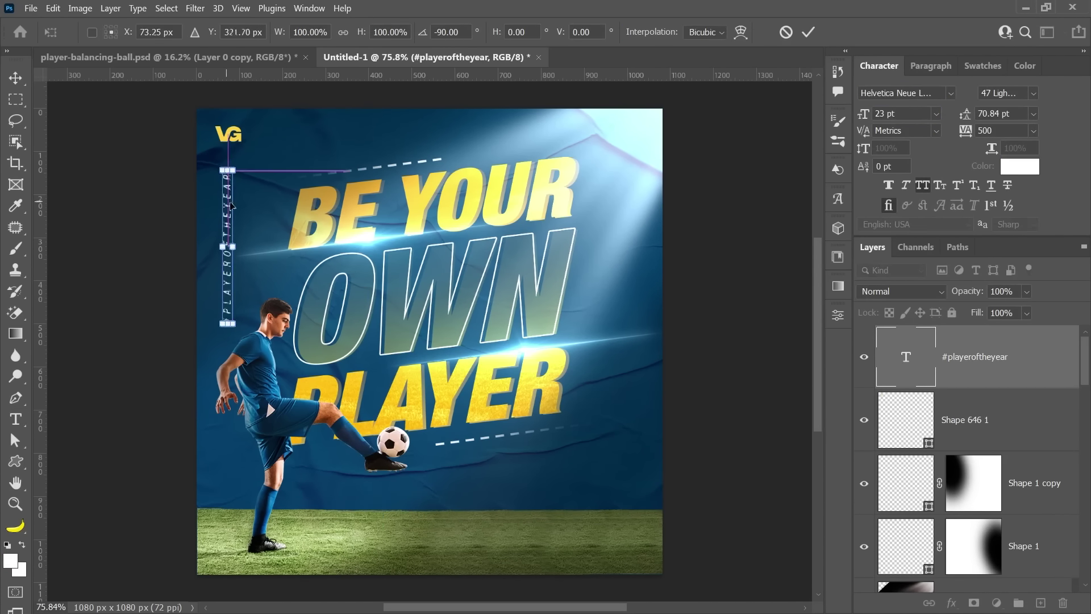
{"action": "key", "text": "Return"}
{"action": "key", "text": "v"}
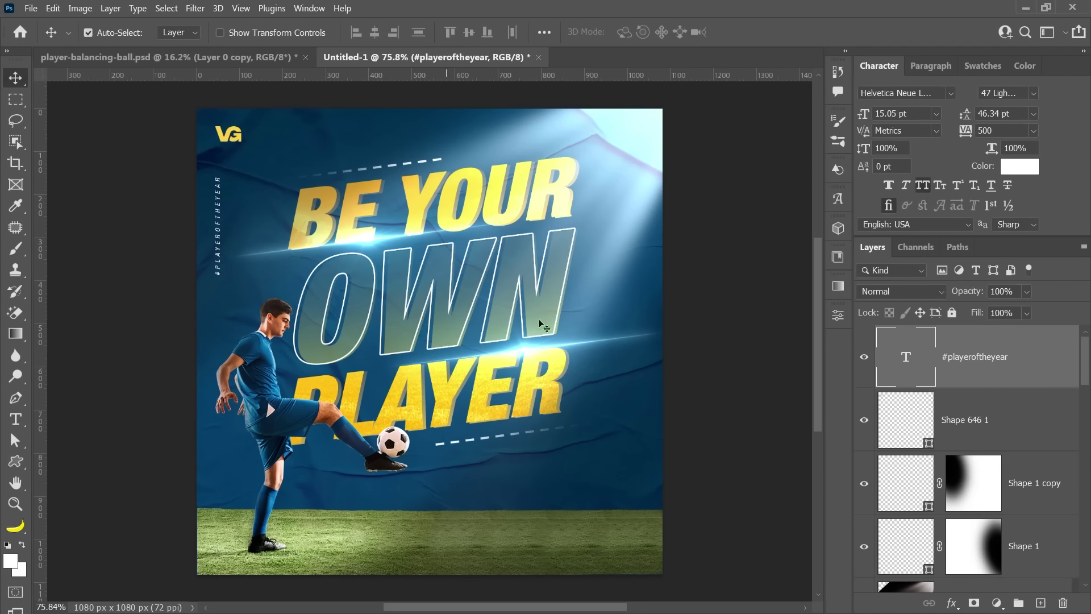
{"action": "scroll", "coordinate": [494, 321], "scroll_direction": "up", "scroll_amount": 1}
{"action": "left_click", "coordinate": [715, 295]}
Add a WATCH LIVE text layer at the lower right, pasted from the notes.
{"action": "key", "text": "t"}
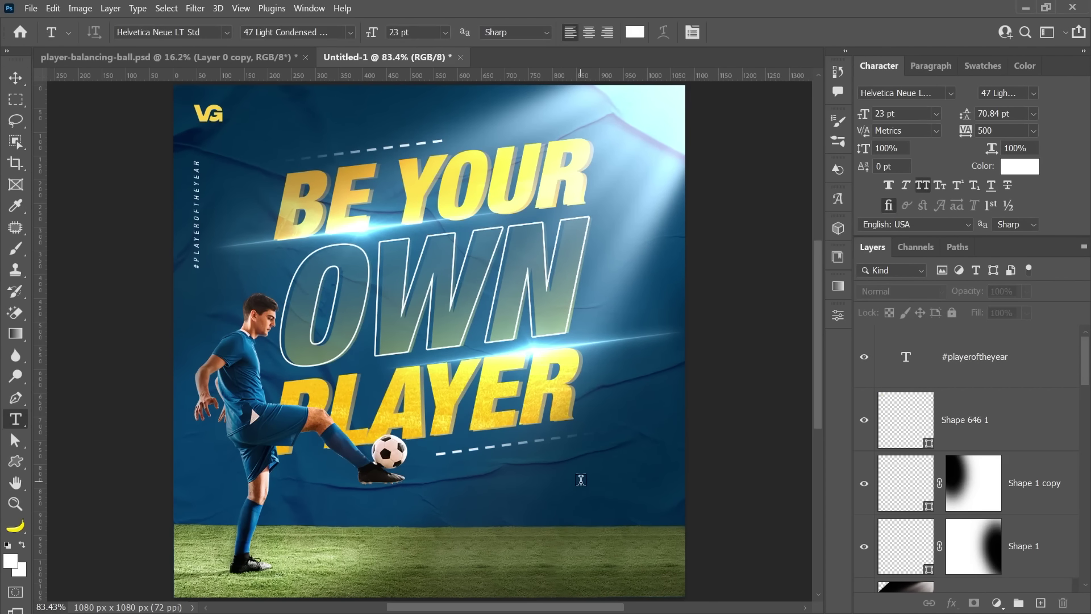
{"action": "left_click", "coordinate": [579, 480]}
{"action": "scroll", "coordinate": [586, 483], "scroll_direction": "down", "scroll_amount": 1}
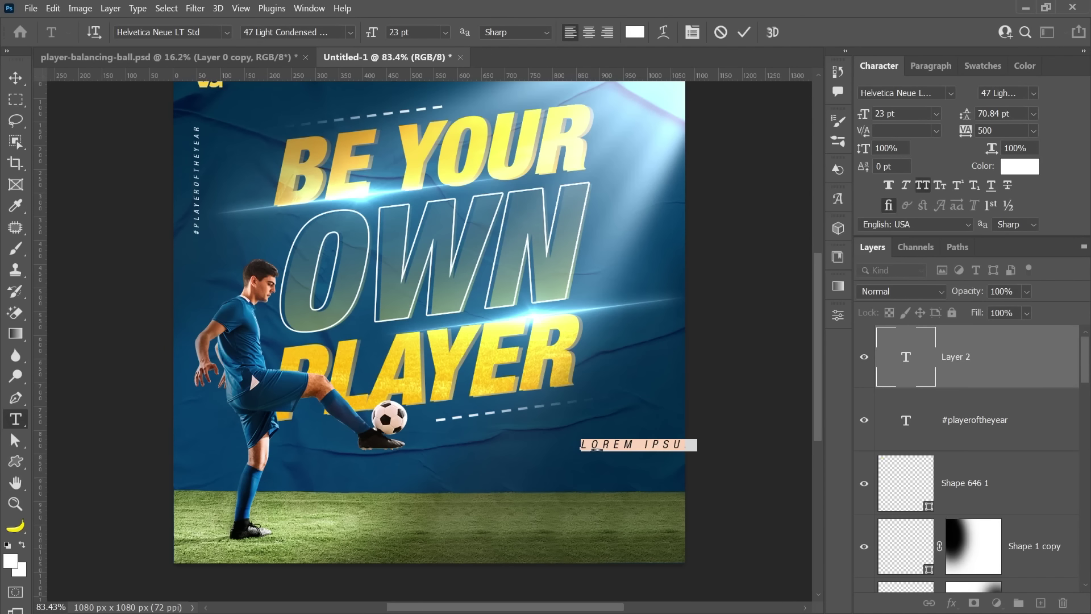
{"action": "key", "text": "alt+Tab"}
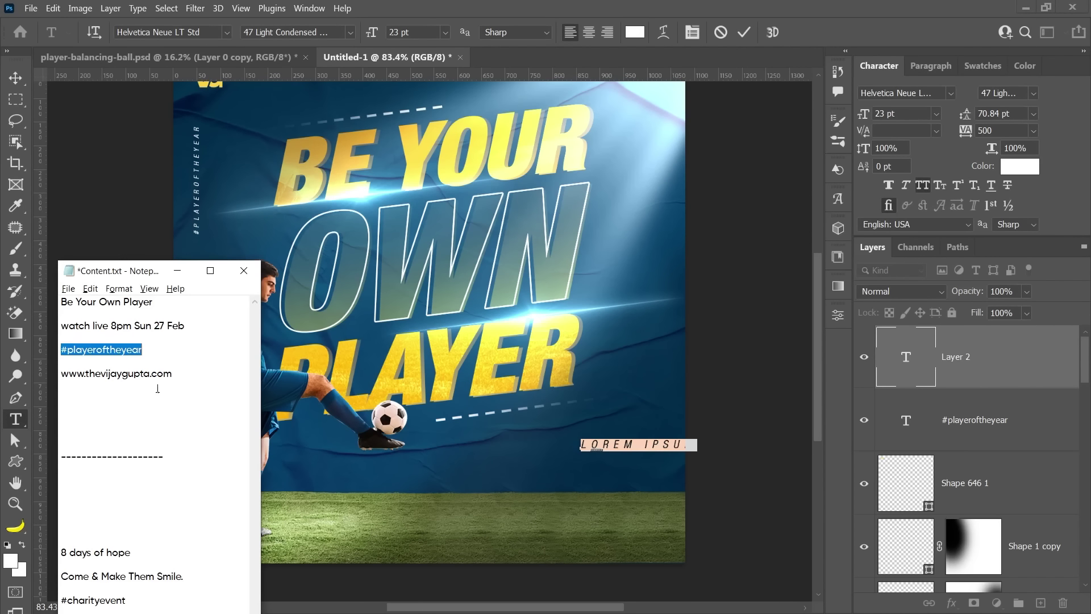
{"action": "left_click_drag", "start_coordinate": [107, 327], "coordinate": [10, 328]}
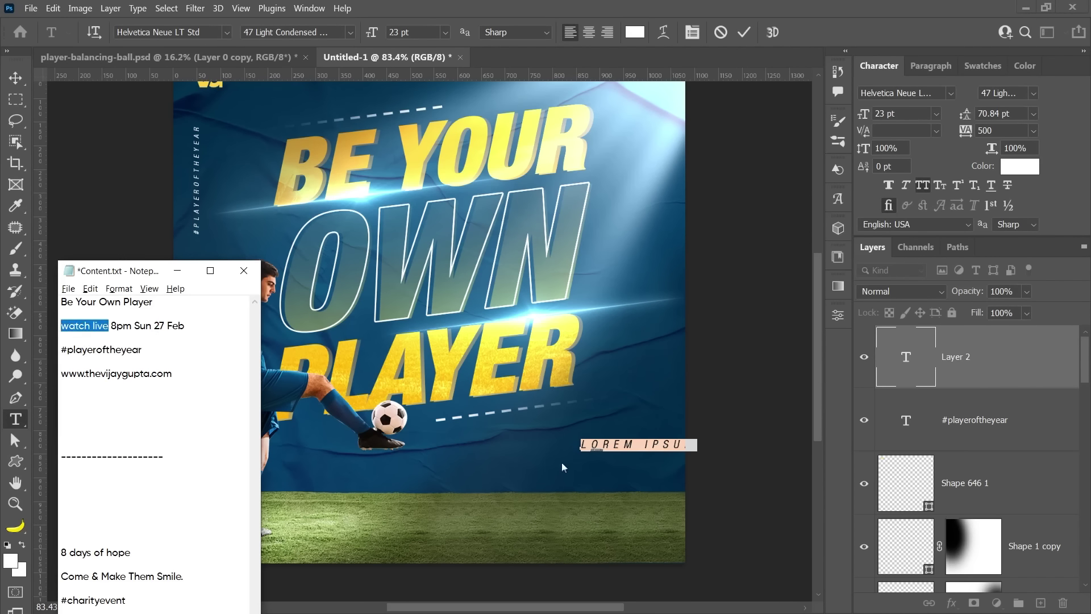
{"action": "key", "text": "ctrl+c"}
{"action": "key", "text": "alt+Tab"}
{"action": "key", "text": "ctrl+v"}
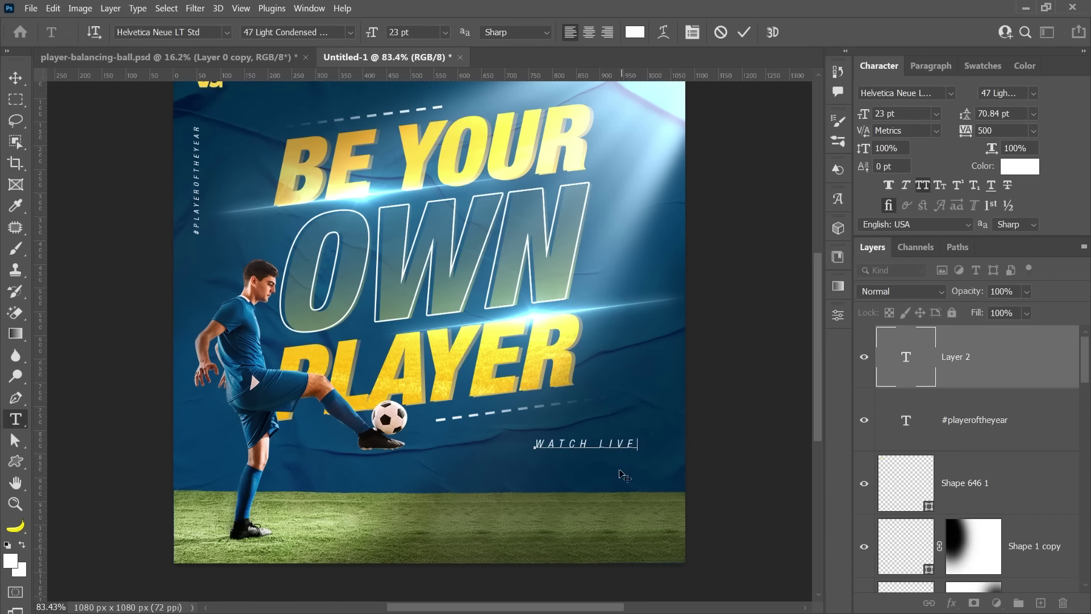
{"action": "key", "text": "ctrl+Return"}
{"action": "key", "text": "v"}
Add 8pm and Sun 27 Feb text lines below WATCH LIVE, nudging WATCH LIVE up.
{"action": "key", "text": "alt+Tab"}
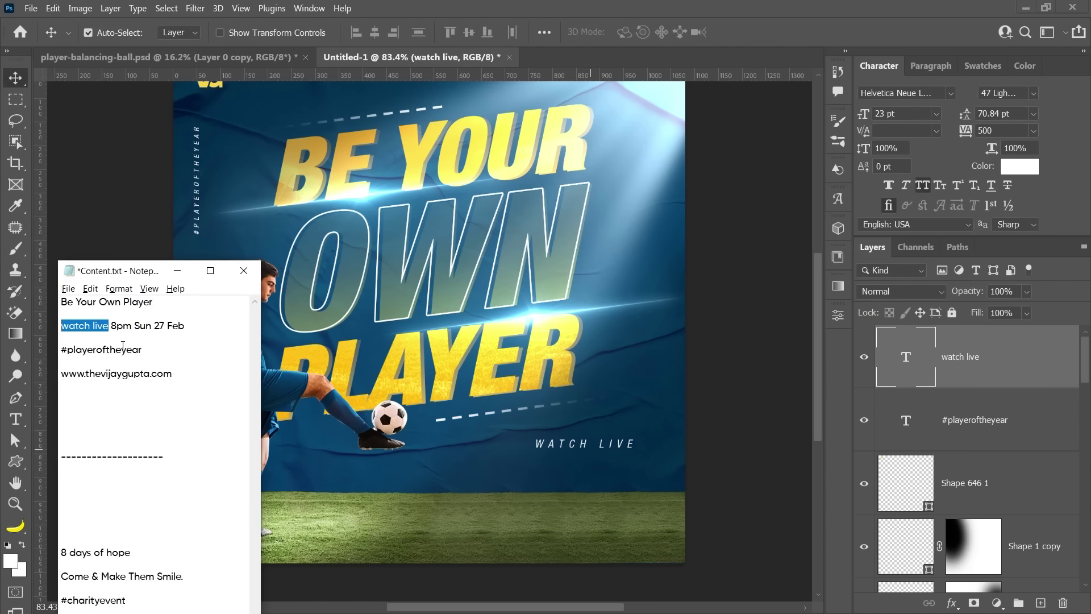
{"action": "left_click_drag", "start_coordinate": [112, 326], "coordinate": [185, 326]}
{"action": "key", "text": "ctrl+c"}
{"action": "key", "text": "alt+Tab"}
{"action": "key", "text": "ctrl+v"}
{"action": "key", "text": "alt+Tab"}
{"action": "key", "text": "ctrl+c"}
{"action": "key", "text": "alt+Tab"}
{"action": "key", "text": "ctrl+v"}
{"action": "scroll", "coordinate": [564, 487], "scroll_direction": "up", "scroll_amount": 2}
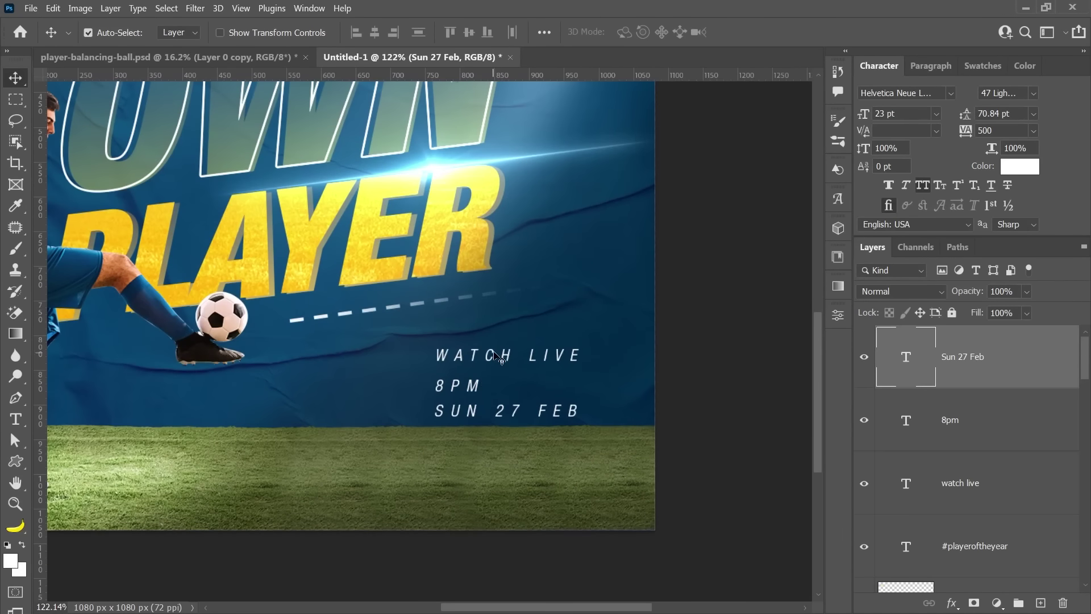
{"action": "left_click_drag", "start_coordinate": [499, 357], "coordinate": [494, 336]}
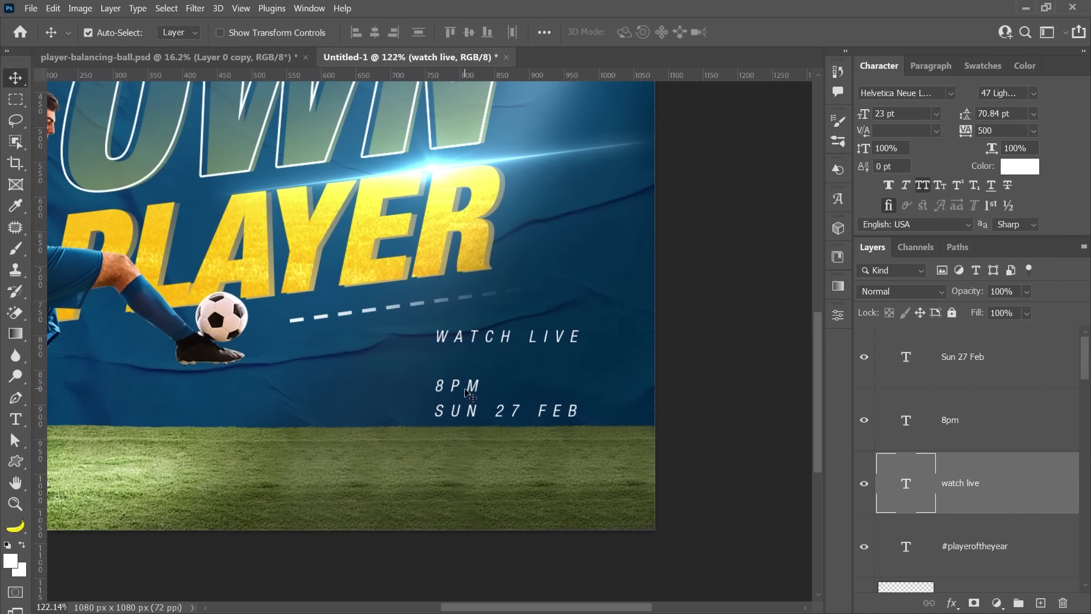
Make 8PM large in 97 Black and move SUN 27 FEB beneath it.
{"action": "left_click", "coordinate": [474, 386]}
{"action": "left_click", "coordinate": [1006, 93]}
{"action": "left_click", "coordinate": [904, 361]}
{"action": "scroll", "coordinate": [544, 417], "scroll_direction": "up", "scroll_amount": 2}
{"action": "left_click", "coordinate": [544, 418]}
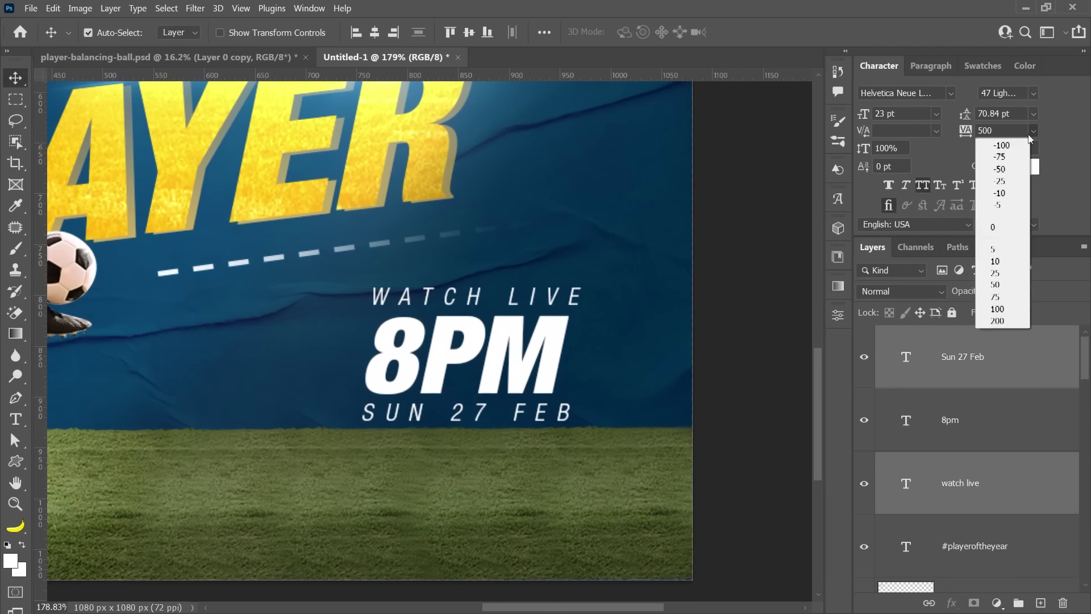
{"action": "left_click_drag", "start_coordinate": [544, 418], "coordinate": [536, 430]}
Give 8PM a yellow Stroke layer style.
{"action": "left_click", "coordinate": [951, 602]}
{"action": "left_click", "coordinate": [972, 496]}
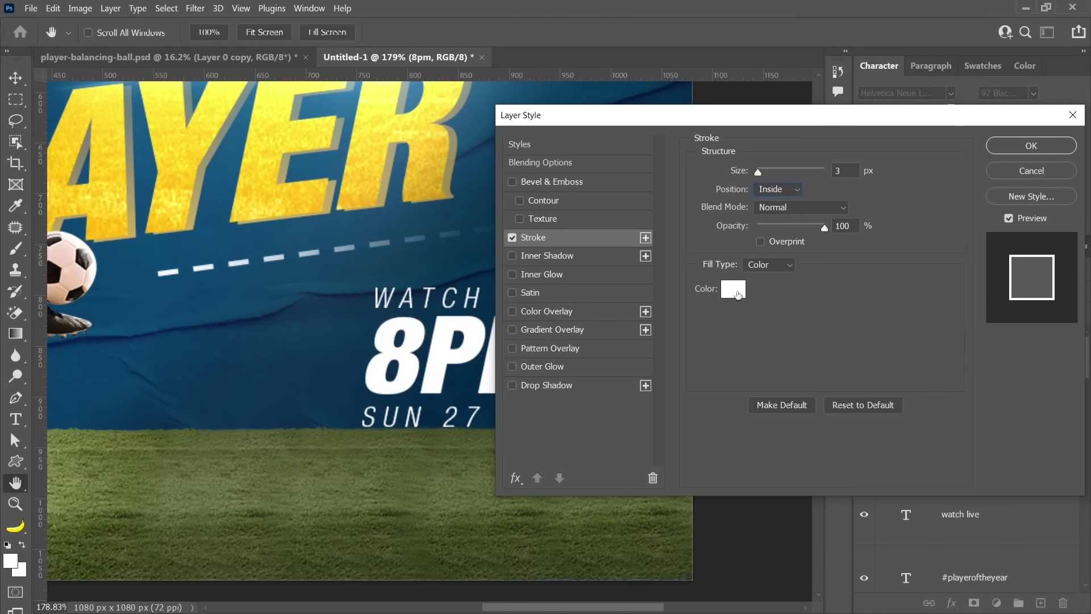
{"action": "left_click", "coordinate": [733, 288]}
{"action": "left_click", "coordinate": [901, 266]}
{"action": "left_click", "coordinate": [1031, 145]}
Scale the event-time block down toward the lower right with Free Transform.
{"action": "key", "text": "ctrl+t"}
{"action": "left_click_drag", "start_coordinate": [364, 287], "coordinate": [431, 331]}
{"action": "key", "text": "ctrl+0"}
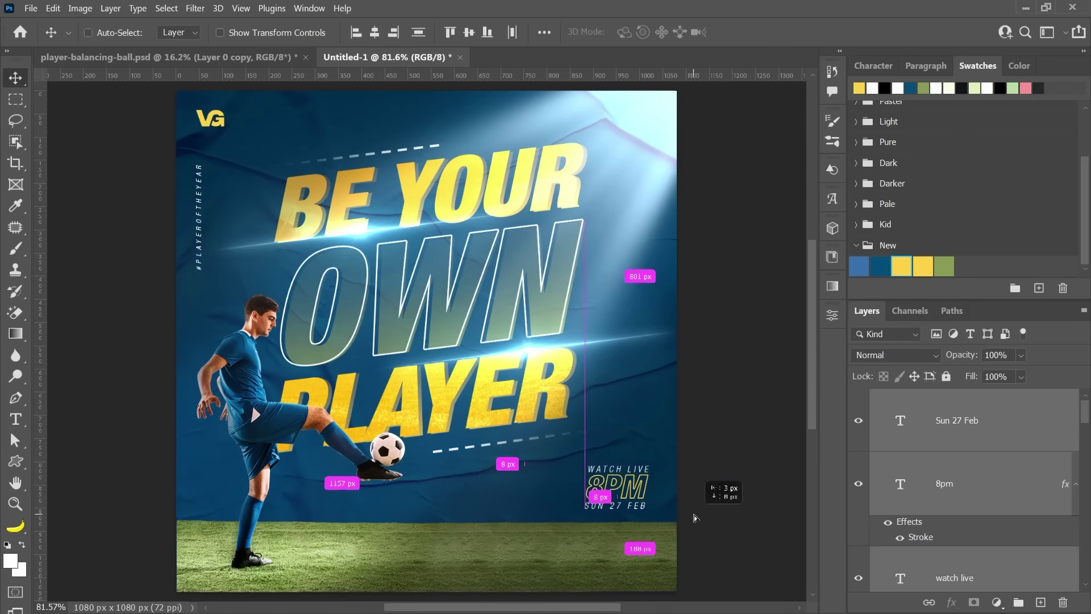
{"action": "key", "text": "Return"}
{"action": "scroll", "coordinate": [697, 505], "scroll_direction": "down", "scroll_amount": 1}
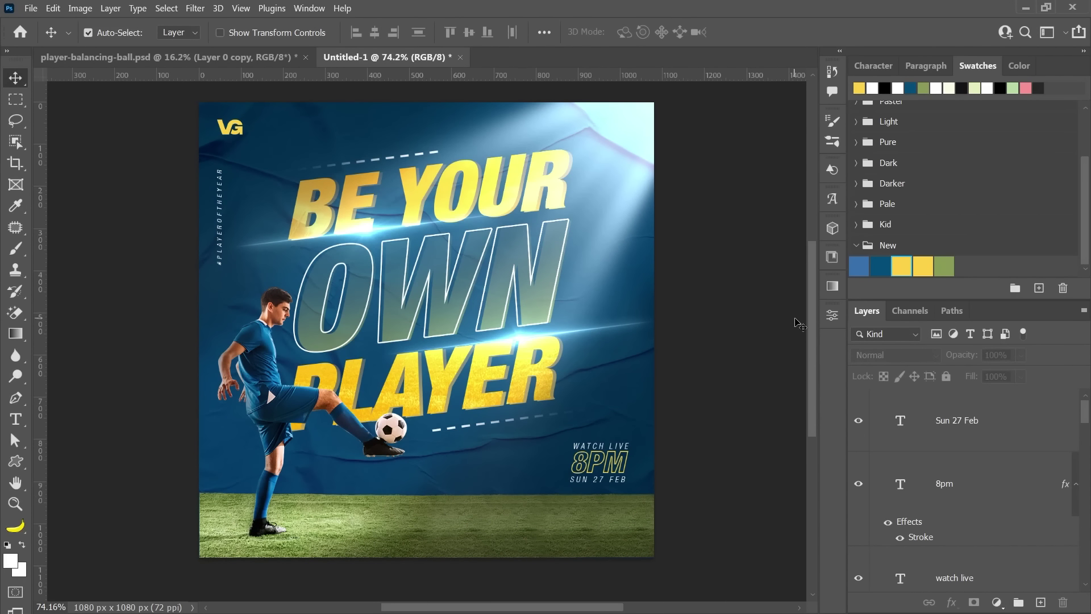
Place the Player footer graphic from the Libraries panel along the poster's bottom.
{"action": "left_click", "coordinate": [830, 261]}
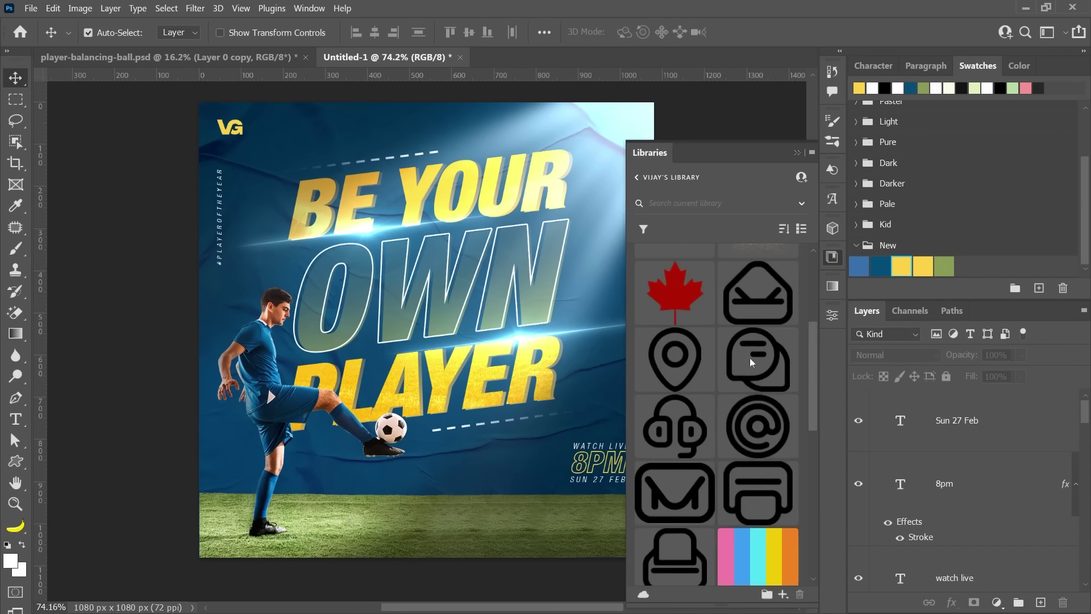
{"action": "scroll", "coordinate": [737, 415], "scroll_direction": "down", "scroll_amount": 5}
{"action": "scroll", "coordinate": [738, 415], "scroll_direction": "down", "scroll_amount": 3}
{"action": "left_click_drag", "start_coordinate": [746, 441], "coordinate": [498, 511]}
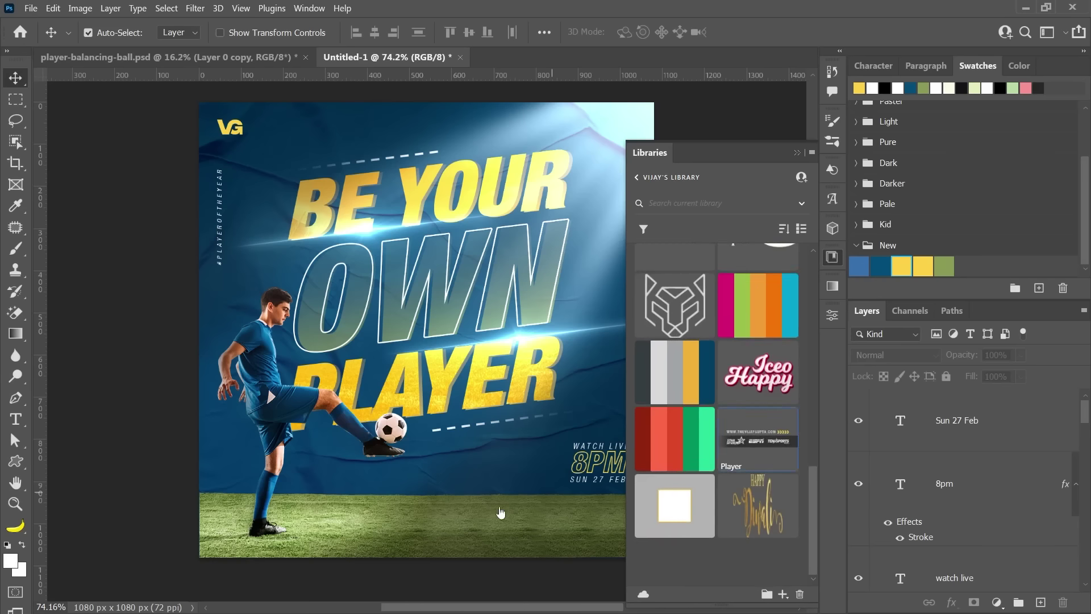
{"action": "key", "text": "Return"}
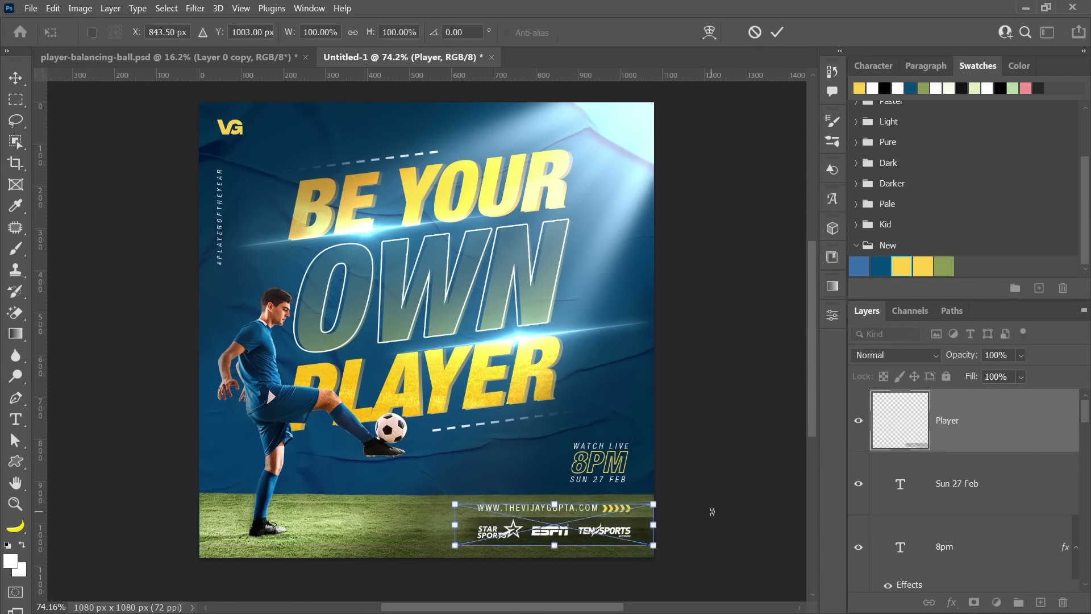
{"action": "scroll", "coordinate": [722, 500], "scroll_direction": "down", "scroll_amount": 1, "text": "alt"}
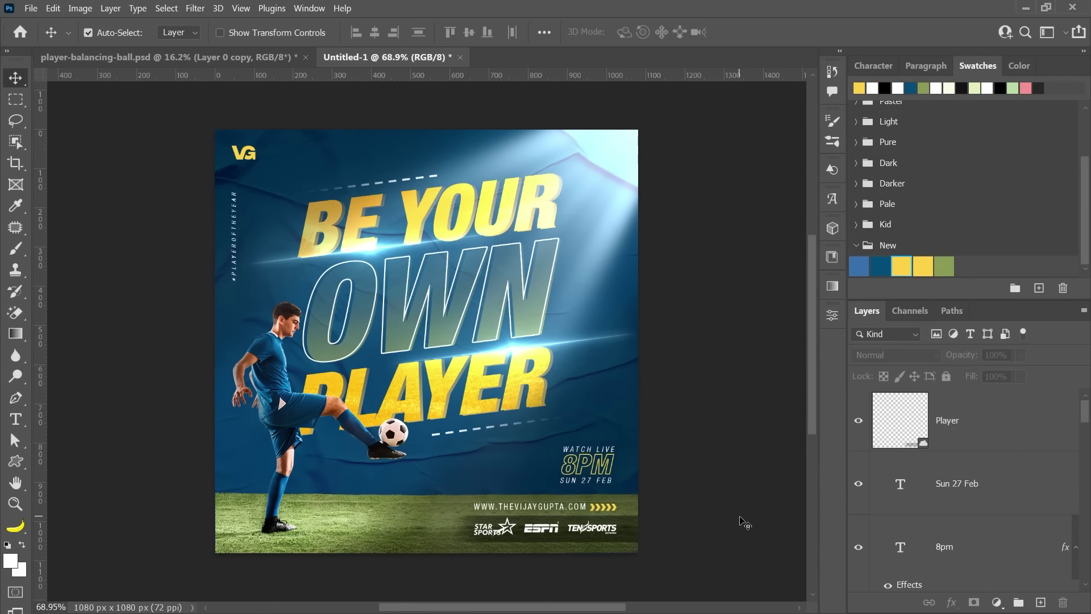
{"action": "scroll", "coordinate": [745, 521], "scroll_direction": "down", "scroll_amount": 1}
{"action": "scroll", "coordinate": [932, 568], "scroll_direction": "down", "scroll_amount": 3}
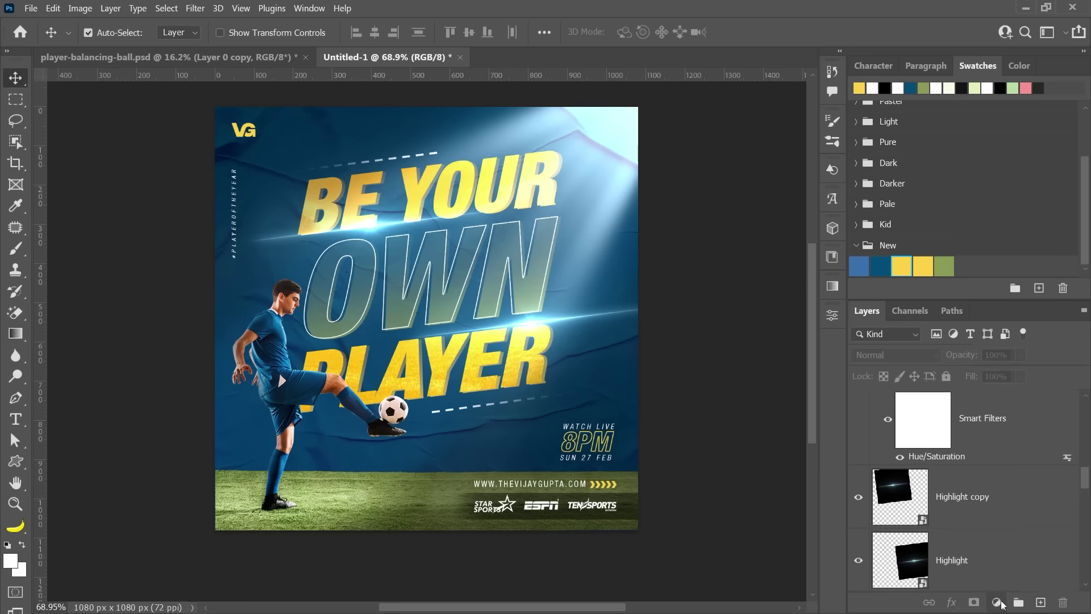
Add a Levels adjustment with slightly brighter highlights and deeper shadows.
{"action": "left_click", "coordinate": [999, 603]}
{"action": "left_click", "coordinate": [1034, 421]}
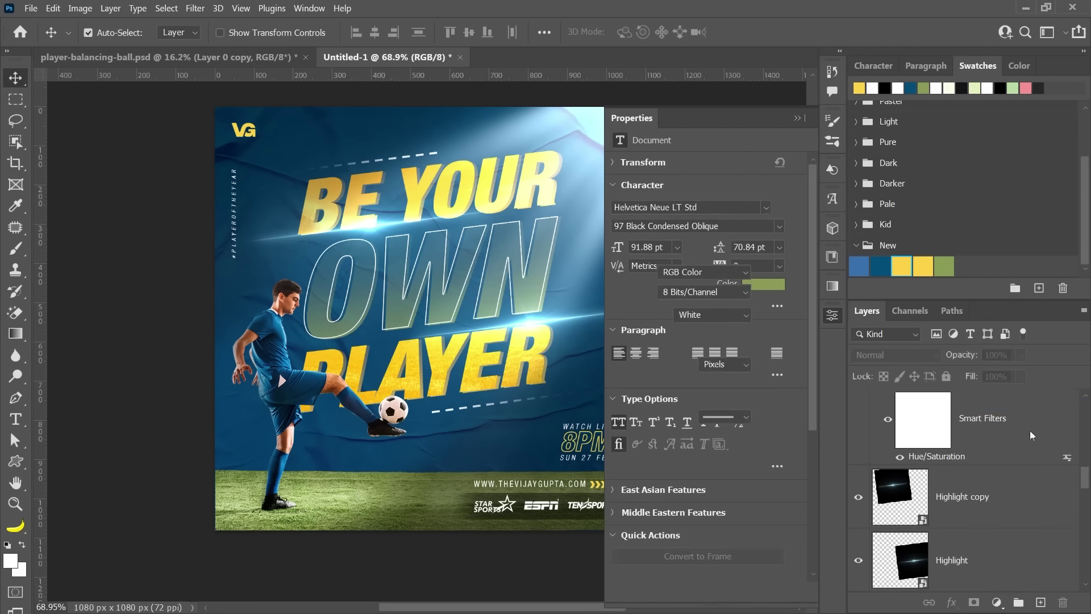
{"action": "left_click_drag", "start_coordinate": [784, 274], "coordinate": [783, 276]}
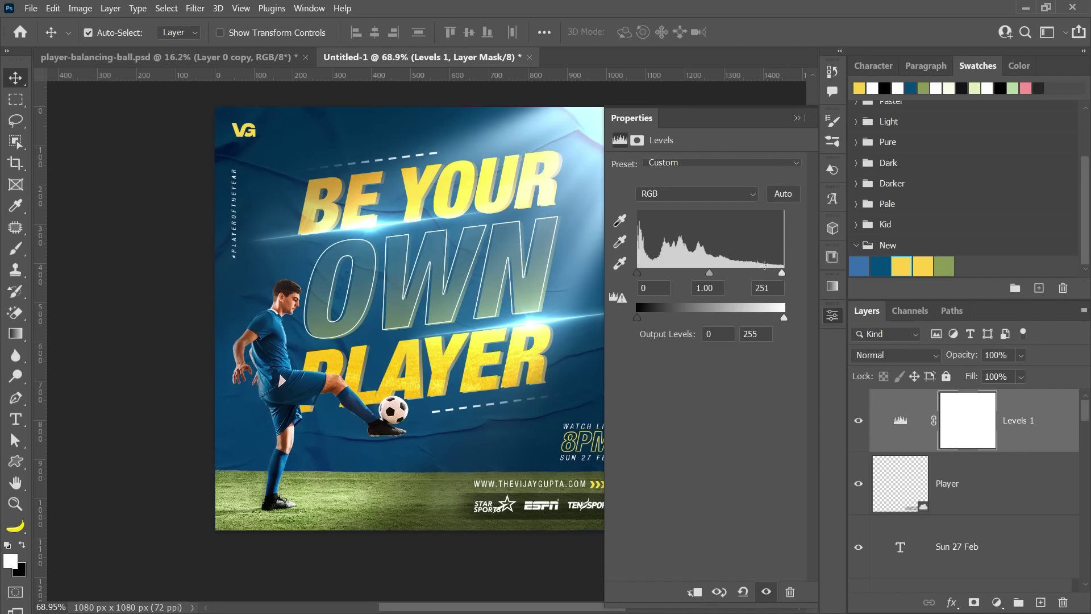
{"action": "left_click_drag", "start_coordinate": [637, 274], "coordinate": [642, 275]}
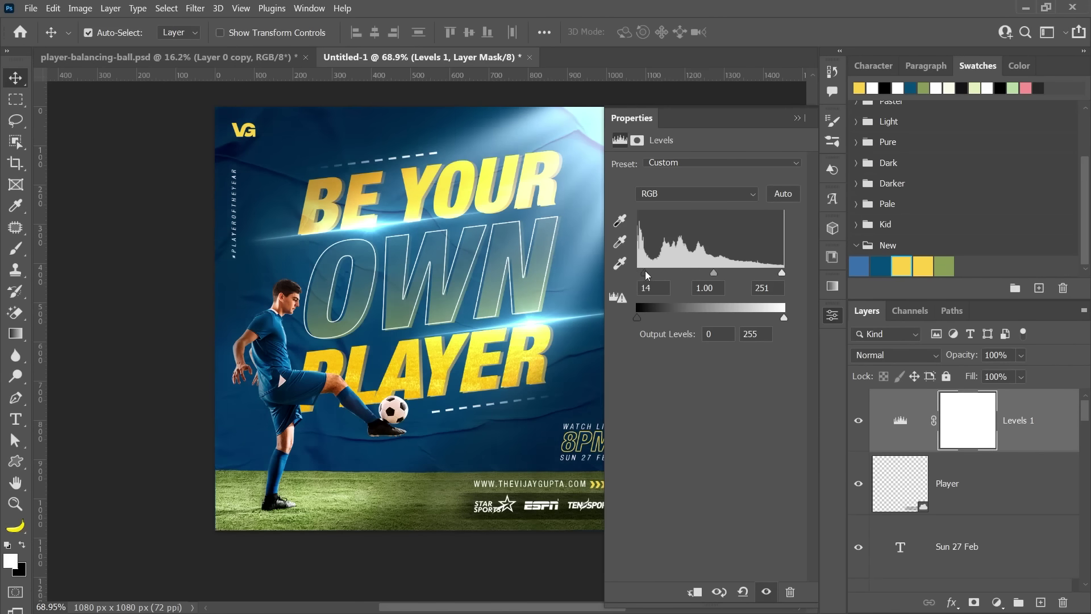
{"action": "left_click", "coordinate": [797, 118]}
Paint black with a large brush on the Levels mask to hide it top-right.
{"action": "scroll", "coordinate": [594, 142], "scroll_direction": "down", "scroll_amount": 1}
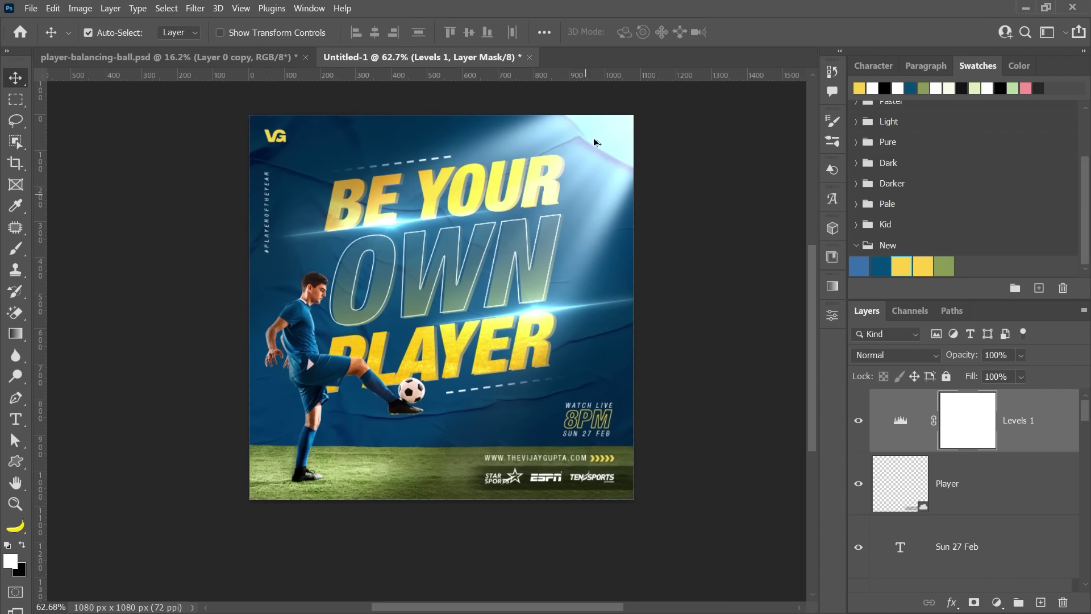
{"action": "scroll", "coordinate": [593, 177], "scroll_direction": "down", "scroll_amount": 1}
{"action": "key", "text": "b"}
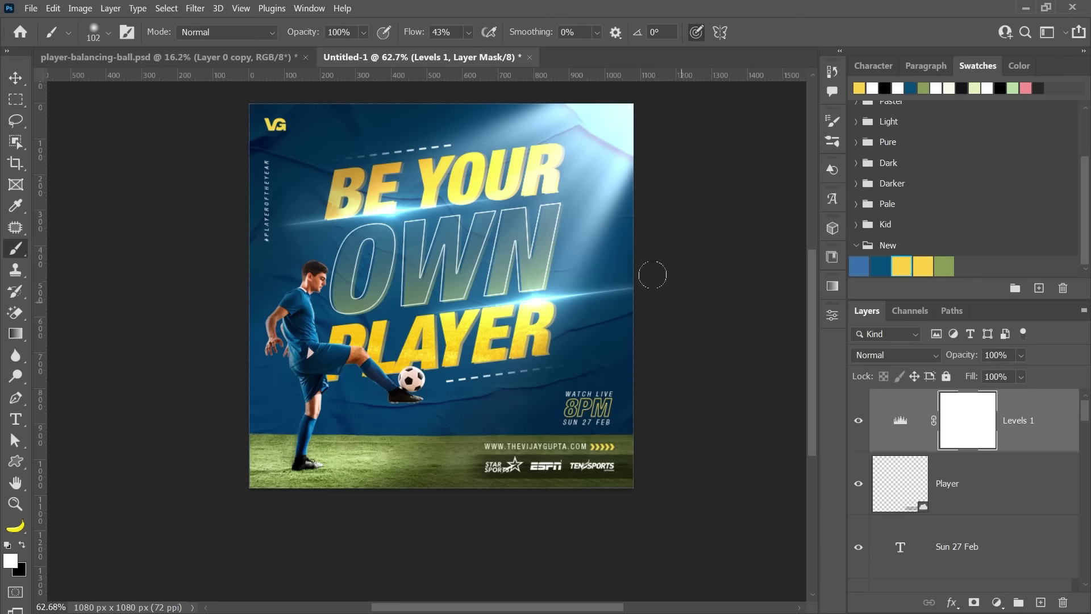
{"action": "right_click", "coordinate": [802, 207]}
{"action": "left_click_drag", "start_coordinate": [561, 236], "coordinate": [624, 257]}
{"action": "key", "text": "x"}
{"action": "left_click_drag", "start_coordinate": [646, 182], "coordinate": [572, 170]}
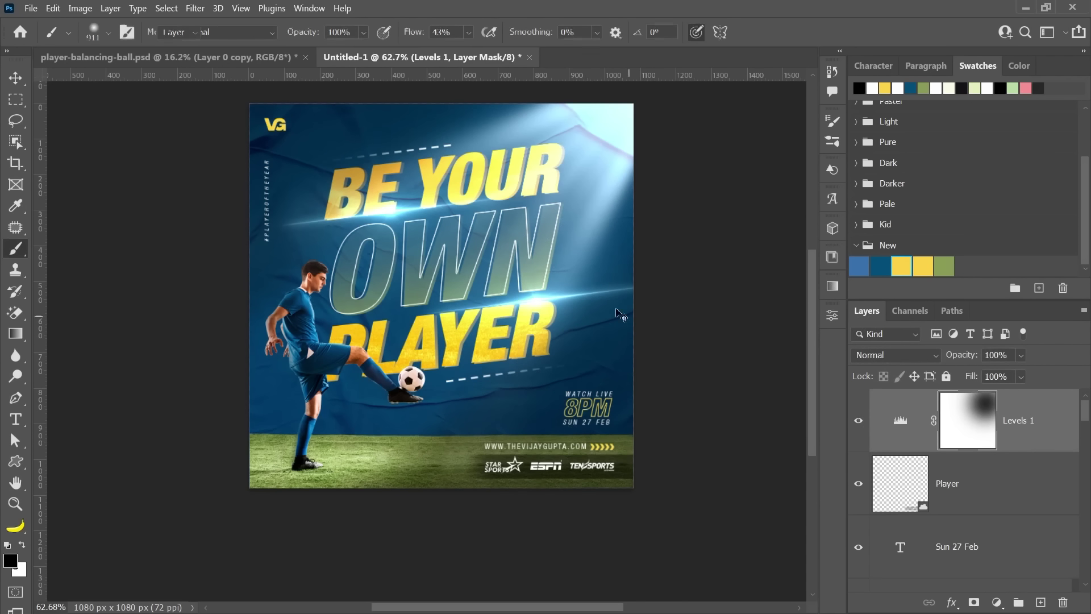
{"action": "key", "text": "v"}
{"action": "scroll", "coordinate": [568, 357], "scroll_direction": "up", "scroll_amount": 1}
{"action": "scroll", "coordinate": [569, 357], "scroll_direction": "down", "scroll_amount": 1}
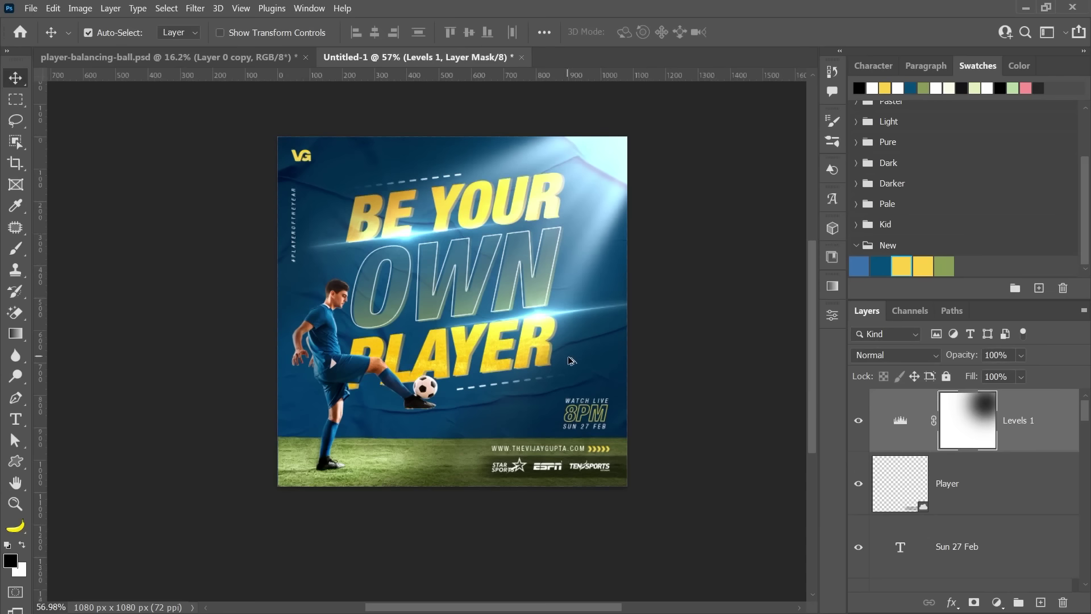
Add a blue Photo Filter adjustment and set its fill to 54%.
{"action": "left_click", "coordinate": [1002, 597]}
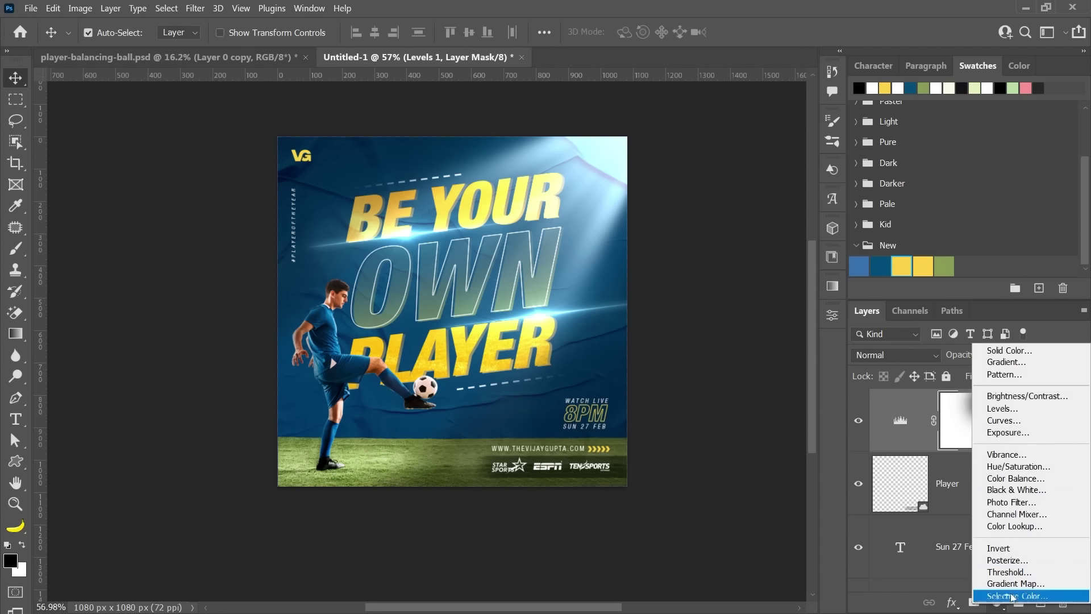
{"action": "left_click", "coordinate": [1026, 504]}
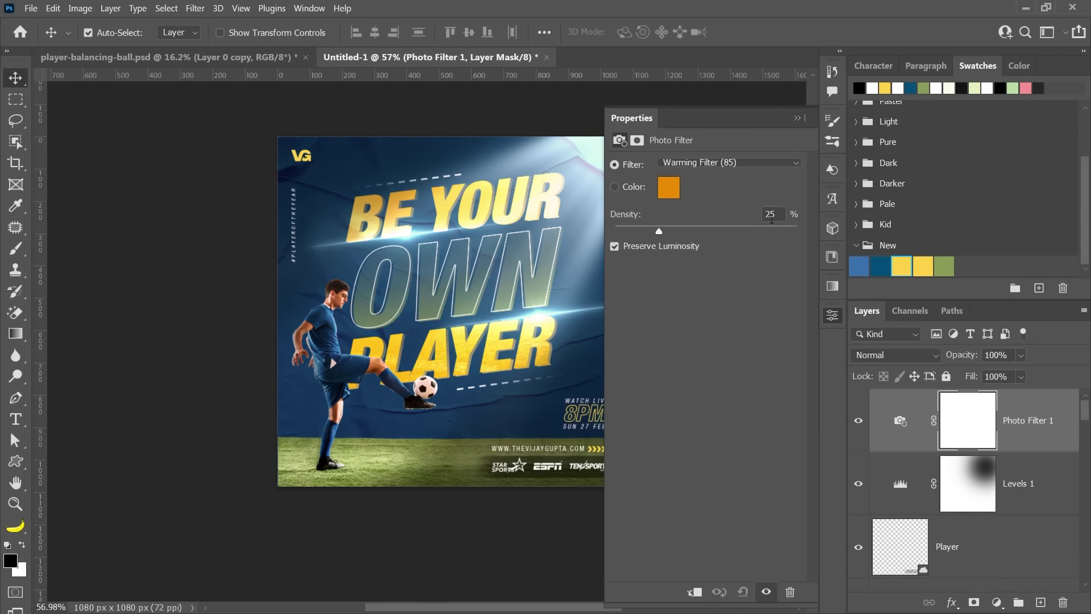
{"action": "left_click", "coordinate": [668, 187]}
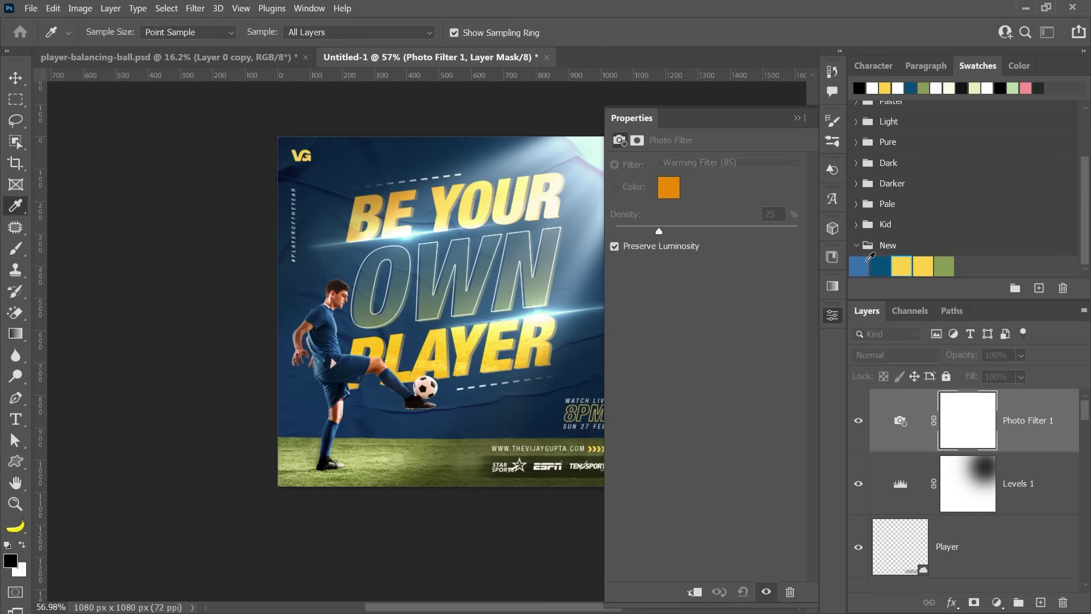
{"action": "left_click", "coordinate": [859, 266]}
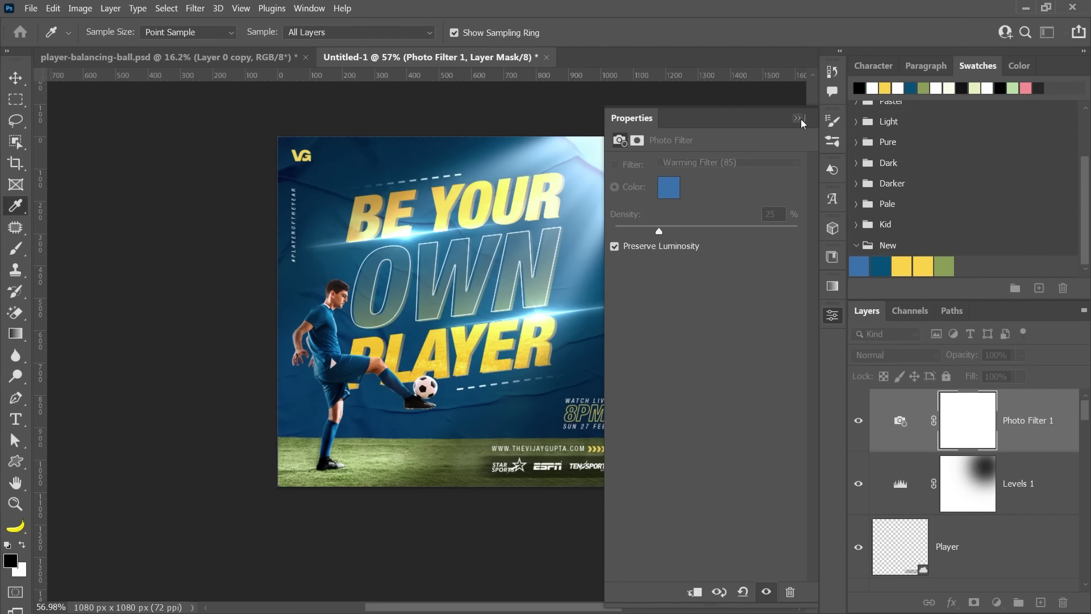
{"action": "left_click", "coordinate": [801, 120]}
{"action": "left_click_drag", "start_coordinate": [971, 377], "coordinate": [941, 379]}
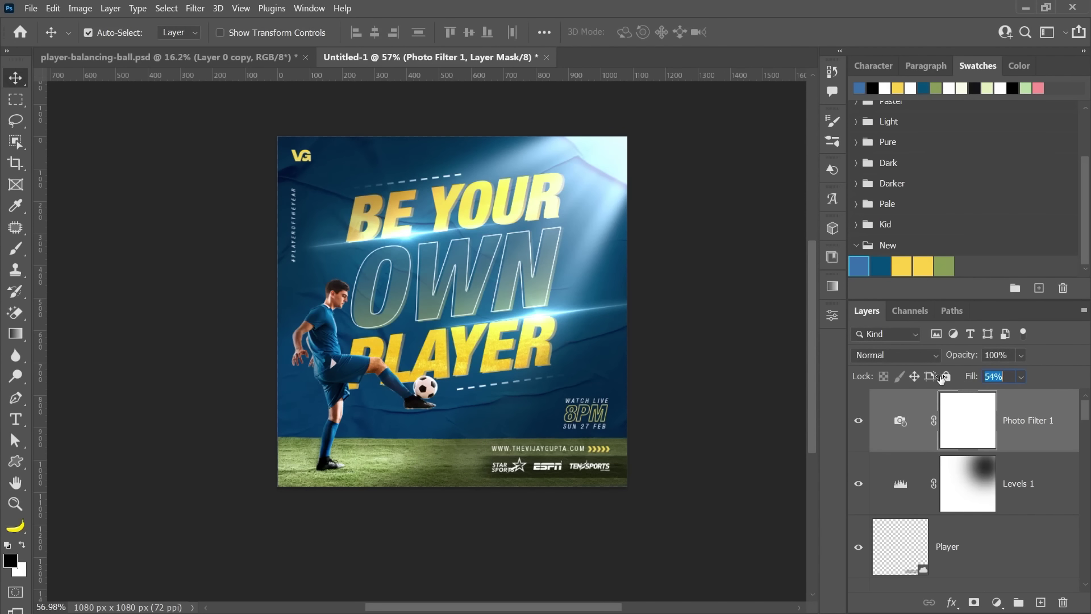
{"action": "left_click", "coordinate": [744, 390]}
{"action": "key", "text": "ctrl+0"}
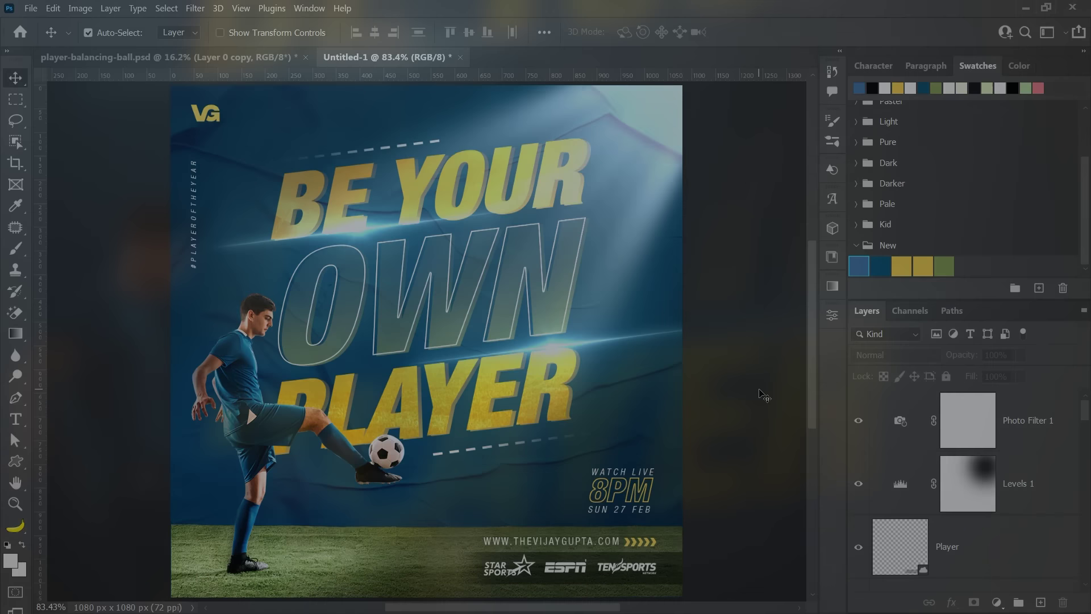
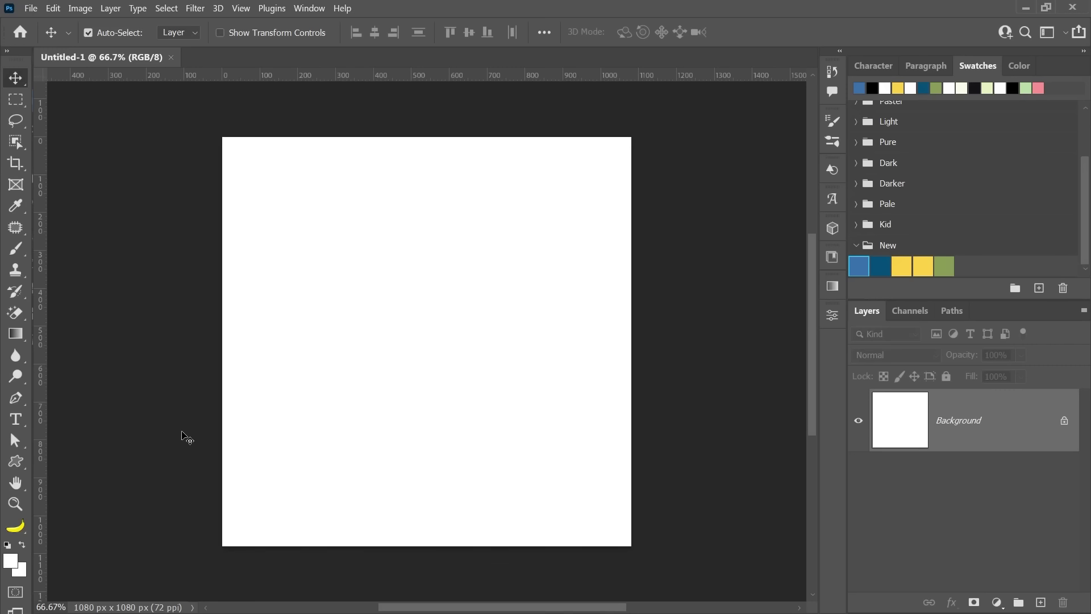
Delete the blank first line in Content.txt and check the event text lines.
{"action": "key", "text": "alt+Tab"}
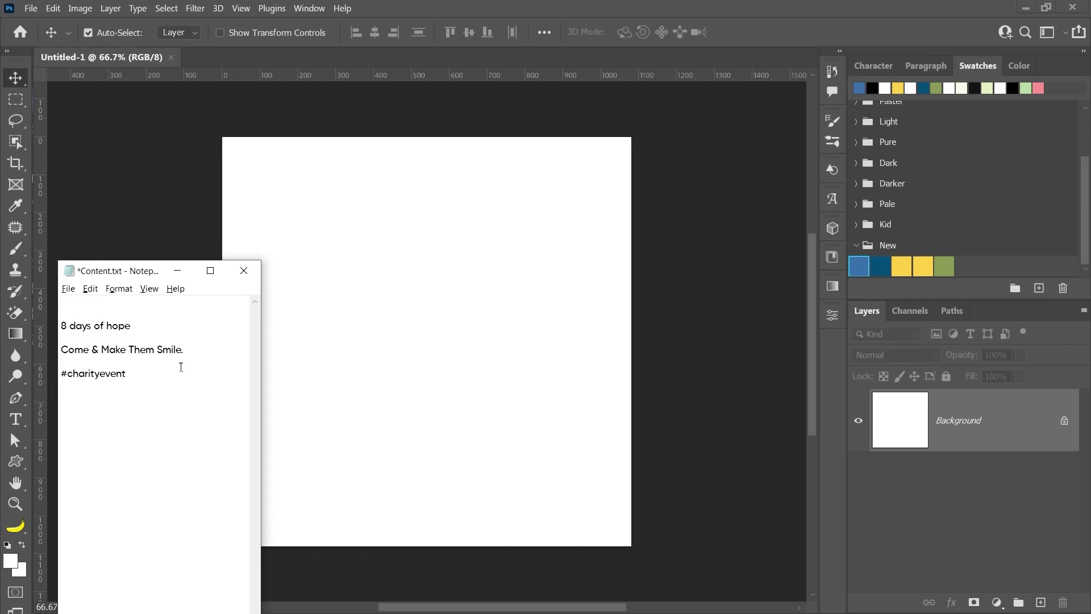
{"action": "key", "text": "Delete"}
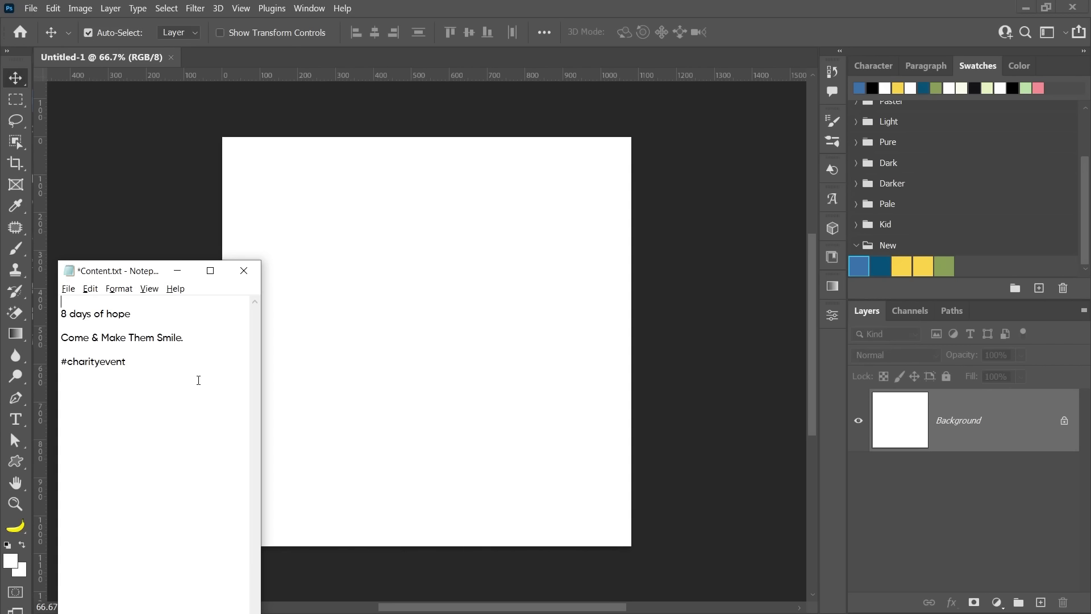
{"action": "left_click_drag", "start_coordinate": [61, 313], "coordinate": [129, 324]}
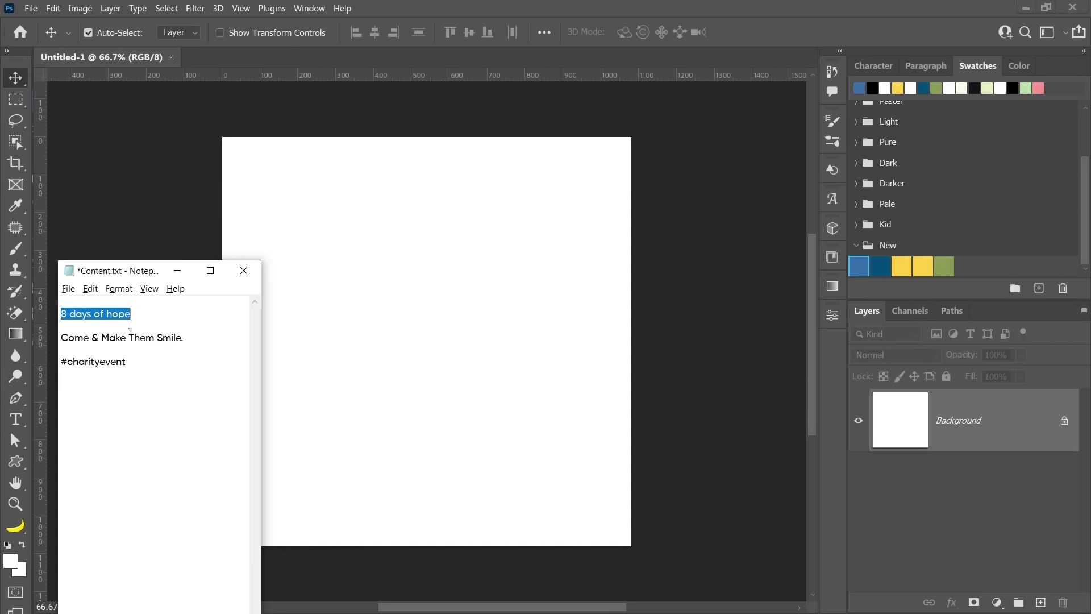
{"action": "left_click_drag", "start_coordinate": [61, 337], "coordinate": [185, 339]}
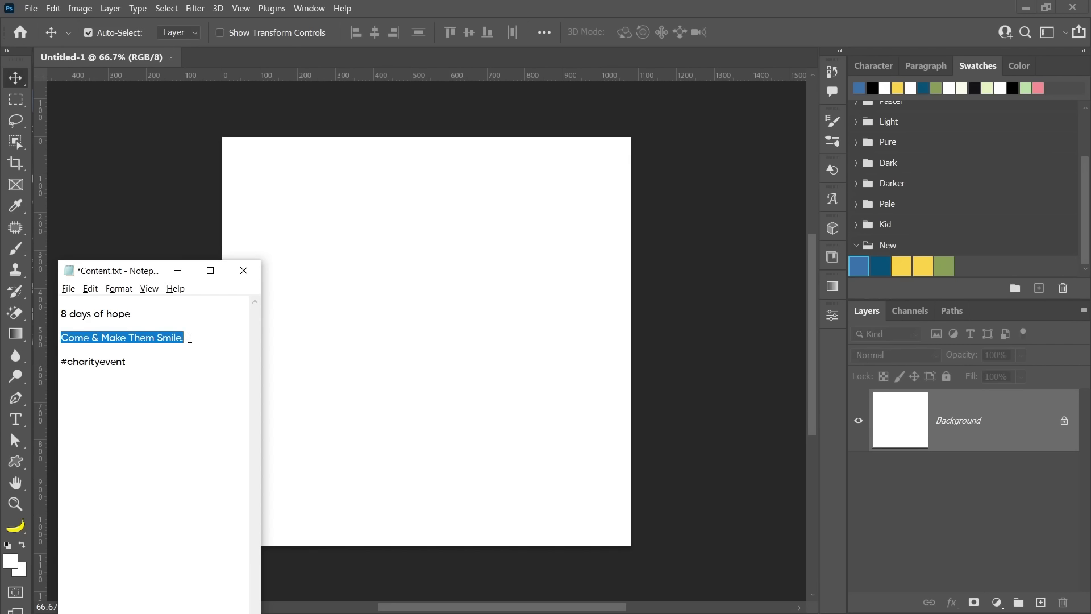
{"action": "left_click", "coordinate": [189, 338]}
{"action": "triple_click", "coordinate": [61, 341]}
Select the 8 in Notepad, then bring up Photoshop's new fill/adjustment layer menu.
{"action": "left_click_drag", "start_coordinate": [68, 313], "coordinate": [39, 312]}
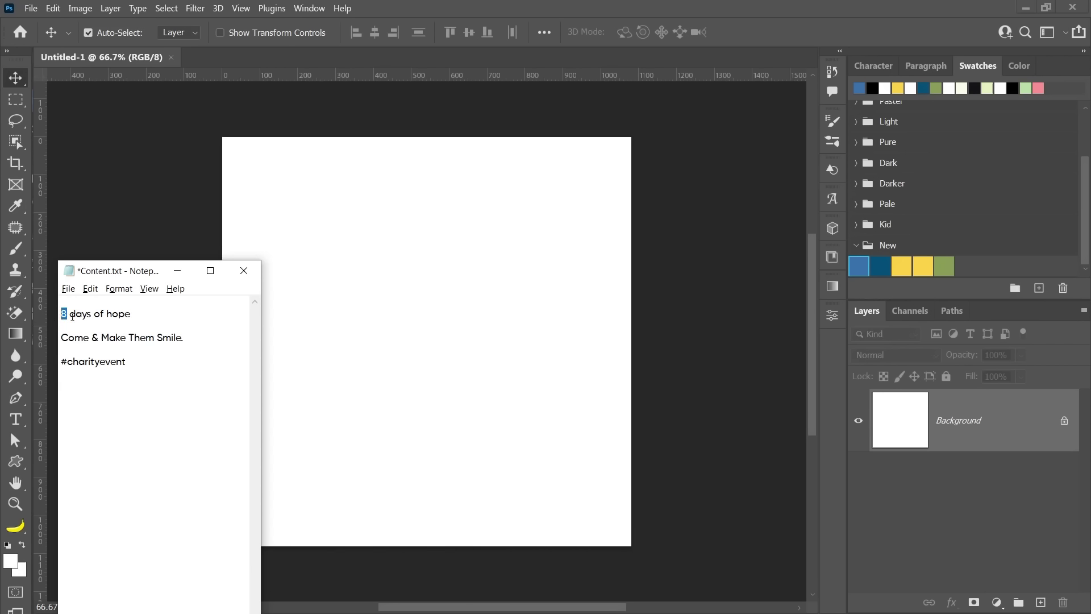
{"action": "left_click", "coordinate": [529, 292]}
{"action": "left_click", "coordinate": [997, 602]}
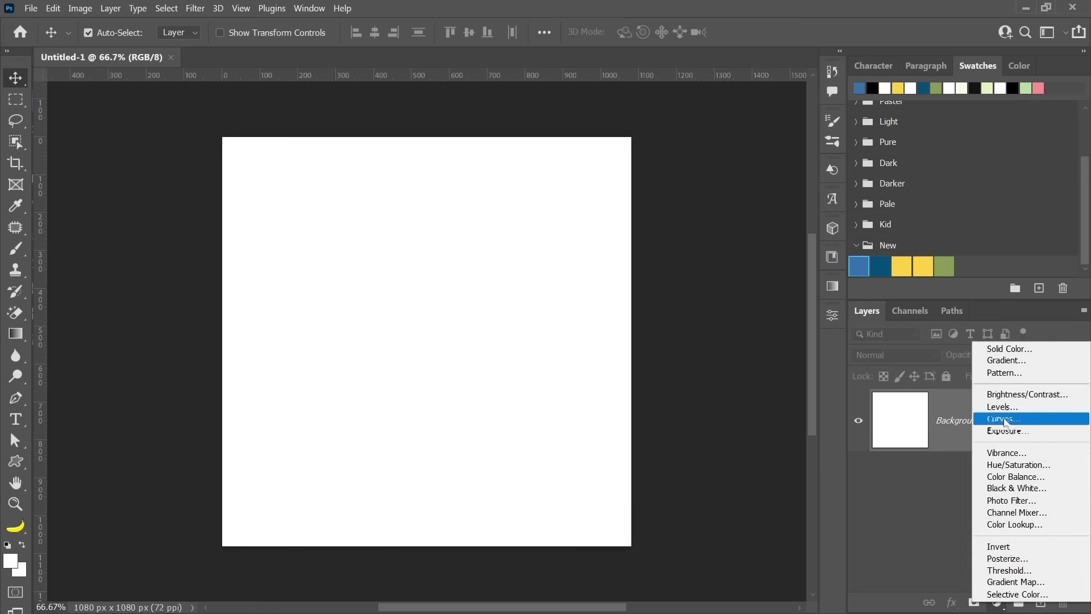
Add a Gradient Fill layer using the blue UI Gradients preset at a 0° angle.
{"action": "left_click", "coordinate": [1007, 360]}
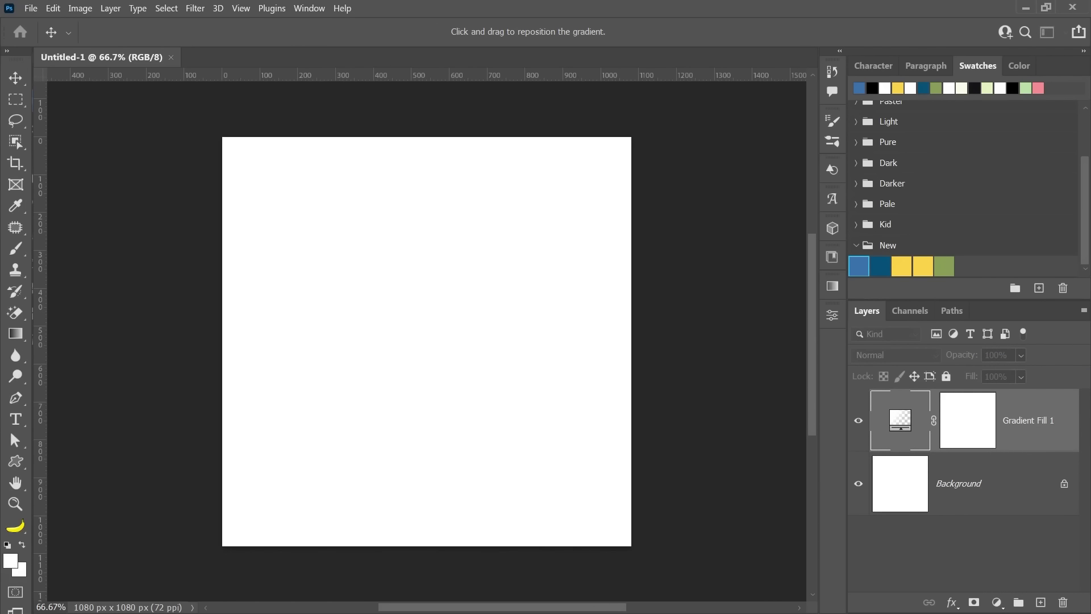
{"action": "left_click_drag", "start_coordinate": [681, 157], "coordinate": [632, 69]}
{"action": "left_click", "coordinate": [654, 87]}
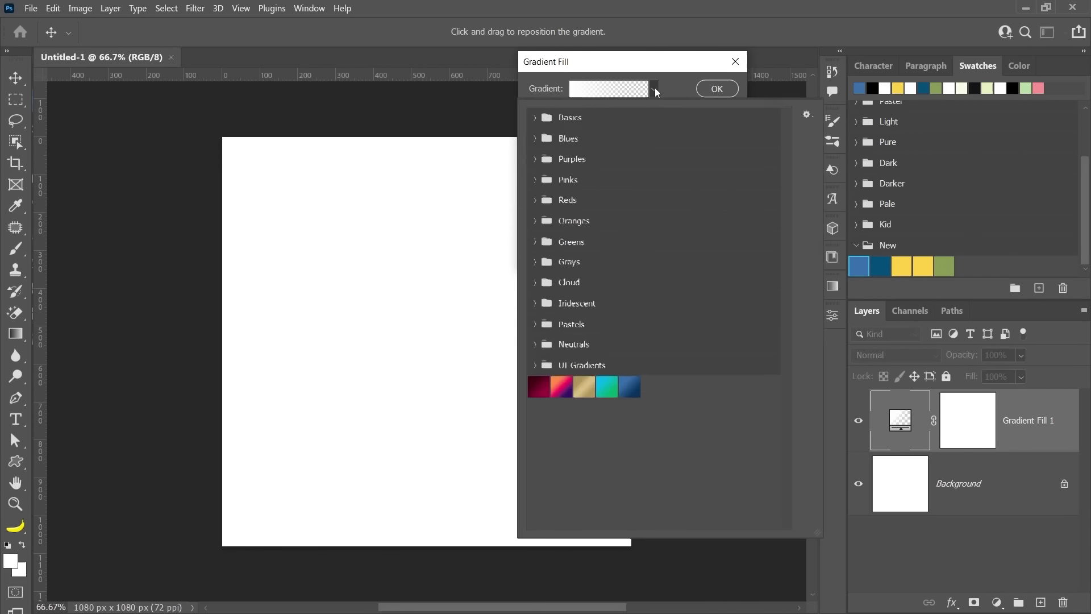
{"action": "left_click", "coordinate": [608, 88]}
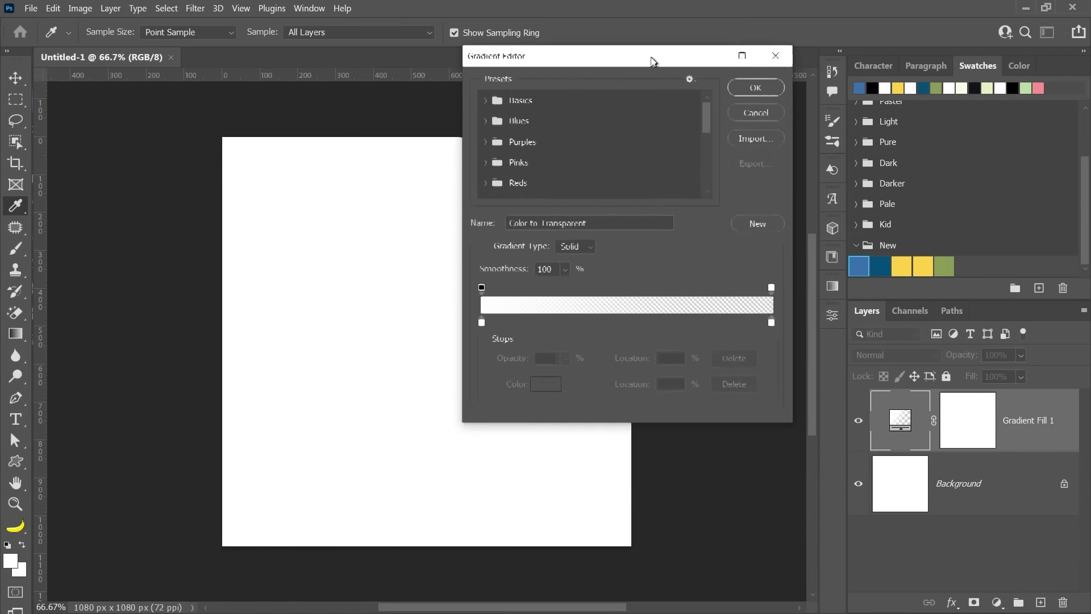
{"action": "left_click_drag", "start_coordinate": [696, 108], "coordinate": [697, 171]}
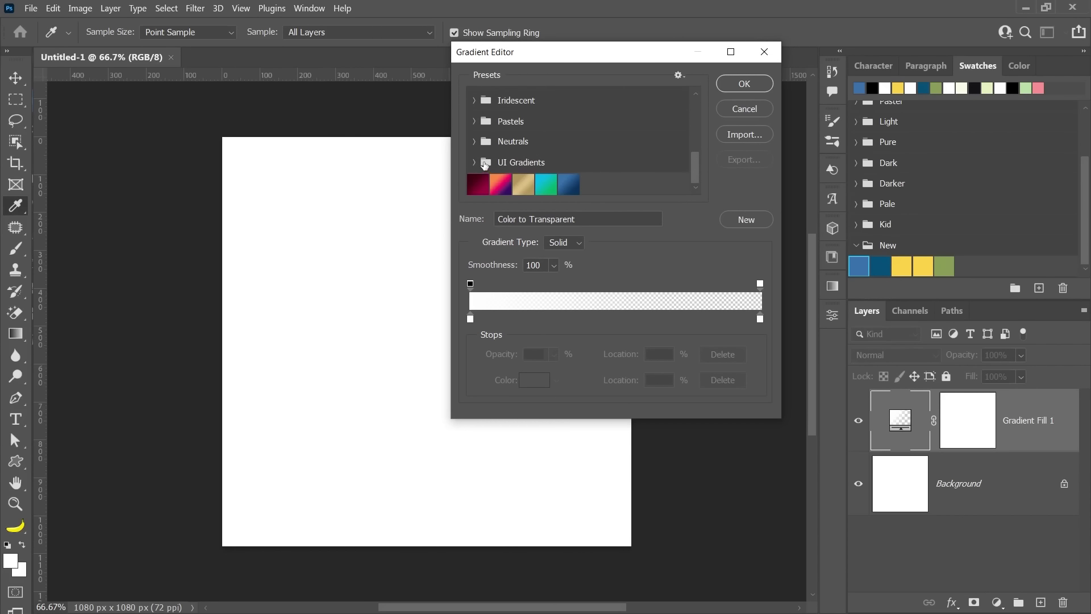
{"action": "left_click", "coordinate": [574, 181]}
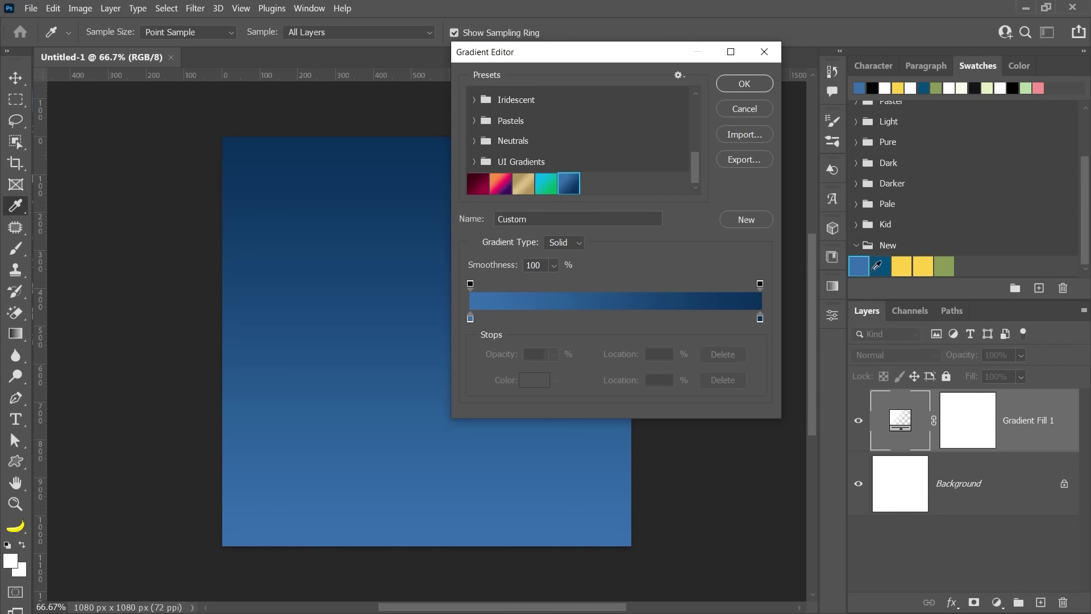
{"action": "left_click", "coordinate": [748, 86]}
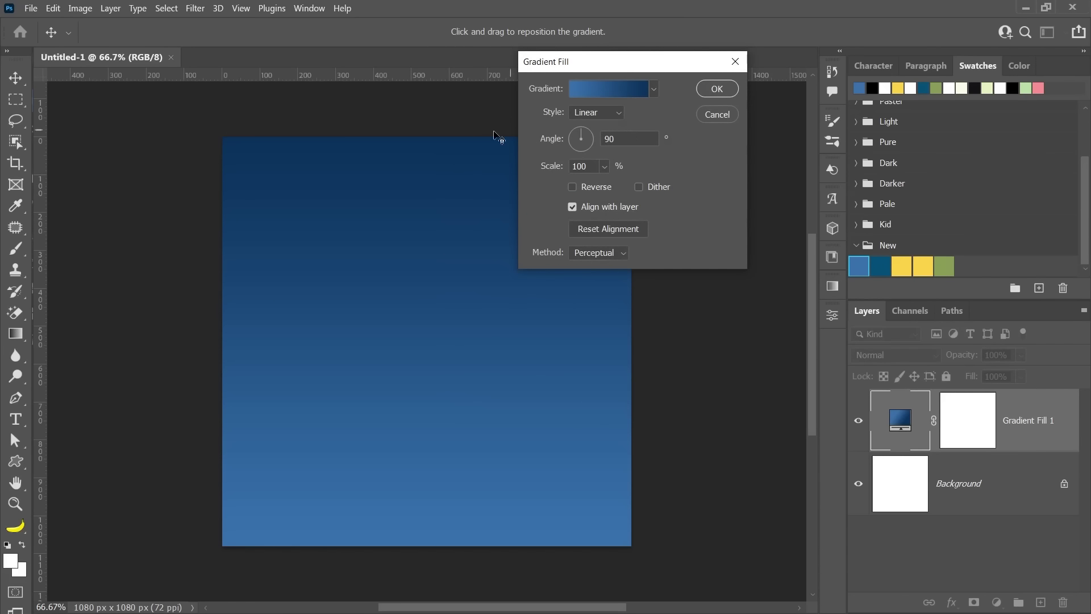
{"action": "type", "text": "0"}
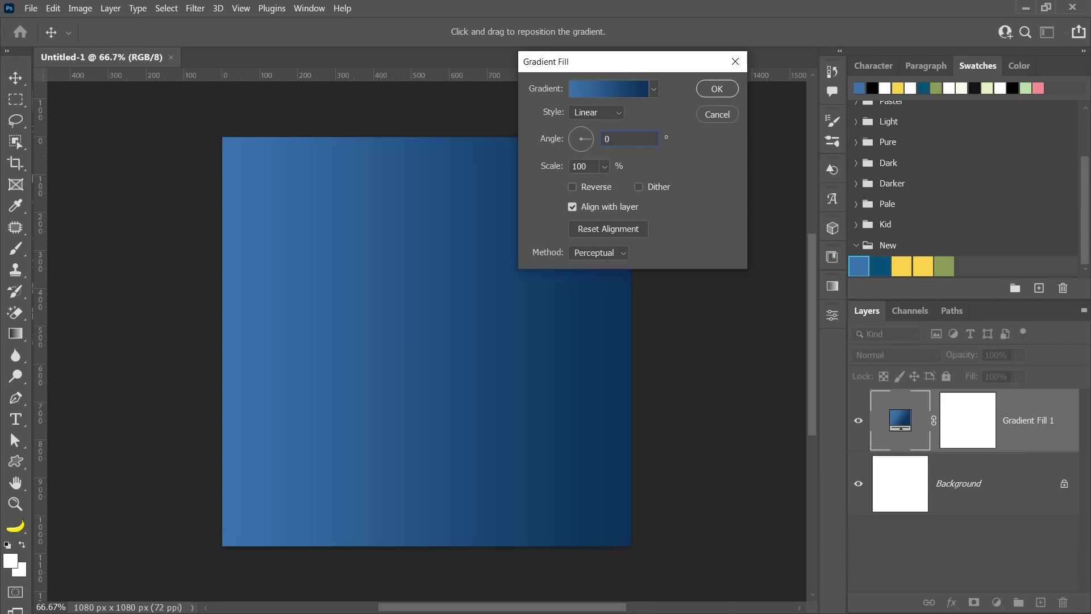
{"action": "left_click", "coordinate": [714, 89]}
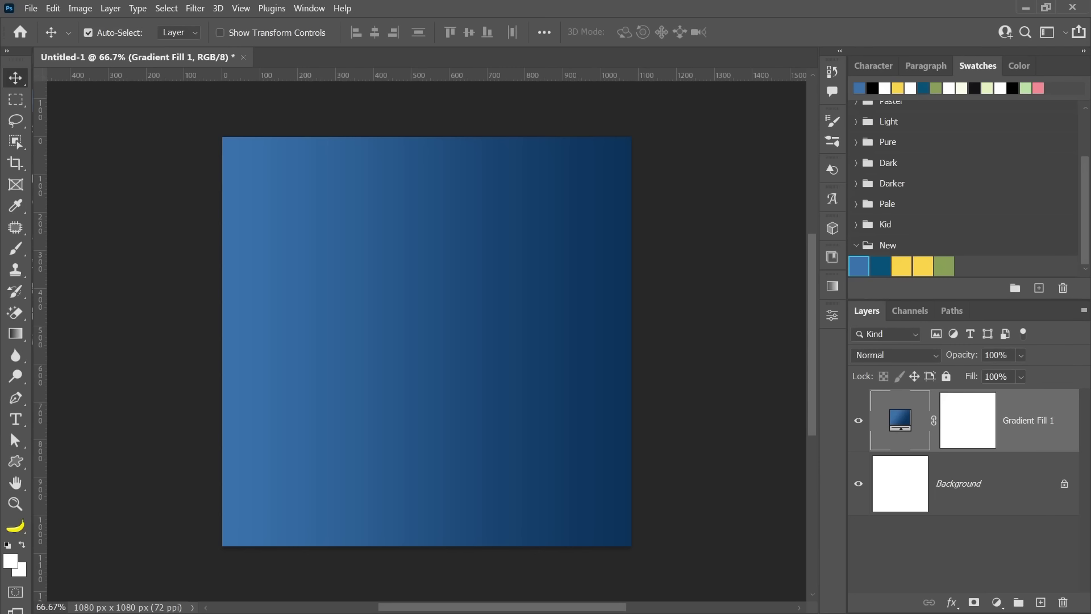
{"action": "key", "text": "alt+Tab"}
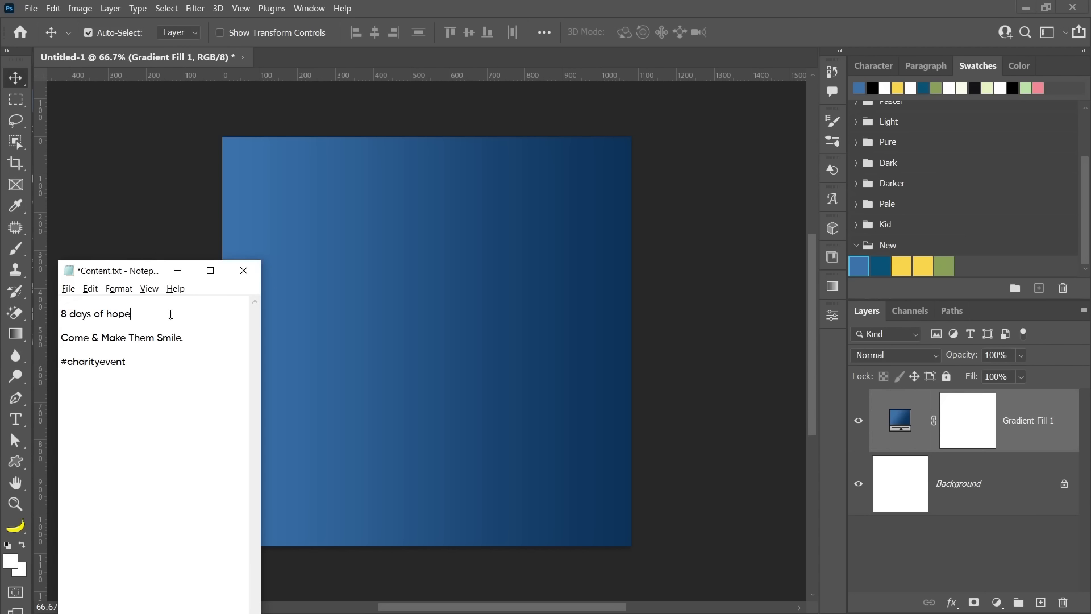
Create a text layer containing the numeral 8 on the canvas.
{"action": "triple_click", "coordinate": [92, 314]}
{"action": "left_click", "coordinate": [92, 314]}
{"action": "left_click", "coordinate": [505, 315]}
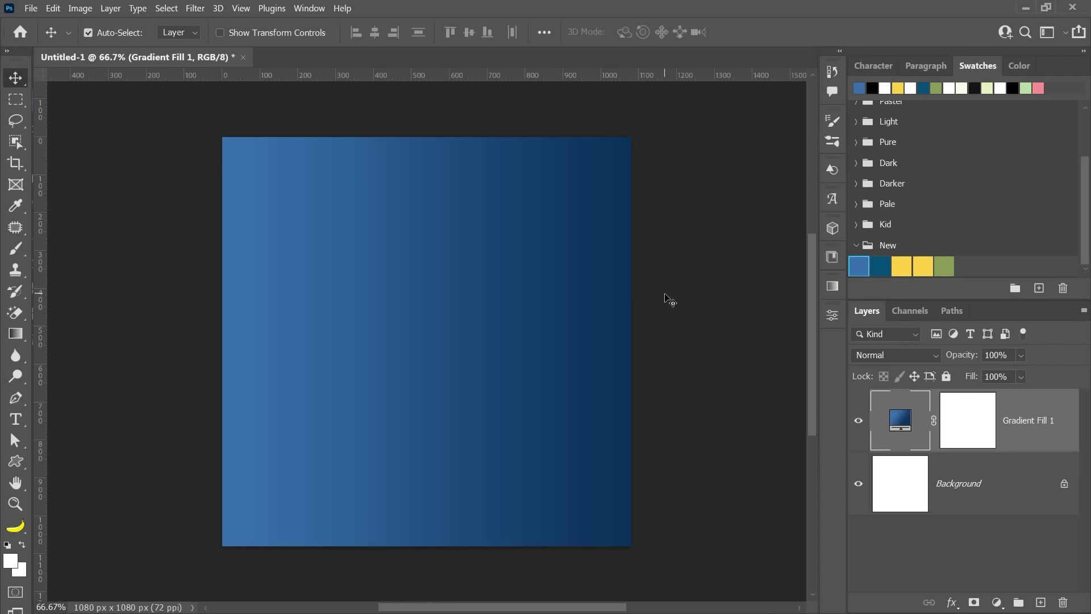
{"action": "key", "text": "t"}
{"action": "left_click", "coordinate": [383, 290]}
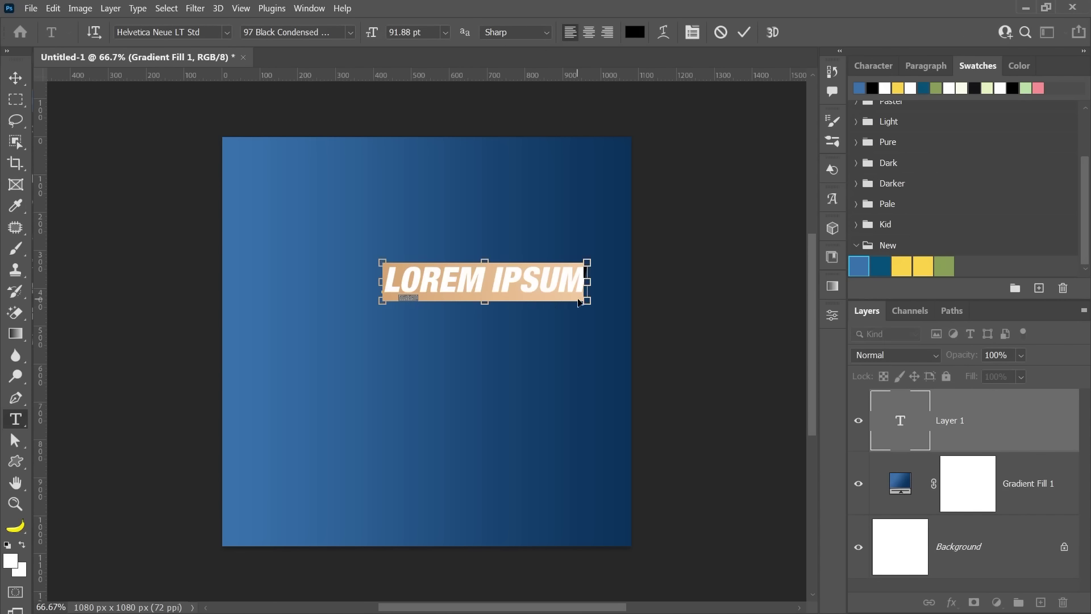
{"action": "type", "text": "8"}
{"action": "key", "text": "ctrl+Return"}
{"action": "key", "text": "v"}
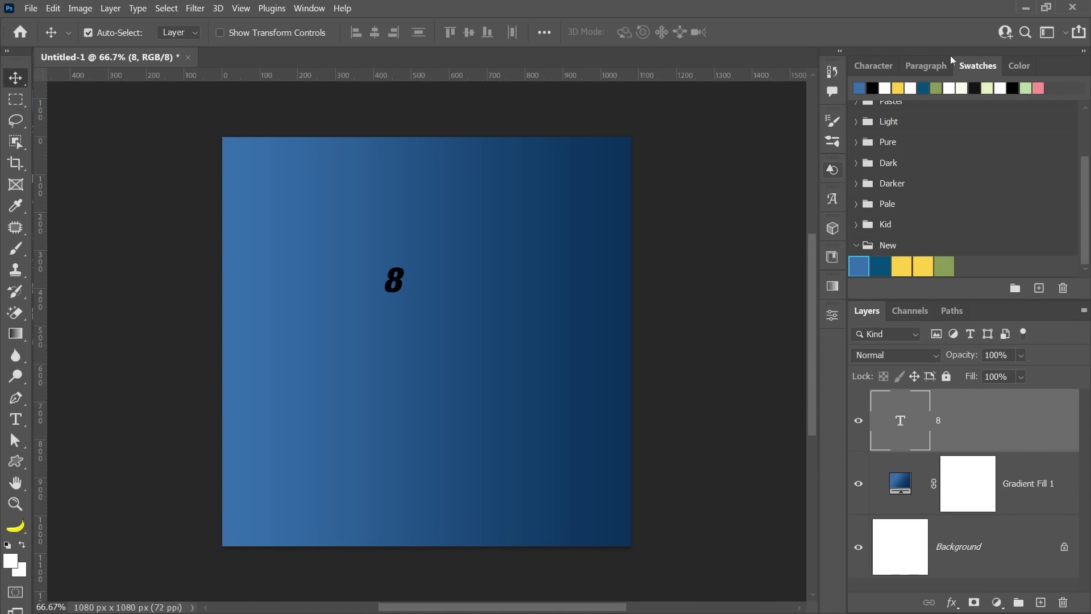
Set the 8's font to Codec Cold Logo Bold.
{"action": "left_click", "coordinate": [892, 65]}
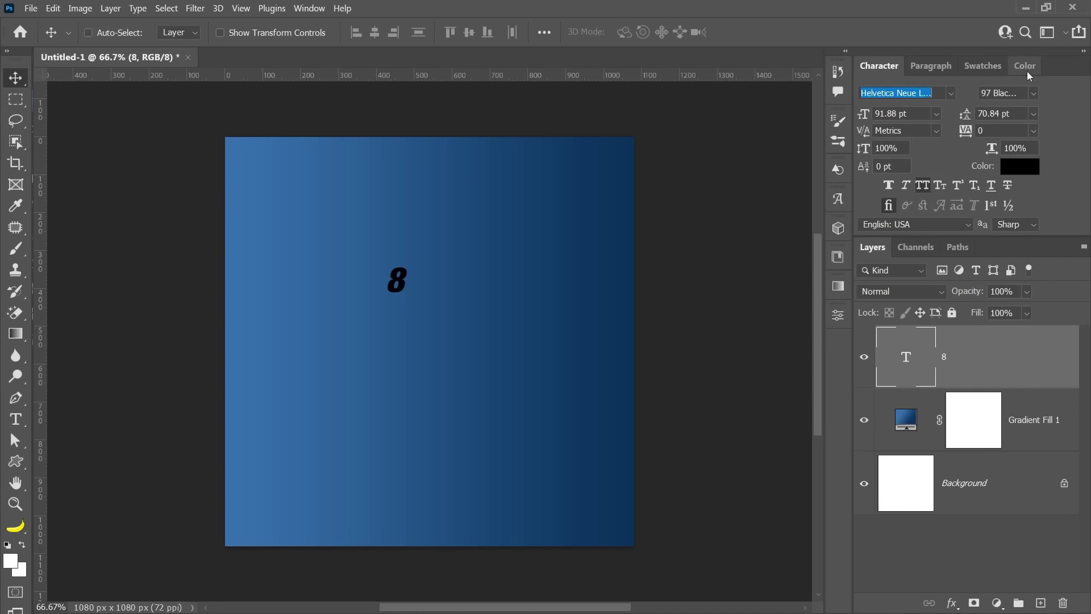
{"action": "type", "text": "code"}
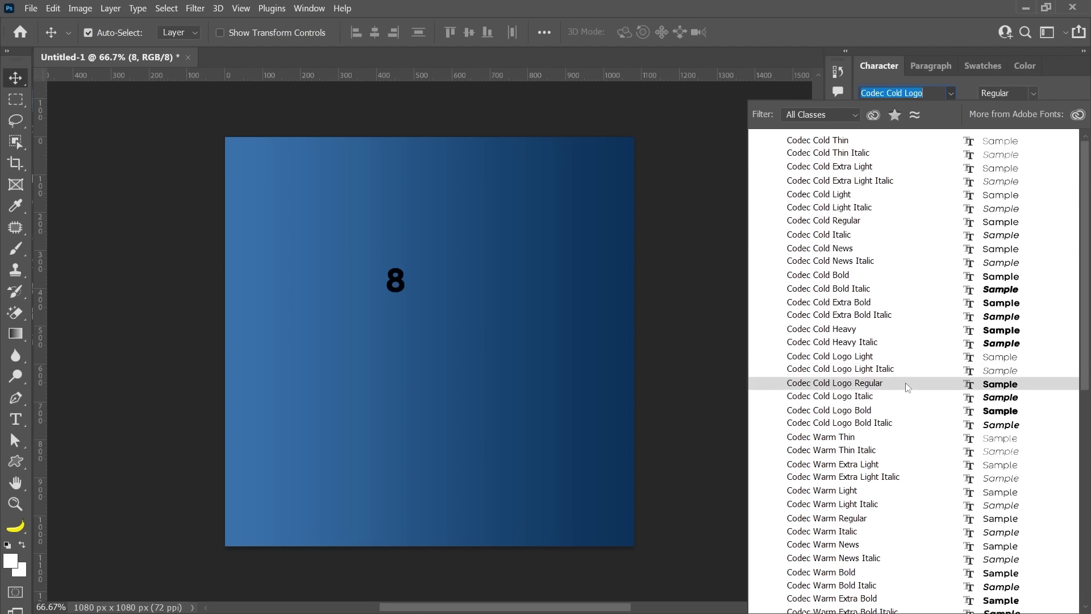
{"action": "left_click", "coordinate": [901, 410]}
{"action": "scroll", "coordinate": [547, 311], "scroll_direction": "down", "scroll_amount": 1}
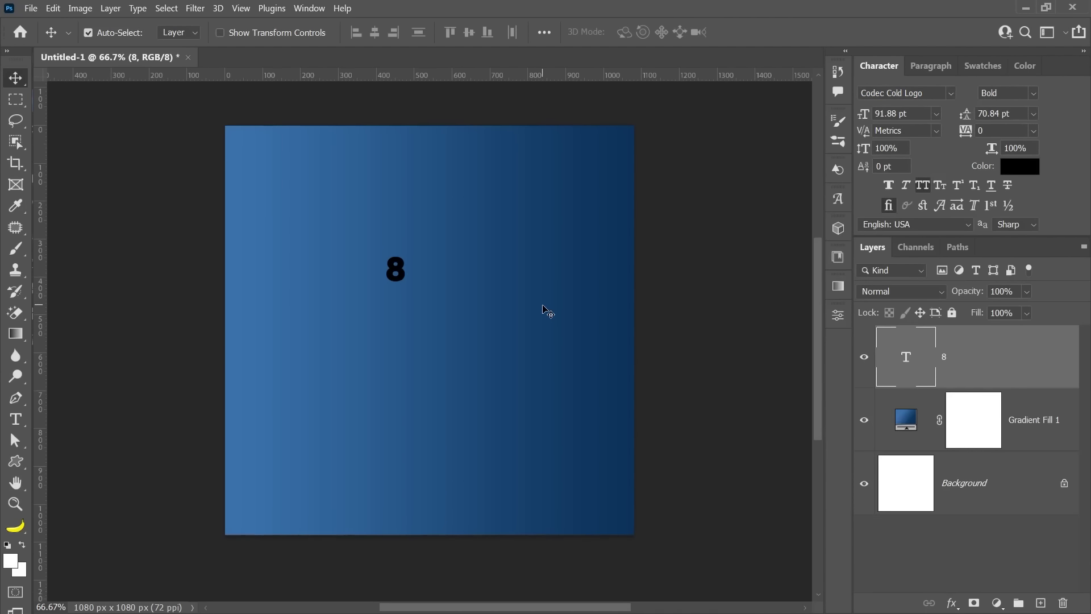
{"action": "scroll", "coordinate": [548, 311], "scroll_direction": "down", "scroll_amount": 1}
{"action": "scroll", "coordinate": [547, 311], "scroll_direction": "down", "scroll_amount": 2}
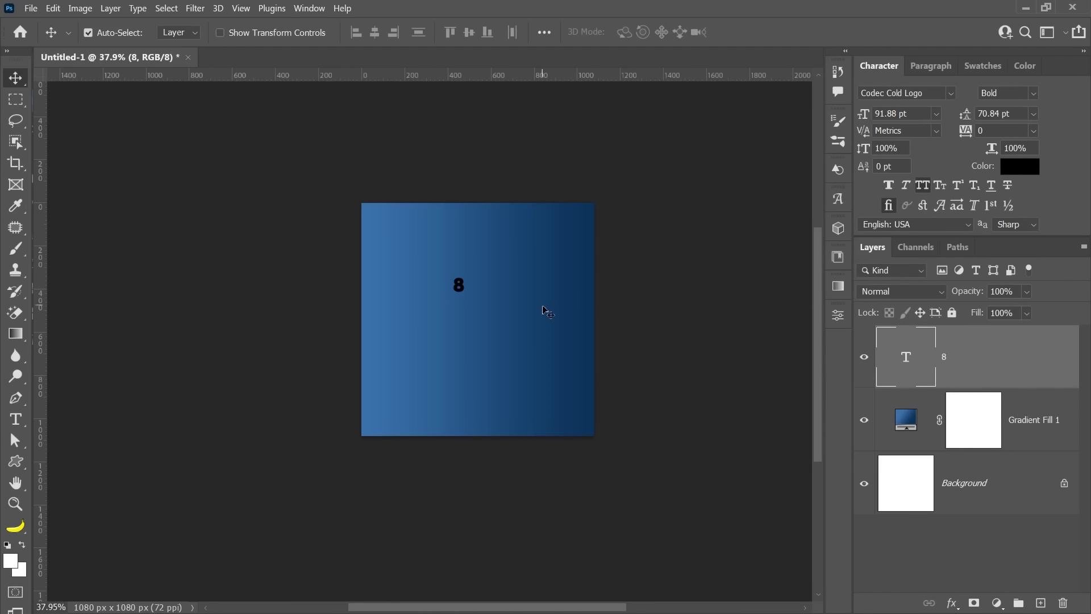
Scale the 8 up with Free Transform until it covers most of the canvas.
{"action": "key", "text": "ctrl+t"}
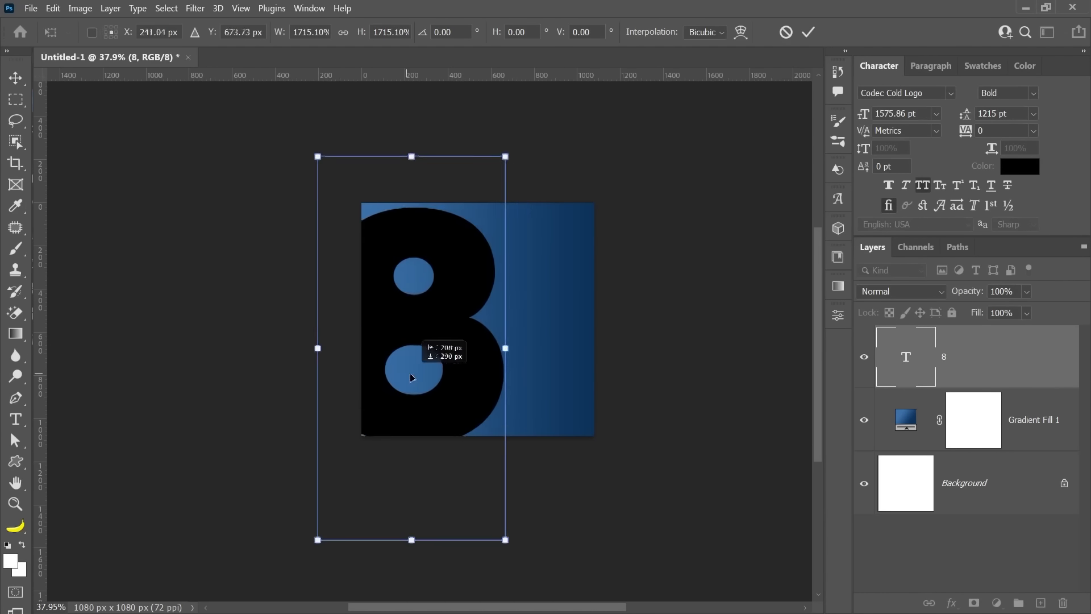
{"action": "left_click_drag", "start_coordinate": [451, 300], "coordinate": [528, 121]}
{"action": "key", "text": "Return"}
{"action": "scroll", "coordinate": [444, 316], "scroll_direction": "down", "scroll_amount": 1}
{"action": "key", "text": "ctrl+t"}
{"action": "left_click_drag", "start_coordinate": [346, 162], "coordinate": [331, 146]}
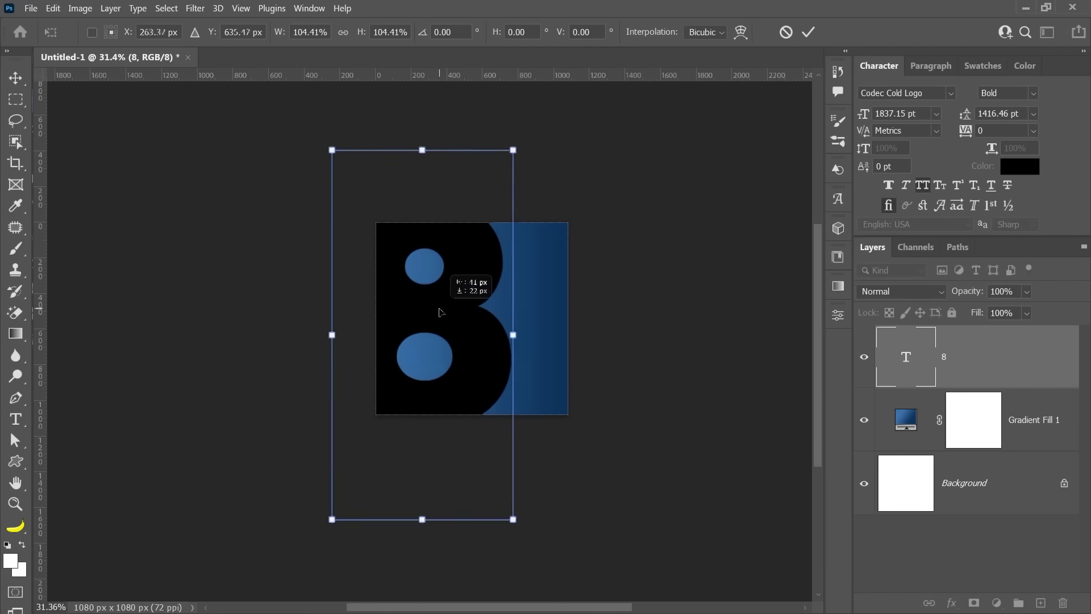
{"action": "key", "text": "Return"}
Reposition and resize the giant 8, then nudge it upward.
{"action": "key", "text": "ctrl+t"}
{"action": "left_click_drag", "start_coordinate": [504, 377], "coordinate": [502, 507]}
{"action": "key", "text": "Return"}
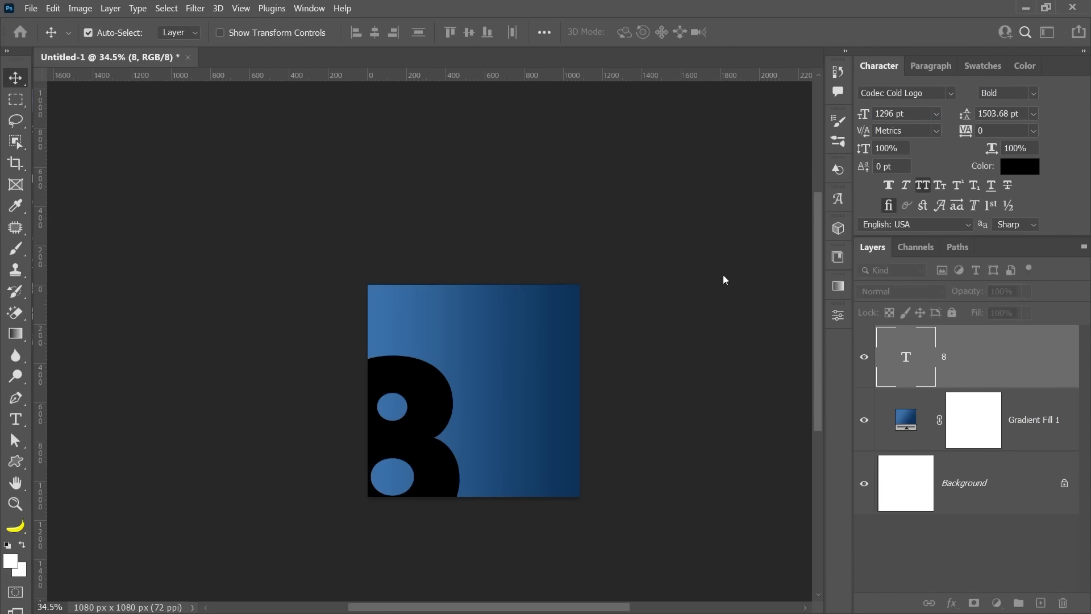
{"action": "key", "text": "ctrl+t"}
{"action": "key", "text": "Return"}
{"action": "scroll", "coordinate": [492, 368], "scroll_direction": "up", "scroll_amount": 2}
{"action": "key", "text": "shift+Up"}
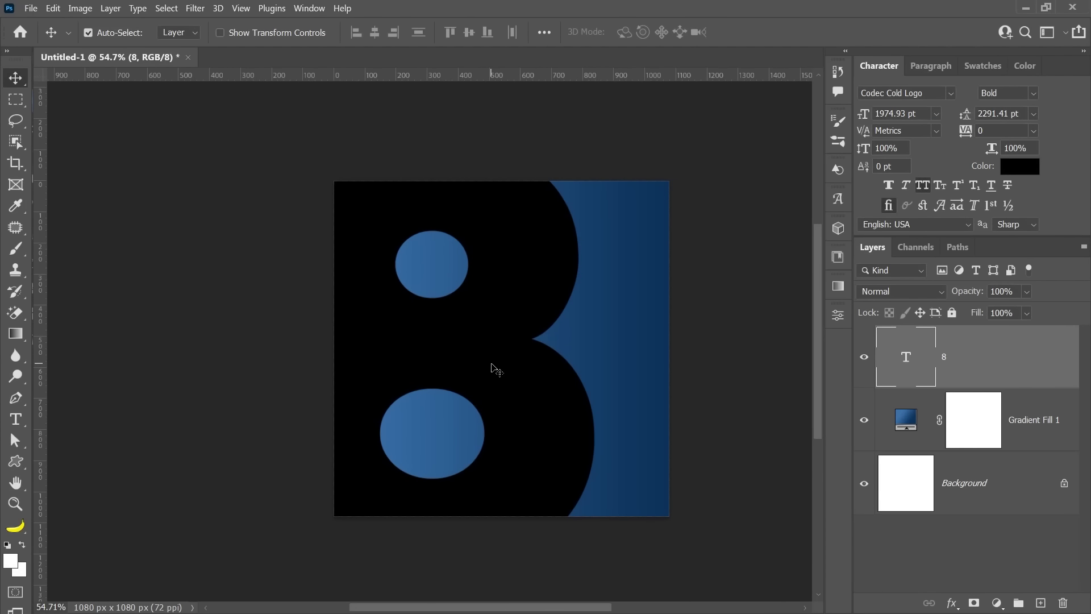
{"action": "key", "text": "shift+Up"}
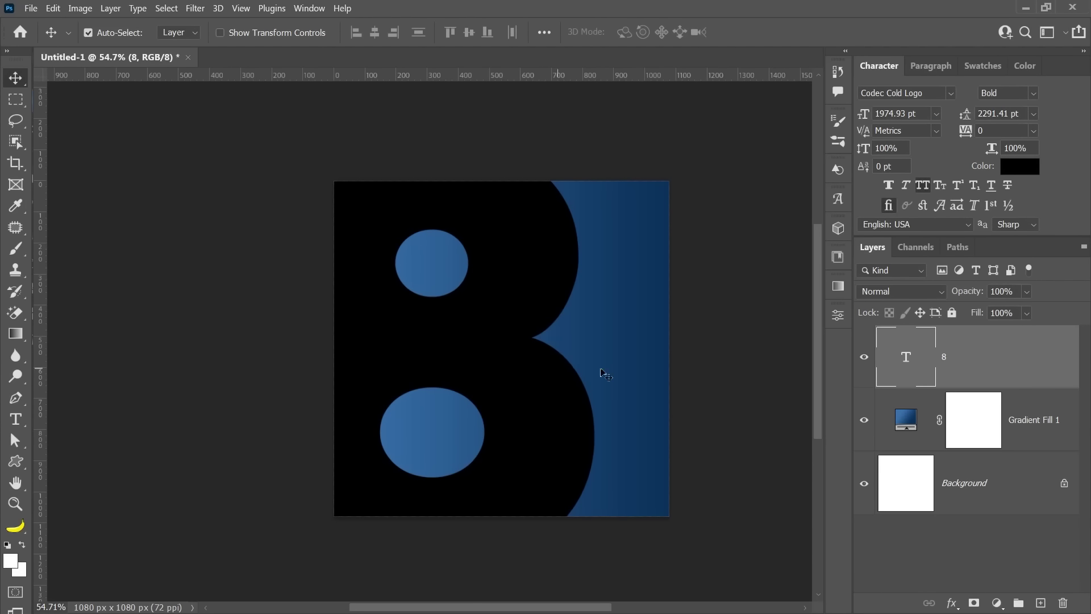
Colour the 8 with the blue swatch and set its blend mode to Linear Dodge (Add).
{"action": "left_click", "coordinate": [974, 67]}
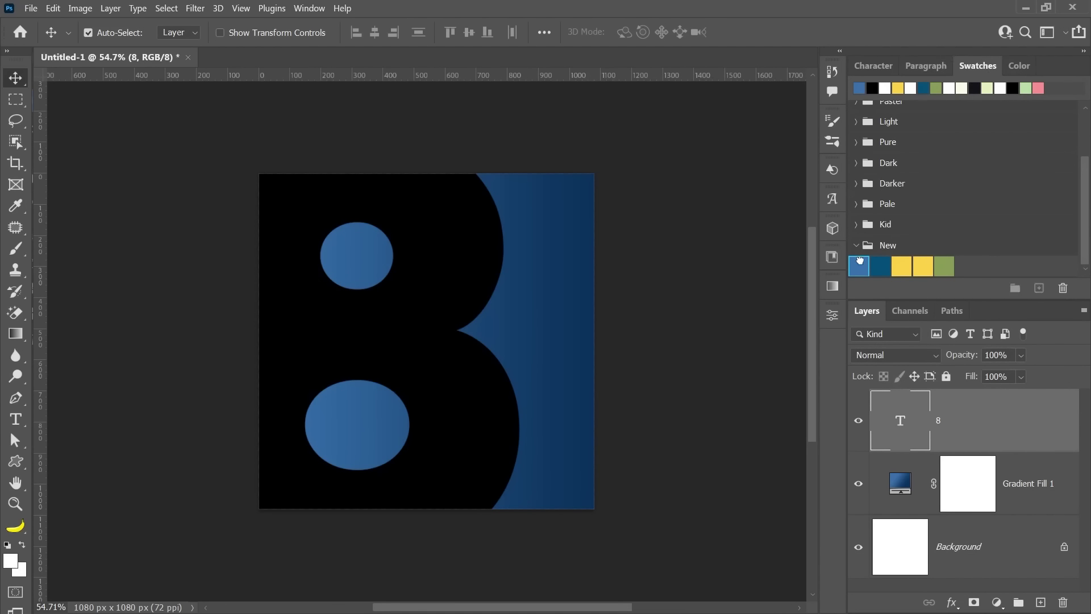
{"action": "left_click", "coordinate": [858, 266]}
{"action": "scroll", "coordinate": [629, 309], "scroll_direction": "down", "scroll_amount": 1}
{"action": "left_click", "coordinate": [912, 358]}
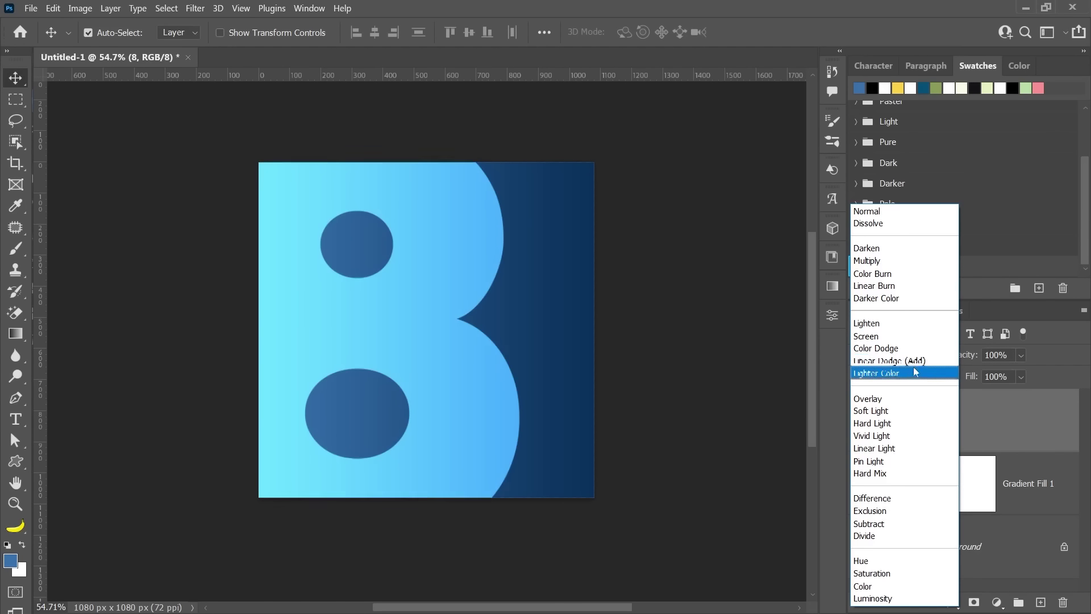
{"action": "left_click", "coordinate": [912, 364]}
{"action": "left_click", "coordinate": [654, 341]}
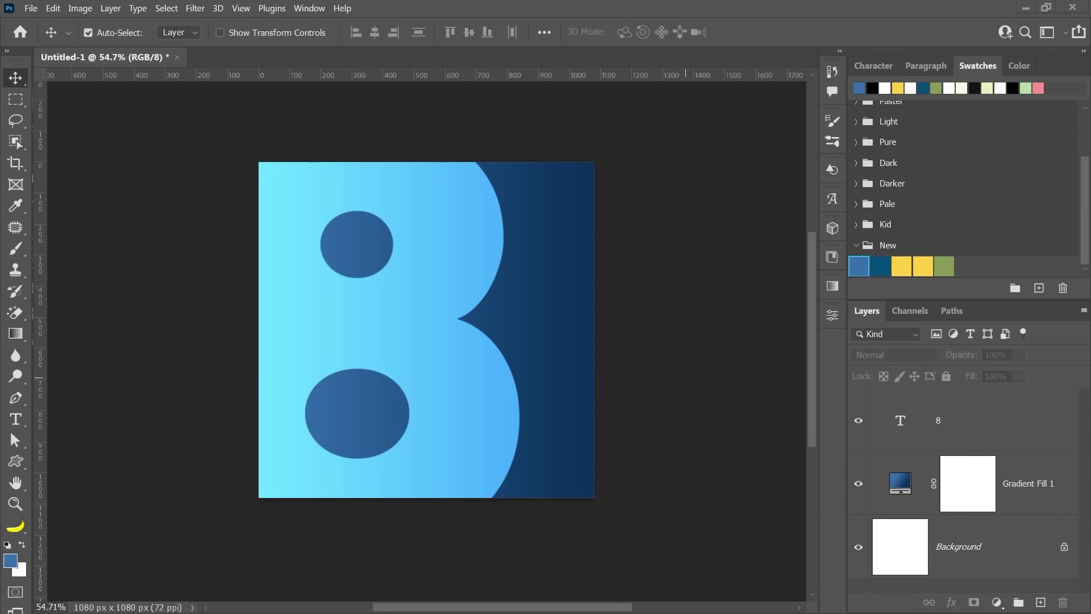
Place the running-children photo at about 171% and clip it inside the 8.
{"action": "left_click_drag", "start_coordinate": [184, 351], "coordinate": [377, 393]}
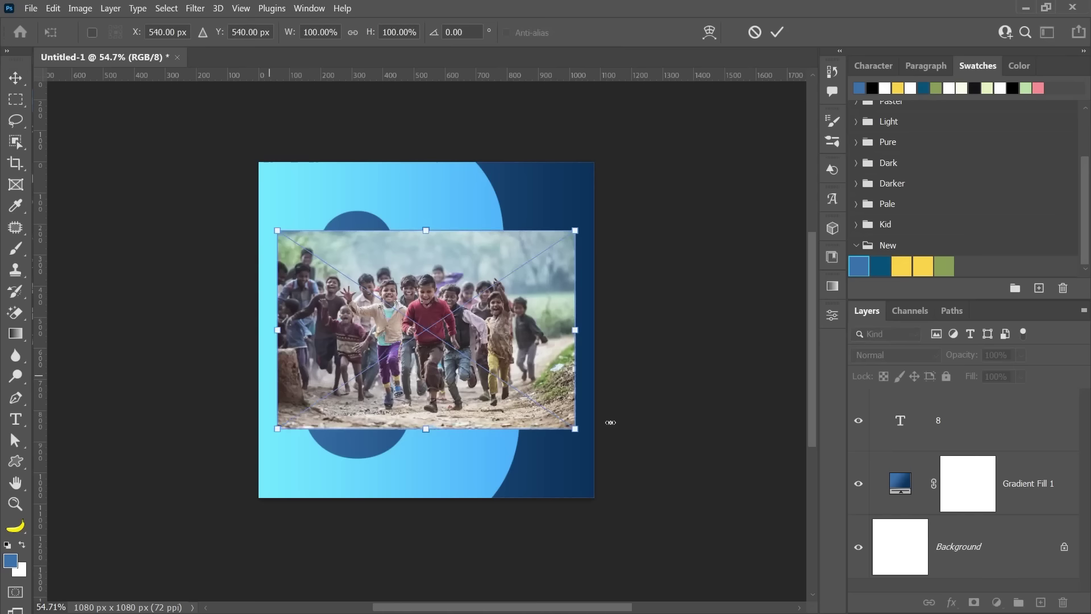
{"action": "left_click_drag", "start_coordinate": [575, 429], "coordinate": [681, 499]}
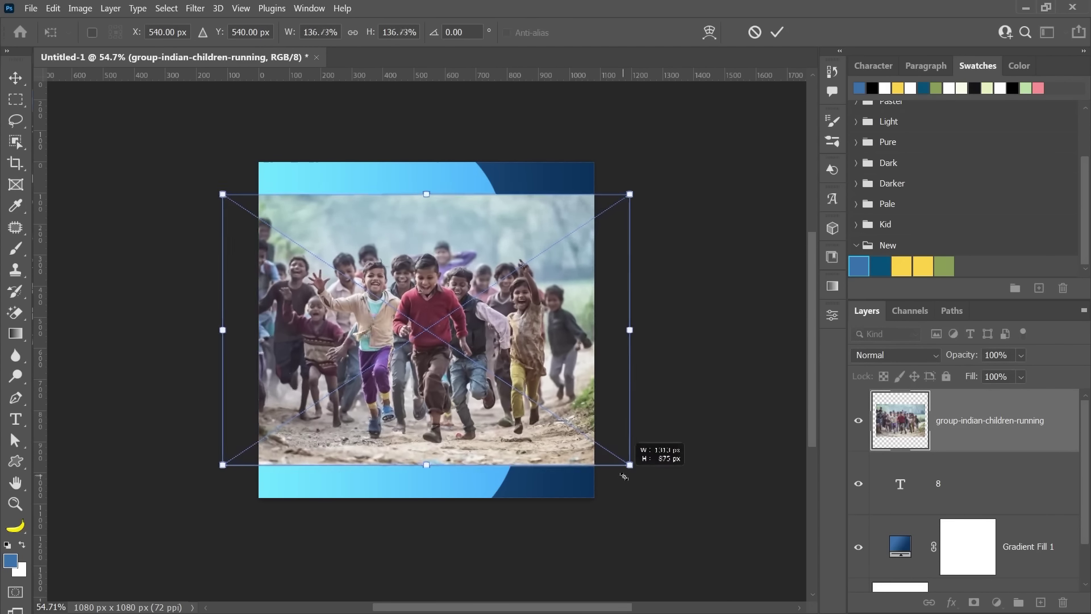
{"action": "left_click_drag", "start_coordinate": [553, 422], "coordinate": [469, 418]}
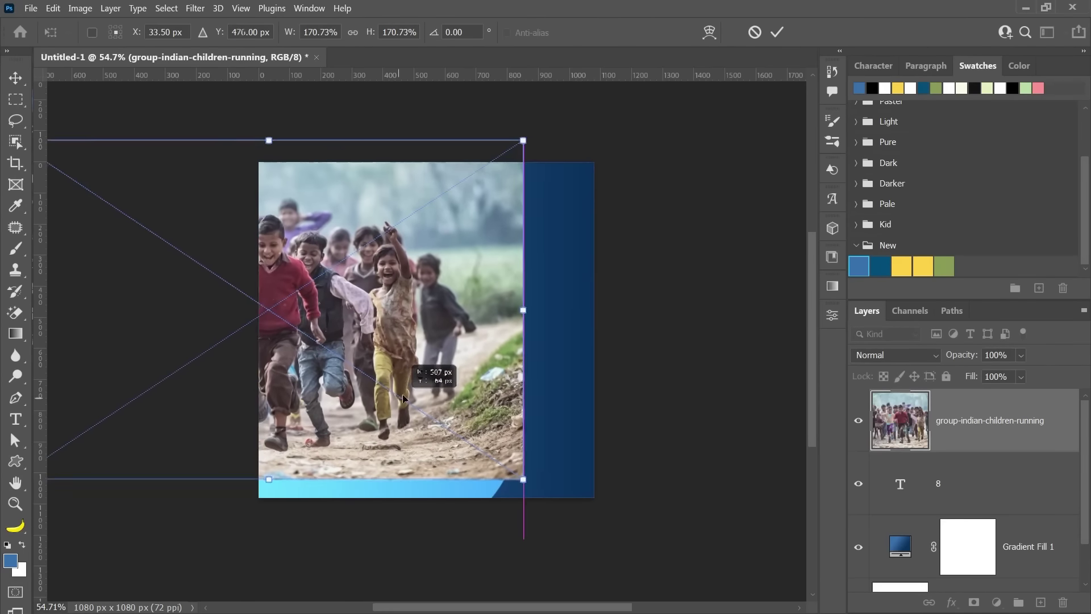
{"action": "key", "text": "Return"}
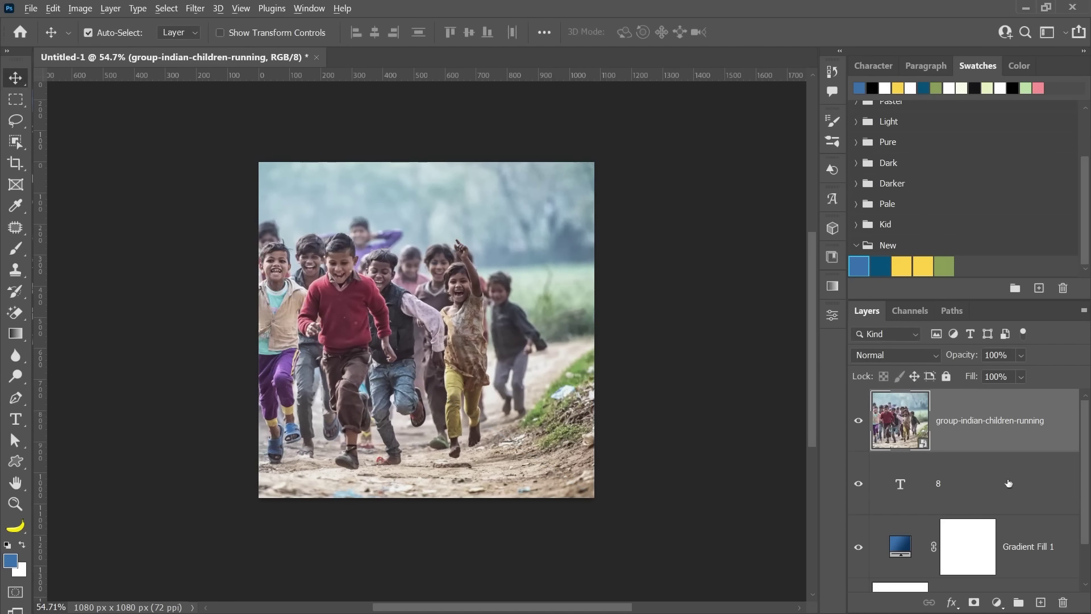
{"action": "left_click", "coordinate": [991, 449], "text": "alt"}
{"action": "left_click_drag", "start_coordinate": [643, 414], "coordinate": [715, 410]}
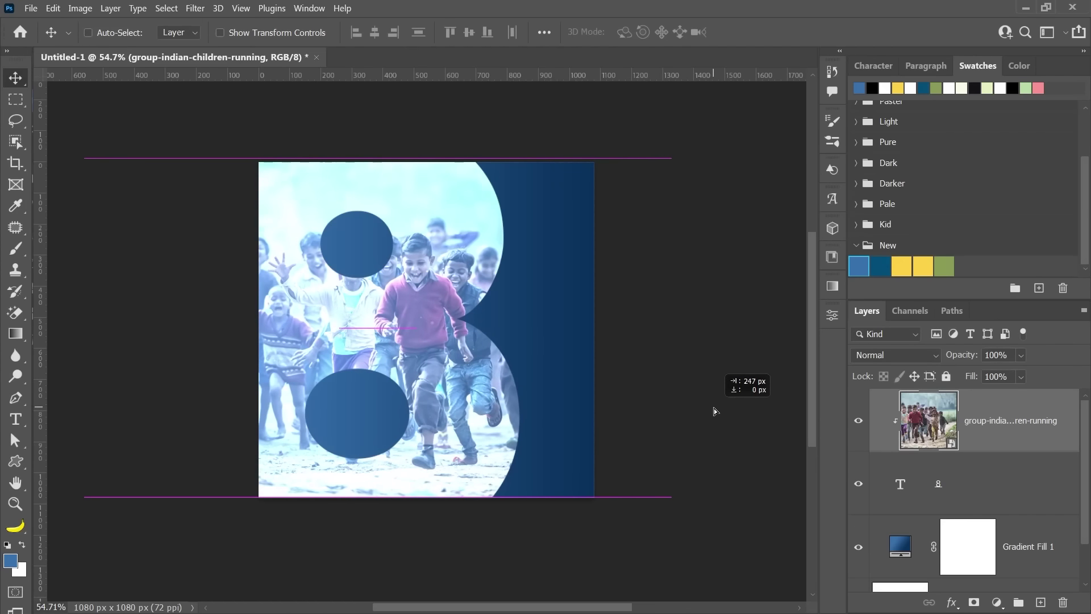
{"action": "key", "text": "ctrl"}
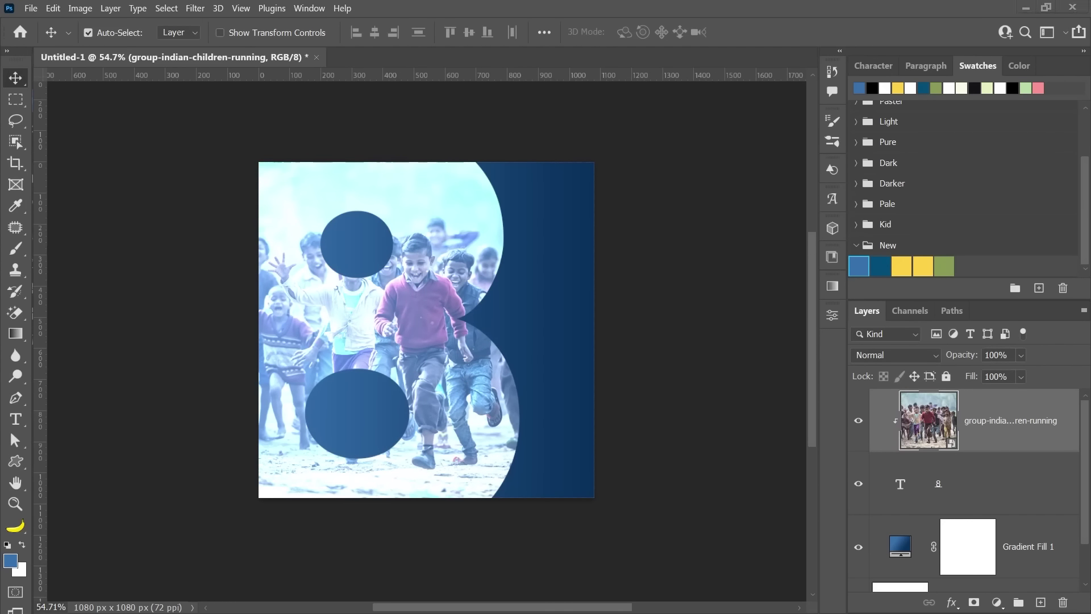
Set the clipped children photo's blend mode to Multiply so it tints blue.
{"action": "left_click_drag", "start_coordinate": [407, 347], "coordinate": [407, 347]}
{"action": "left_click", "coordinate": [912, 355]}
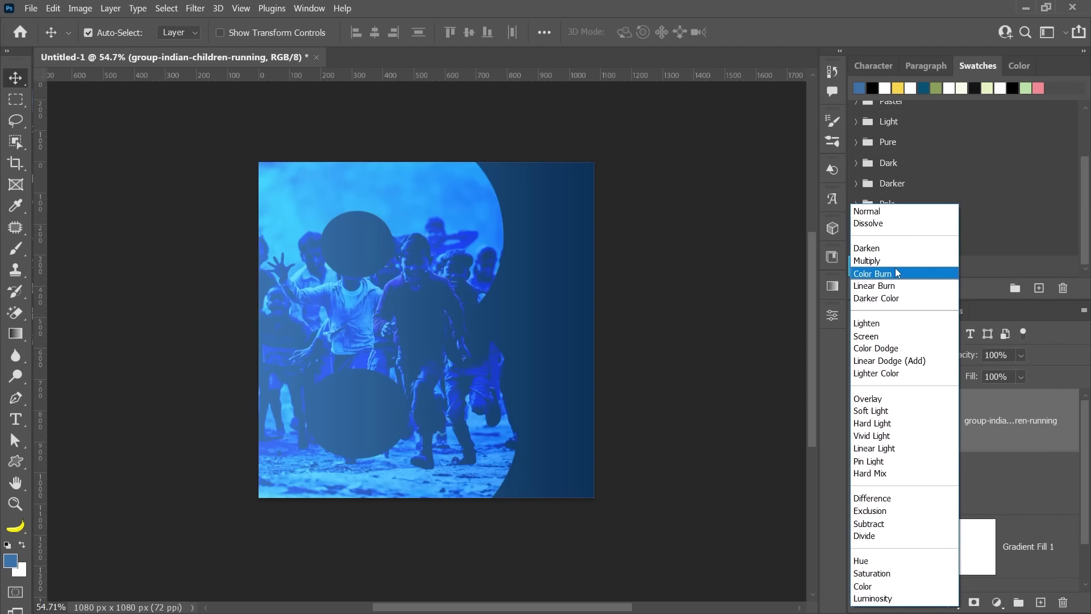
{"action": "left_click", "coordinate": [893, 265]}
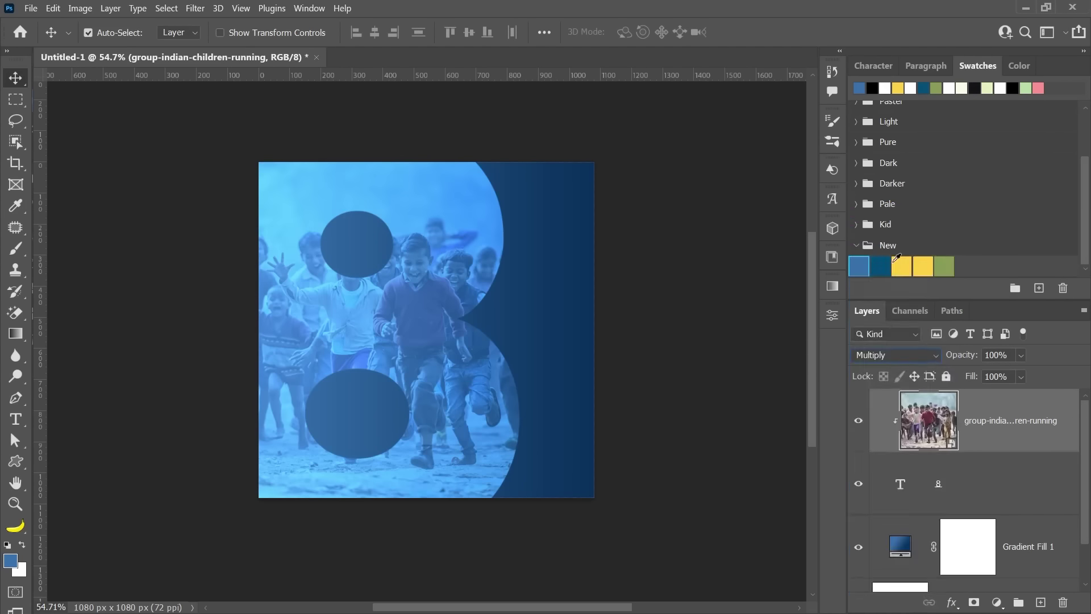
{"action": "left_click", "coordinate": [658, 357]}
{"action": "scroll", "coordinate": [401, 419], "scroll_direction": "up", "scroll_amount": 1}
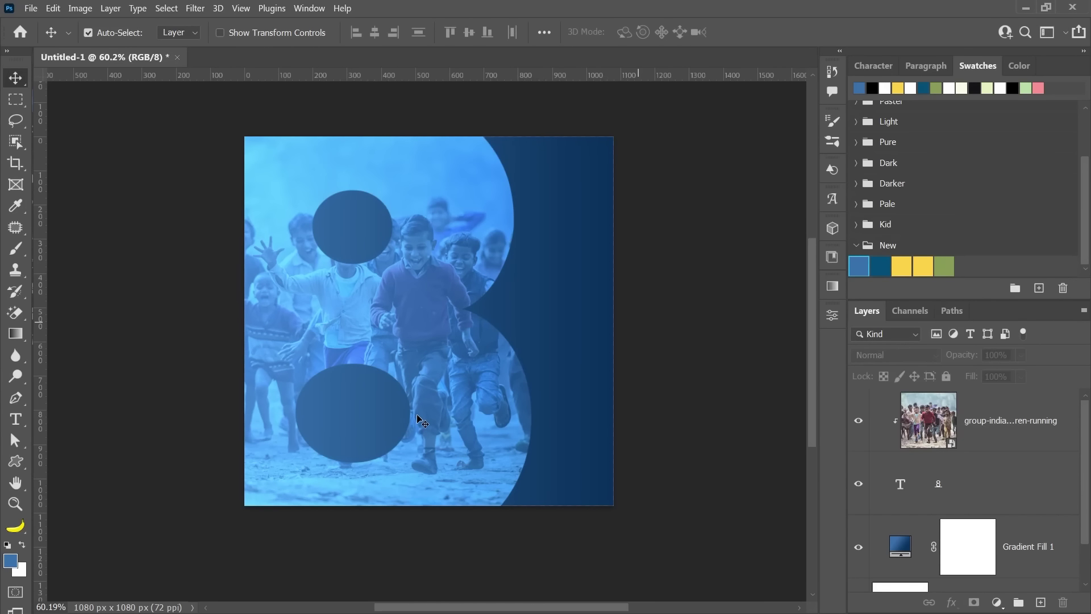
{"action": "scroll", "coordinate": [438, 413], "scroll_direction": "up", "scroll_amount": 3}
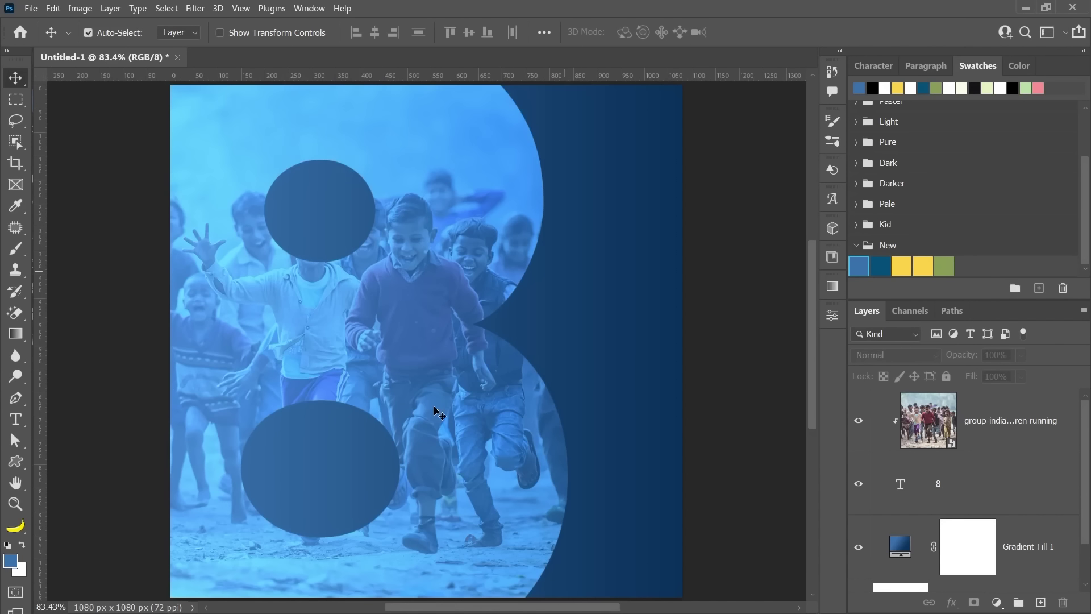
{"action": "left_click", "coordinate": [991, 486]}
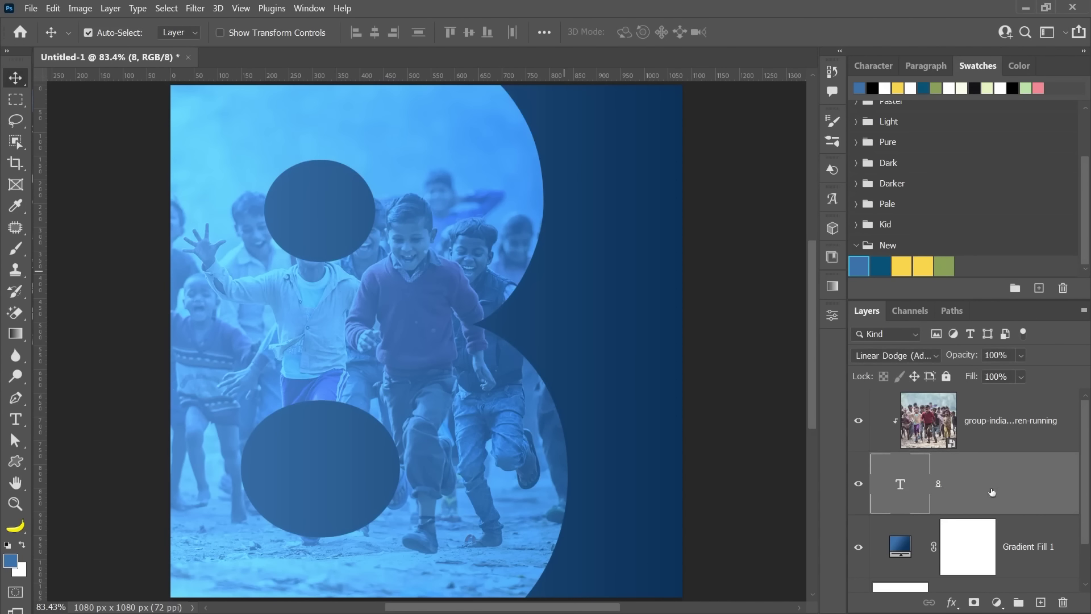
Add a default Bevel & Emboss layer style to the 8.
{"action": "left_click", "coordinate": [951, 604]}
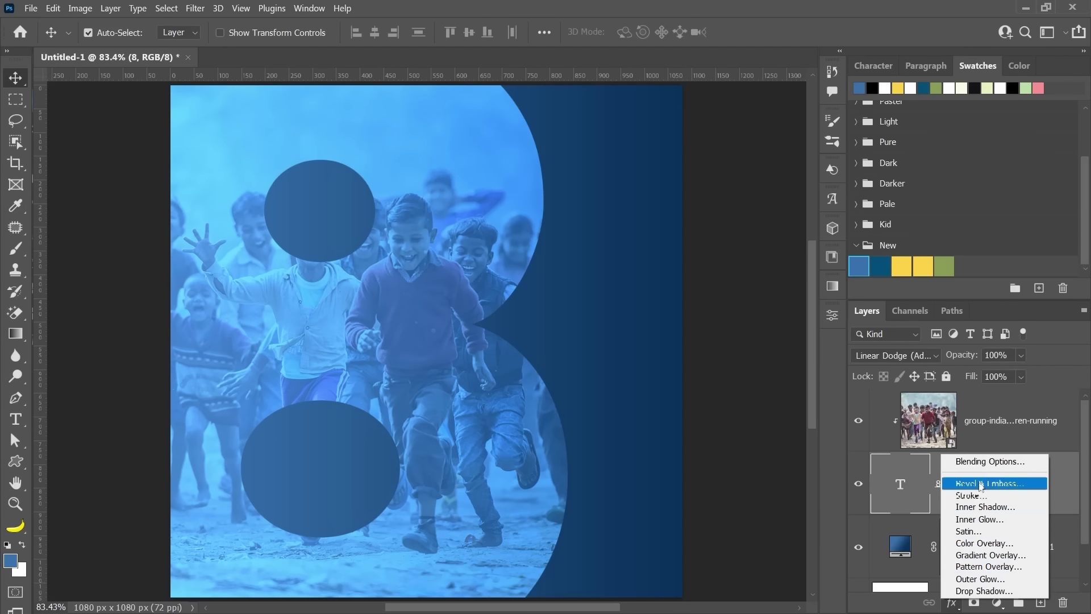
{"action": "left_click", "coordinate": [986, 462]}
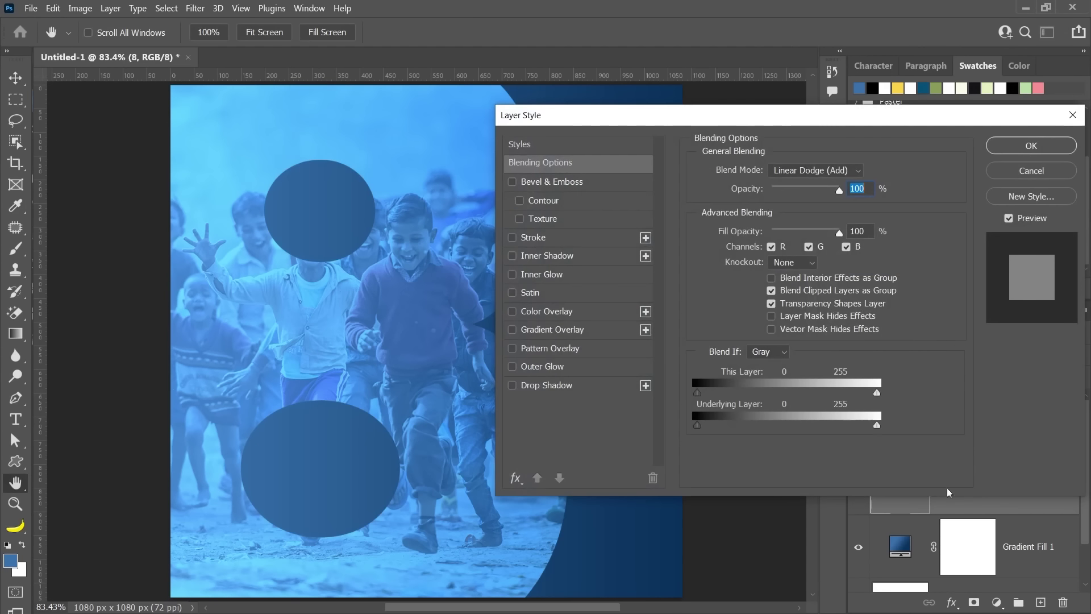
{"action": "left_click", "coordinate": [535, 183]}
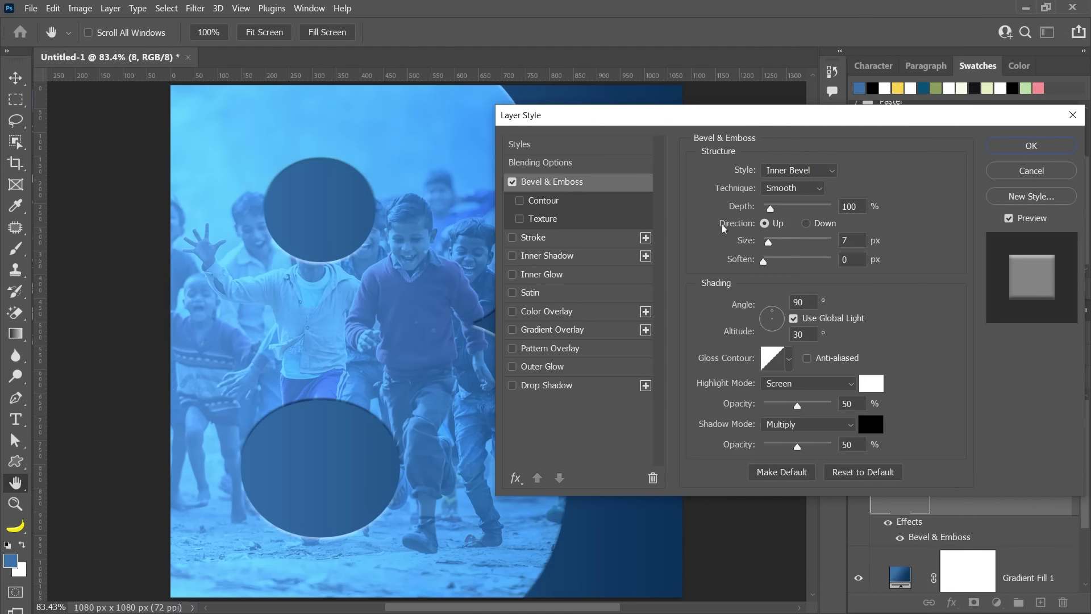
{"action": "left_click", "coordinate": [855, 472]}
{"action": "left_click_drag", "start_coordinate": [819, 120], "coordinate": [931, 129]}
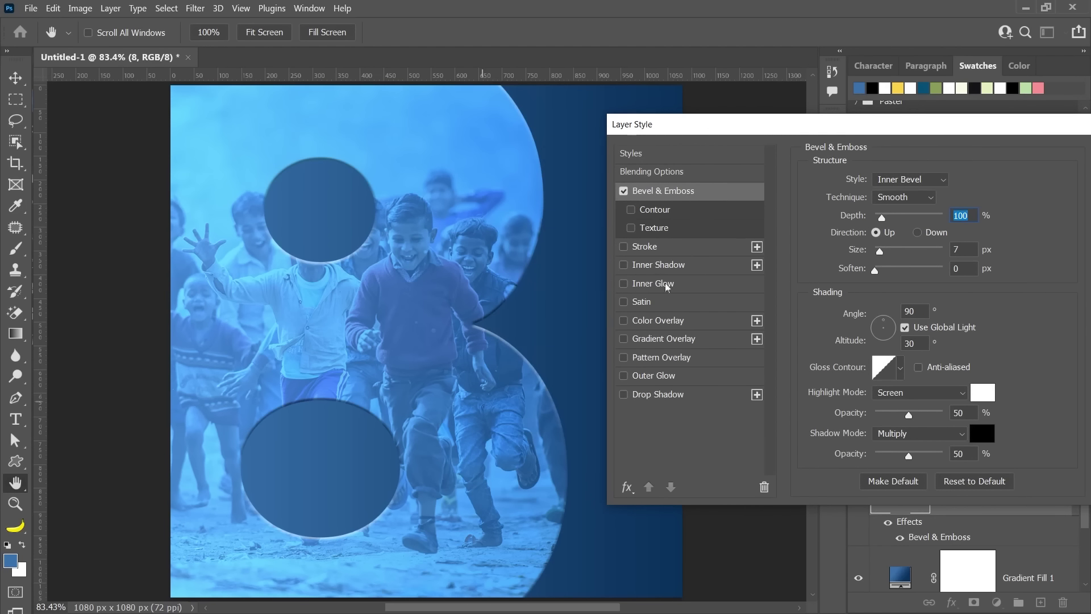
{"action": "left_click_drag", "start_coordinate": [776, 131], "coordinate": [479, 122]}
{"action": "key", "text": "Return"}
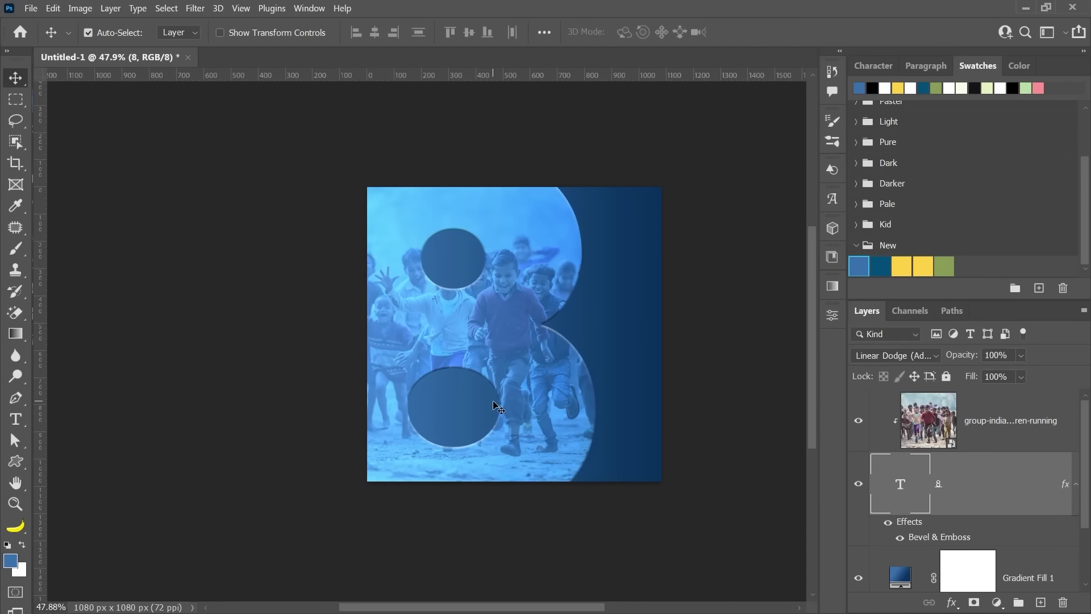
Shrink the 8 to about 95% of its size around its centre.
{"action": "key", "text": "ctrl+t"}
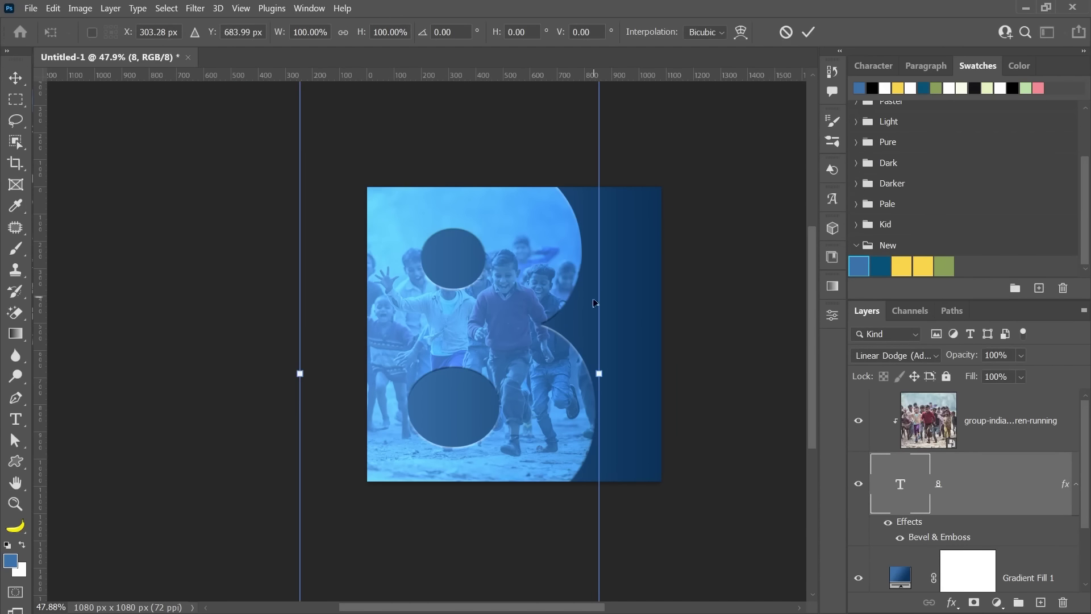
{"action": "key", "text": "ctrl+0"}
{"action": "left_click_drag", "start_coordinate": [582, 147], "coordinate": [577, 158]}
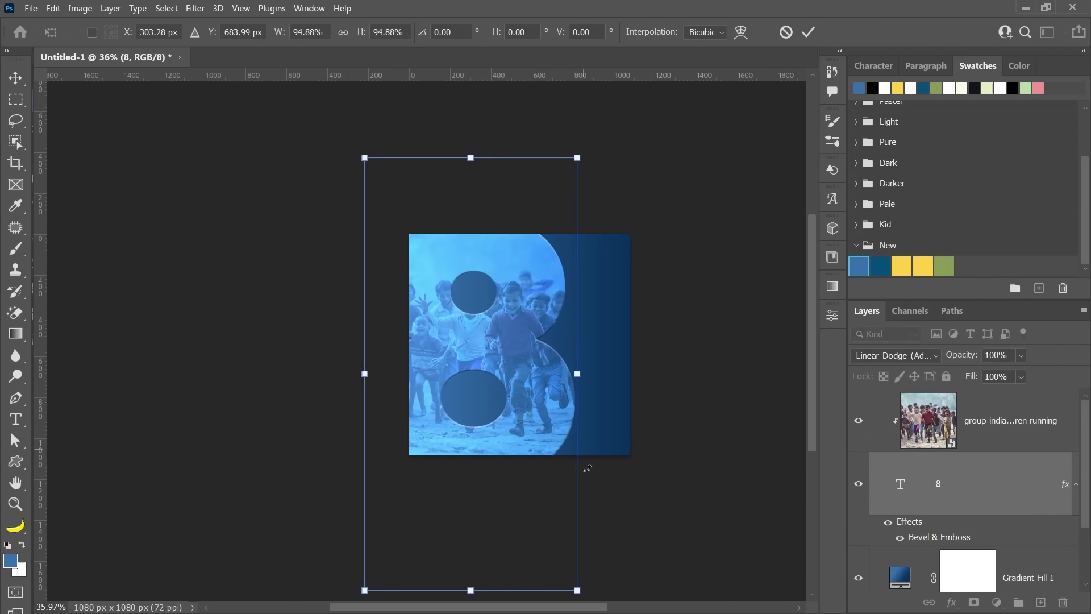
{"action": "key", "text": "Return"}
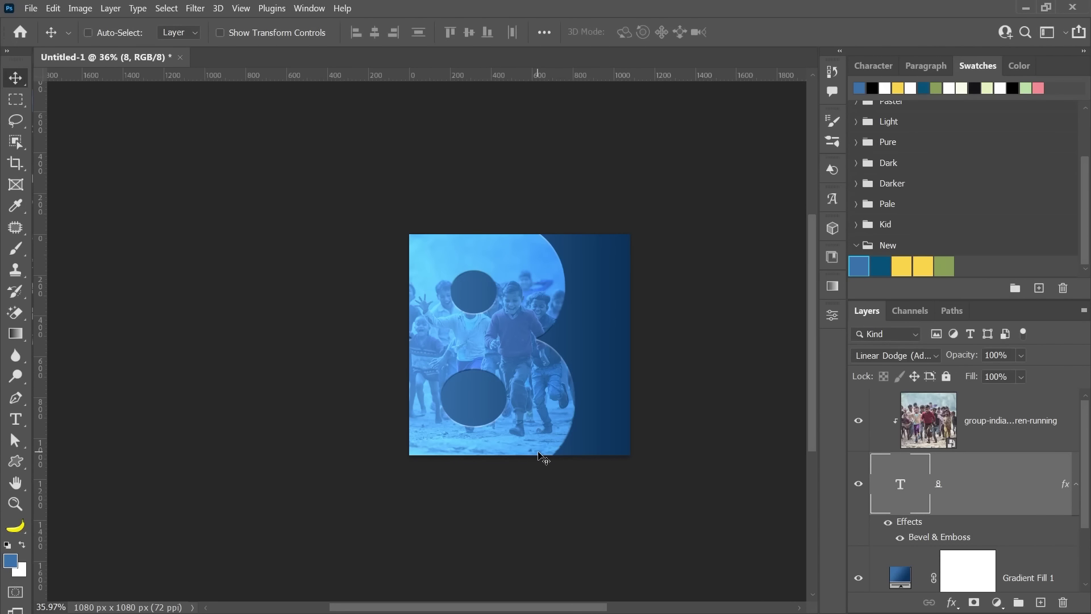
{"action": "key", "text": "ctrl+0"}
{"action": "left_click", "coordinate": [704, 397], "text": "ctrl"}
{"action": "scroll", "coordinate": [703, 397], "scroll_direction": "down", "scroll_amount": 2}
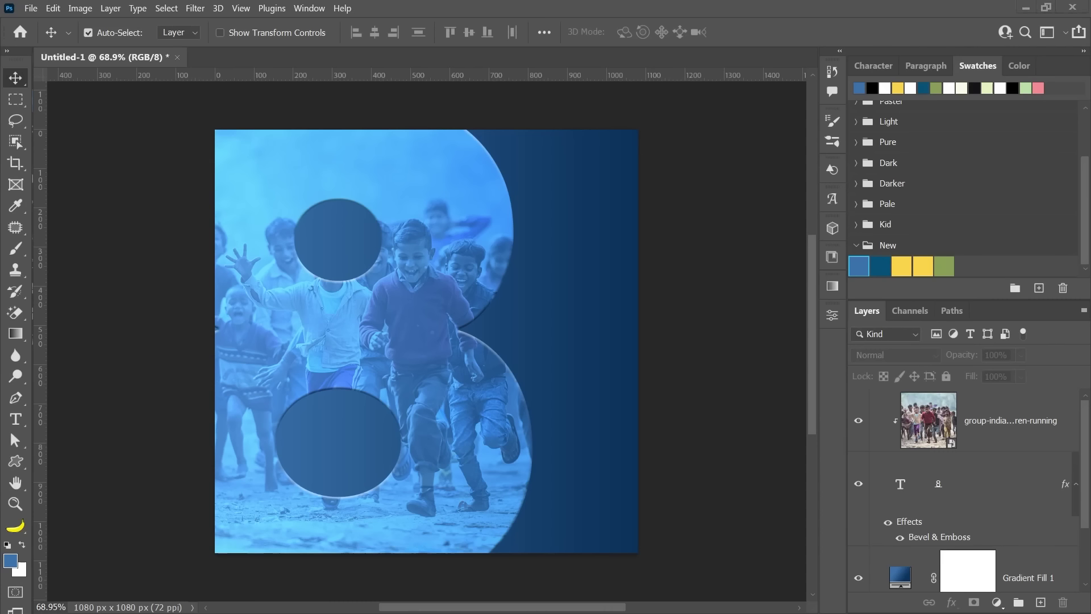
Place the clasped-hands image, rotated -90° at about 38.8%, across the middle of the 8.
{"action": "left_click_drag", "start_coordinate": [136, 353], "coordinate": [182, 382]}
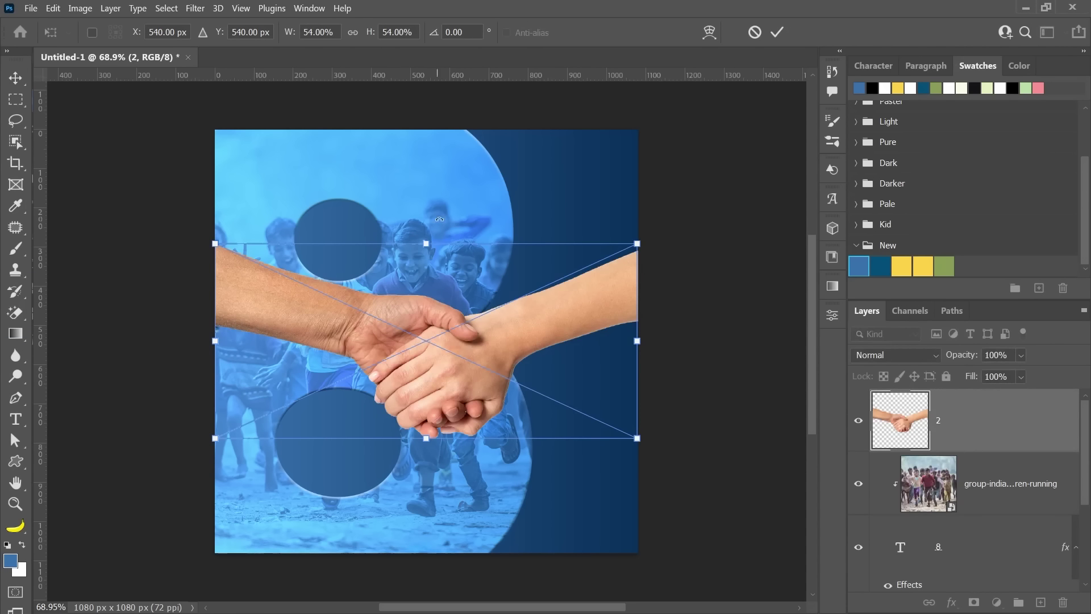
{"action": "mouse_move", "coordinate": [454, 219]}
{"action": "left_mouse_down"}
{"action": "mouse_move", "coordinate": [289, 299]}
{"action": "mouse_move", "coordinate": [287, 321]}
{"action": "left_mouse_up"}
{"action": "left_click_drag", "start_coordinate": [523, 127], "coordinate": [483, 205]}
{"action": "left_click_drag", "start_coordinate": [424, 307], "coordinate": [360, 307]}
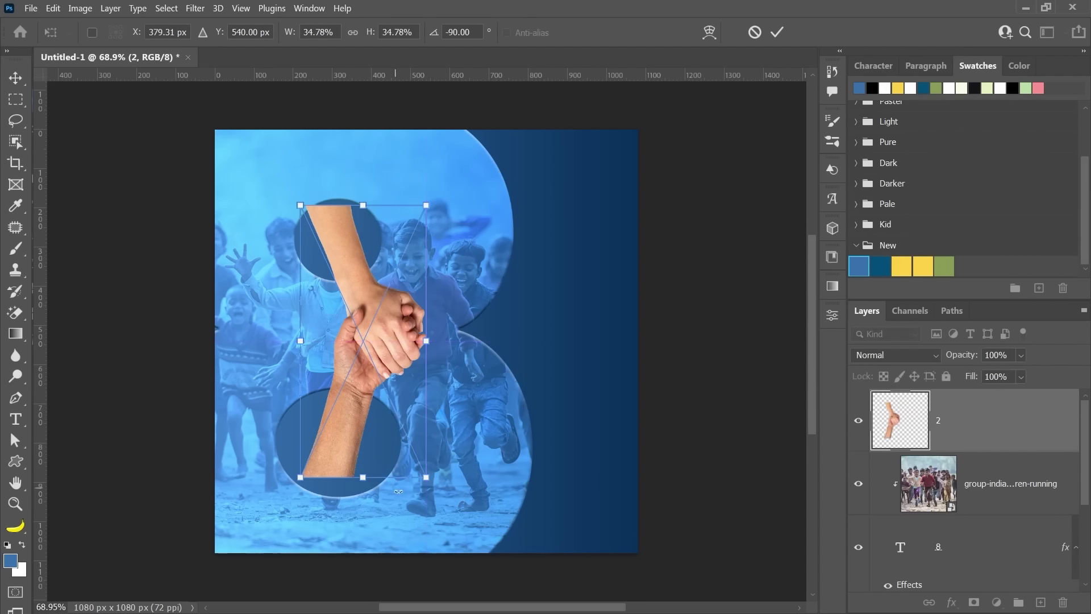
{"action": "left_click_drag", "start_coordinate": [424, 480], "coordinate": [439, 496]}
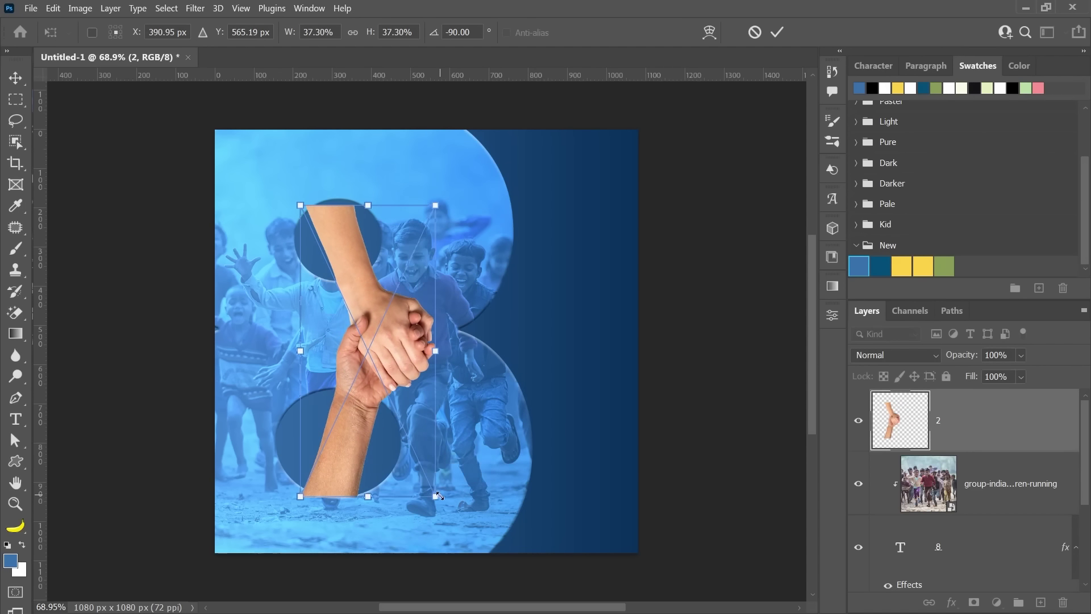
{"action": "left_click_drag", "start_coordinate": [300, 205], "coordinate": [295, 193]}
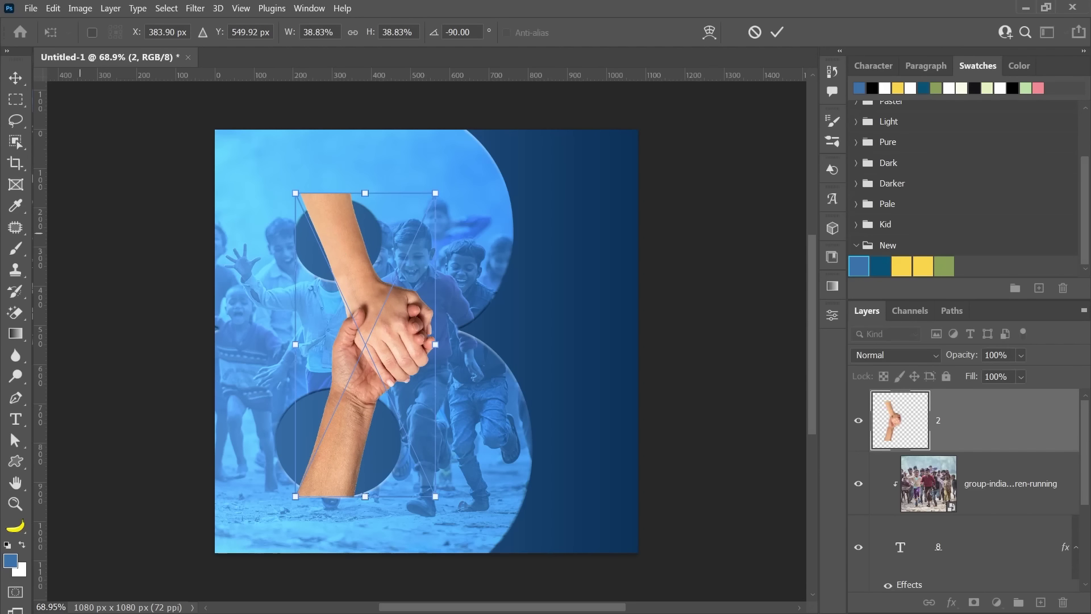
{"action": "key", "text": "Return"}
{"action": "scroll", "coordinate": [367, 351], "scroll_direction": "up", "scroll_amount": 2}
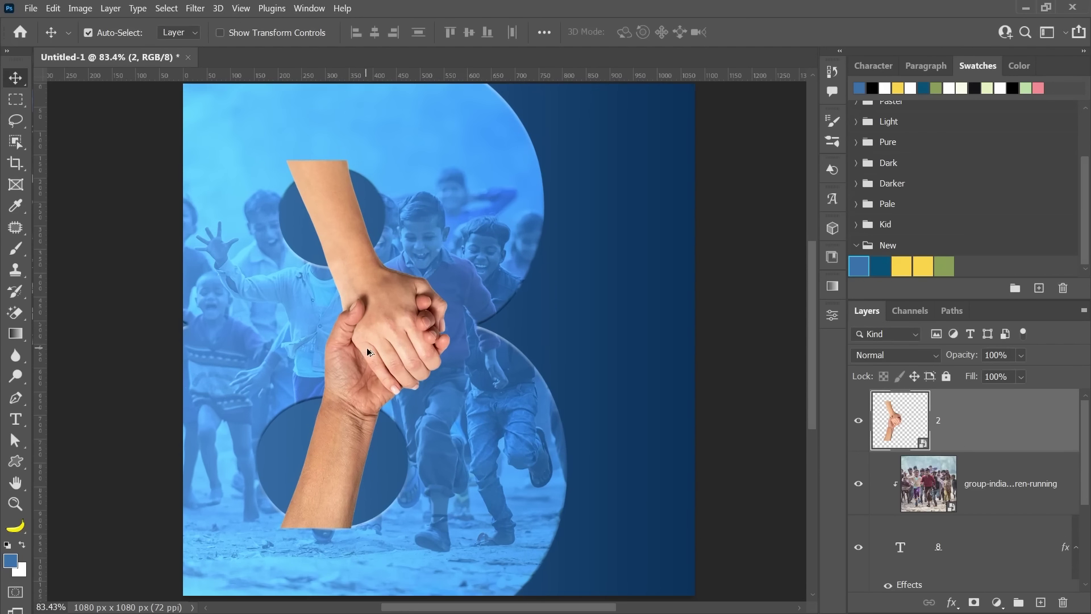
{"action": "scroll", "coordinate": [961, 531], "scroll_direction": "down", "scroll_amount": 1}
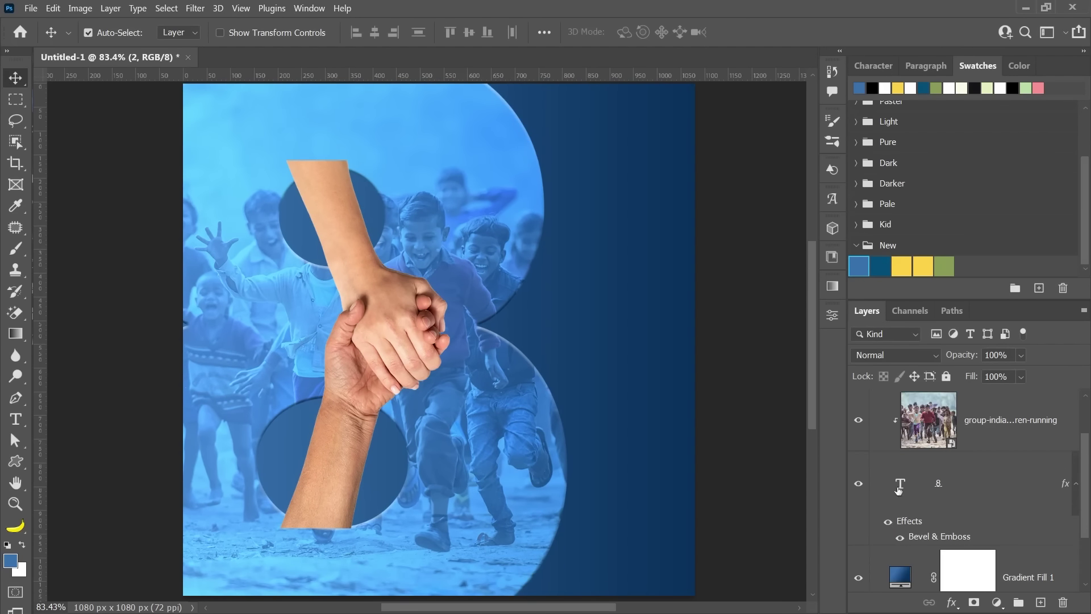
Load the 8's outline as a selection and give the hands layer an inverted mask.
{"action": "key", "text": "ctrl"}
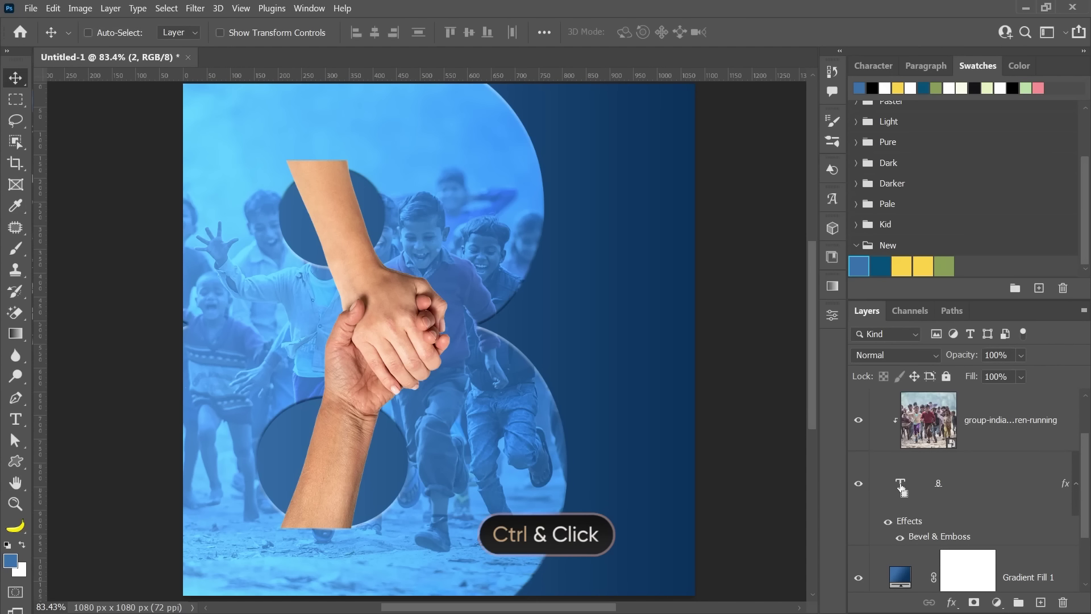
{"action": "left_click", "coordinate": [901, 489], "text": "ctrl"}
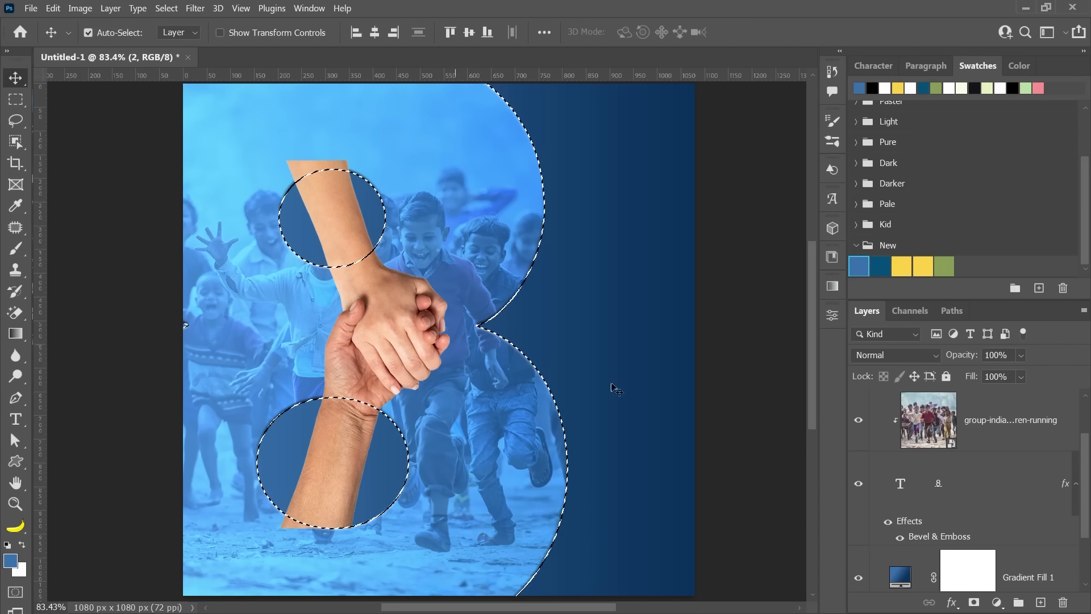
{"action": "scroll", "coordinate": [963, 489], "scroll_direction": "up", "scroll_amount": 2}
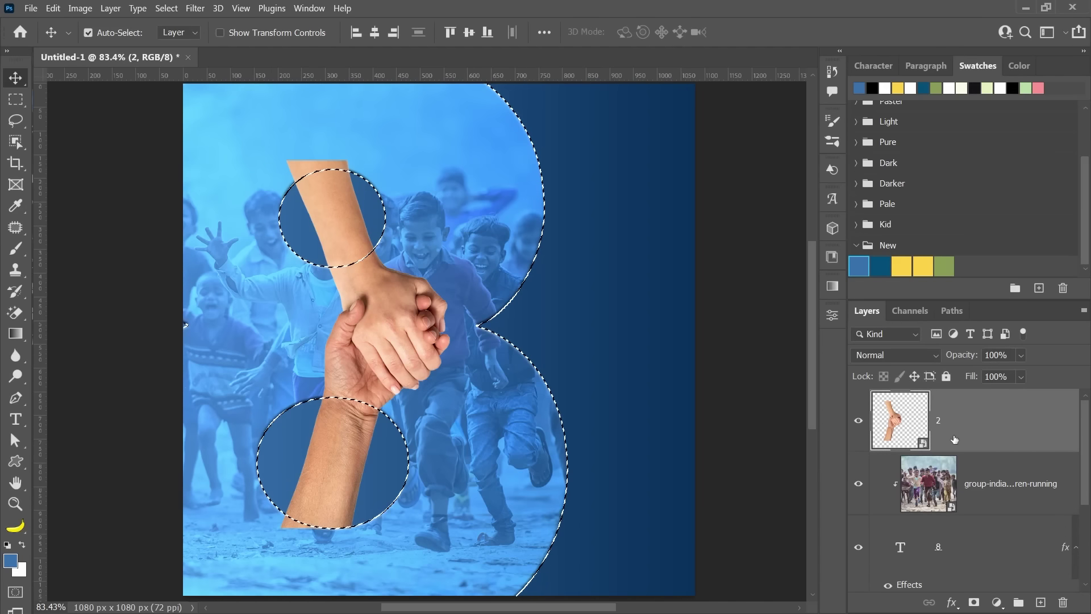
{"action": "left_click", "coordinate": [974, 601]}
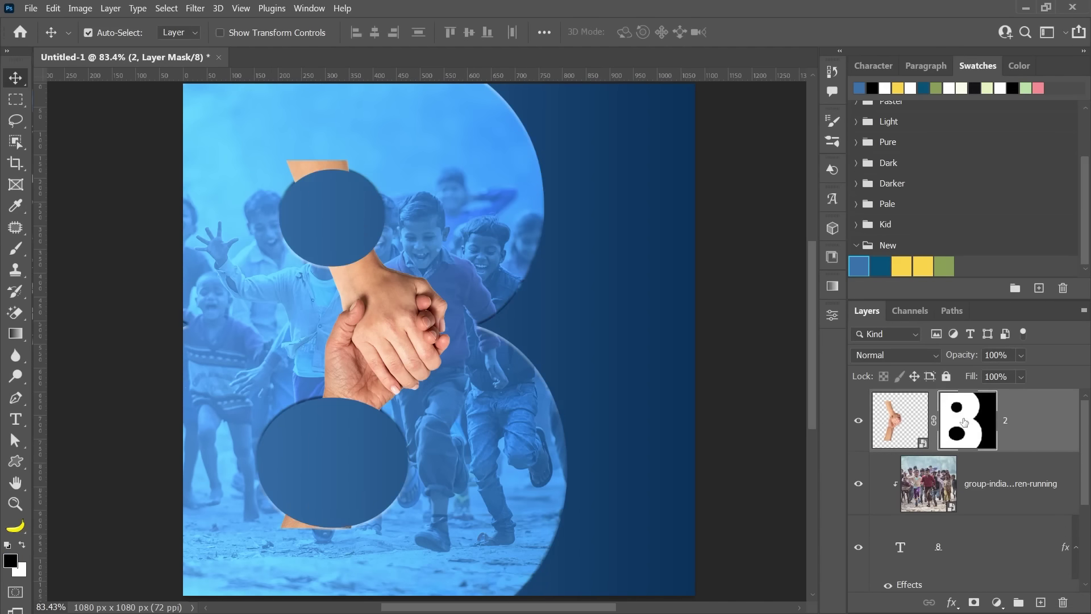
{"action": "key", "text": "ctrl+i"}
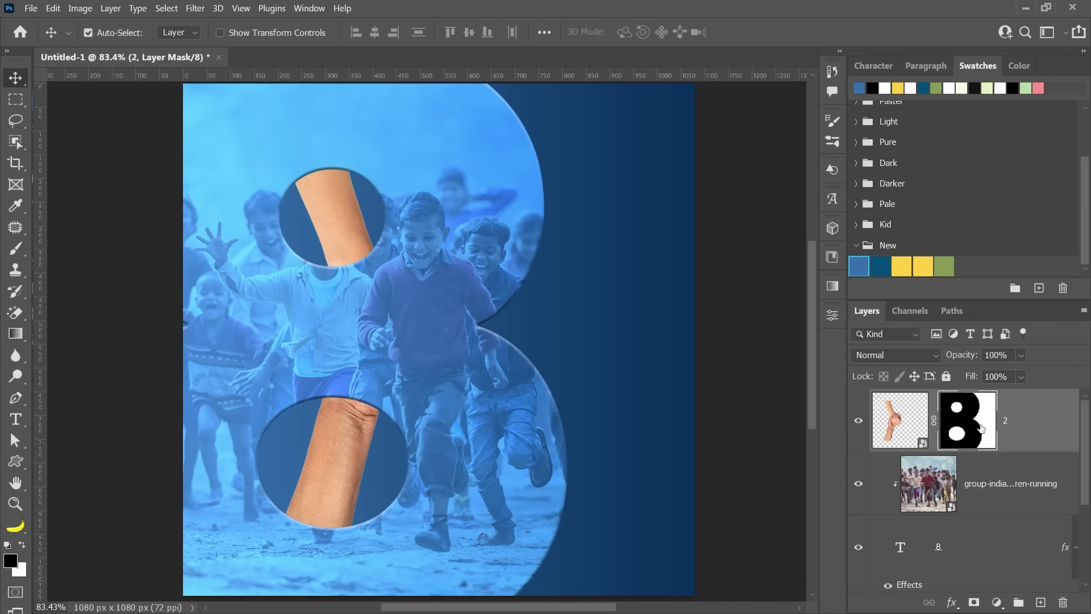
{"action": "key", "text": "b"}
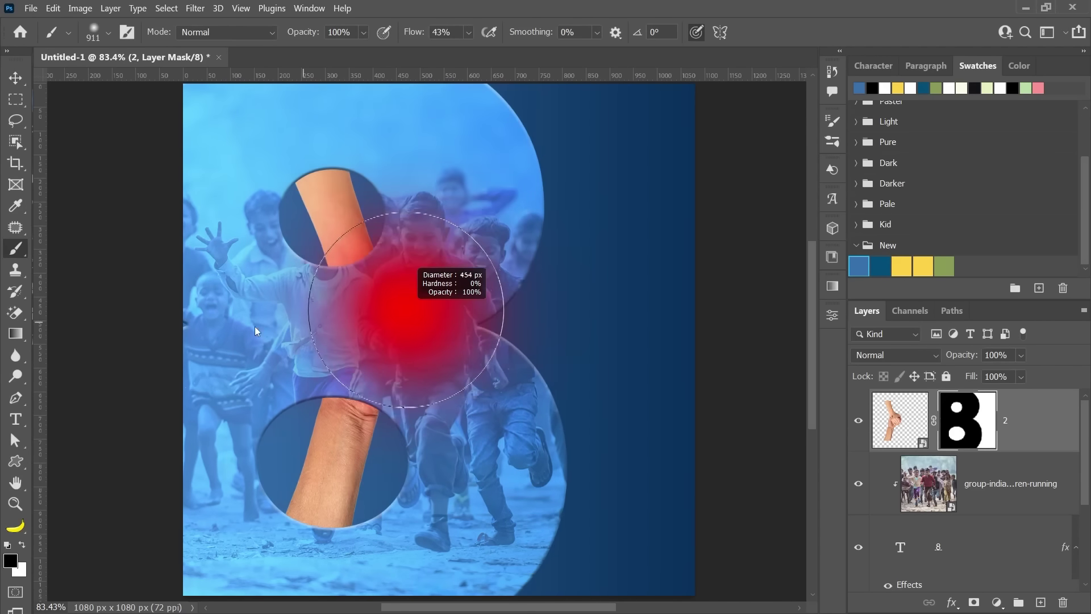
Paint white at 100% flow on the mask to reveal the hands between the circles.
{"action": "key", "text": "shift+0"}
{"action": "left_click_drag", "start_coordinate": [382, 346], "coordinate": [352, 344]}
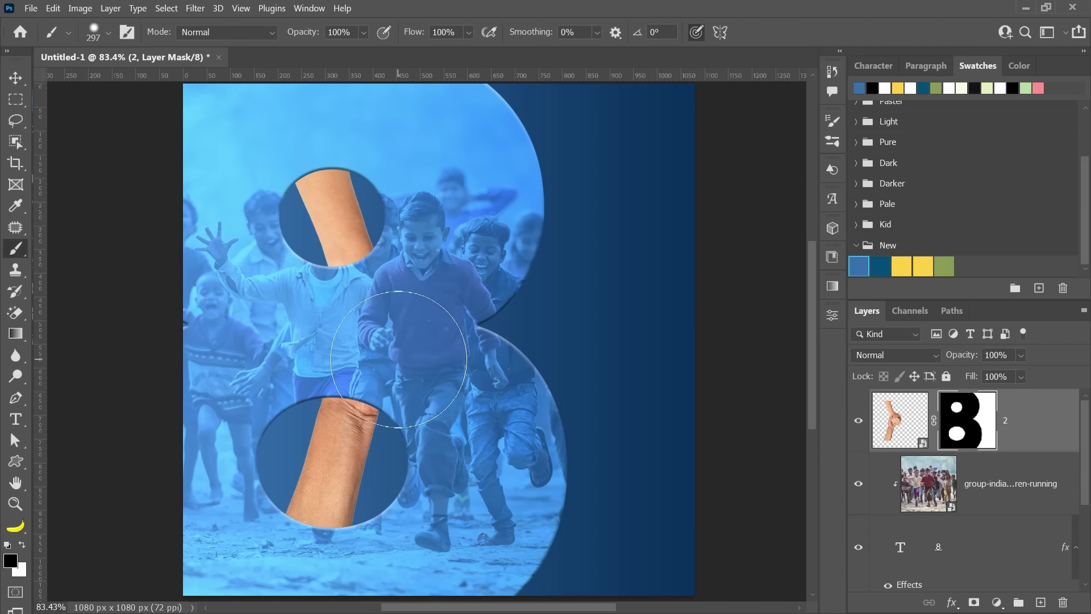
{"action": "key", "text": "x"}
{"action": "mouse_move", "coordinate": [337, 392]}
{"action": "left_mouse_down"}
{"action": "mouse_move", "coordinate": [361, 318]}
{"action": "mouse_move", "coordinate": [398, 318]}
{"action": "left_mouse_up"}
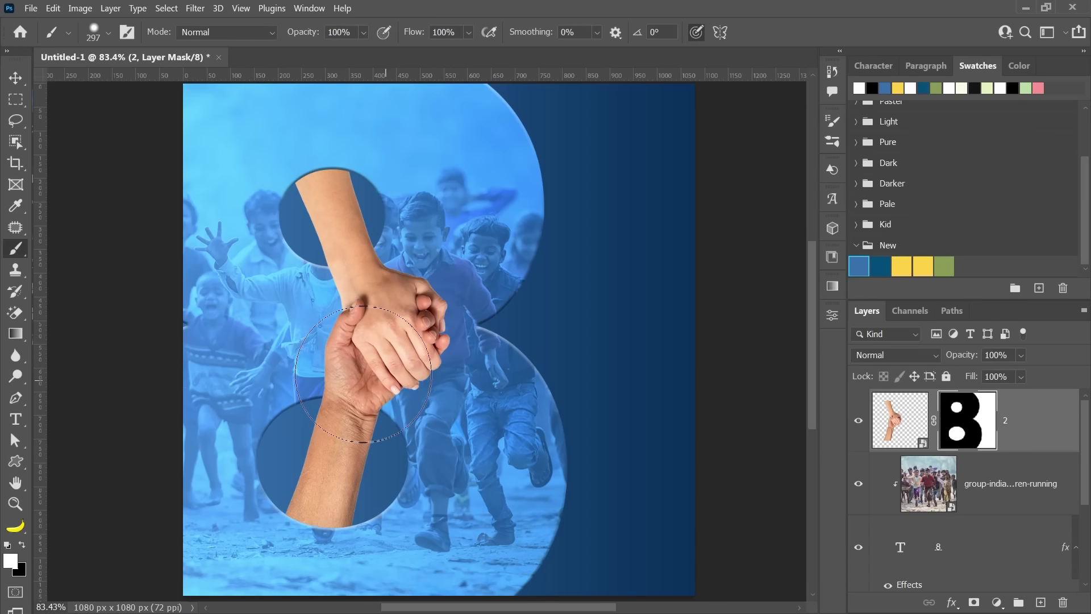
{"action": "scroll", "coordinate": [512, 319], "scroll_direction": "down", "scroll_amount": 2}
{"action": "key", "text": "v"}
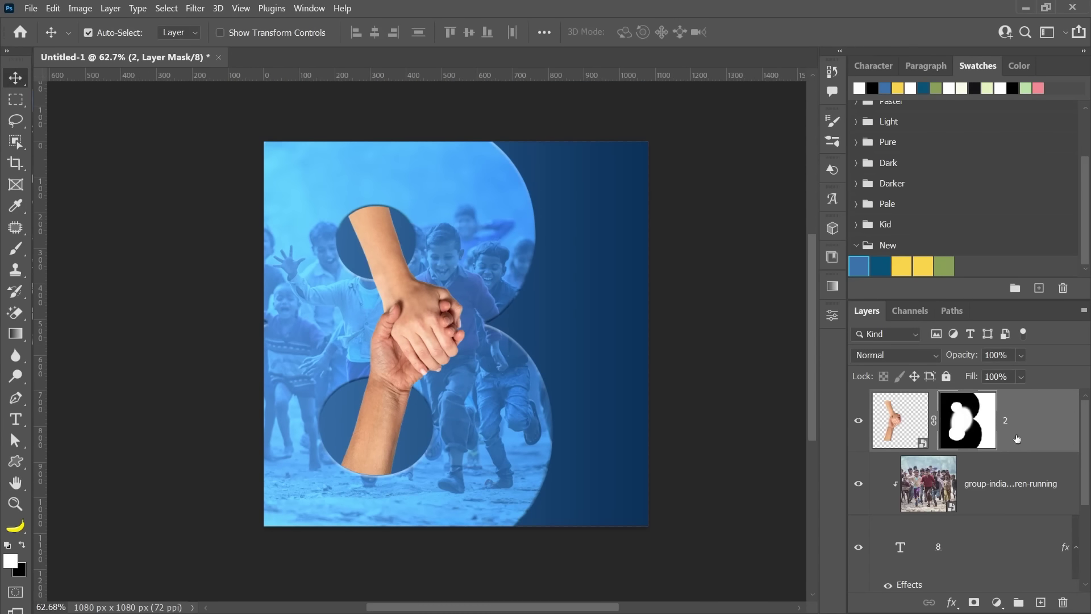
{"action": "key", "text": "ctrl+2"}
{"action": "left_click", "coordinate": [1041, 602]}
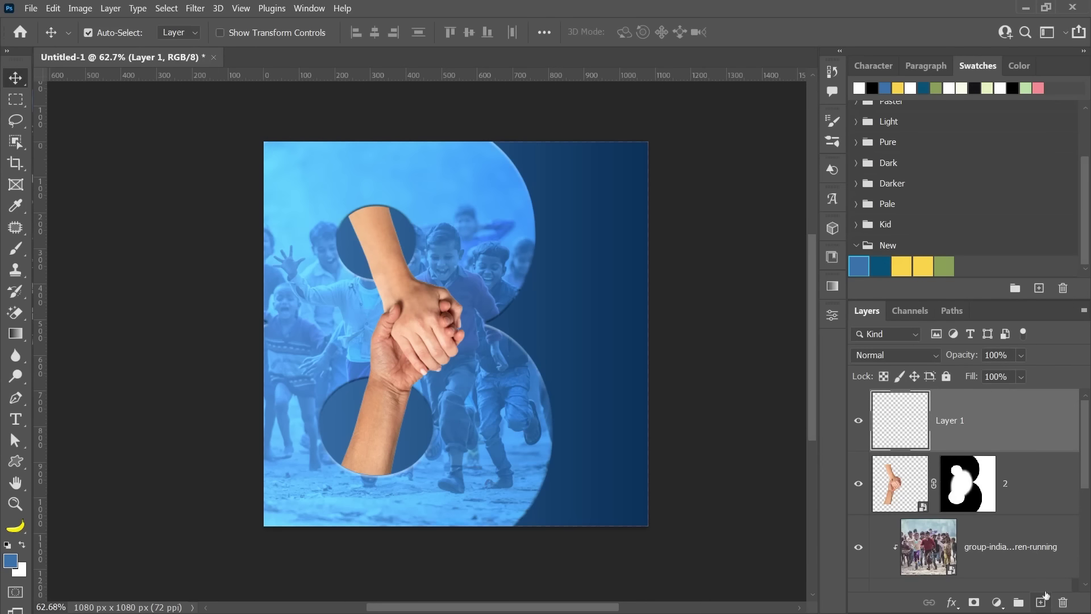
Clip the new layer to the hands photo and set up a black brush, about 219 px, 35% flow.
{"action": "left_click", "coordinate": [1015, 450], "text": "alt"}
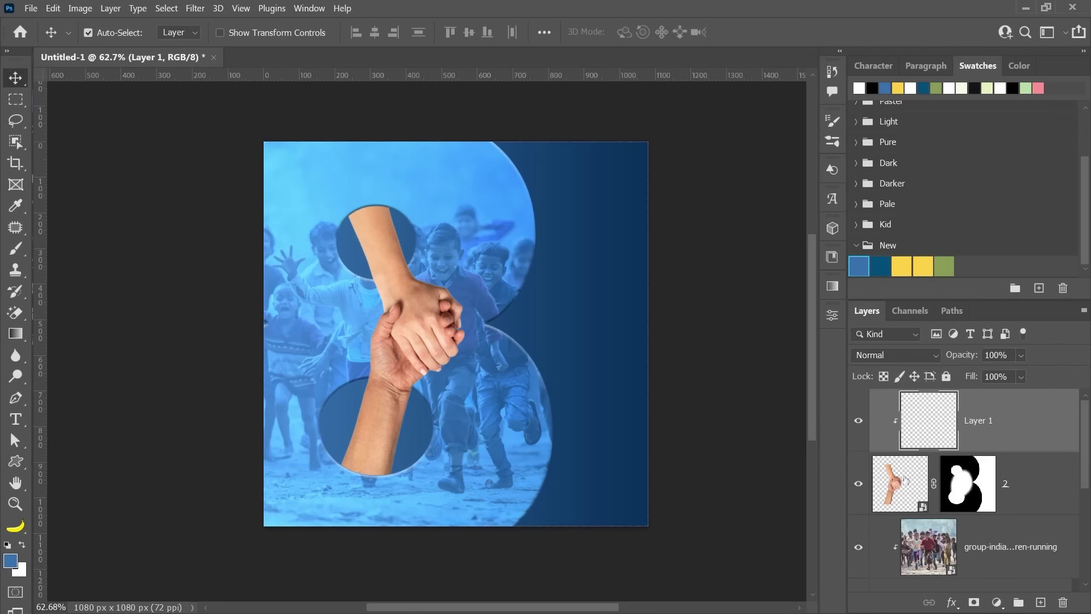
{"action": "scroll", "coordinate": [449, 545], "scroll_direction": "up", "scroll_amount": 2}
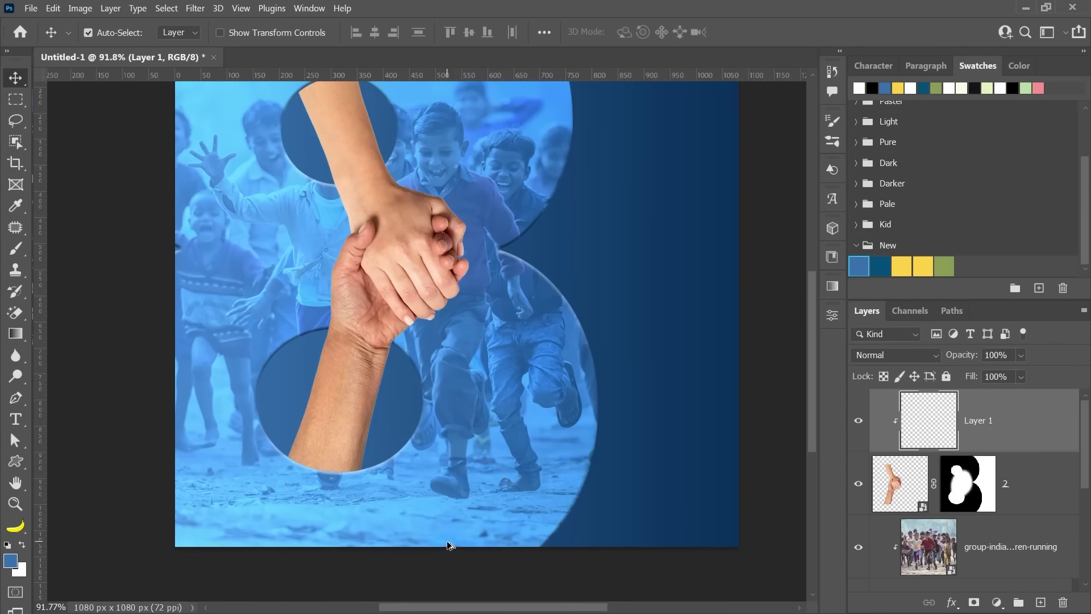
{"action": "key", "text": "b"}
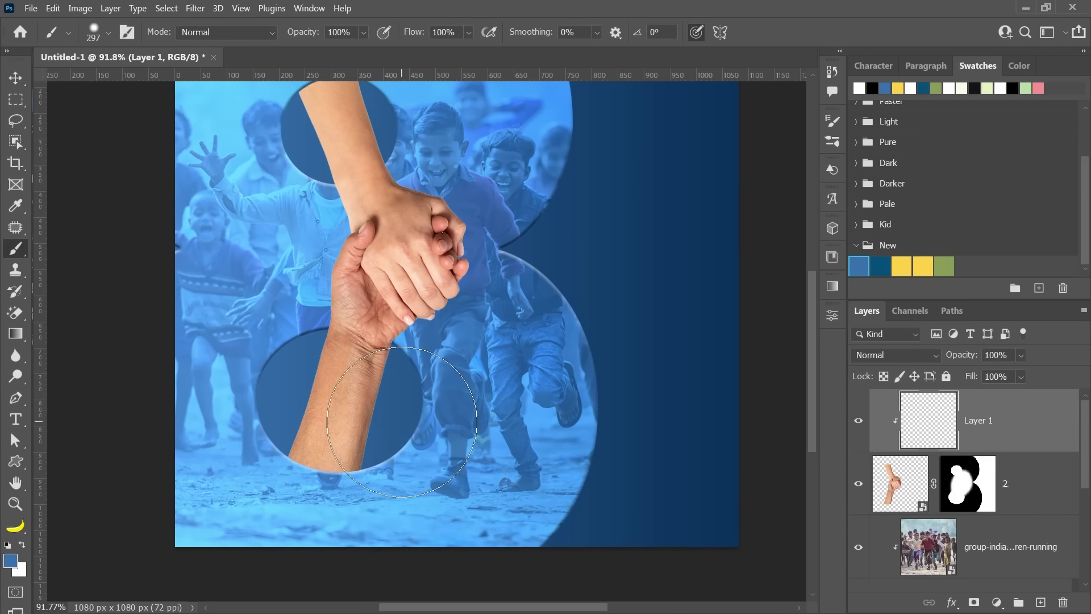
{"action": "key", "text": "d"}
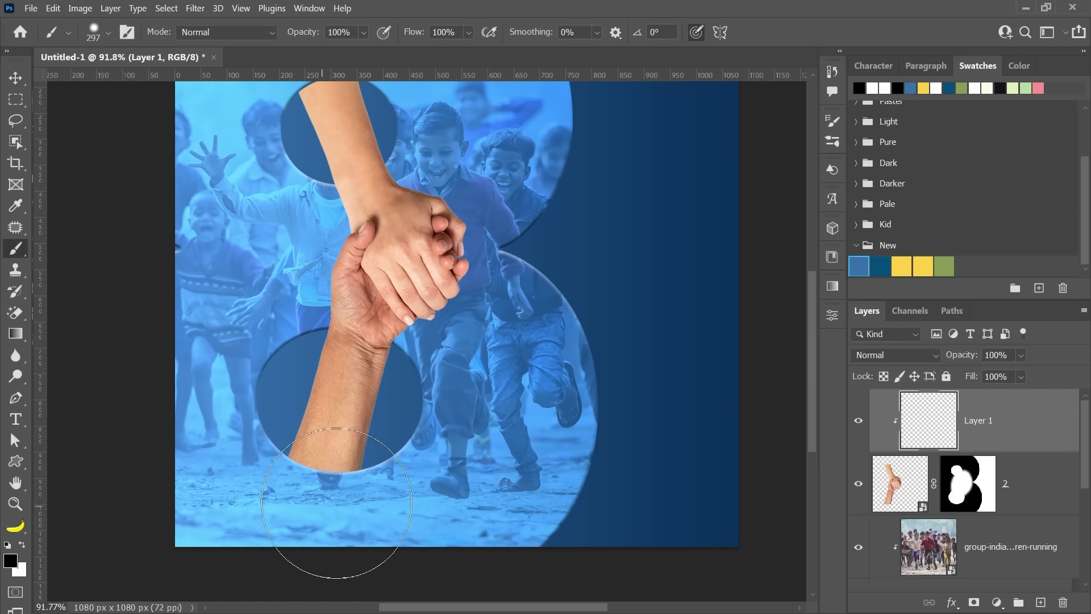
{"action": "right_click", "coordinate": [317, 475], "text": "alt"}
{"action": "left_click_drag", "start_coordinate": [424, 33], "coordinate": [368, 31]}
{"action": "type", "text": "35"}
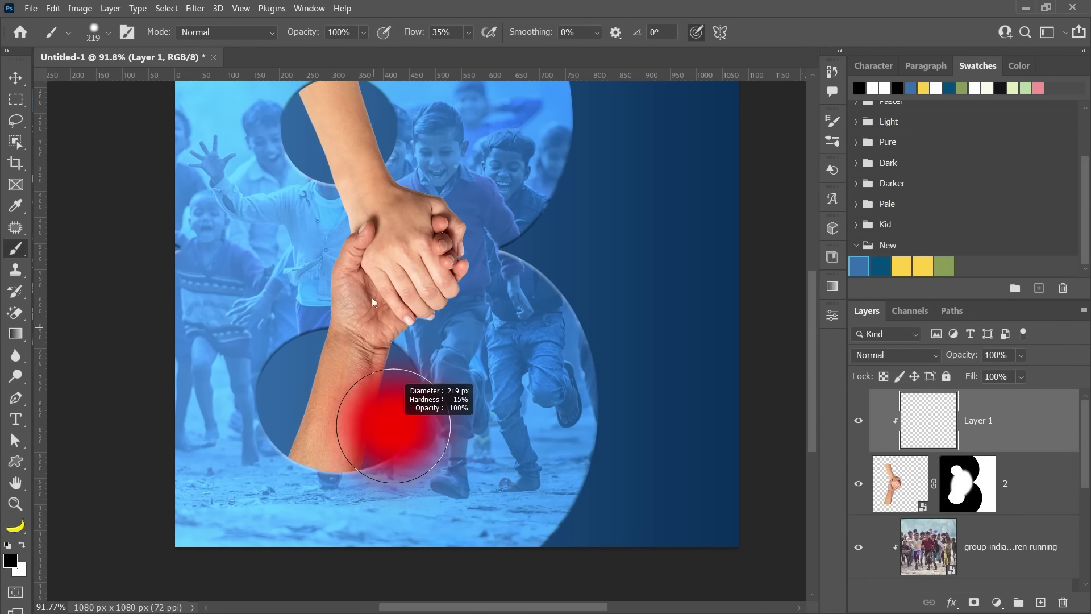
Paint soft black shadows where the arm's lower and top ends meet the 8's circles.
{"action": "scroll", "coordinate": [341, 498], "scroll_direction": "up", "scroll_amount": 4, "text": "alt"}
{"action": "right_click", "coordinate": [243, 418], "text": "alt"}
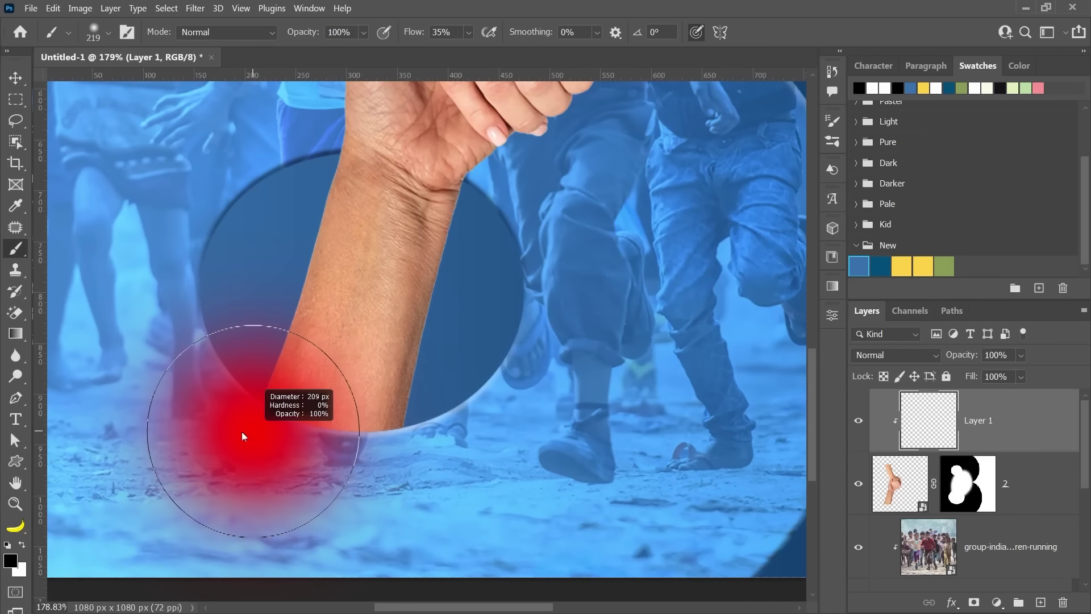
{"action": "right_click", "coordinate": [244, 421]}
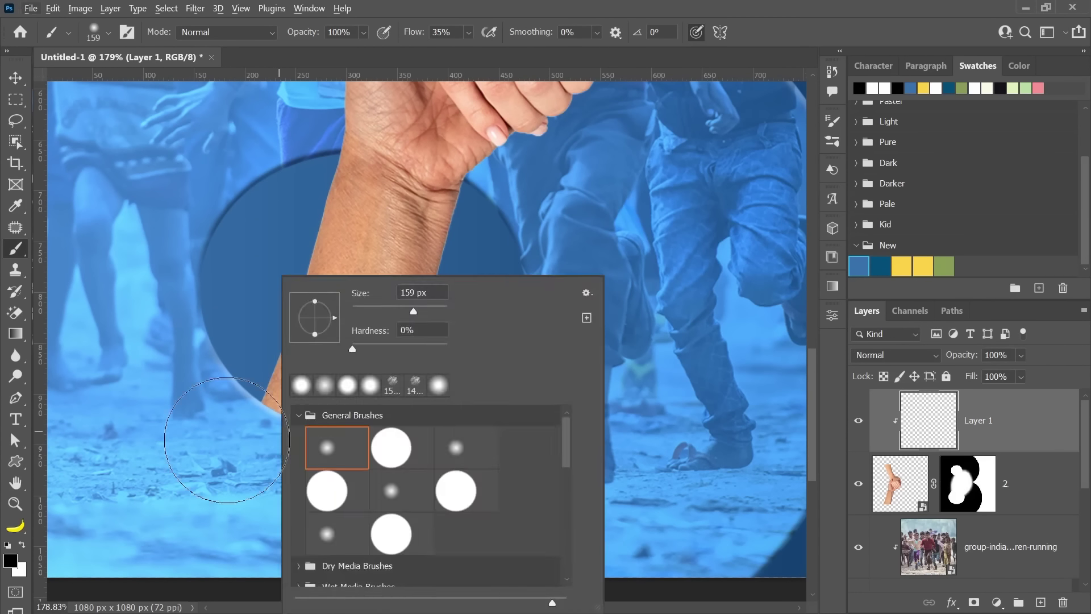
{"action": "right_click", "coordinate": [238, 426], "text": "alt"}
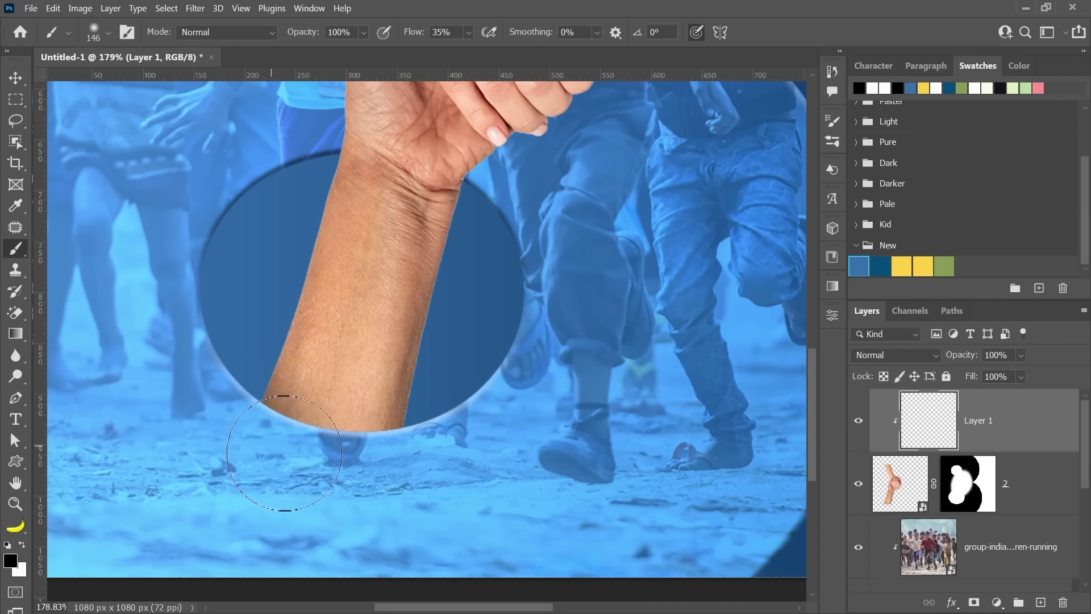
{"action": "left_click_drag", "start_coordinate": [232, 428], "coordinate": [417, 409]}
{"action": "scroll", "coordinate": [482, 474], "scroll_direction": "down", "scroll_amount": 5, "text": "alt"}
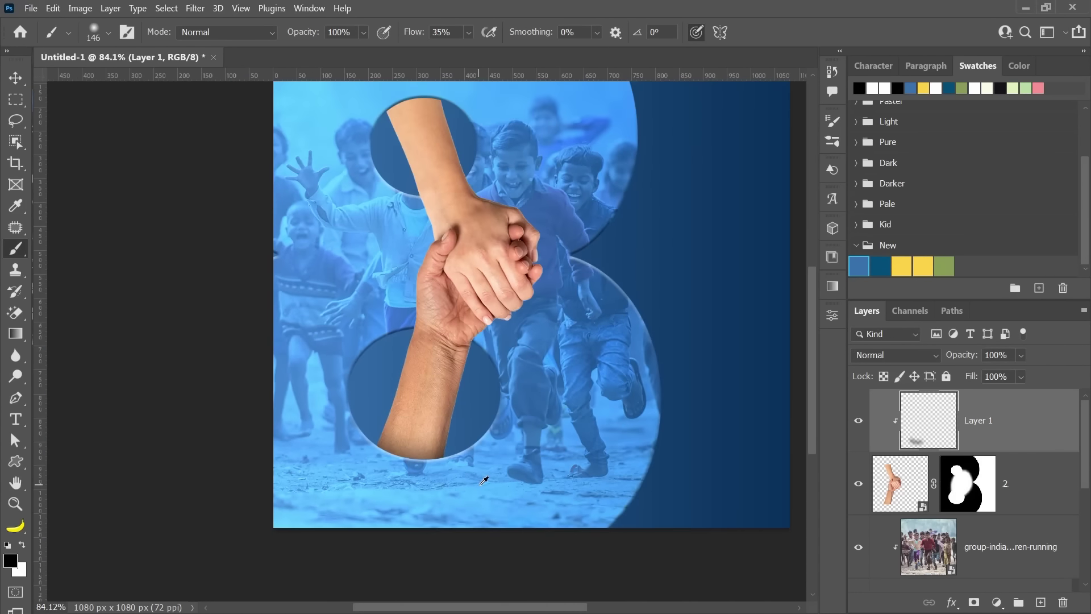
{"action": "scroll", "coordinate": [483, 481], "scroll_direction": "up", "scroll_amount": 5}
{"action": "scroll", "coordinate": [483, 455], "scroll_direction": "up", "scroll_amount": 1}
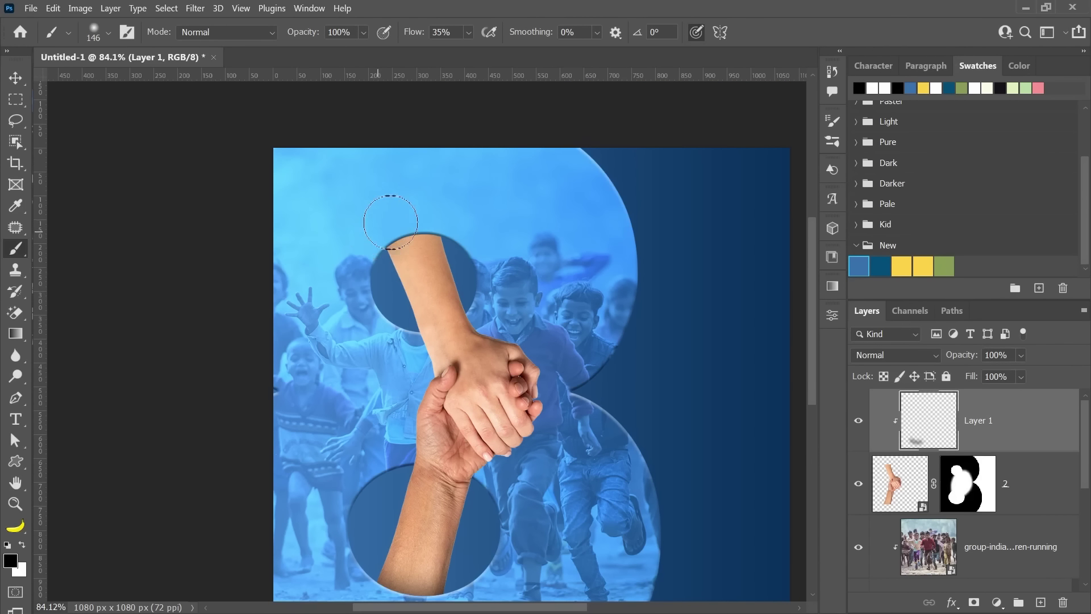
{"action": "left_click_drag", "start_coordinate": [390, 222], "coordinate": [432, 225]}
Lower the shading layer's opacity slightly and reduce its fill to 86%.
{"action": "left_click_drag", "start_coordinate": [951, 359], "coordinate": [953, 360]}
{"action": "key", "text": "ctrl"}
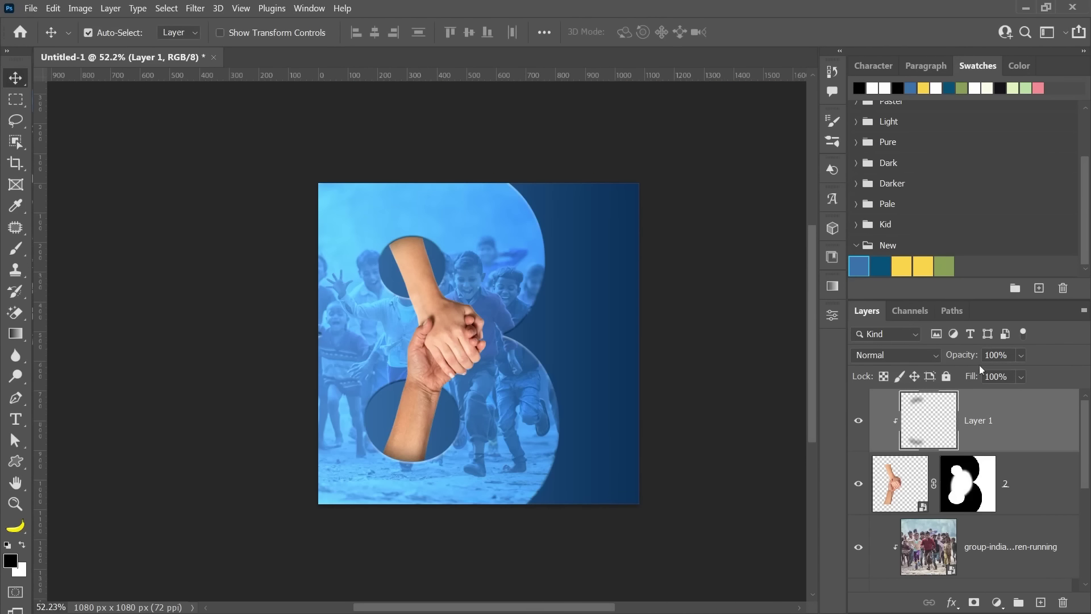
{"action": "left_click_drag", "start_coordinate": [972, 377], "coordinate": [971, 382]}
{"action": "scroll", "coordinate": [717, 402], "scroll_direction": "up", "scroll_amount": 2}
{"action": "left_click", "coordinate": [717, 402]}
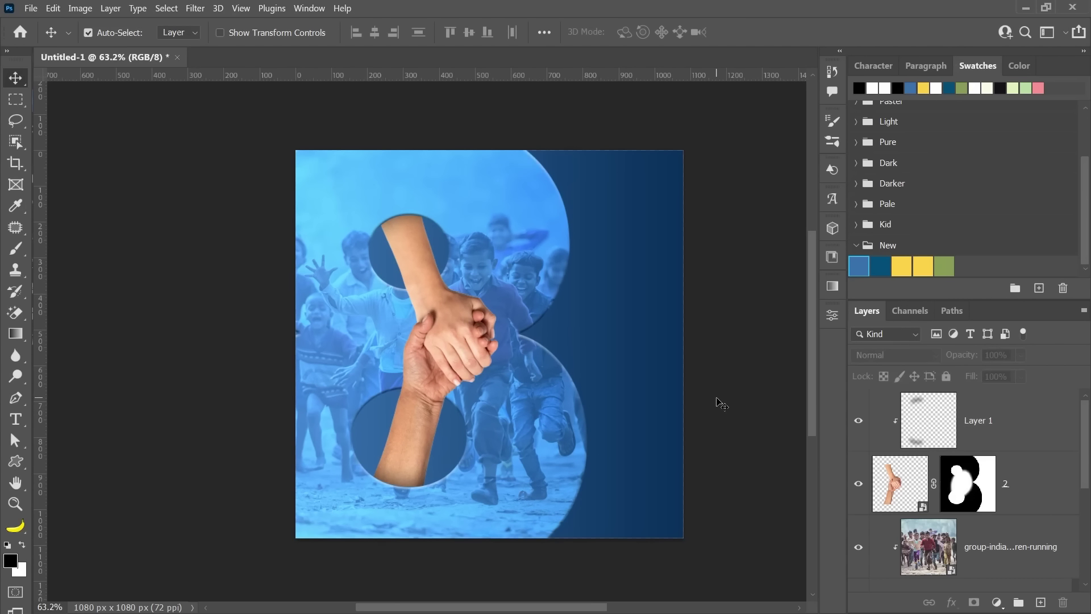
{"action": "scroll", "coordinate": [721, 403], "scroll_direction": "up", "scroll_amount": 1}
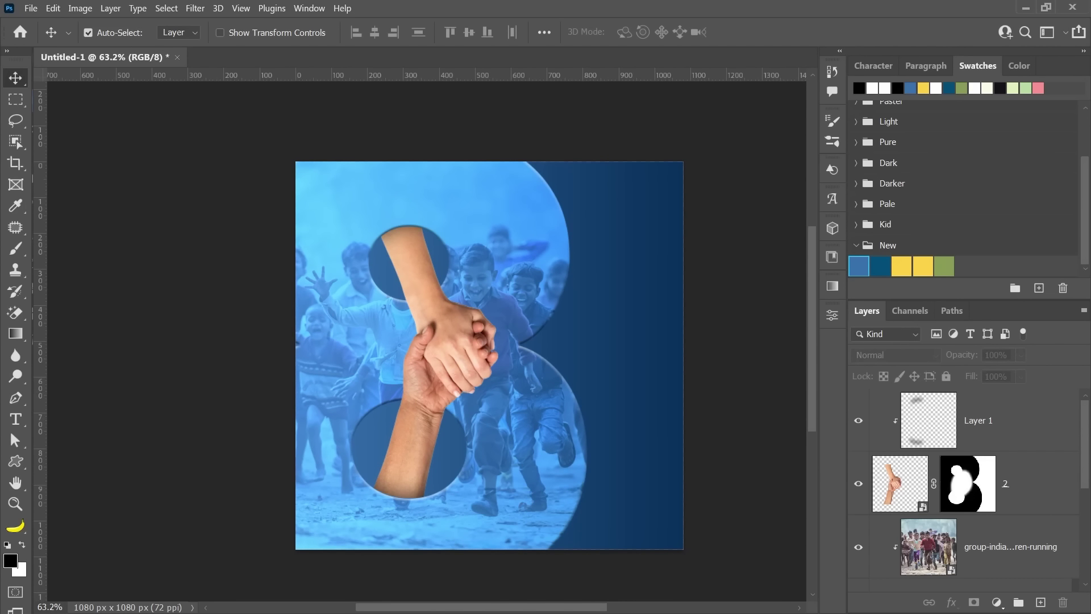
Add the text 'days of hope' on the dark blue area beside the 8.
{"action": "key", "text": "alt+Tab"}
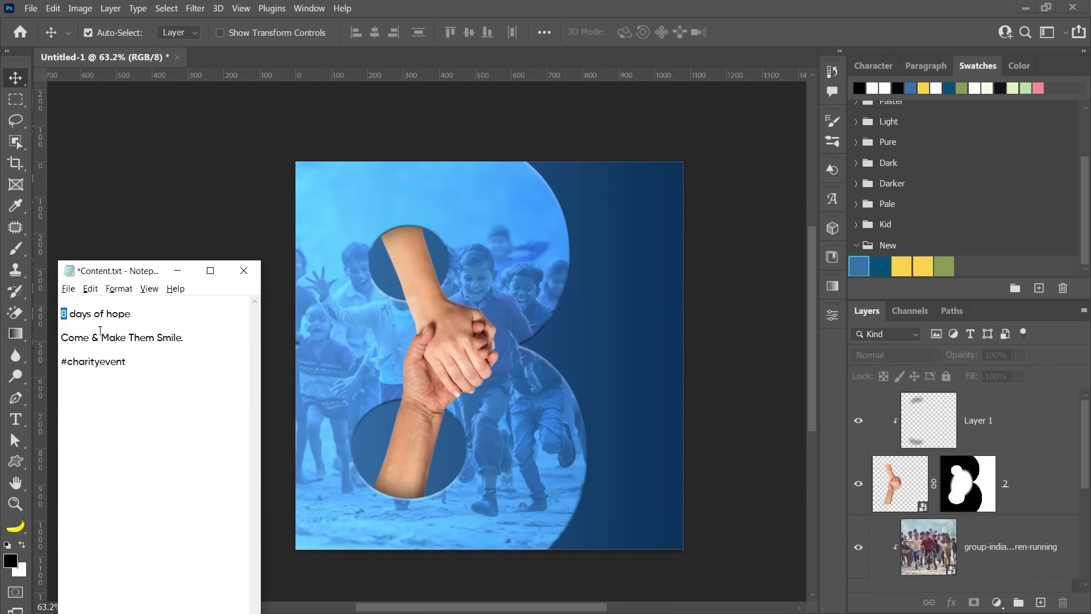
{"action": "left_click_drag", "start_coordinate": [71, 317], "coordinate": [97, 315]}
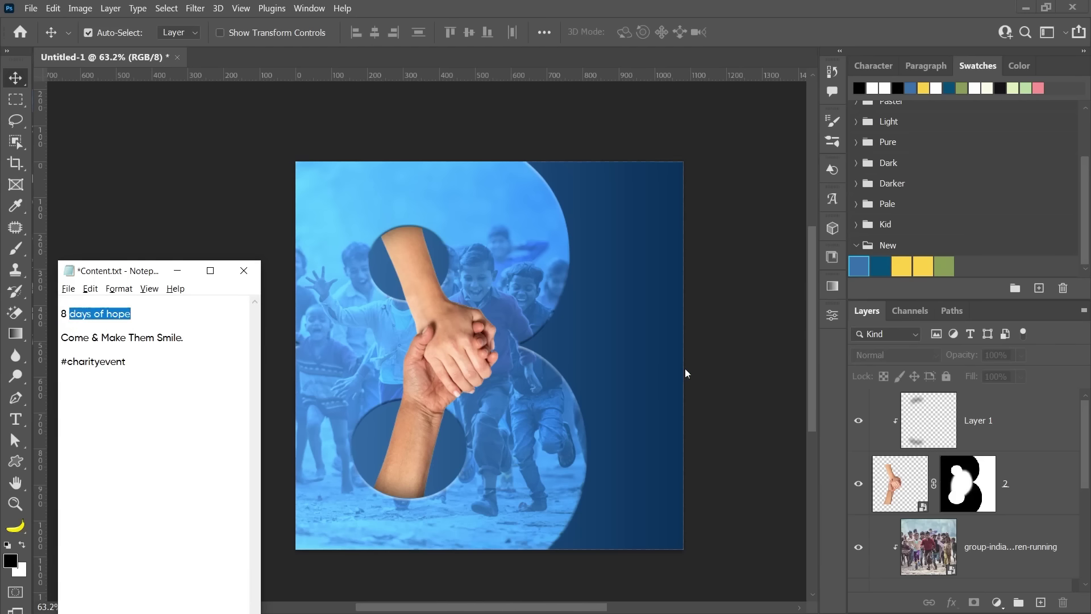
{"action": "left_click", "coordinate": [699, 370]}
{"action": "key", "text": "t"}
{"action": "left_click", "coordinate": [612, 328]}
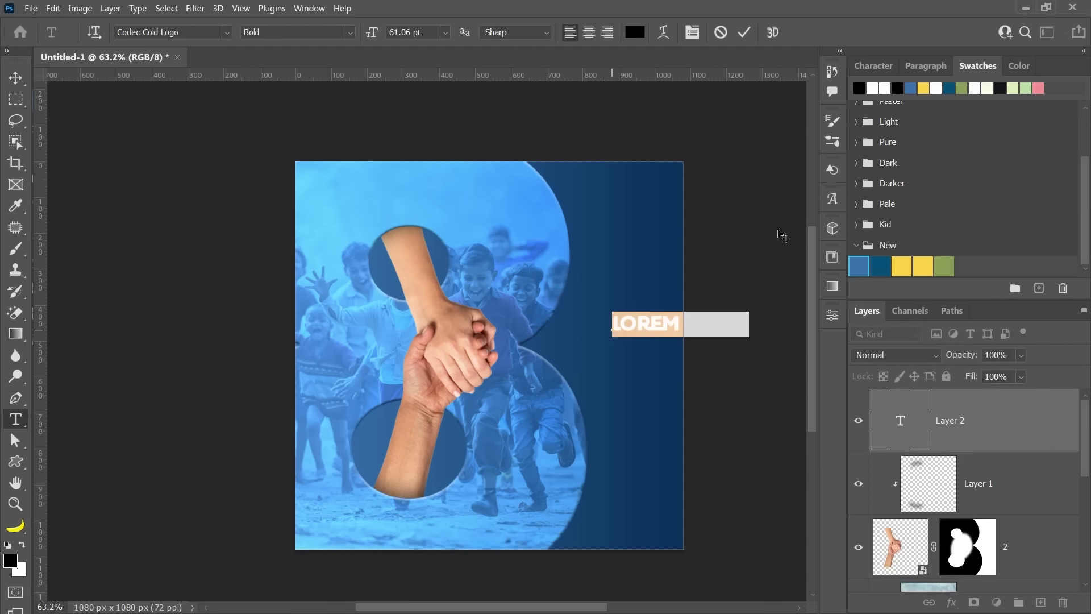
{"action": "type", "text": "days of ho"}
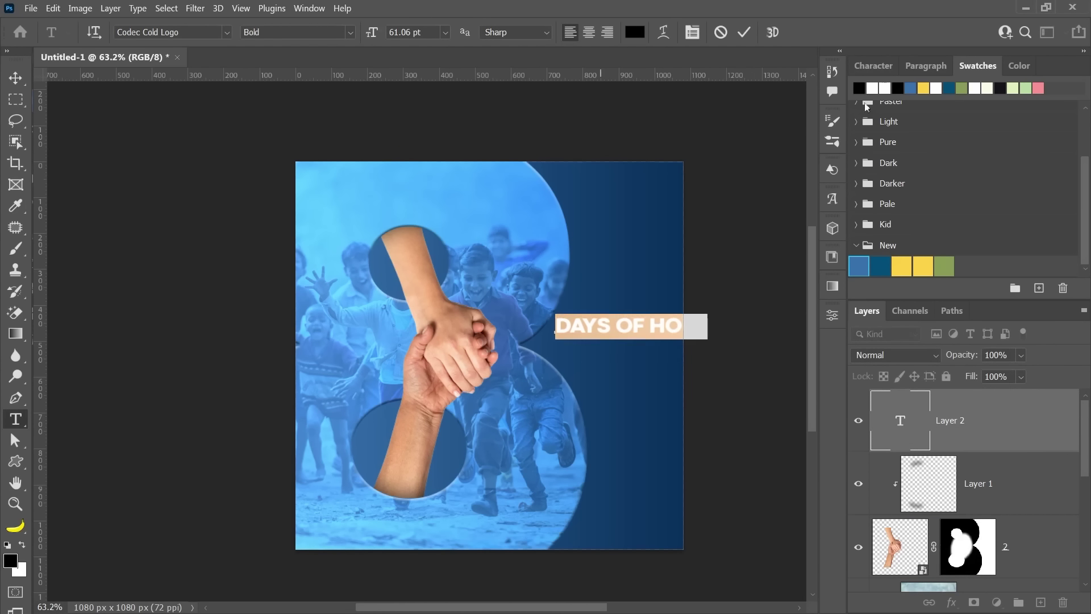
{"action": "type", "text": "pe"}
{"action": "key", "text": "ctrl+Return"}
Set the 'days of hope' text to Codec Cold Light and sample white as its colour.
{"action": "key", "text": "v"}
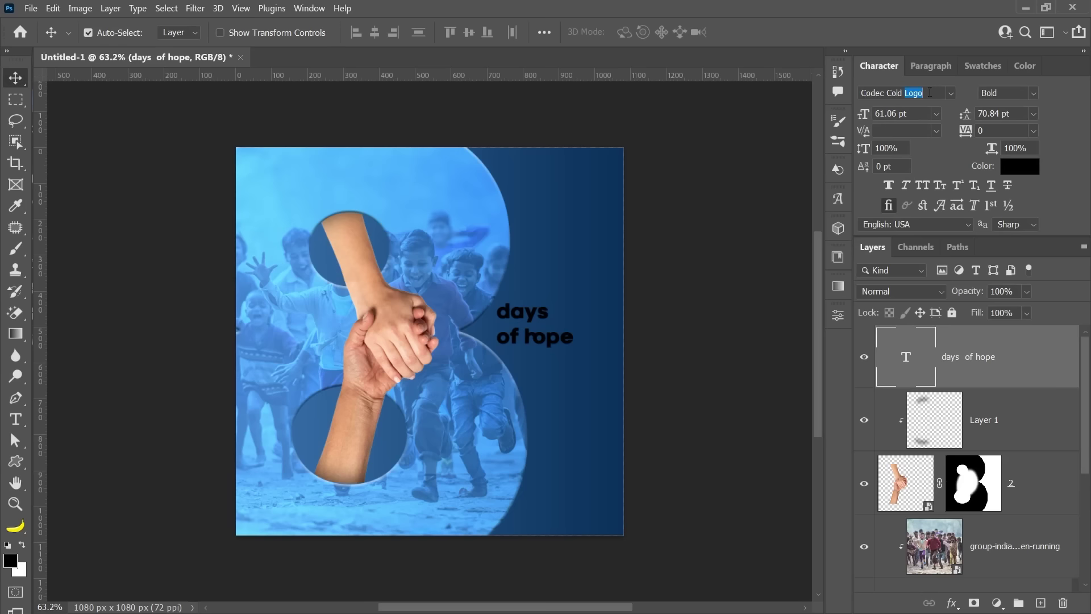
{"action": "key", "text": "BackSpace"}
{"action": "key", "text": "Return"}
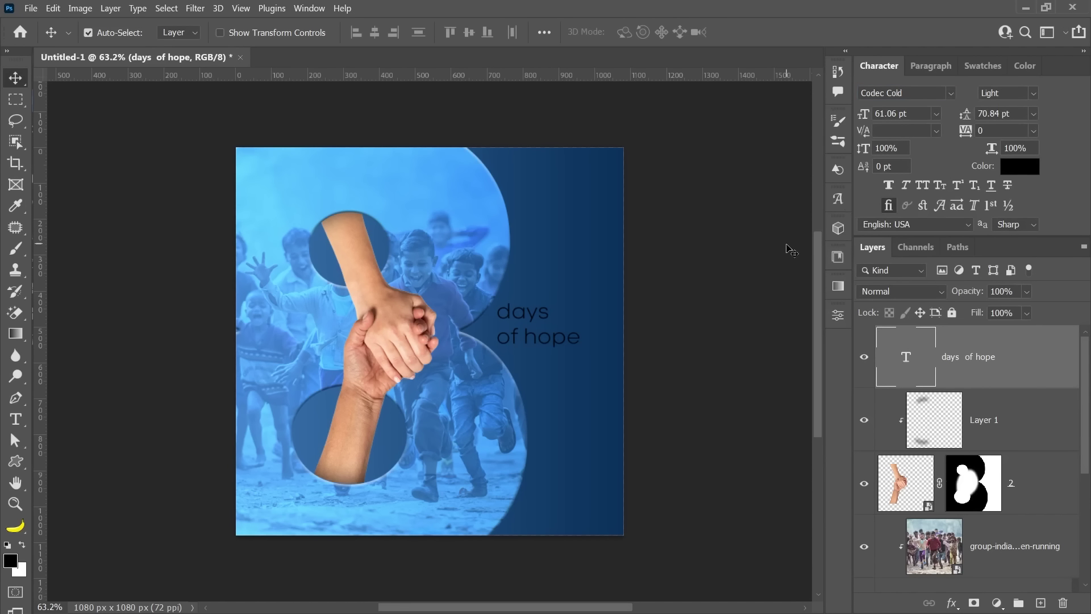
{"action": "key", "text": "i"}
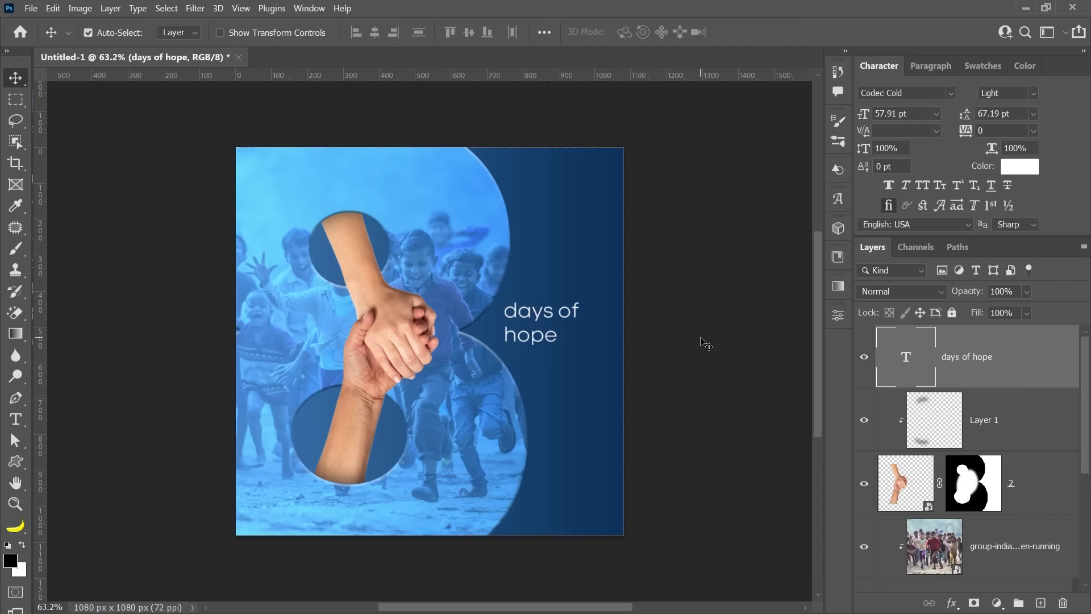
{"action": "scroll", "coordinate": [704, 343], "scroll_direction": "down", "scroll_amount": 3}
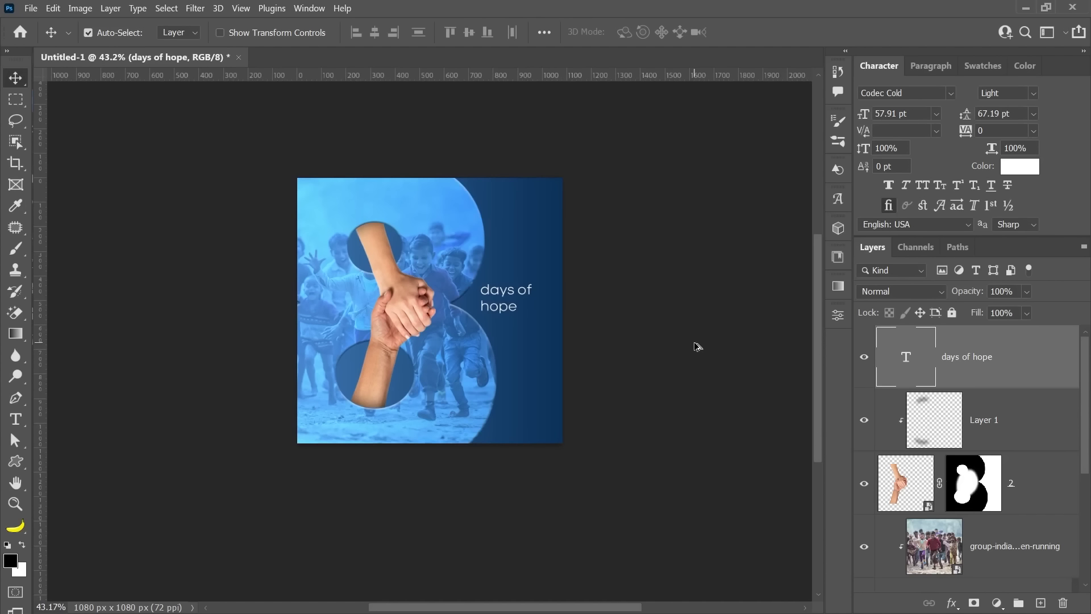
{"action": "scroll", "coordinate": [659, 349], "scroll_direction": "up", "scroll_amount": 1}
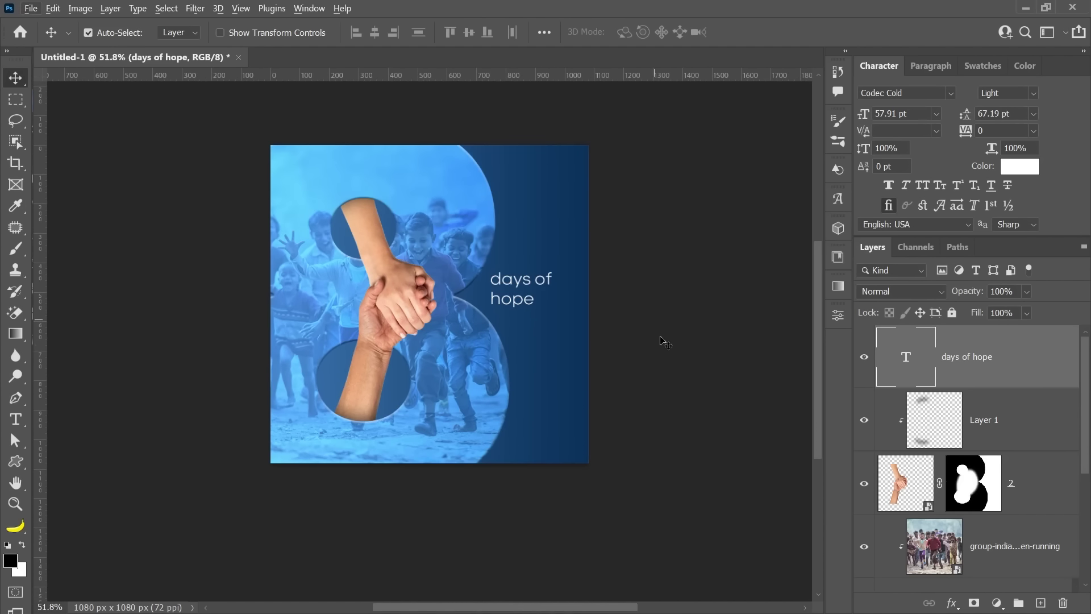
{"action": "left_click", "coordinate": [406, 496]}
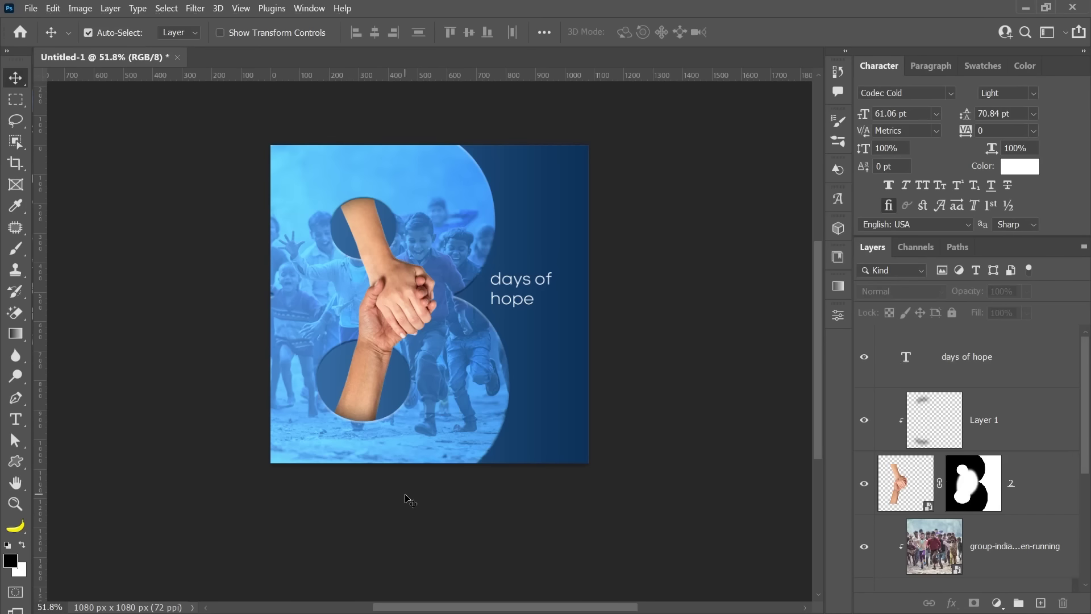
Draw the VG logo custom shape at the poster's top left.
{"action": "left_click", "coordinate": [15, 461]}
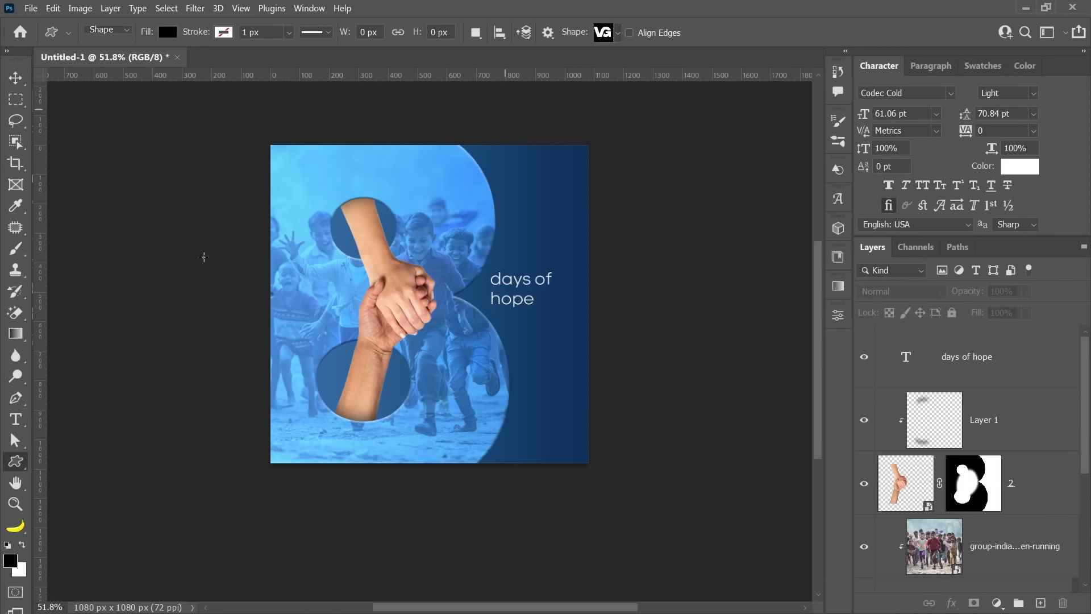
{"action": "left_click_drag", "start_coordinate": [284, 159], "coordinate": [312, 175]}
{"action": "key", "text": "v"}
{"action": "scroll", "coordinate": [430, 304], "scroll_direction": "up", "scroll_amount": 1}
Duplicate 'days of hope' to the lower right and replace its wording with 'Come & Make Them Smile.'.
{"action": "key", "text": "alt+Tab"}
{"action": "left_click_drag", "start_coordinate": [60, 338], "coordinate": [199, 341]}
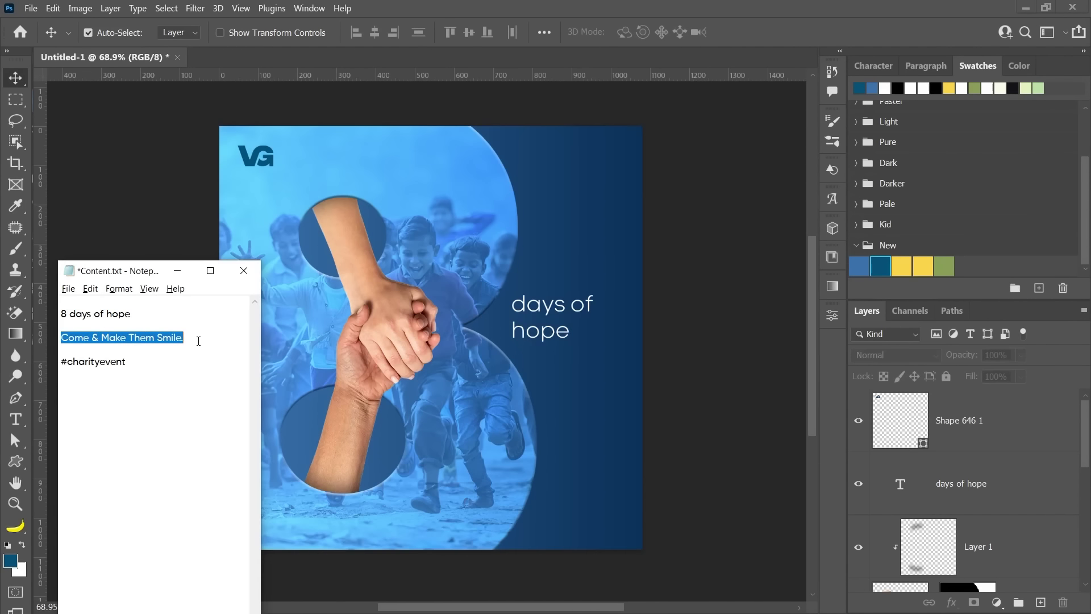
{"action": "left_click", "coordinate": [673, 334]}
{"action": "scroll", "coordinate": [623, 334], "scroll_direction": "down", "scroll_amount": 2}
{"action": "scroll", "coordinate": [609, 336], "scroll_direction": "down", "scroll_amount": 1}
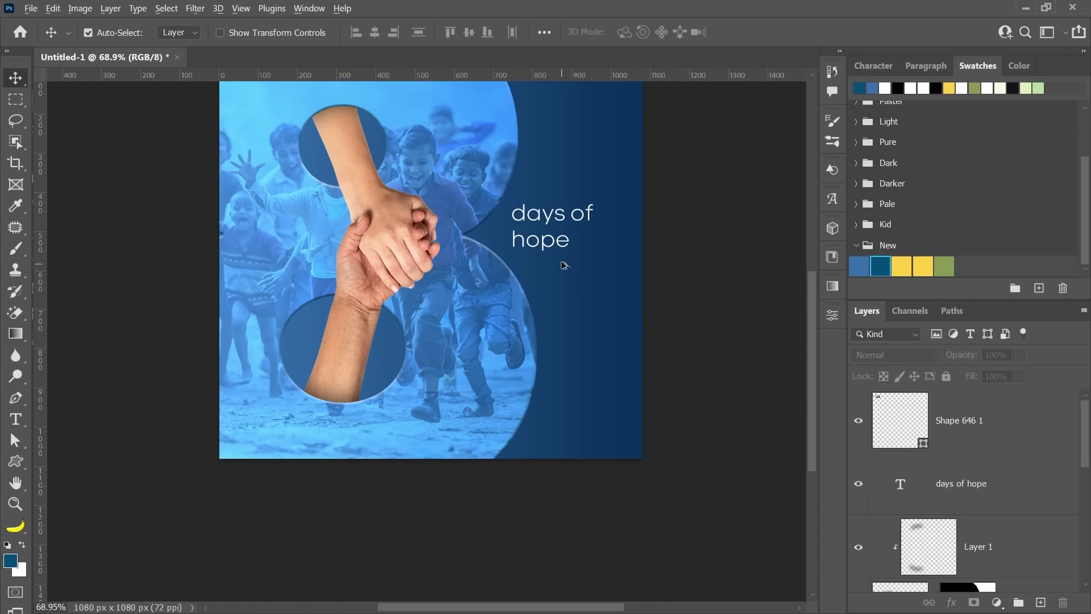
{"action": "left_click_drag", "start_coordinate": [550, 243], "coordinate": [599, 399], "text": "alt"}
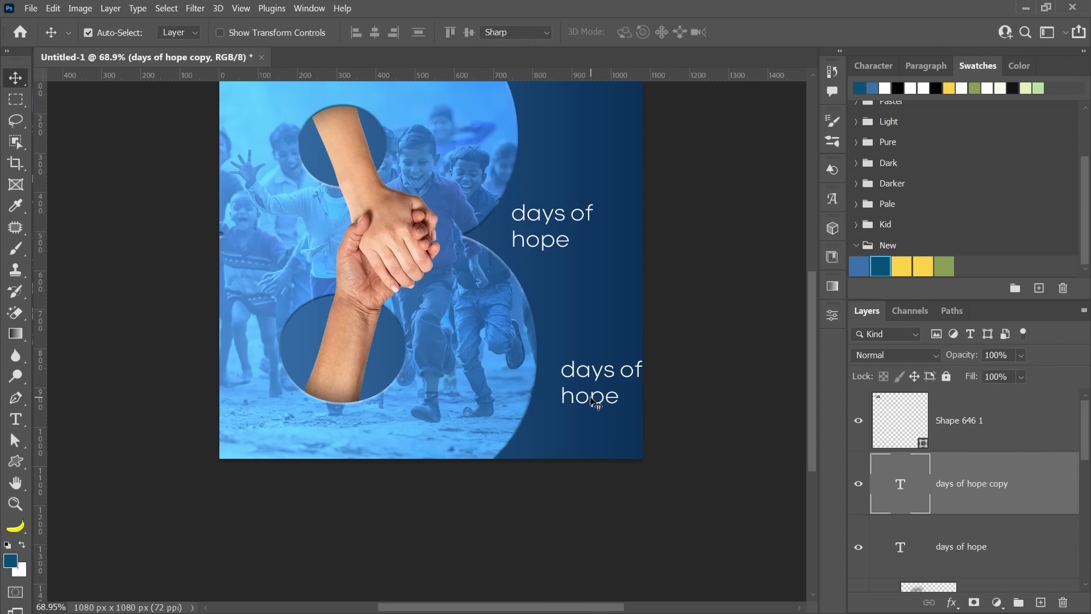
{"action": "double_click", "coordinate": [590, 391]}
{"action": "key", "text": "ctrl+v"}
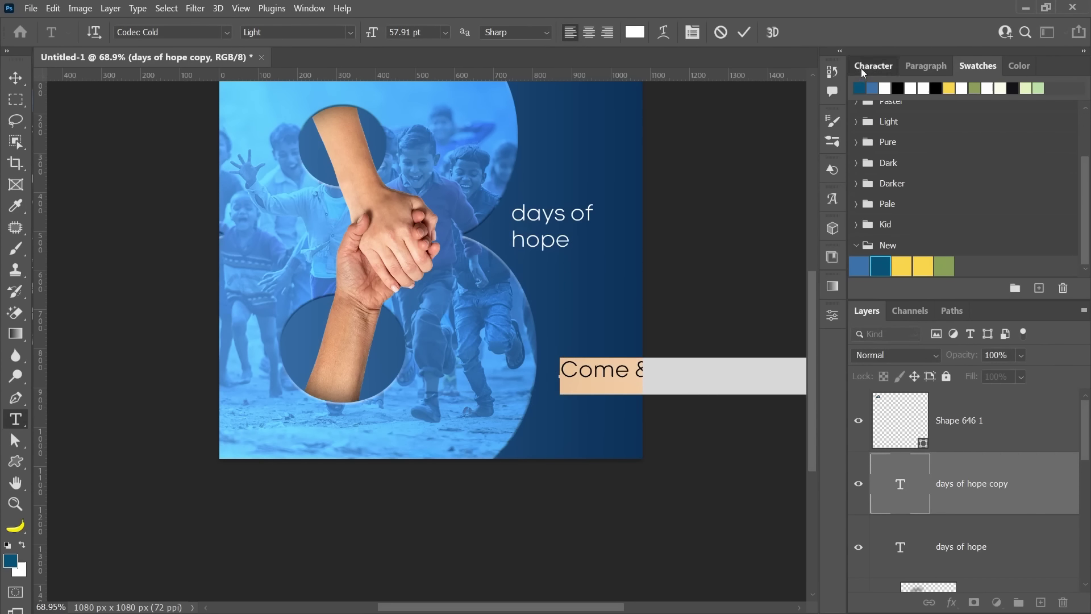
Shrink the slogan to about 30 pt and wrap it onto two lines lower down.
{"action": "left_click", "coordinate": [874, 66]}
{"action": "left_click_drag", "start_coordinate": [863, 114], "coordinate": [850, 118]}
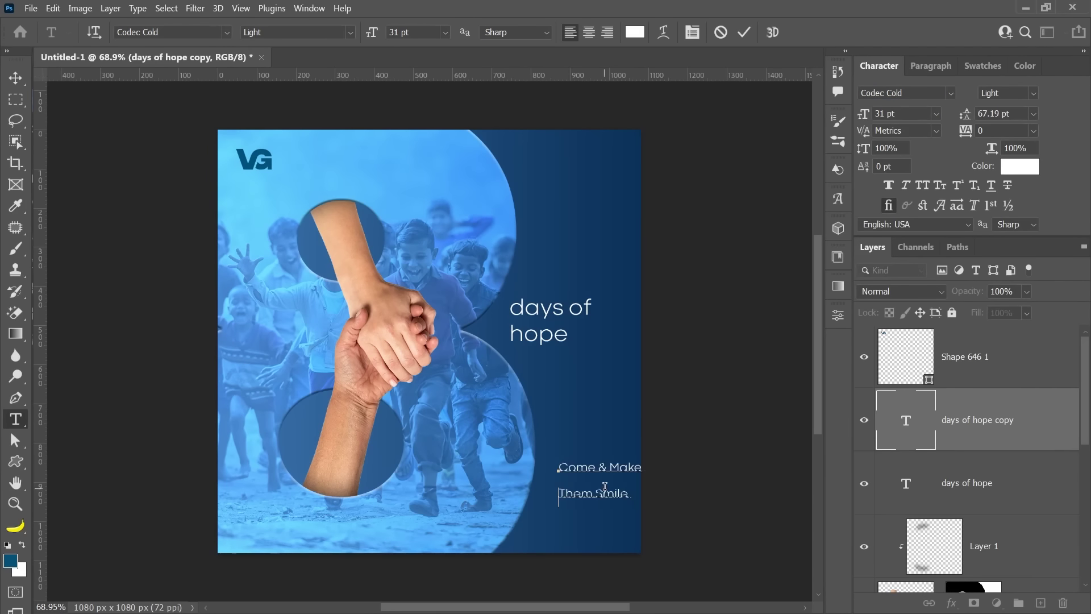
{"action": "mouse_move", "coordinate": [671, 486]}
{"action": "left_mouse_down"}
{"action": "mouse_move", "coordinate": [655, 554]}
{"action": "mouse_move", "coordinate": [616, 192]}
{"action": "left_mouse_up"}
{"action": "scroll", "coordinate": [654, 554], "scroll_direction": "down", "scroll_amount": 1}
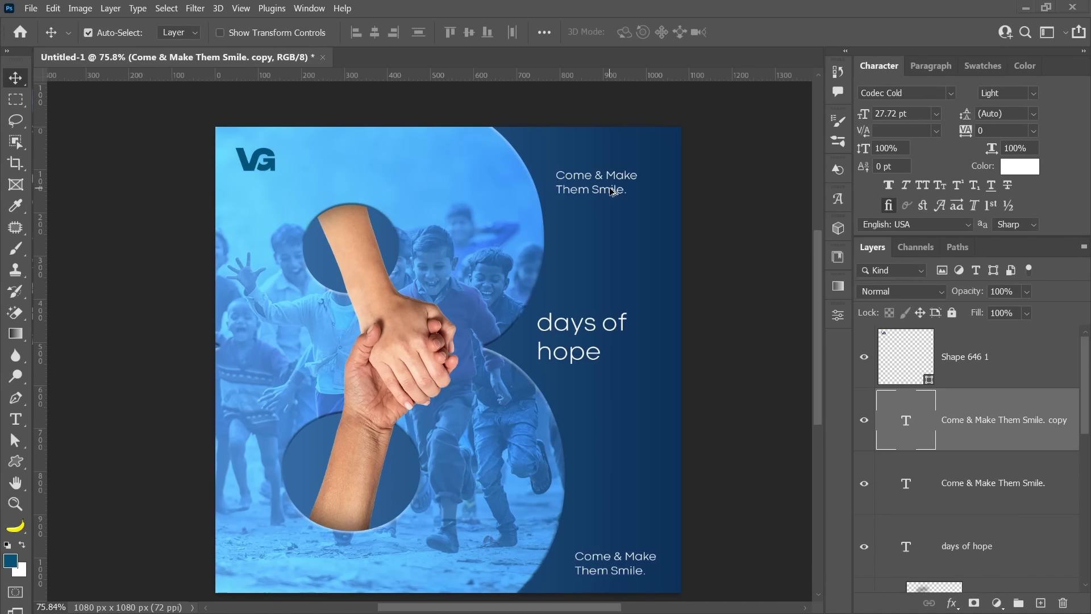
{"action": "key", "text": "alt+Tab"}
{"action": "left_click_drag", "start_coordinate": [126, 362], "coordinate": [54, 364]}
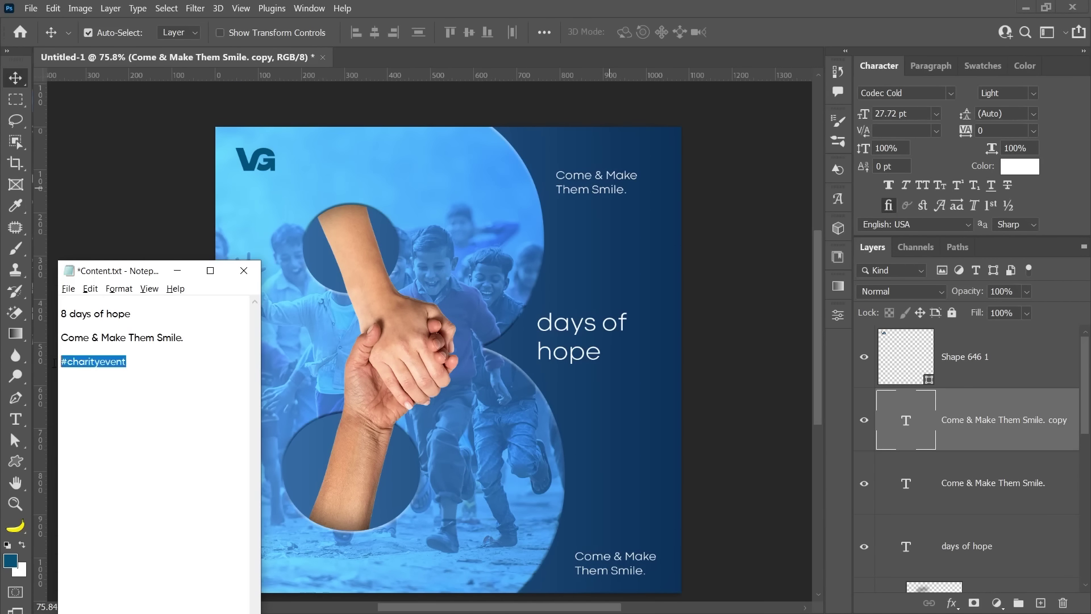
Replace the top-right text copy's wording with '#charityevent' from the notes.
{"action": "key", "text": "ctrl+c"}
{"action": "key", "text": "alt+Tab"}
{"action": "double_click", "coordinate": [599, 181]}
{"action": "key", "text": "ctrl+v"}
{"action": "key", "text": "ctrl+a"}
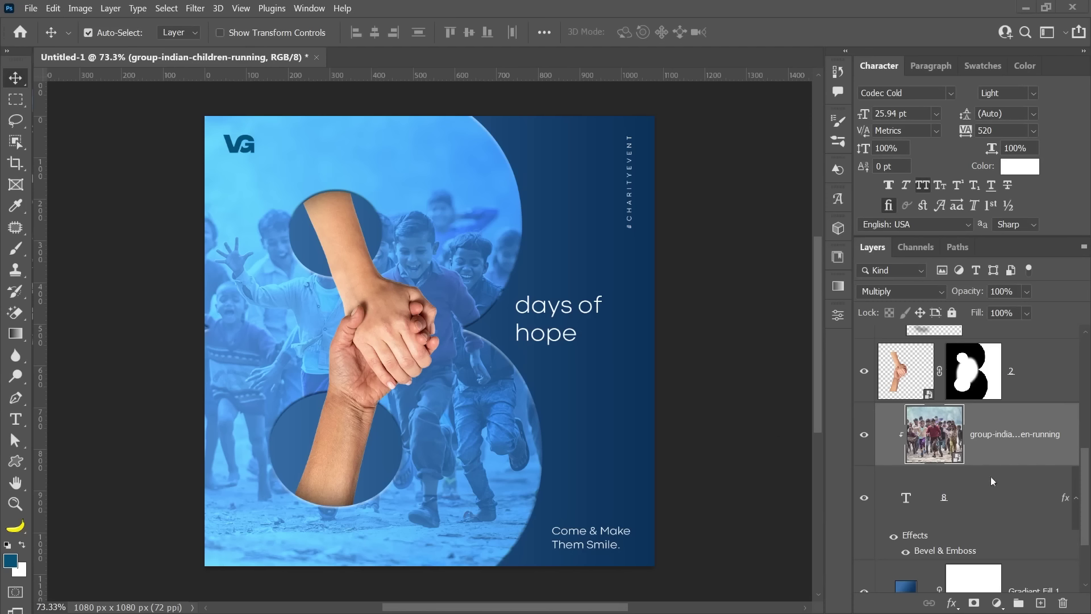
Add a Hue/Saturation adjustment and preview green and violet hue shifts of the poster.
{"action": "left_click", "coordinate": [996, 605]}
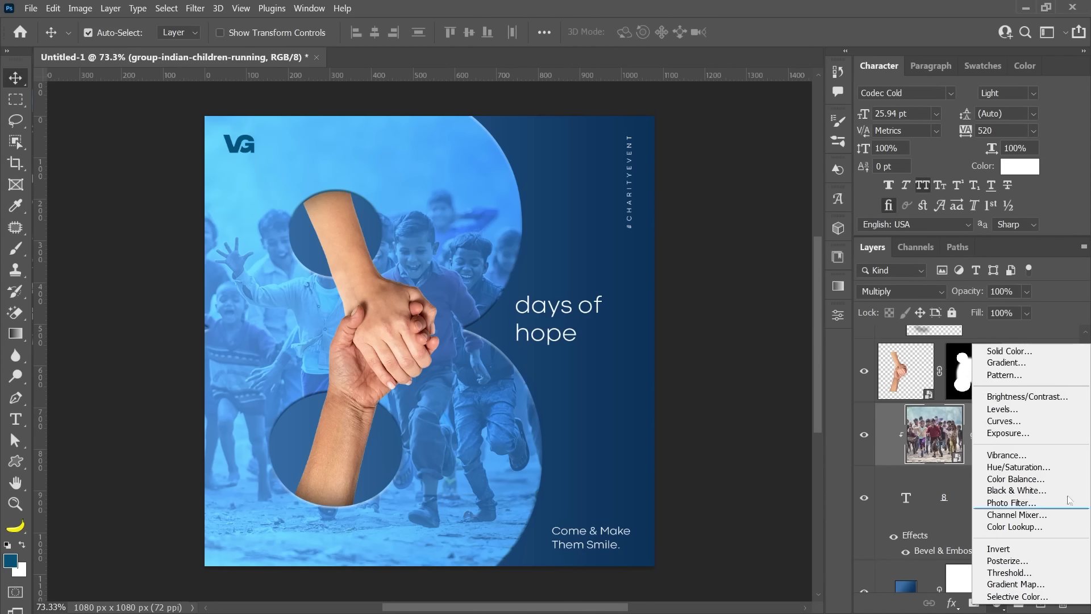
{"action": "left_click", "coordinate": [1042, 467]}
{"action": "left_click_drag", "start_coordinate": [549, 393], "coordinate": [451, 391]}
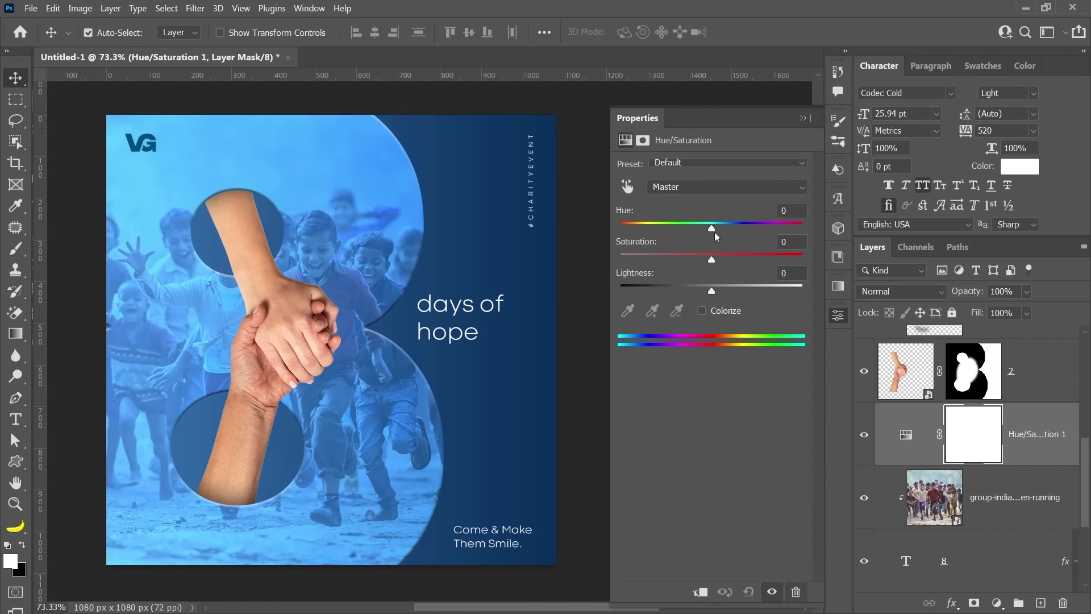
{"action": "mouse_move", "coordinate": [712, 229]}
{"action": "left_mouse_down"}
{"action": "mouse_move", "coordinate": [637, 229]}
{"action": "mouse_move", "coordinate": [617, 245]}
{"action": "mouse_move", "coordinate": [672, 255]}
{"action": "left_mouse_up"}
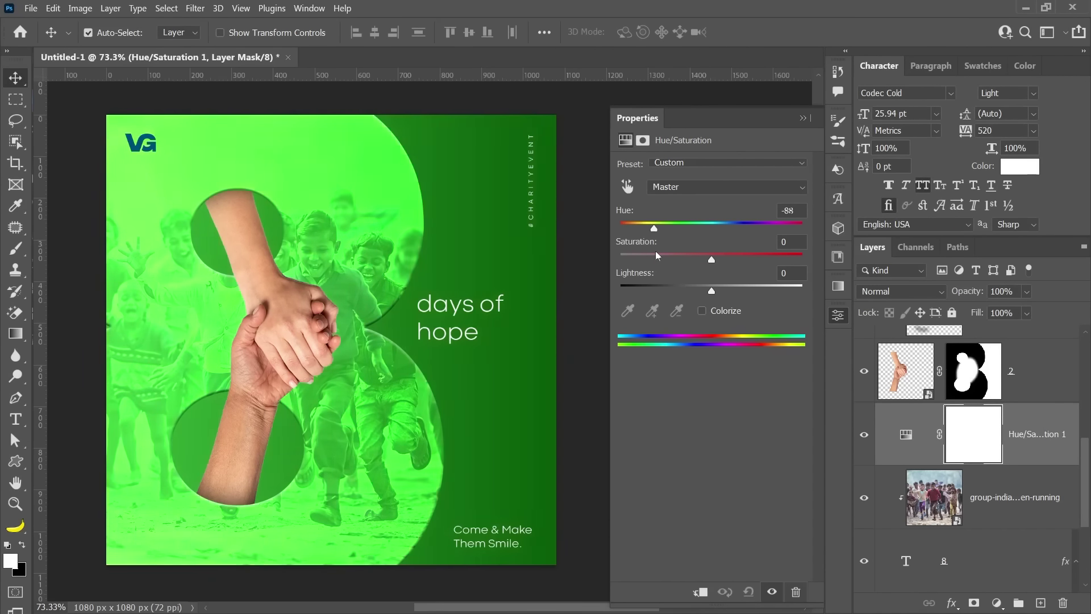
{"action": "left_click_drag", "start_coordinate": [686, 252], "coordinate": [747, 251]}
Show the clasped hands layer and settle the hue shift at +36.
{"action": "left_click", "coordinate": [865, 374]}
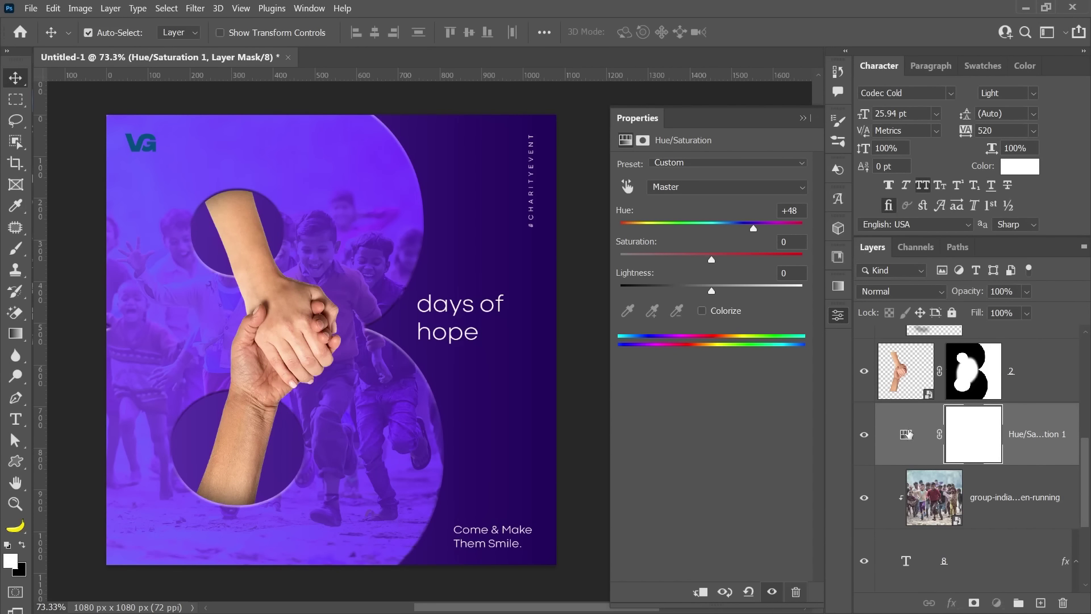
{"action": "left_click_drag", "start_coordinate": [907, 434], "coordinate": [900, 361]}
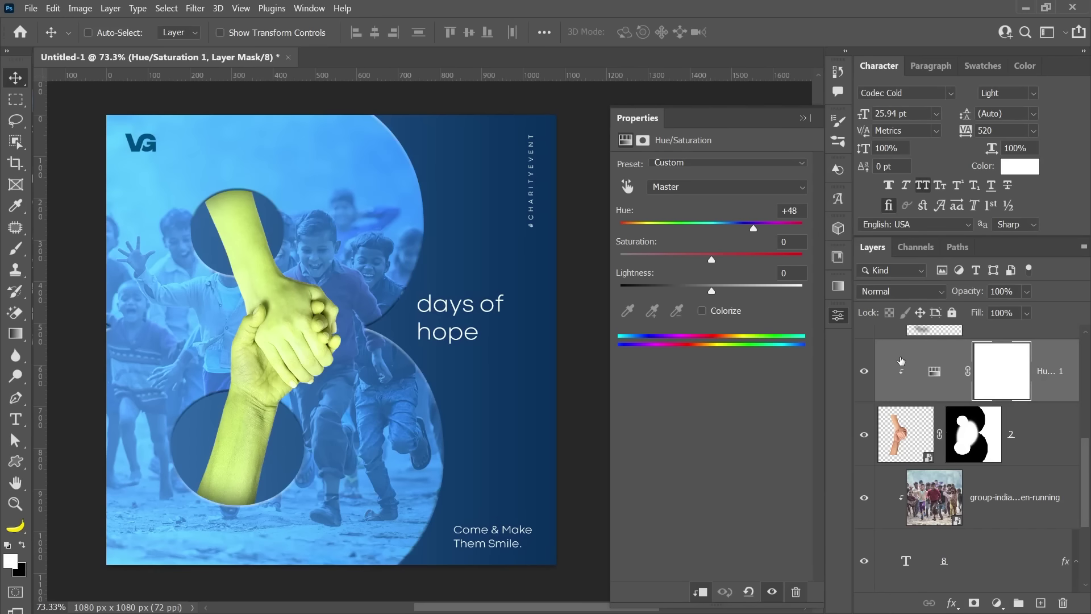
{"action": "key", "text": "ctrl+z"}
{"action": "left_click_drag", "start_coordinate": [748, 233], "coordinate": [747, 241]}
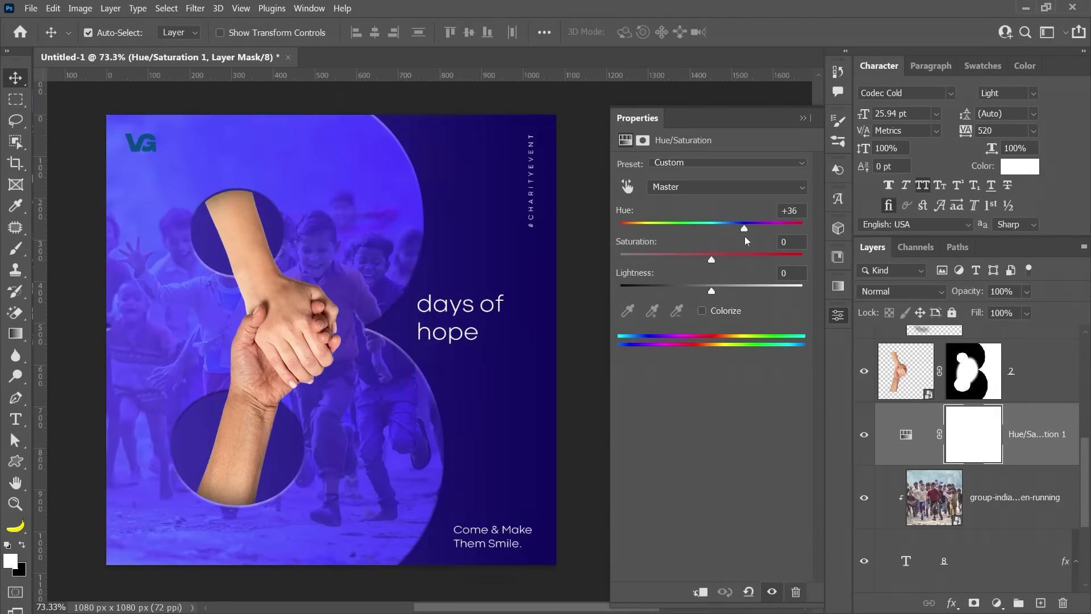
{"action": "left_click", "coordinate": [802, 120]}
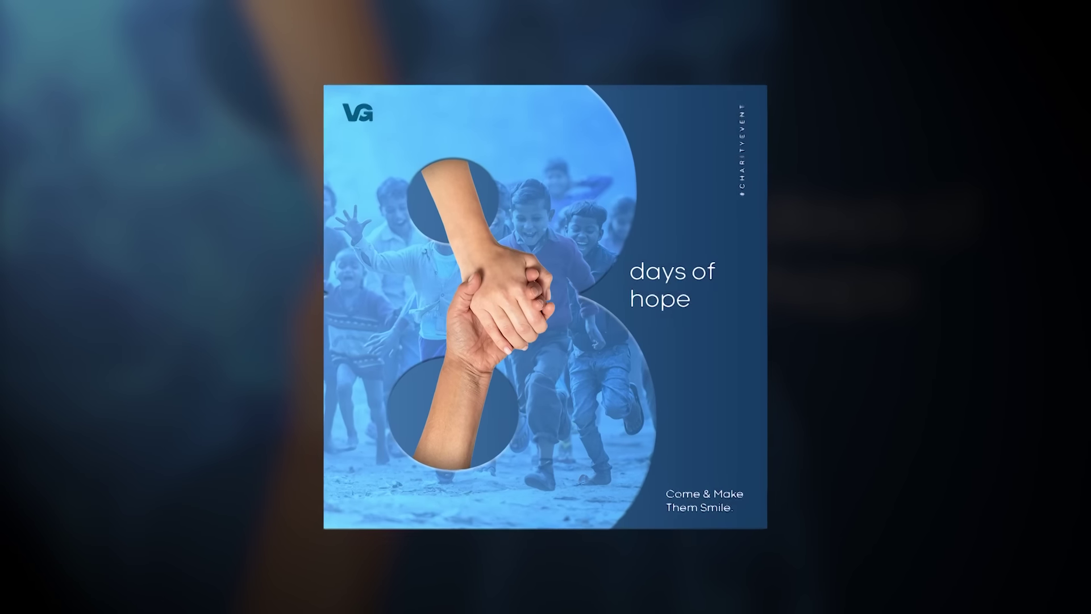